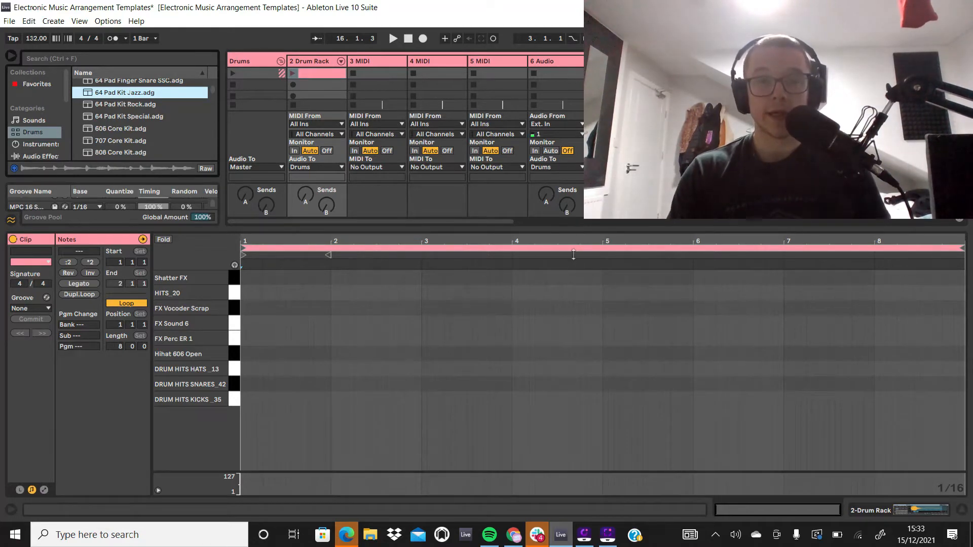
Step: Delete the MIDI clip from the first slot of the Drum Rack track, with the session mixer area enlarged
drag(573, 254, 569, 328)
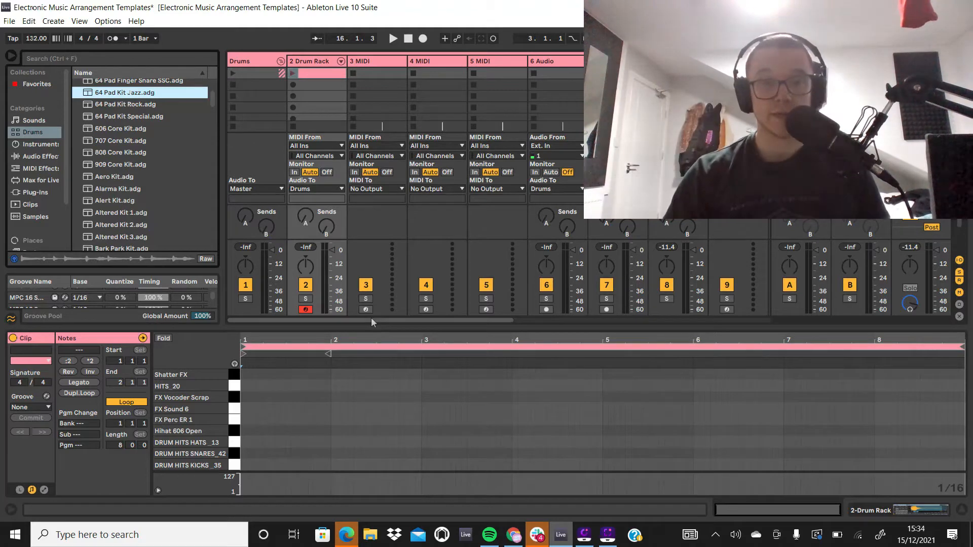
drag(372, 319, 414, 304)
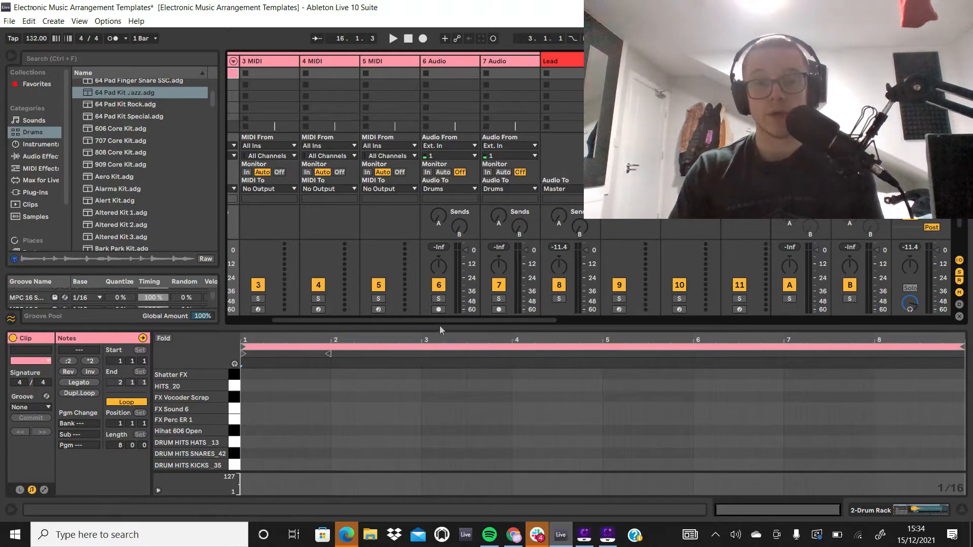
drag(442, 319, 421, 318)
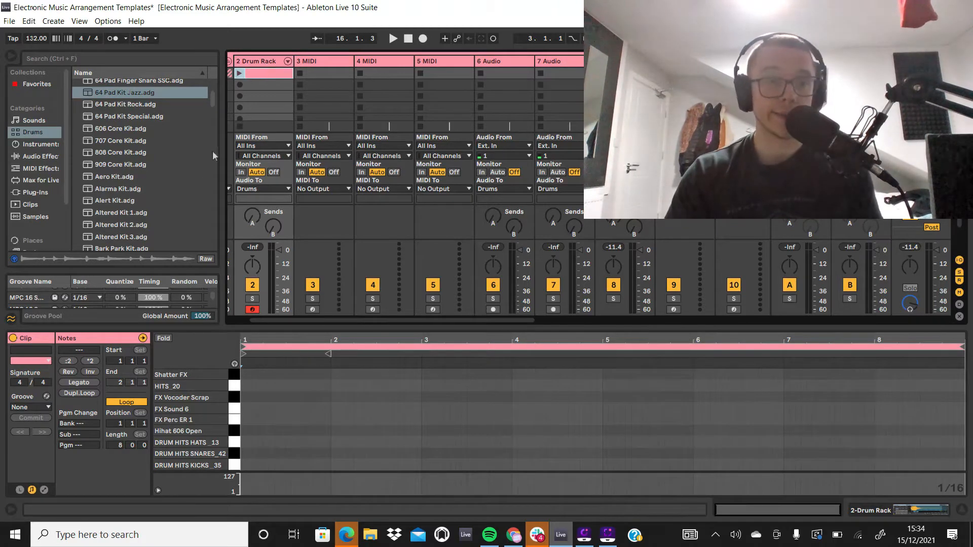
scroll(177, 135, up, 3)
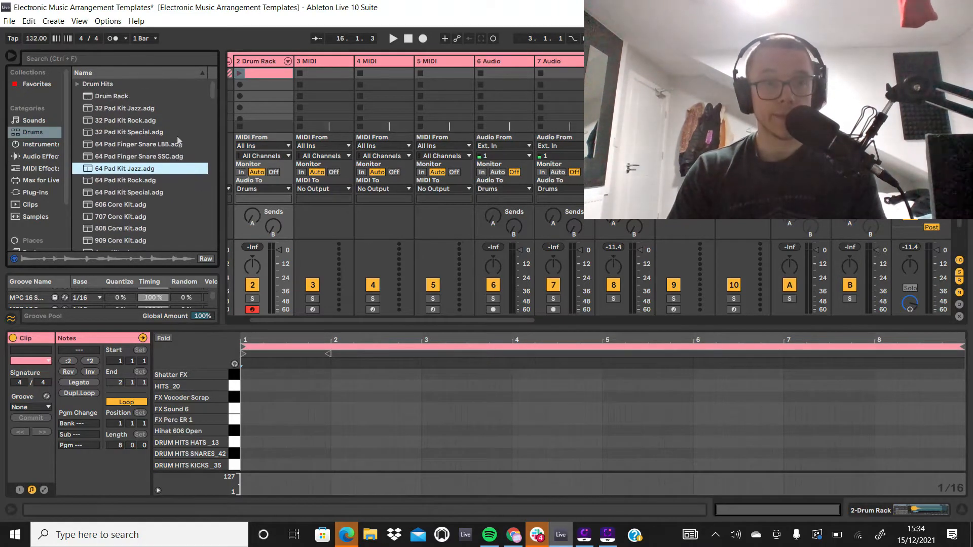
click(272, 74)
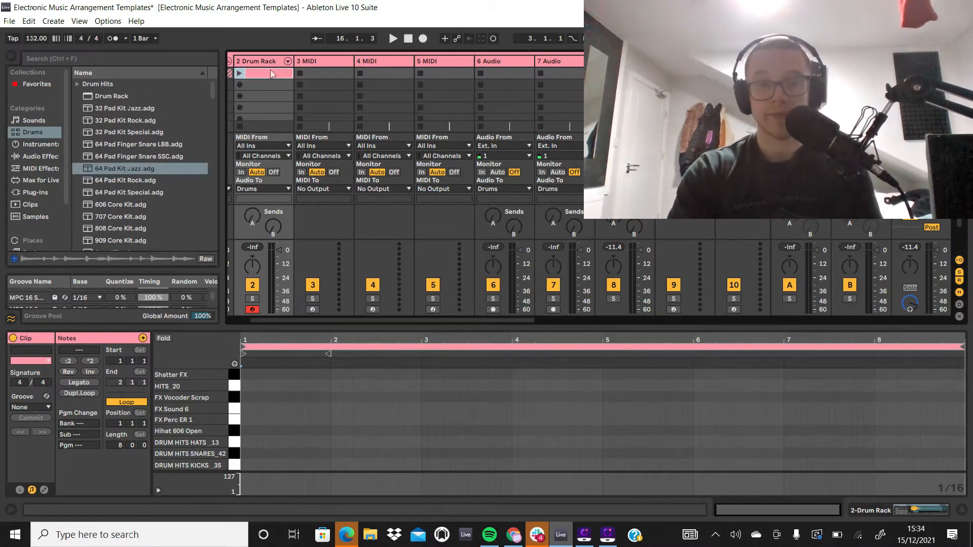
key(Delete)
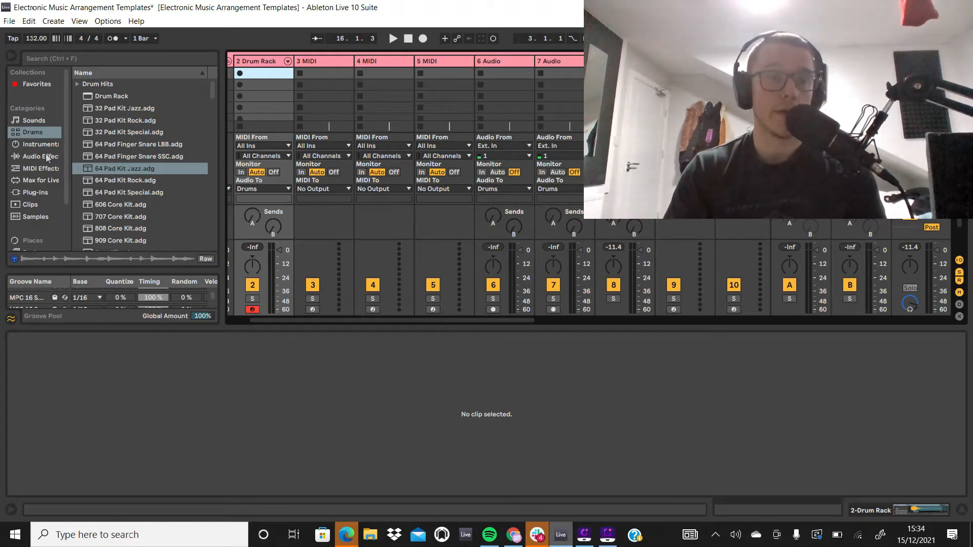
Step: Show the Drums category in the browser and expand its Drum Hits folder
click(48, 134)
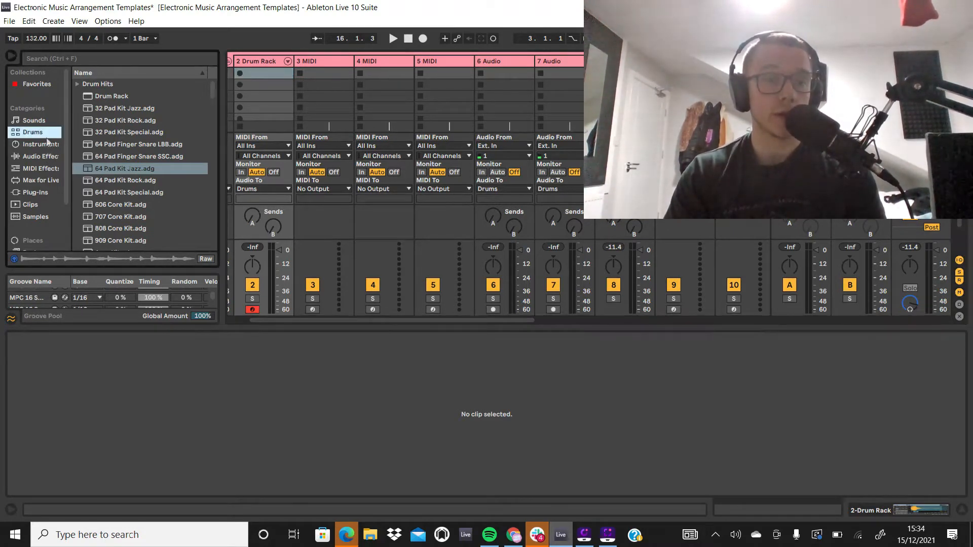
click(79, 85)
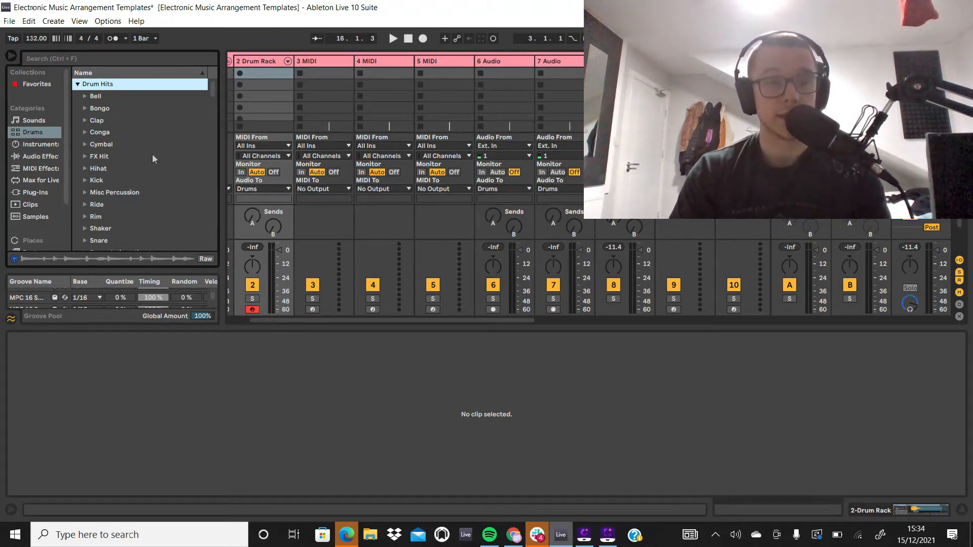
scroll(132, 166, down, 5)
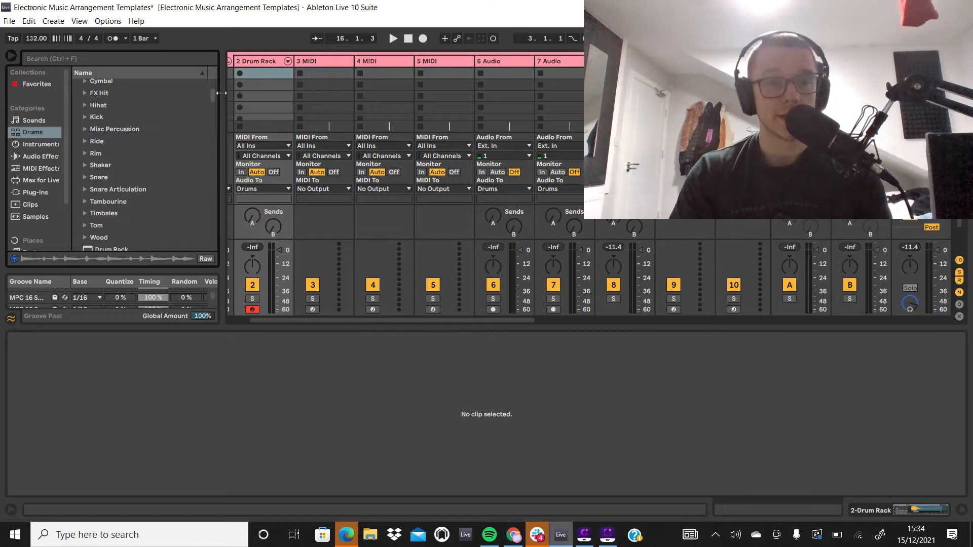
Step: Create an empty MIDI clip in the first slot of the Drum Rack track and set its loop length to 8 bars
double_click(242, 76)
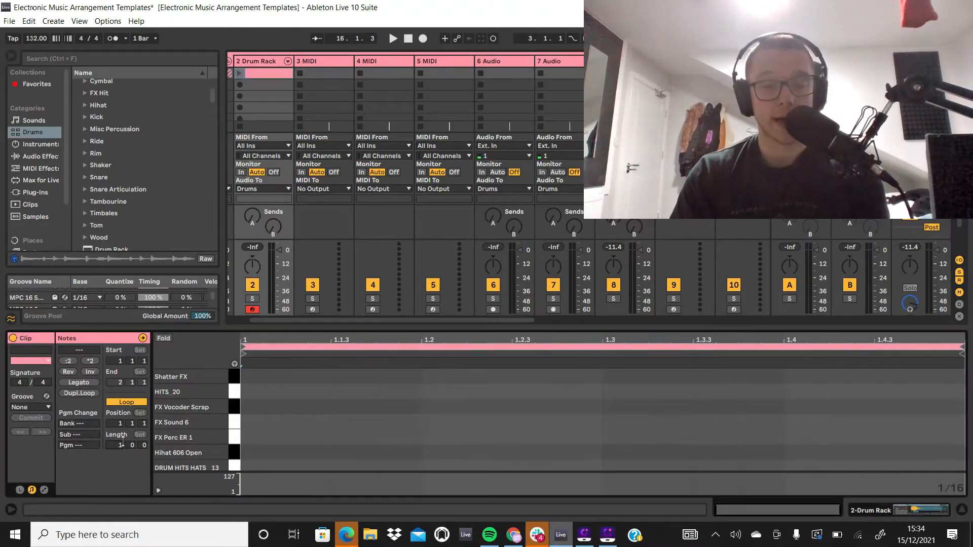
key(Return)
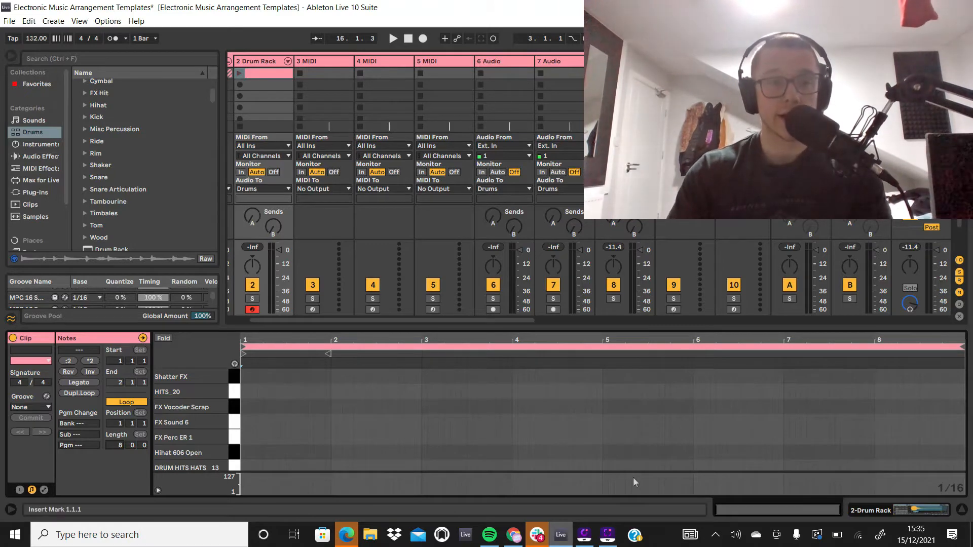
Step: Expand the Kick folder and audition the DRUM HITS KICKS samples up to DRUM HITS KICKS _38.aif
click(85, 118)
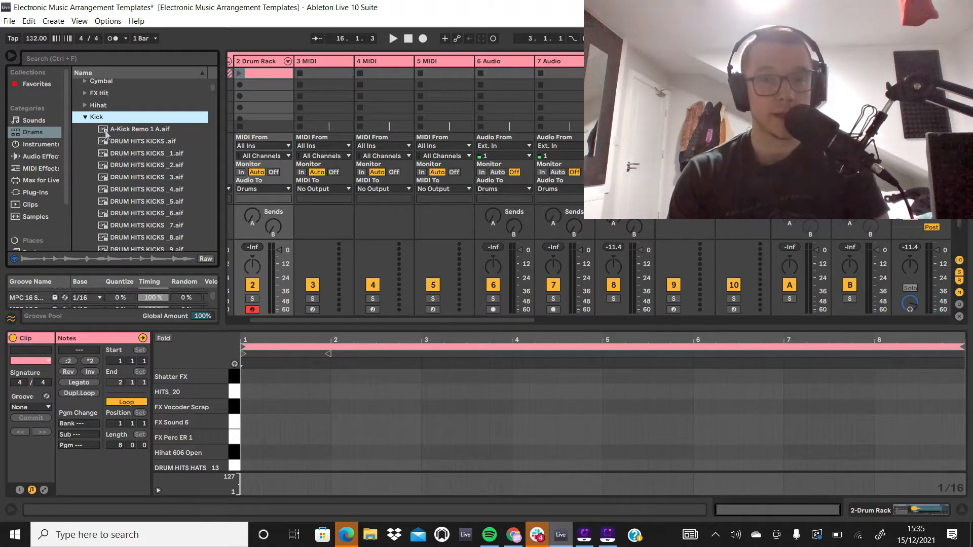
key(Down)
key(Down)
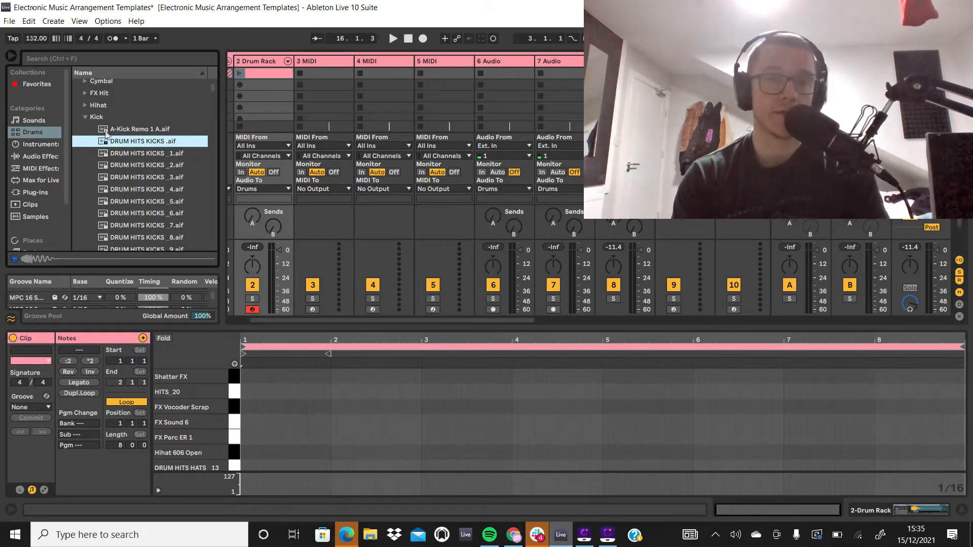
key(Down)
key(Down)
key(Down)
key(Down)
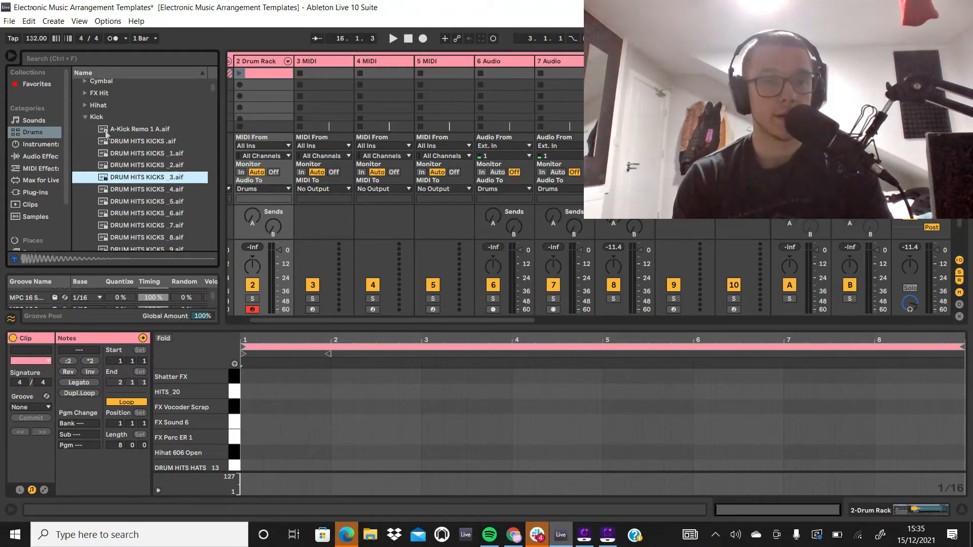
scroll(147, 188, down, 4)
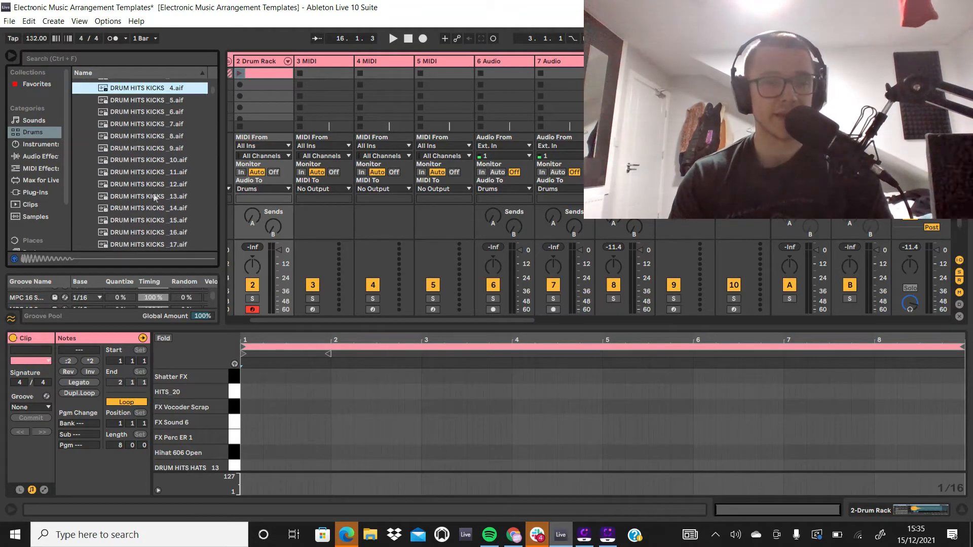
click(156, 196)
key(Down)
key(Down)
key(Down)
key(Down)
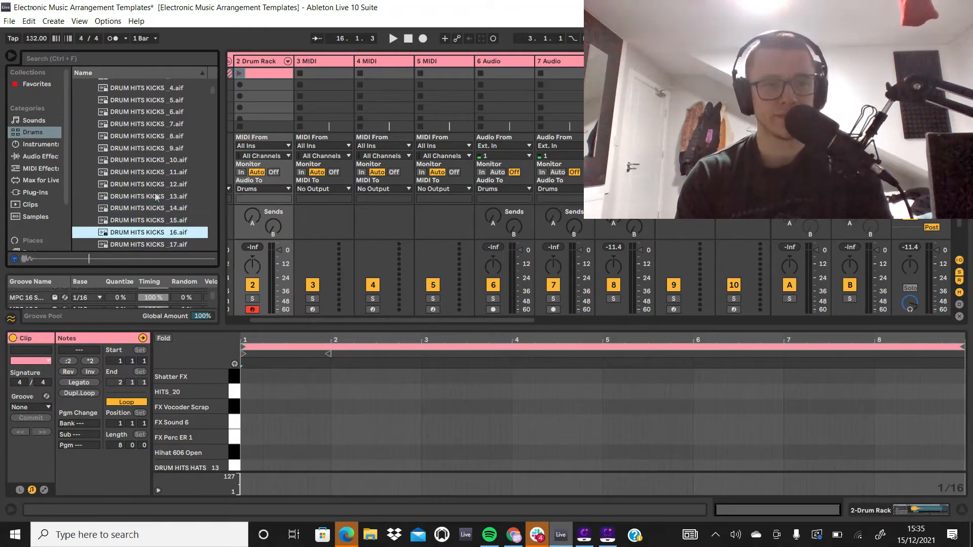
key(Down)
key(Down)
key(Down)
key(Down)
key(Down)
key(Down)
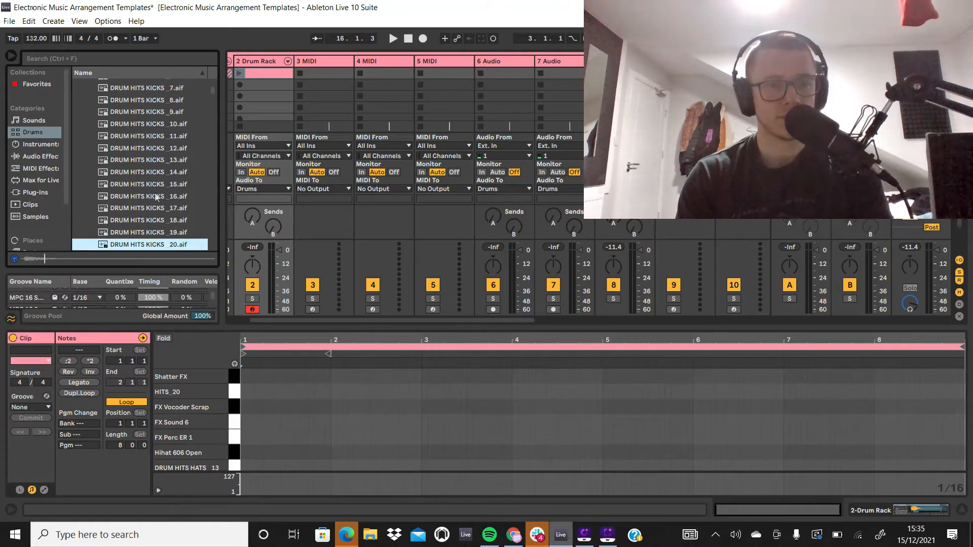
key(Down)
key(Down)
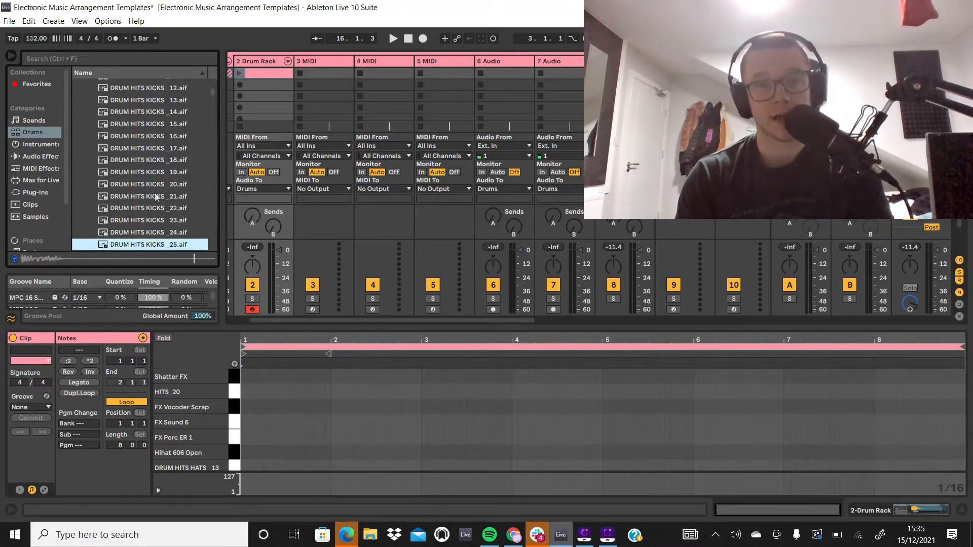
key(Down)
key(Down)
key(Down)
key(Down)
key(Down)
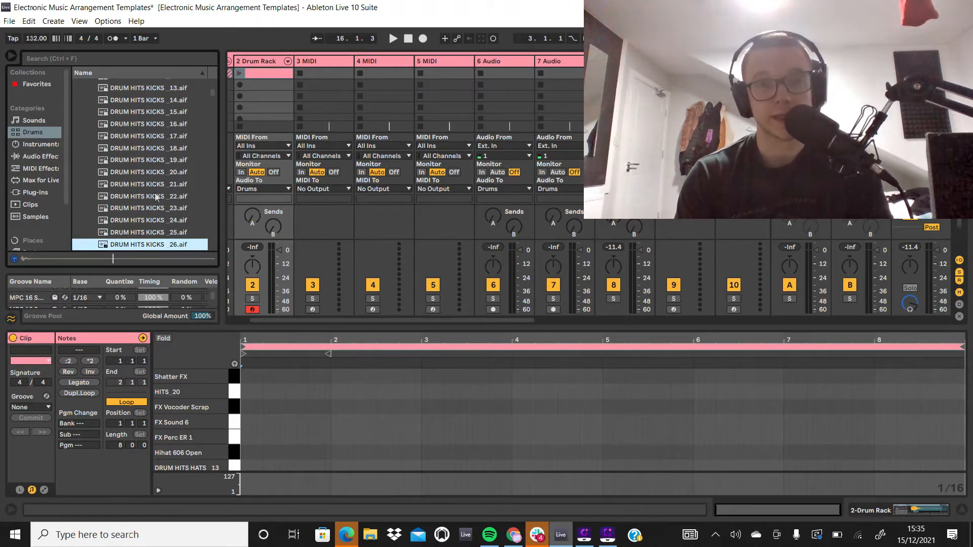
key(Up)
key(Up)
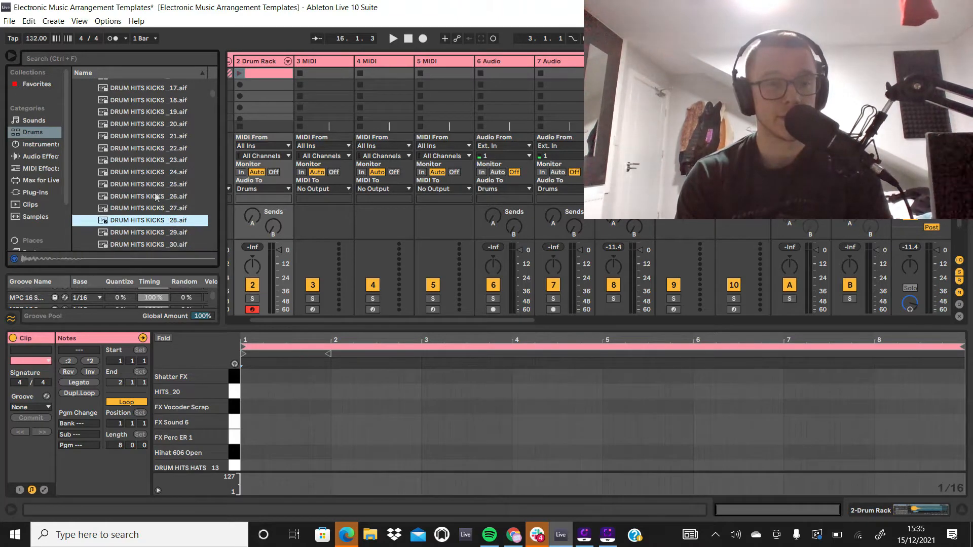
key(Down)
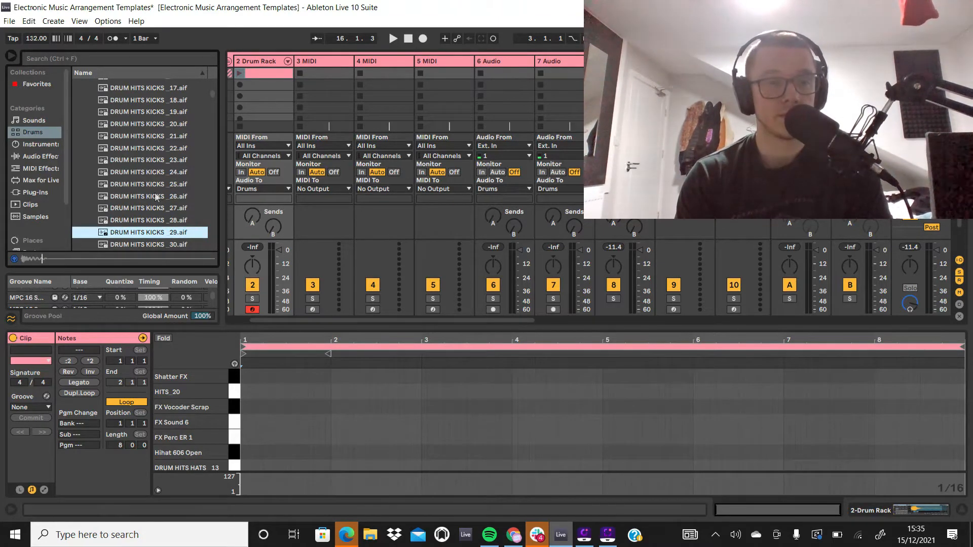
key(Up)
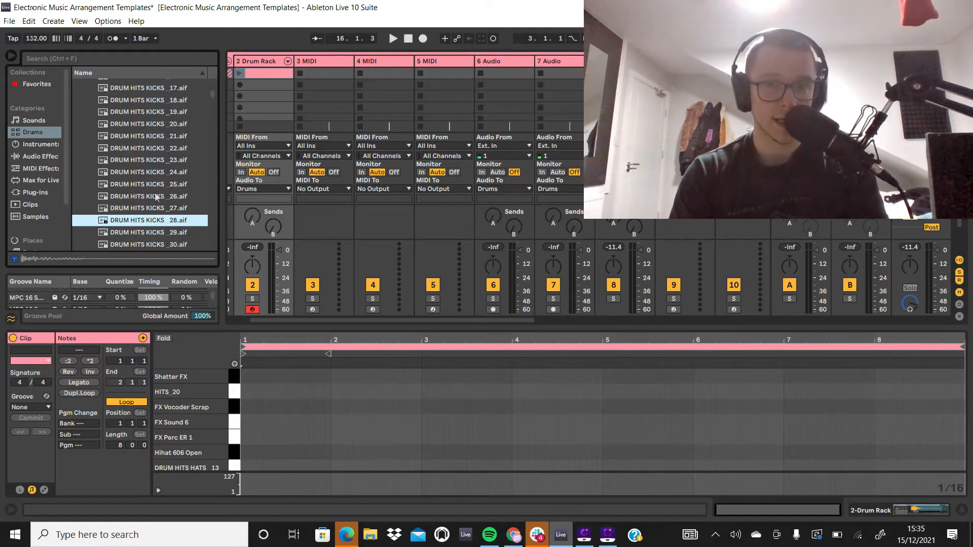
key(Down)
key(Down)
key(Down)
key(Down)
key(Down)
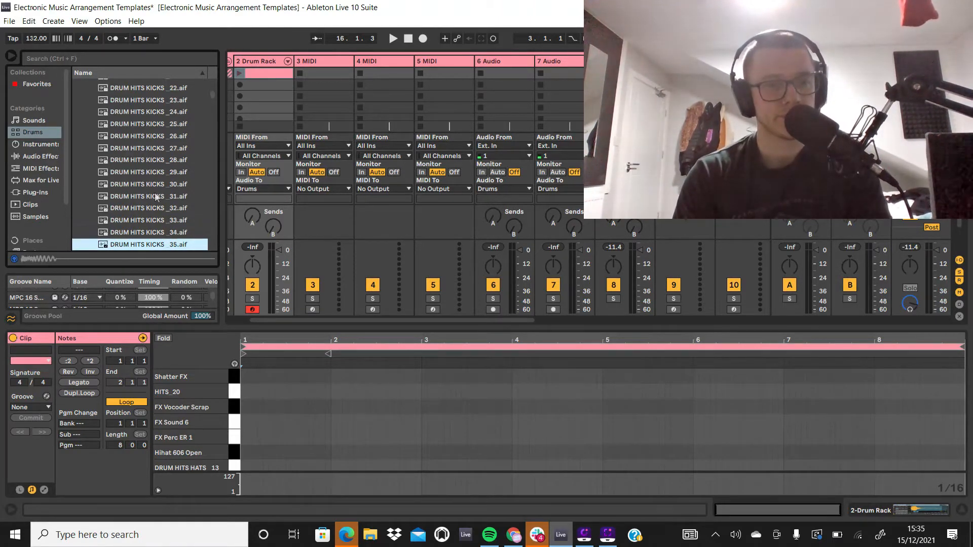
key(Down)
key(Down)
key(Down)
key(Down)
key(Down)
key(Down)
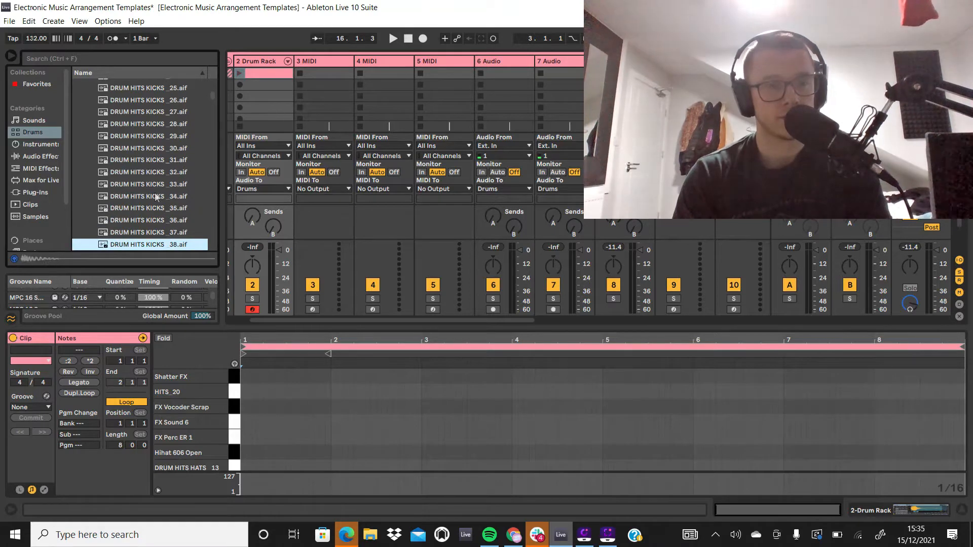
Step: Audition the samples in the Kick folder from E-Kick 2.aif through the Kick Analog series to Kick BlueRoom.wav
scroll(157, 197, down, 15)
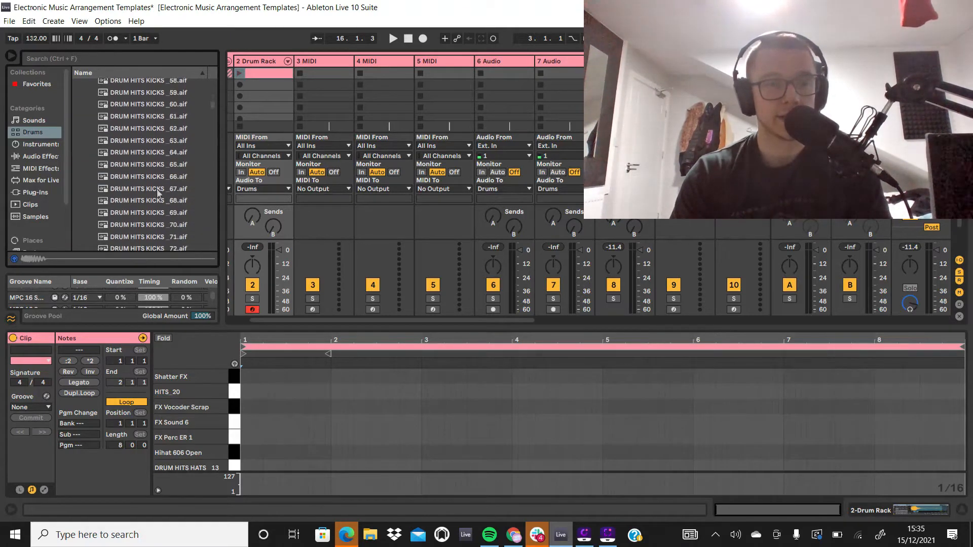
scroll(160, 194, down, 3)
click(159, 141)
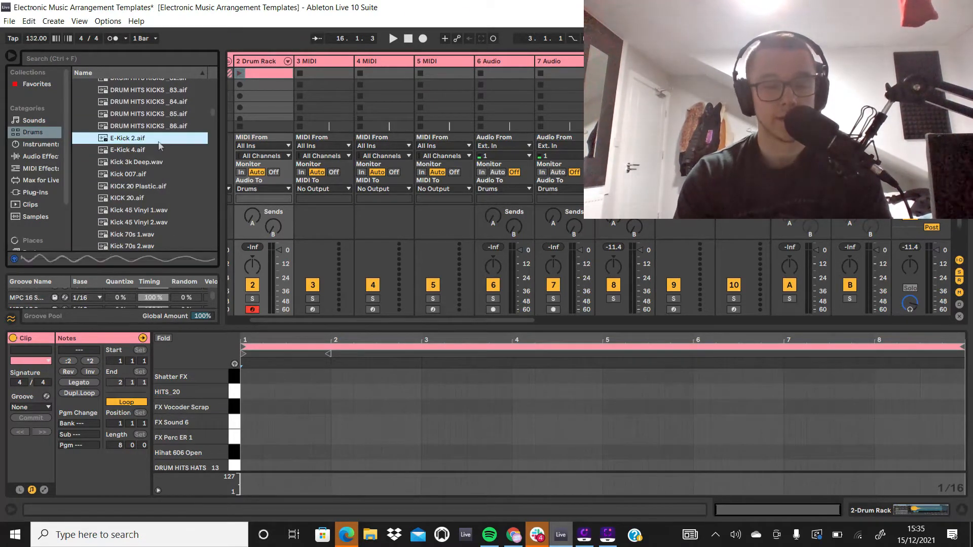
key(Down)
key(Down)
key(Down)
key(Down)
key(Down)
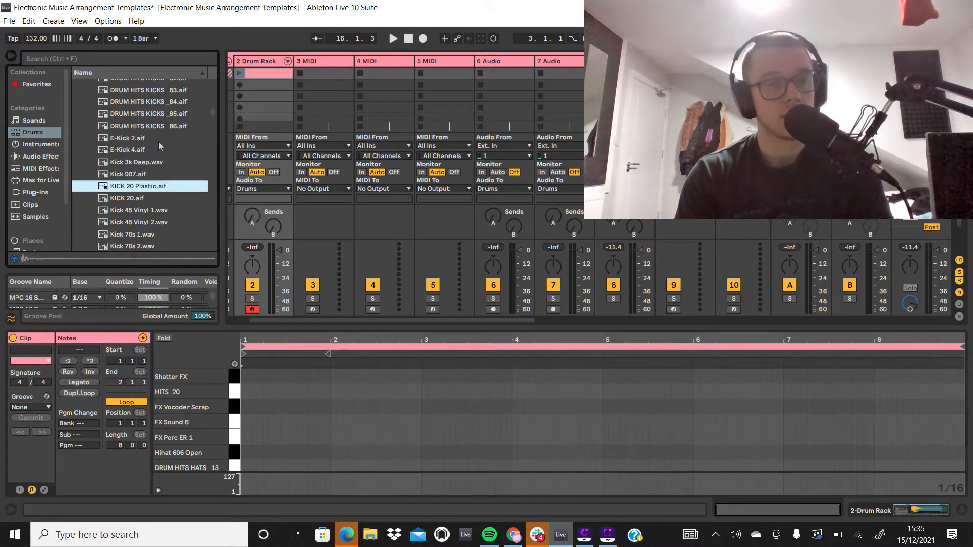
key(Down)
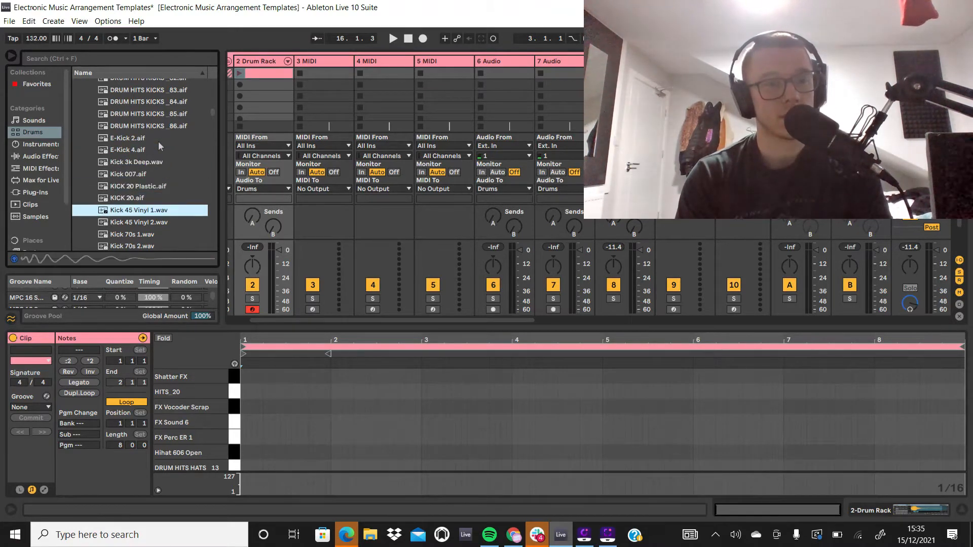
key(Down)
key(Up)
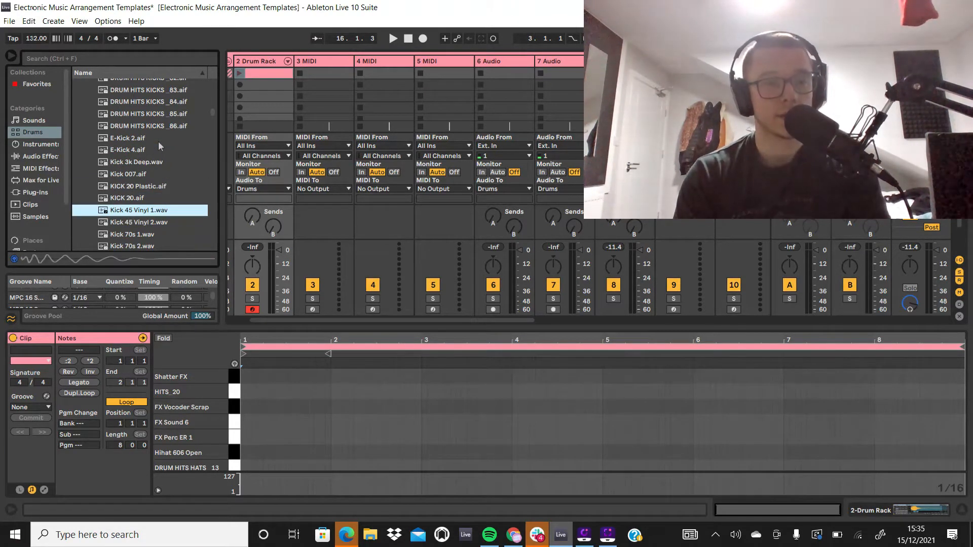
key(Down)
key(Down)
key(Down)
key(Down)
key(Down)
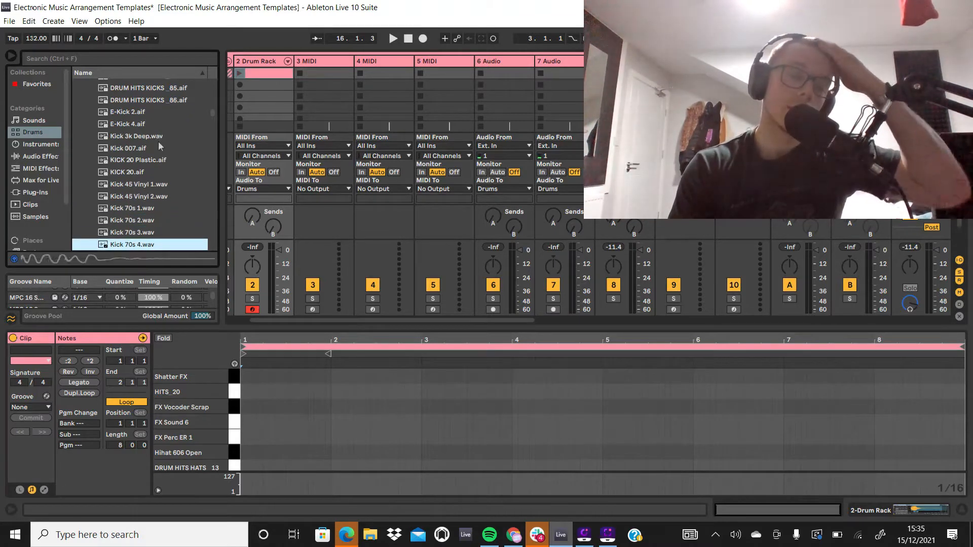
key(Down)
key(Down)
key(Down)
key(Down)
key(Up)
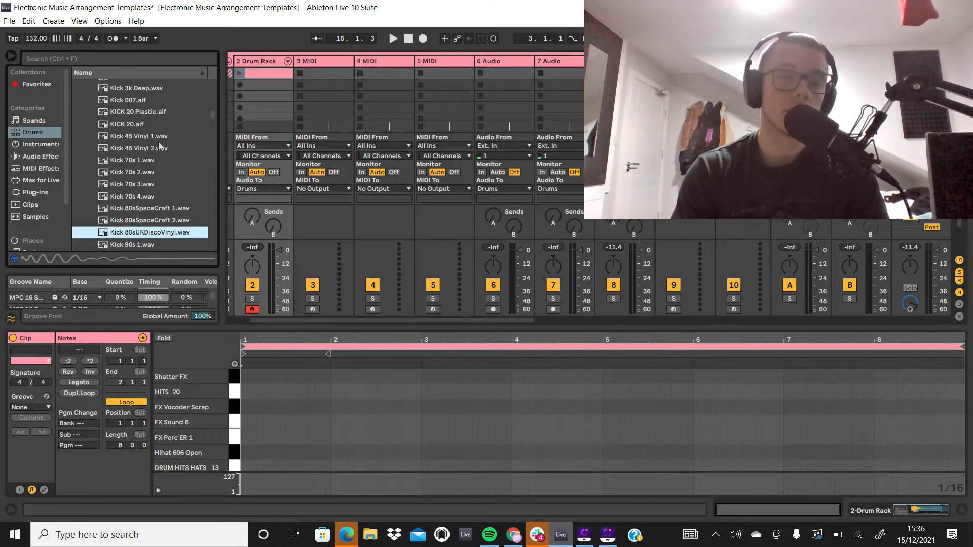
key(Down)
key(Down)
key(Down)
key(Down)
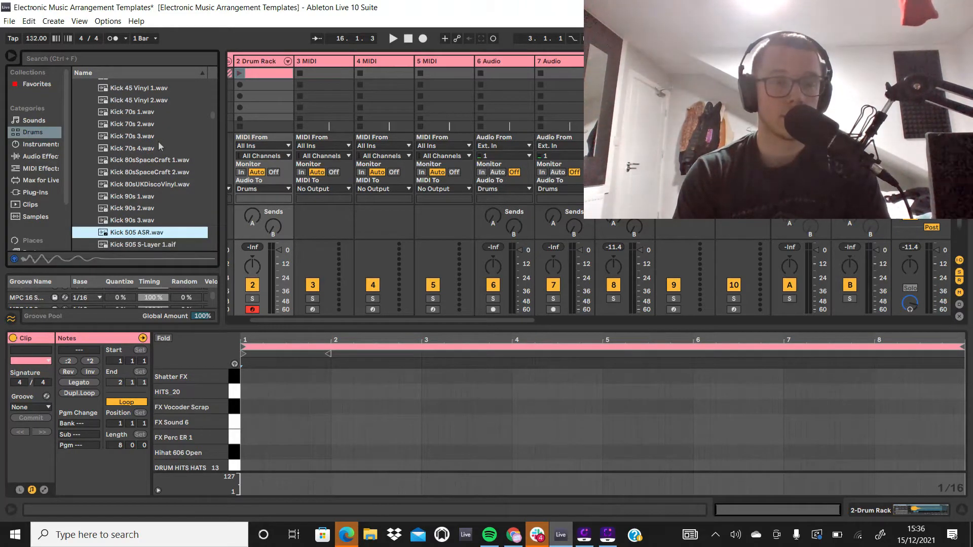
key(Down)
key(Down)
key(Down)
key(Down)
key(Down)
key(Down)
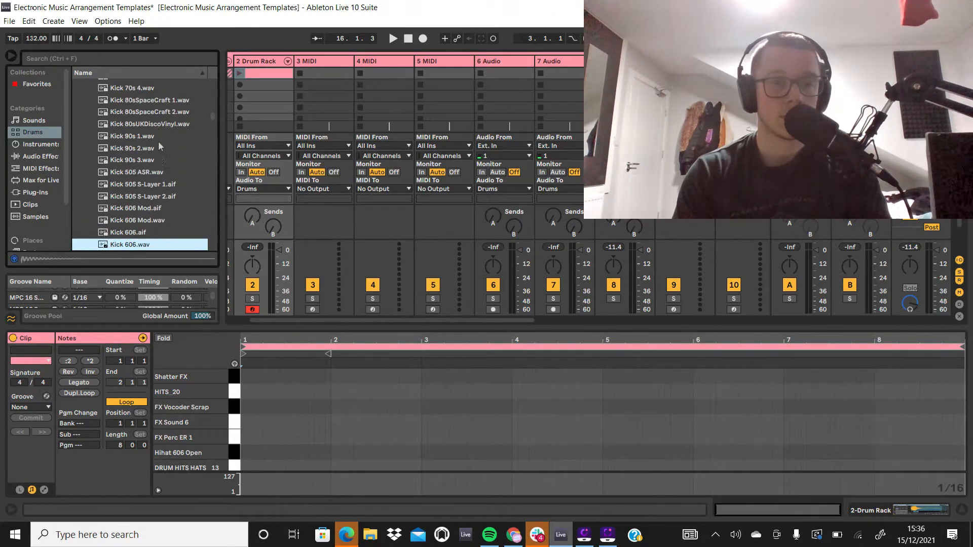
key(Down)
key(Down)
key(Down)
key(Down)
key(Down)
key(Down)
key(Down)
key(Down)
key(Down)
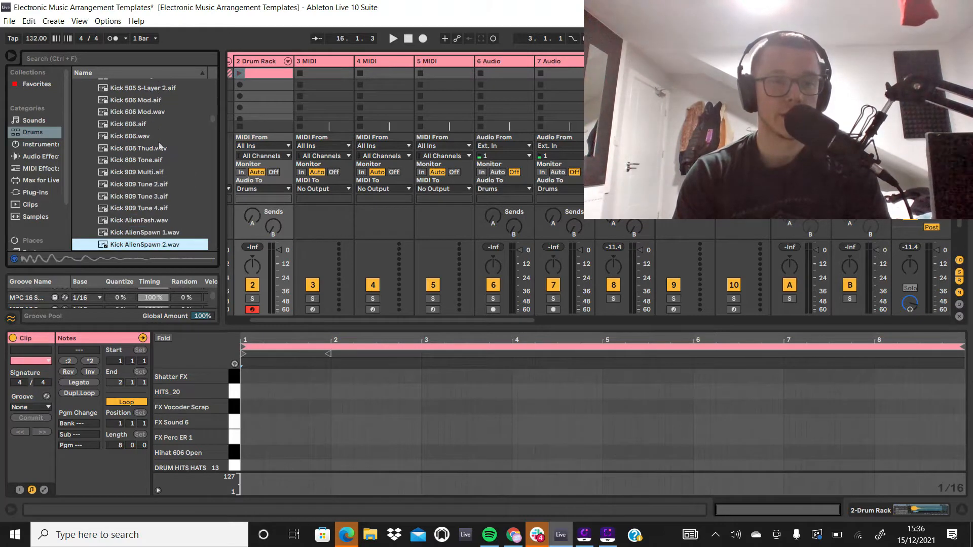
key(Down)
key(Down)
key(Down)
key(Down)
key(Down)
key(Down)
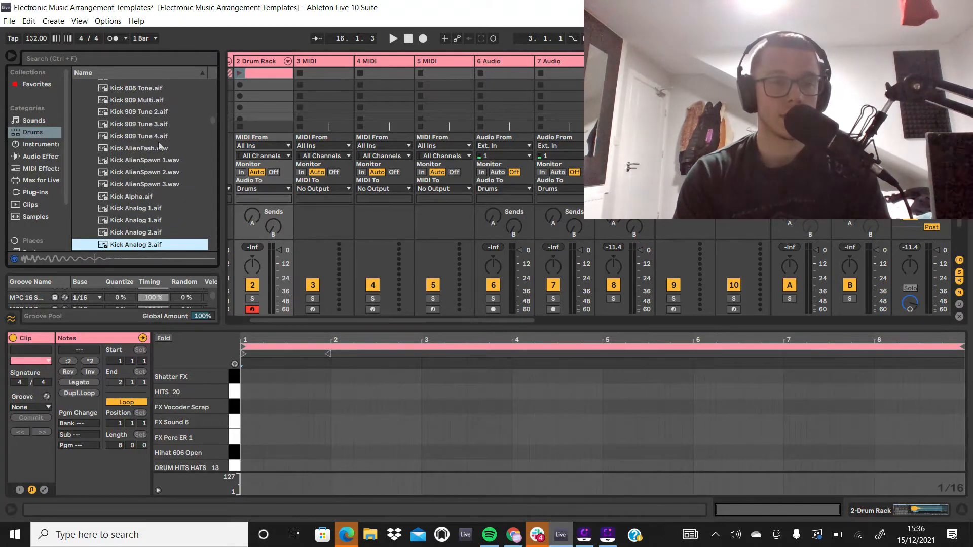
key(Down)
key(Down)
key(Down)
key(Down)
key(Down)
key(Down)
key(Down)
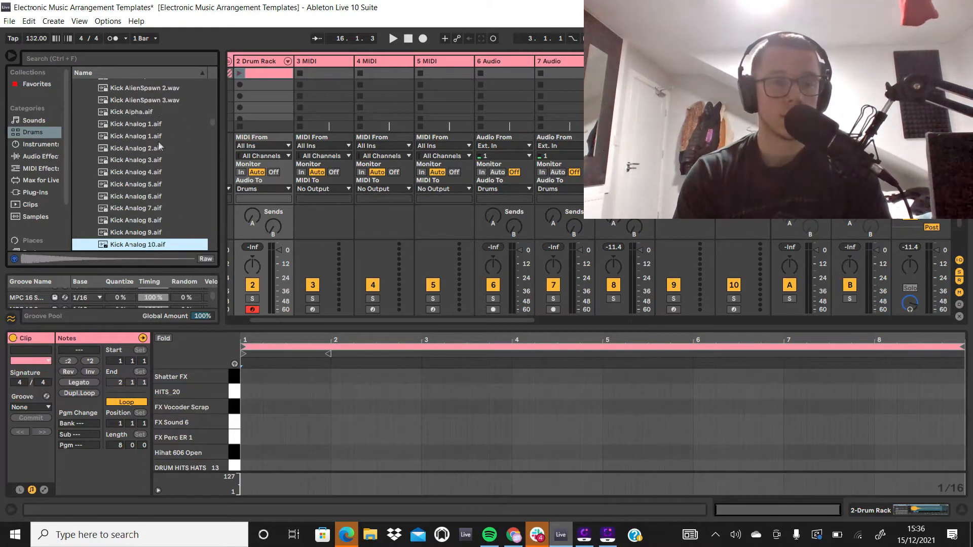
key(Down)
key(Down)
key(Down)
key(Down)
key(Down)
key(Down)
key(Down)
key(Down)
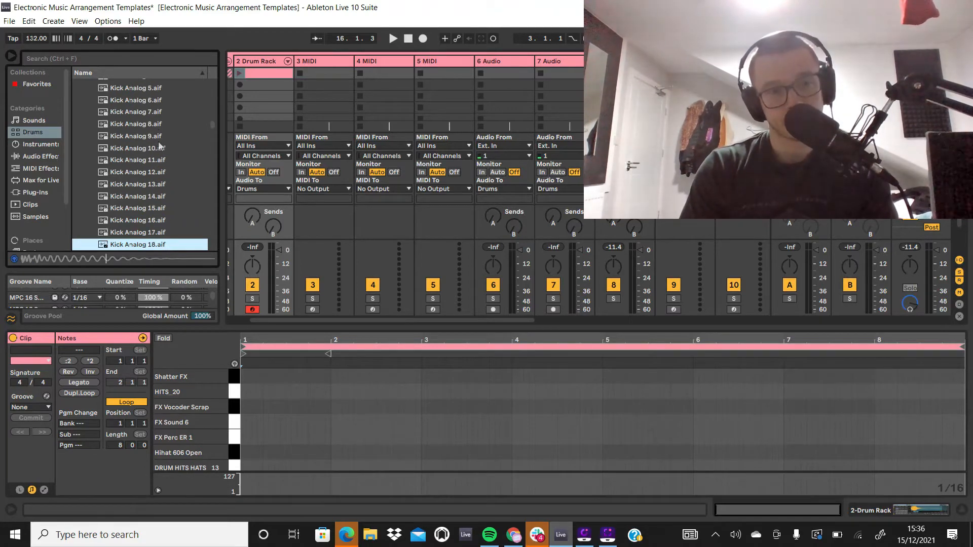
key(Up)
key(Up)
key(Down)
key(Down)
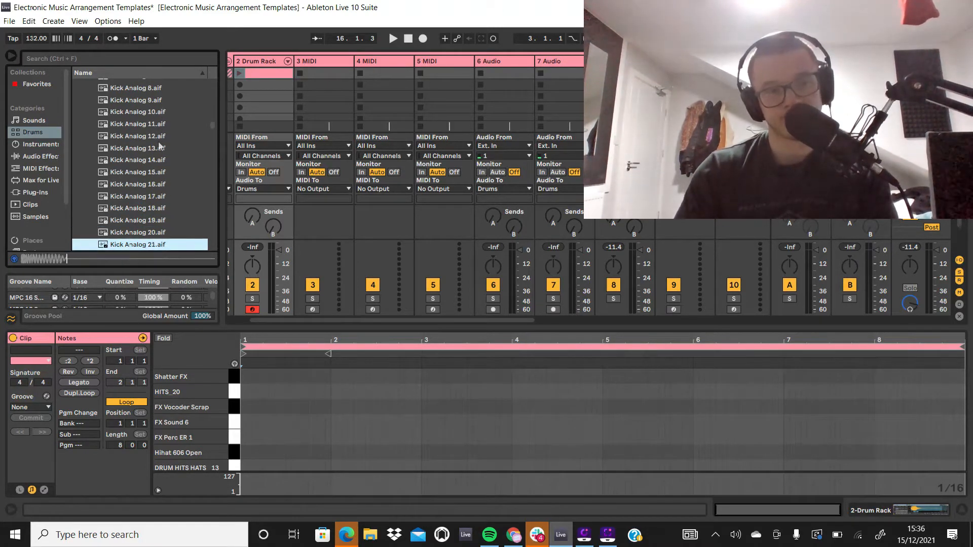
key(Down)
key(Down)
key(Down)
key(Down)
key(Down)
key(Down)
key(Down)
key(Down)
key(Down)
key(Down)
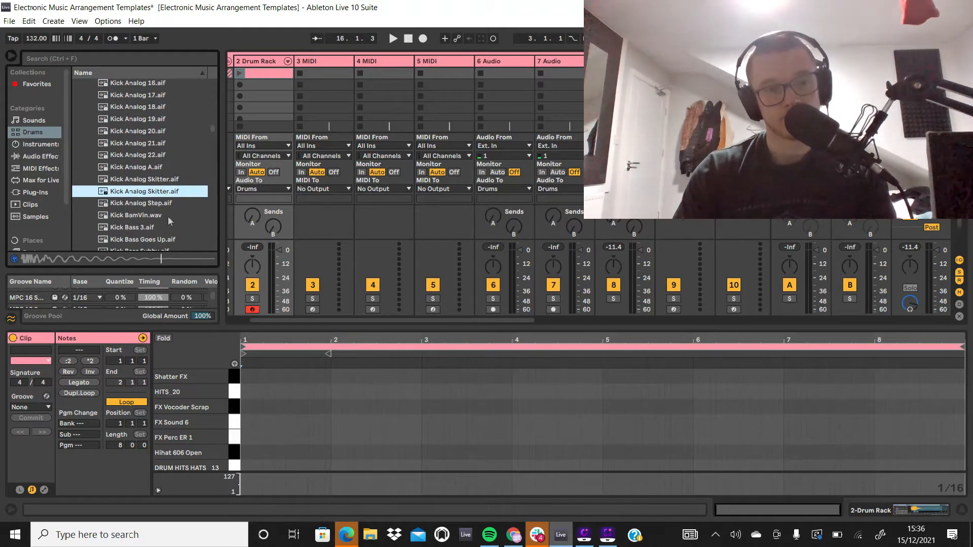
key(Down)
key(Down)
key(Down)
key(Down)
key(Down)
key(Down)
key(Down)
key(Down)
key(Down)
key(Down)
key(Down)
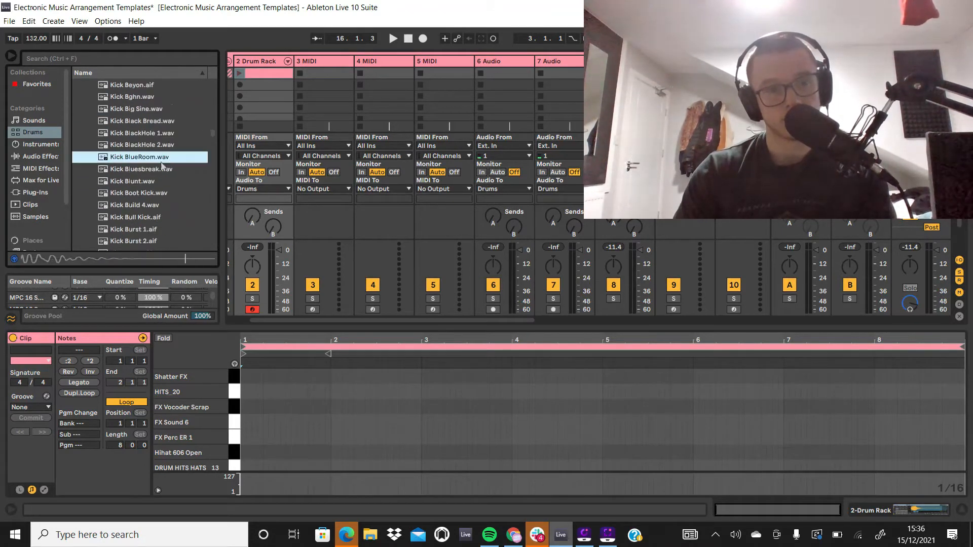
Step: Return to the earlier kicks and compare the samples around Kick Alpha.aif and Kick Analog 1.aif, settling on Kick AlienSpawn 3.wav
scroll(154, 187, up, 20)
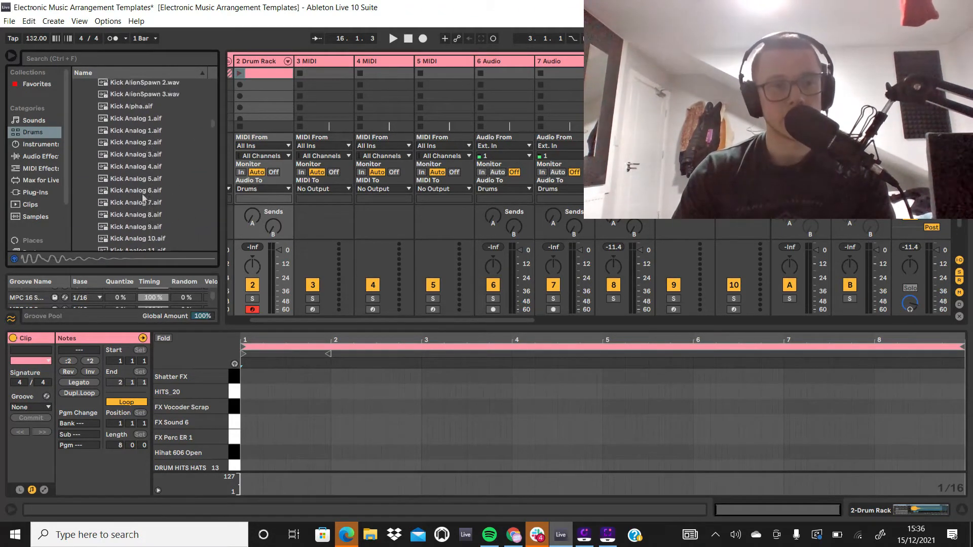
click(155, 170)
scroll(146, 197, down, 4)
click(142, 205)
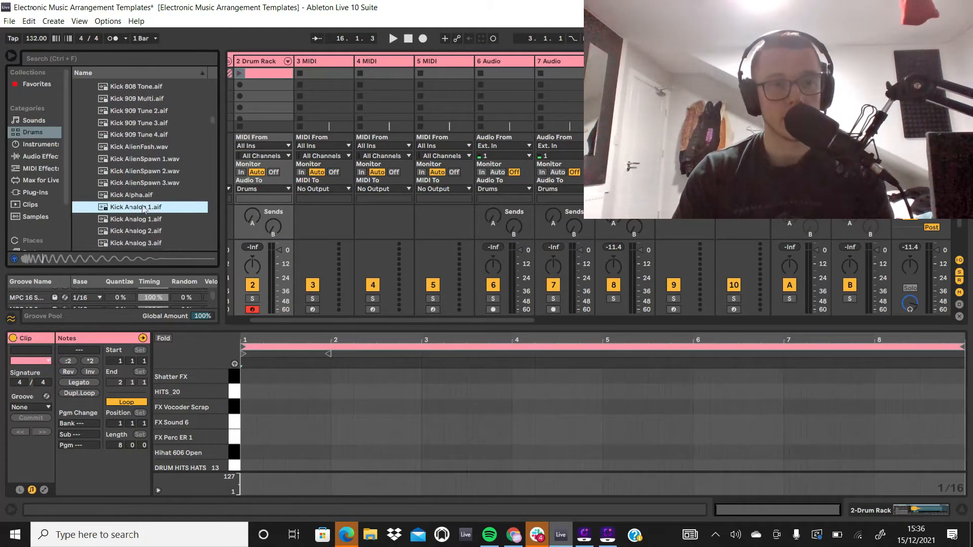
click(154, 196)
click(157, 186)
key(Down)
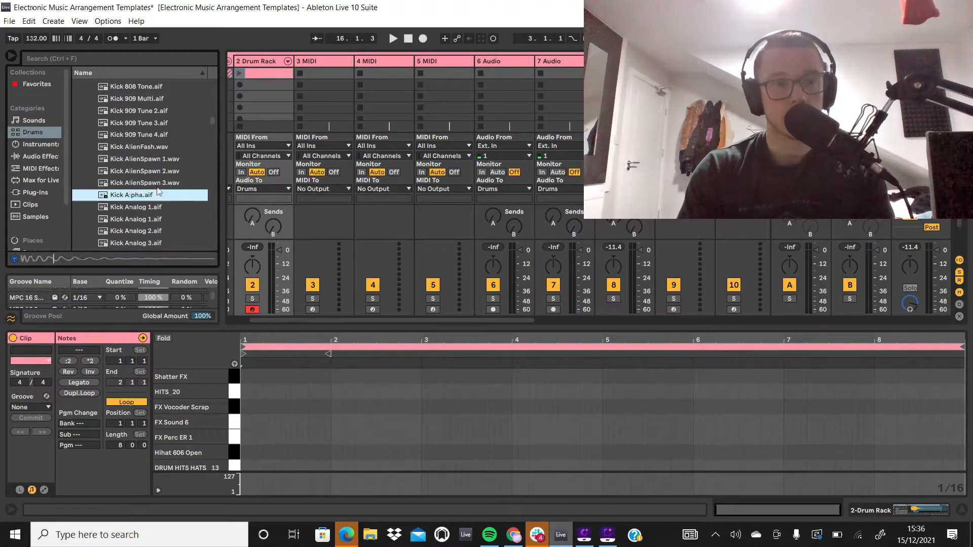
key(Up)
key(Up)
key(Down)
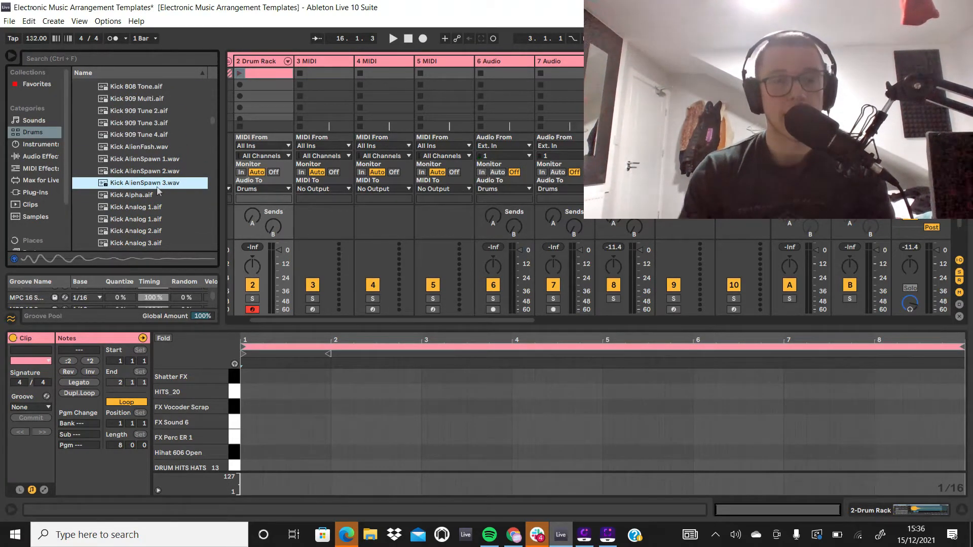
Step: Show the Drum Rack's pads and delete the FX Perc ER 1, FX Sound 6, FX Vocoder and HITS_20 sounds
key(shift+Tab)
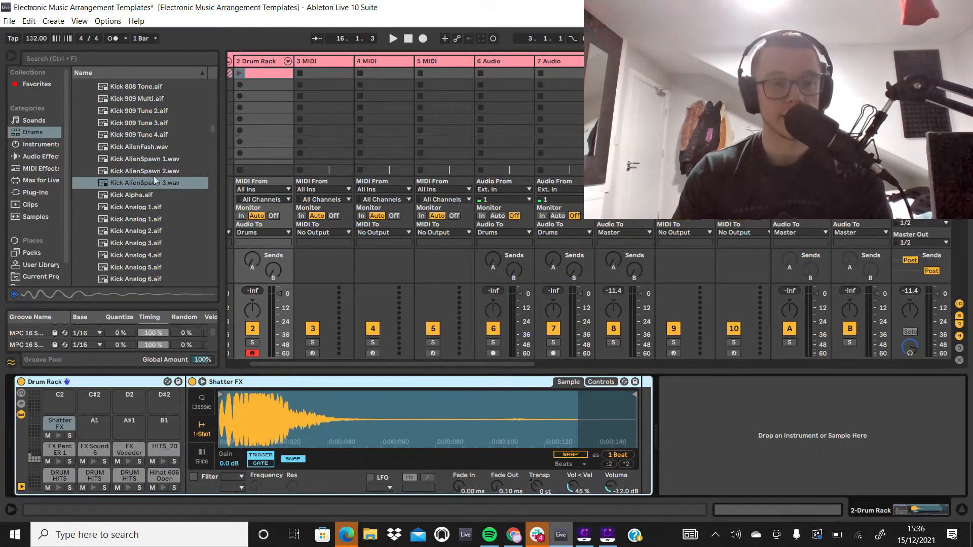
click(60, 450)
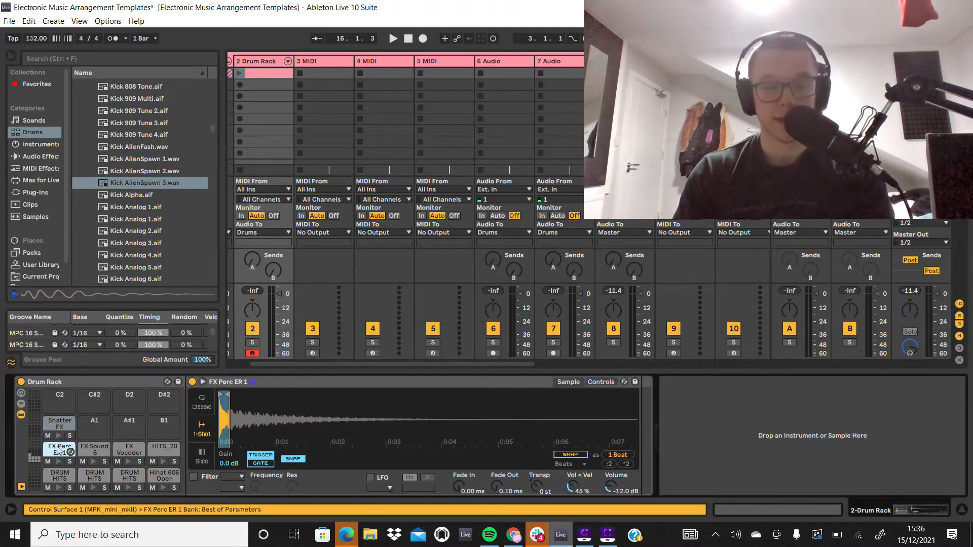
key(Delete)
click(83, 452)
key(Delete)
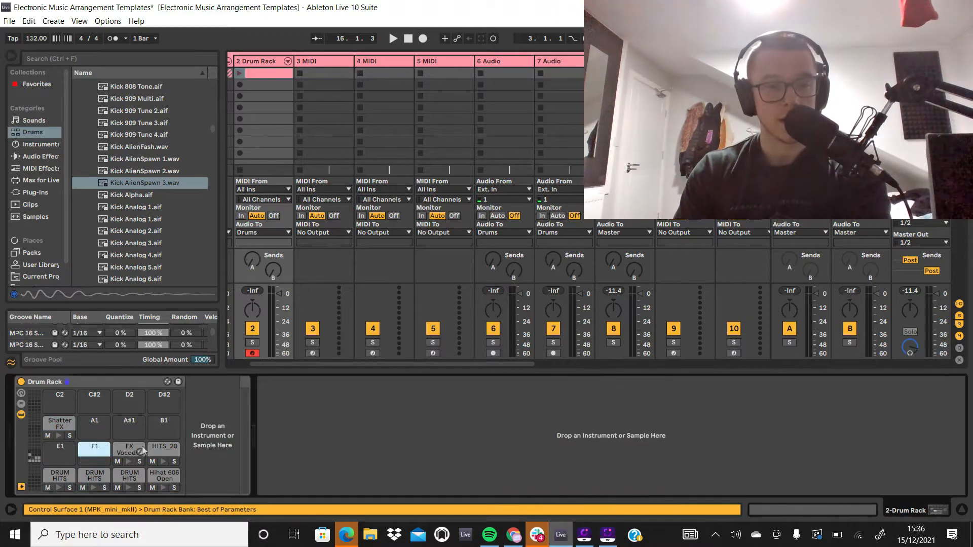
click(129, 449)
key(Delete)
click(164, 449)
key(Delete)
Step: Delete the three DRUM HITS sounds, Hihat 606 Open and Shatter FX from the remaining Drum Rack pads
click(70, 476)
key(Delete)
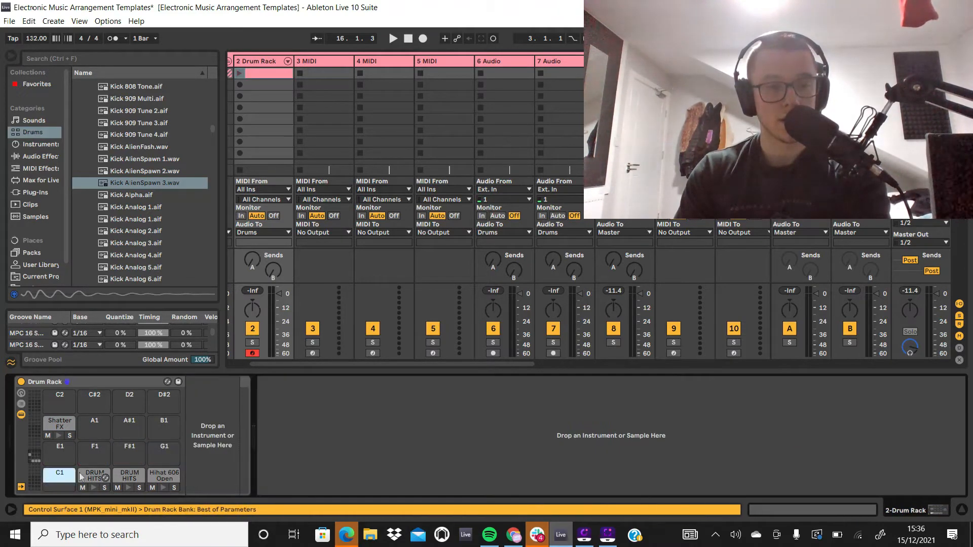
click(95, 477)
key(Delete)
click(129, 476)
key(Delete)
click(157, 477)
key(Delete)
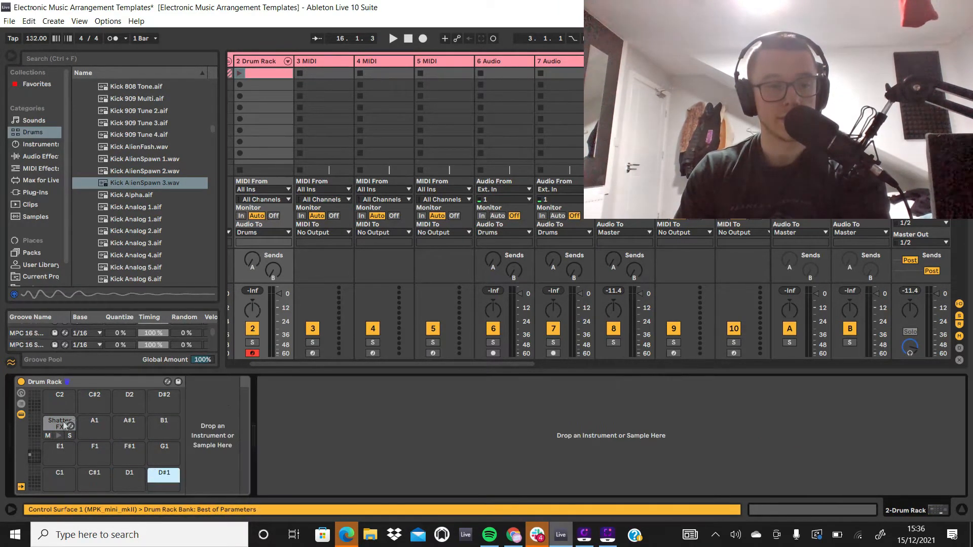
click(63, 422)
key(Delete)
Step: Load Kick AlienSpawn 3.wav onto the C1 pad of the Drum Rack
click(126, 186)
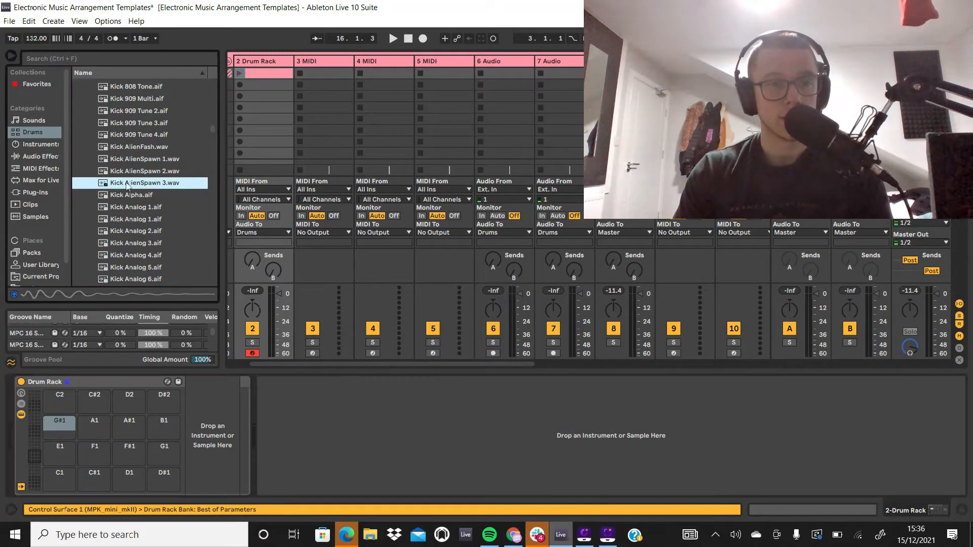
drag(126, 185, 60, 479)
Step: Audition samples in the Hihat folder and load DRUM HITS HATS _3.aif onto the C#1 pad of the Drum Rack
scroll(202, 134, up, 1)
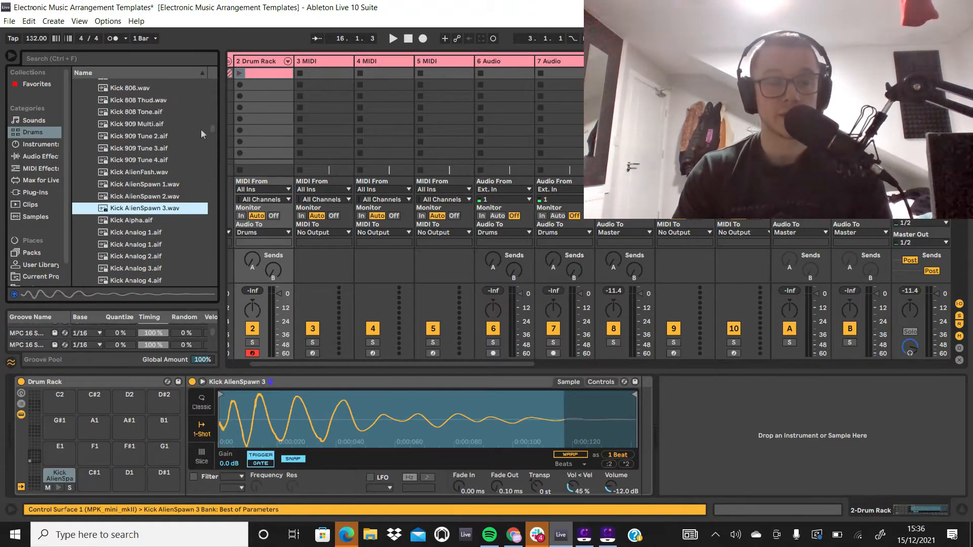
scroll(202, 134, up, 15)
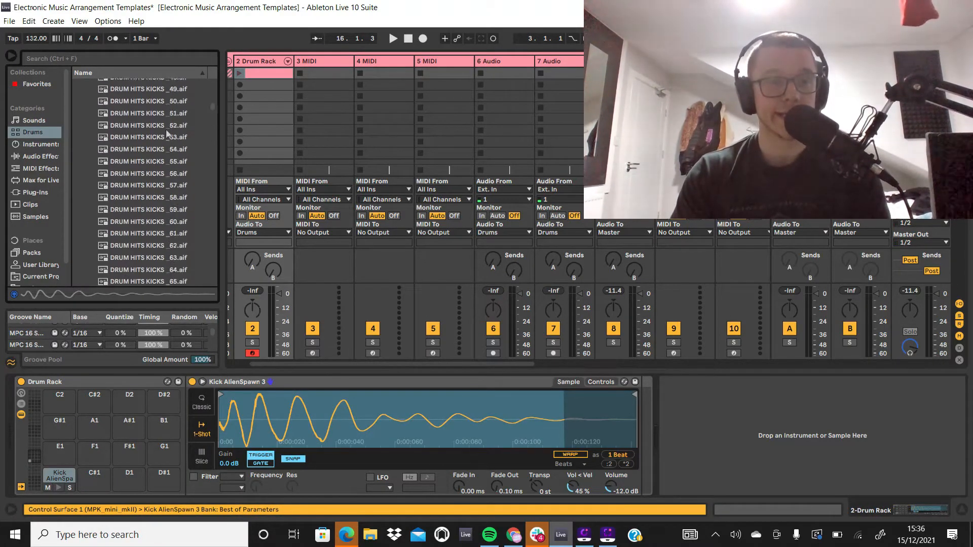
scroll(166, 133, up, 15)
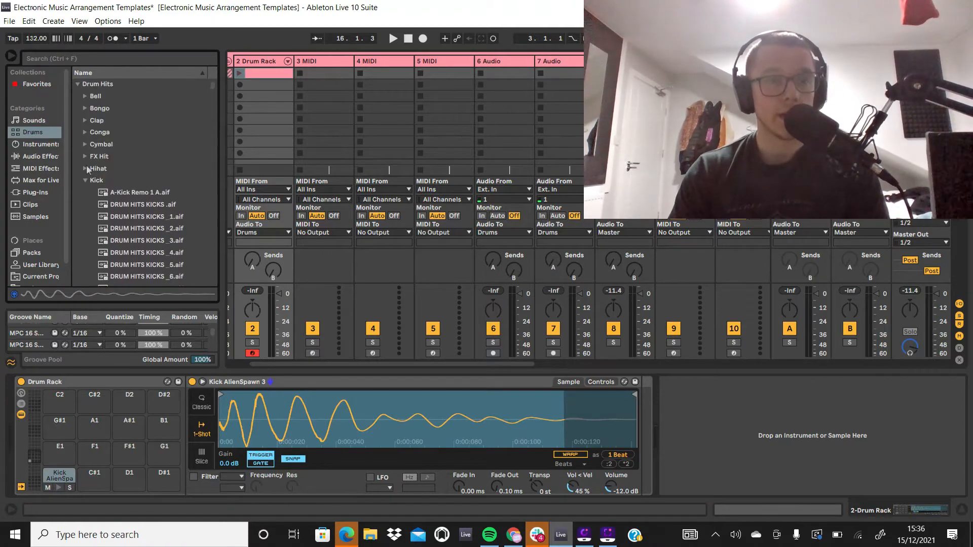
click(86, 169)
click(146, 204)
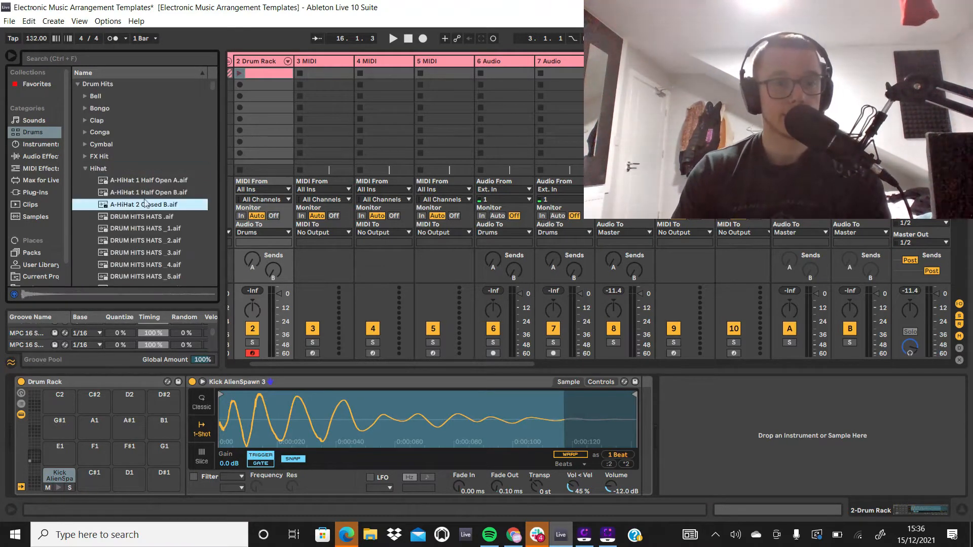
scroll(145, 204, down, 1)
key(Up)
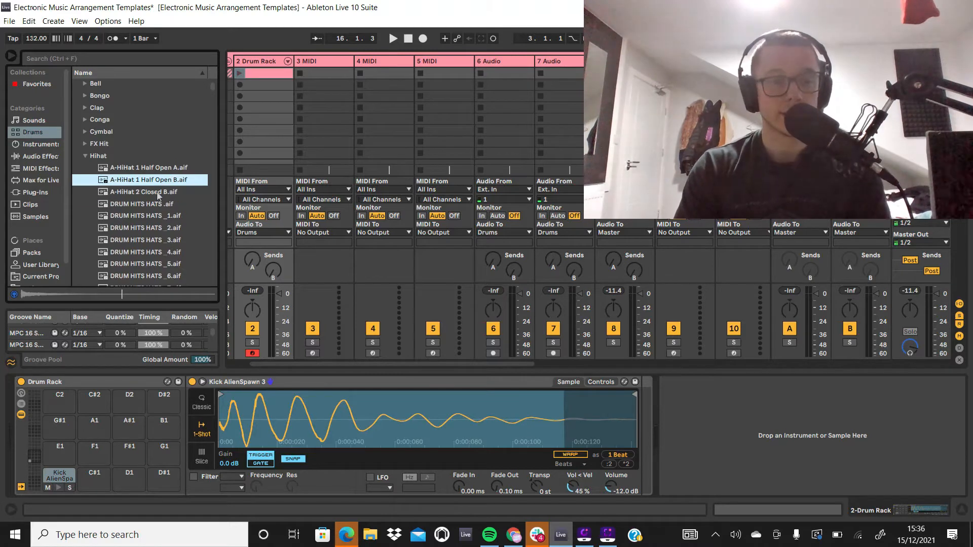
key(Down)
key(Down)
key(Down)
key(Down)
key(Down)
key(Down)
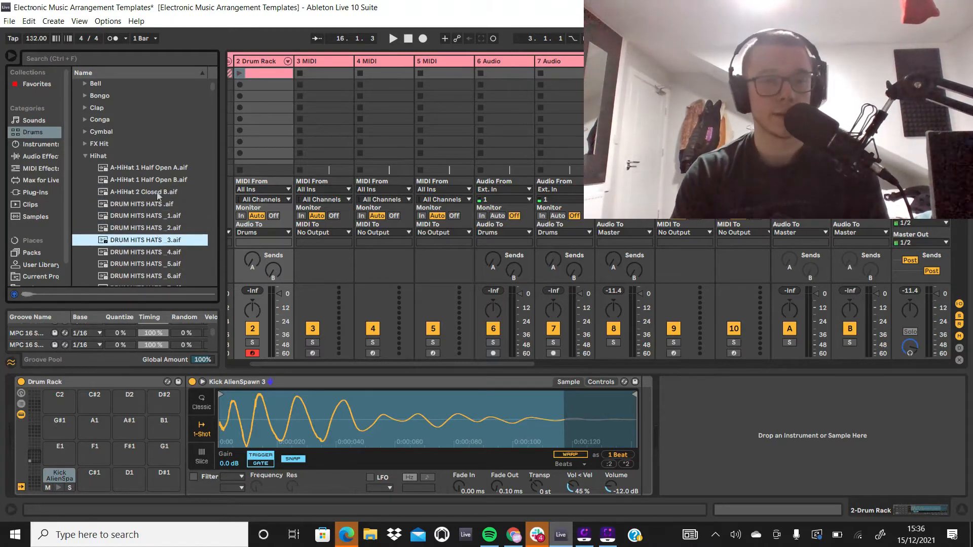
key(Up)
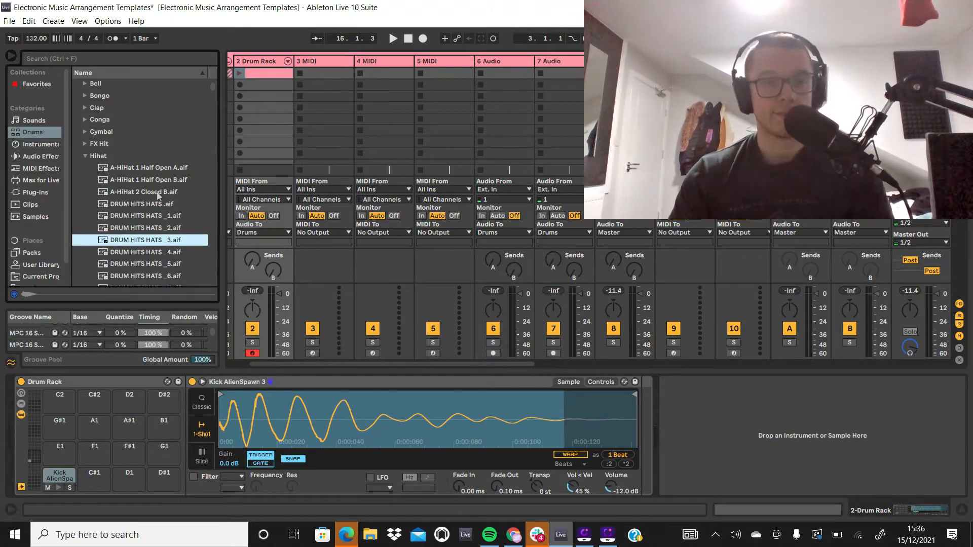
drag(113, 241, 101, 479)
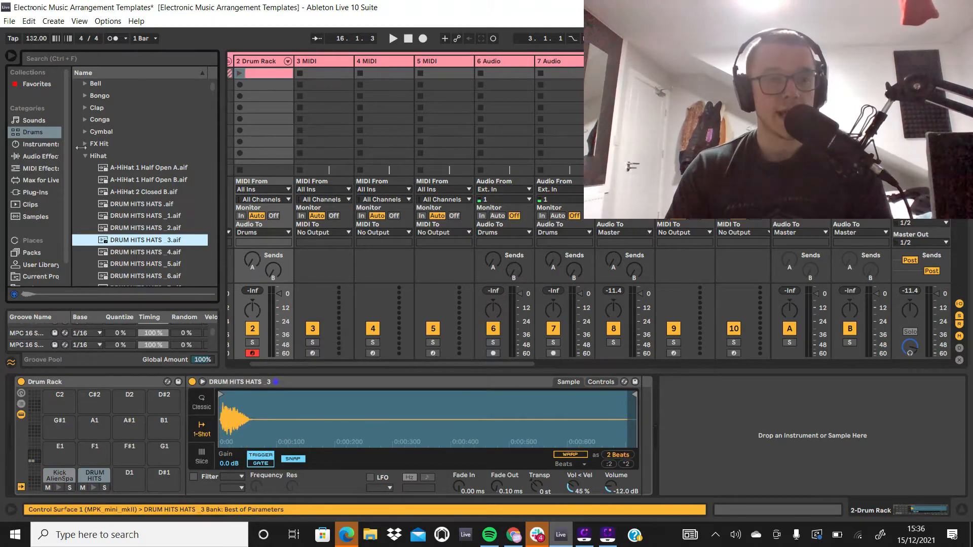
Step: Audition samples in the Snare folder of the drum library, from the A-Snare files down to the Snare Vinyl files
click(87, 156)
click(85, 227)
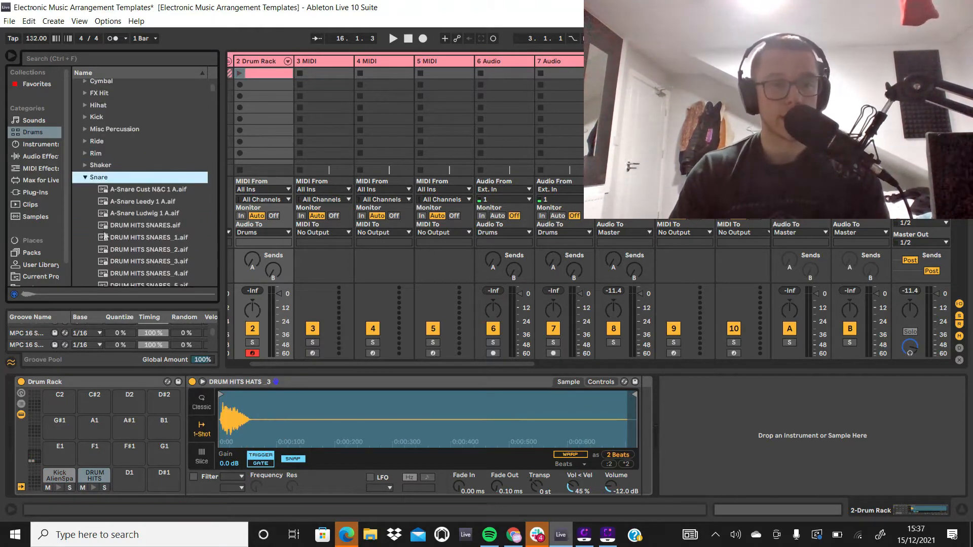
key(Down)
key(Down)
key(Down)
key(Down)
key(Down)
key(Down)
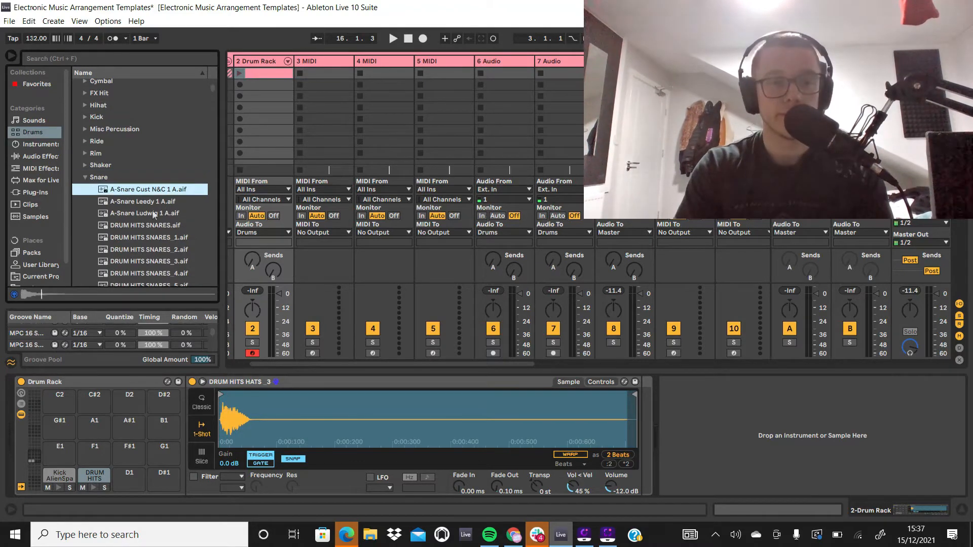
scroll(194, 246, down, 12)
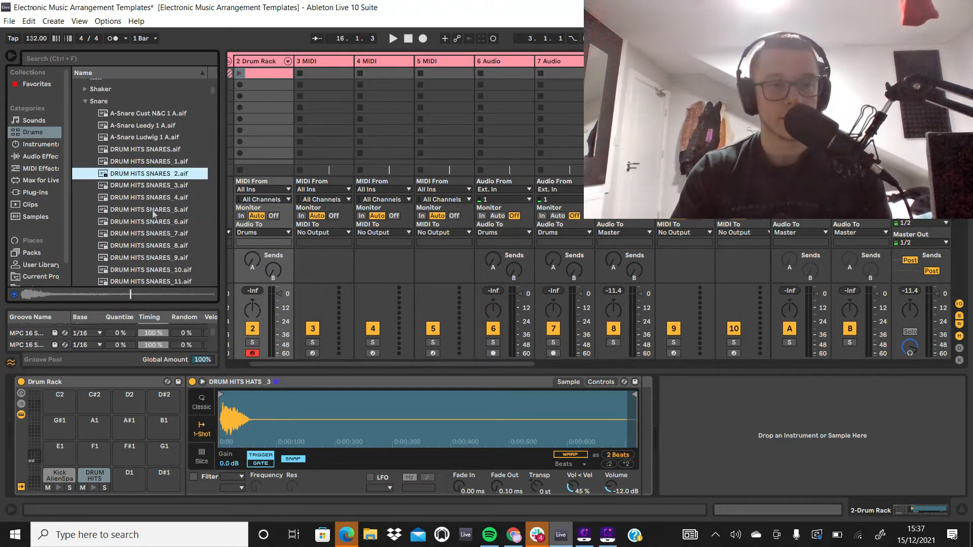
drag(210, 105, 206, 223)
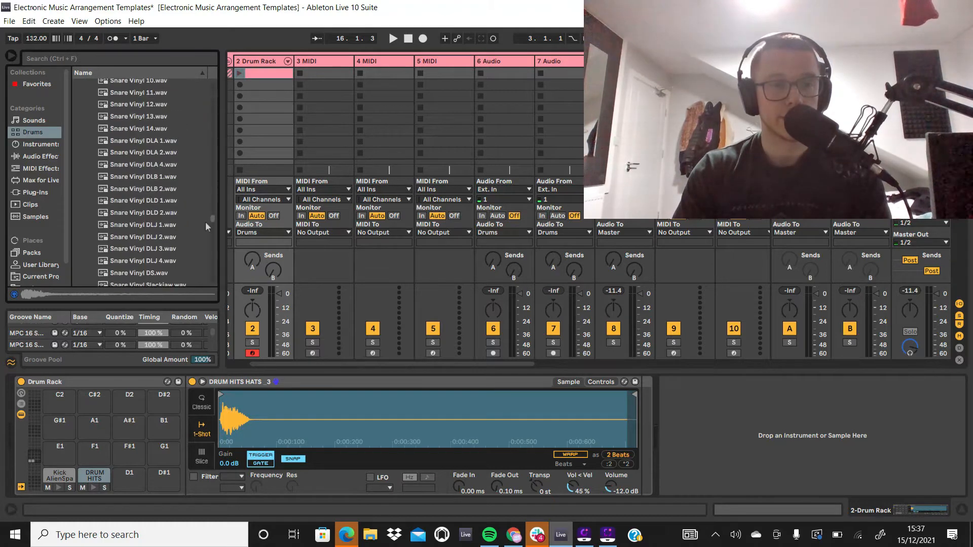
click(184, 208)
key(Up)
key(Up)
key(Up)
key(Up)
key(Up)
key(Up)
key(Up)
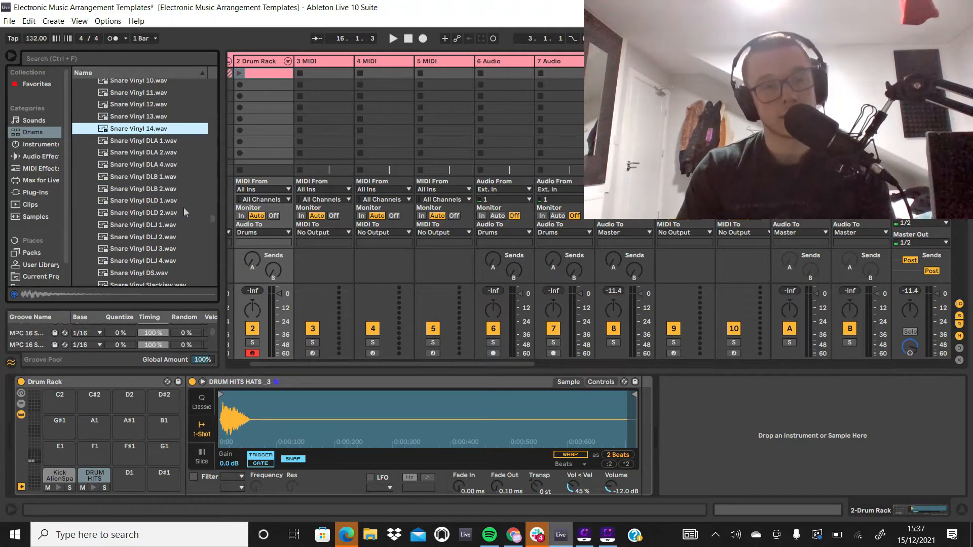
Step: Load Snare Vinyl 14.wav onto the D1 pad of the Drum Rack
click(109, 120)
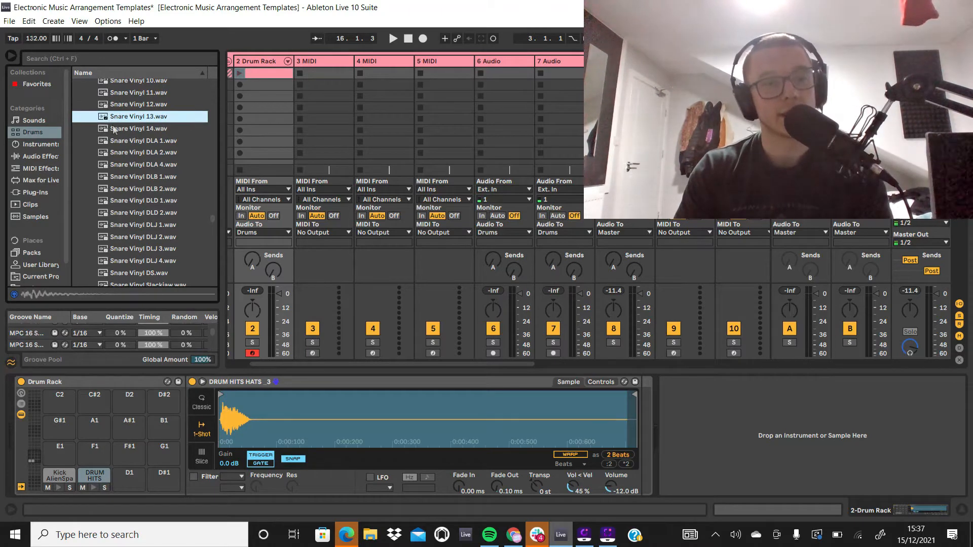
double_click(113, 129)
key(ctrl+z)
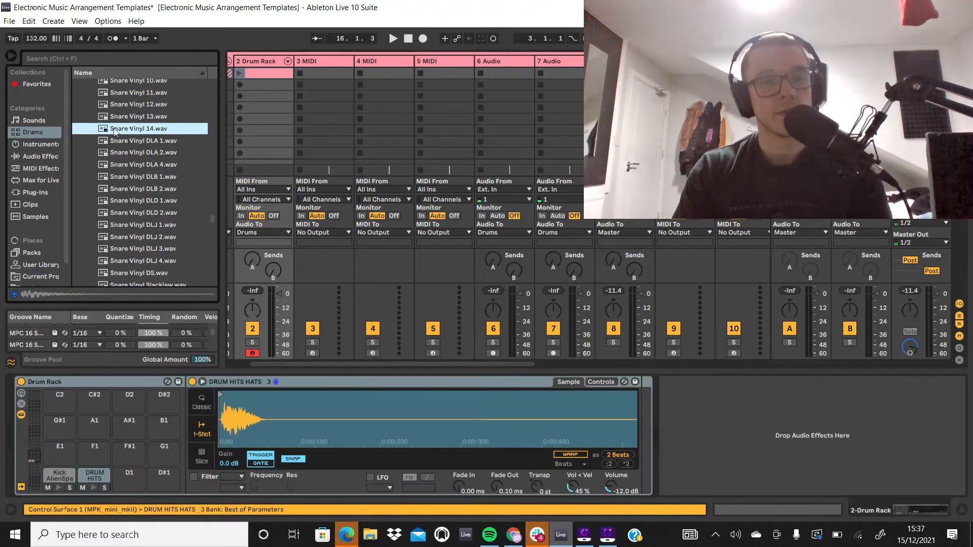
drag(204, 202, 130, 479)
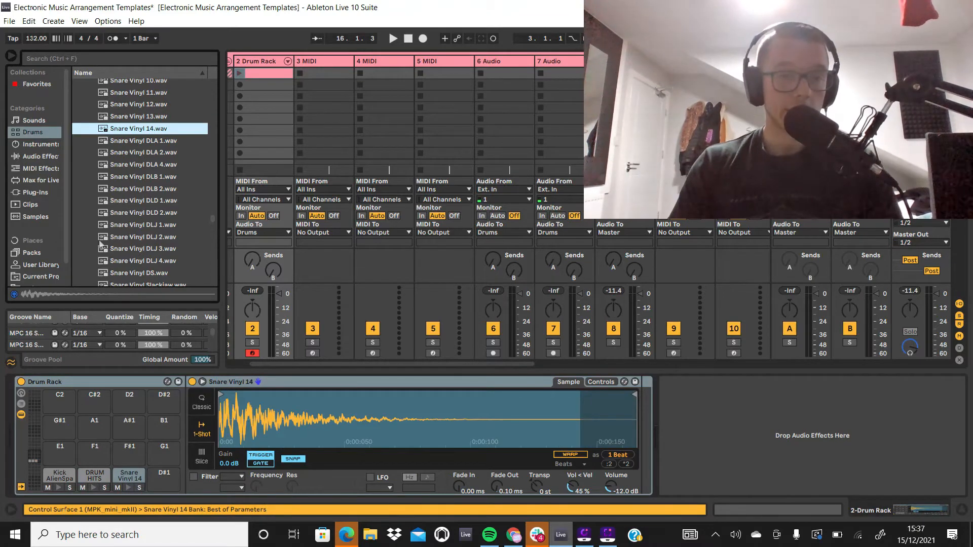
double_click(258, 75)
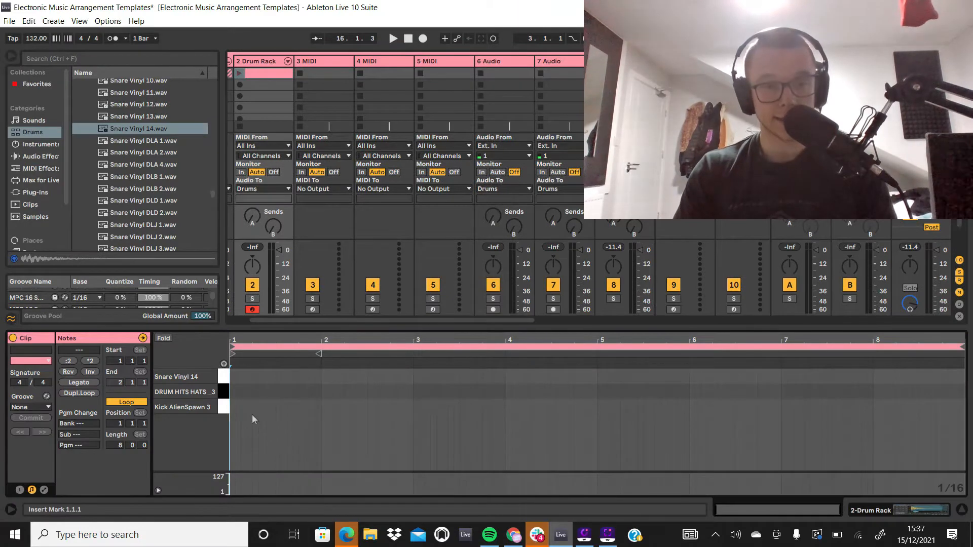
double_click(235, 408)
key(space)
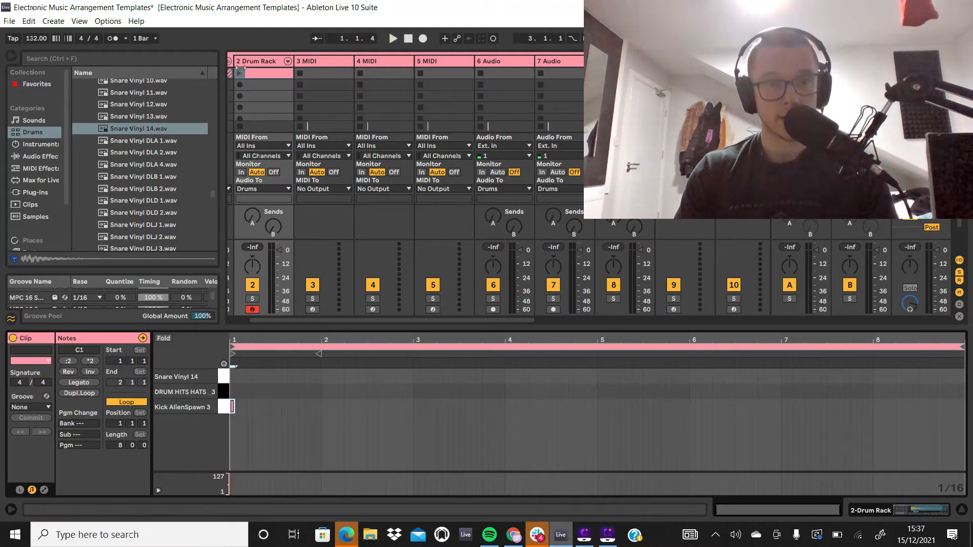
Step: Delete the Drum Rack track's first clip and create a new one there with a loop length of 8 bars
click(239, 73)
key(space)
key(Delete)
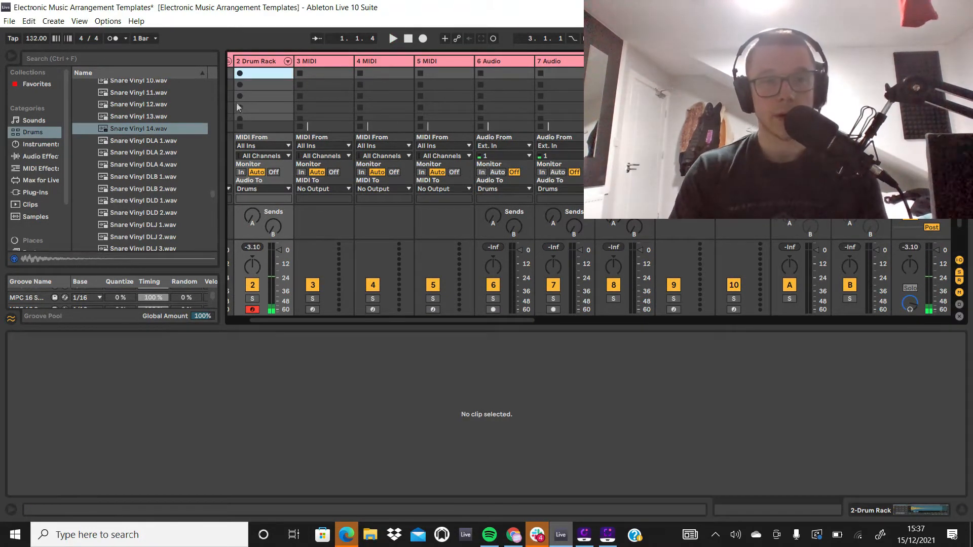
double_click(263, 74)
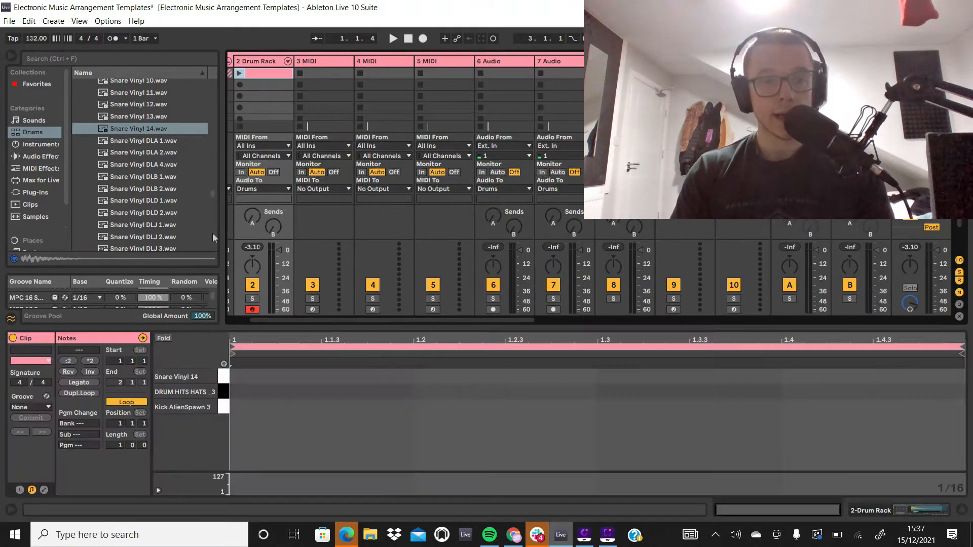
click(121, 445)
text(8)
key(Return)
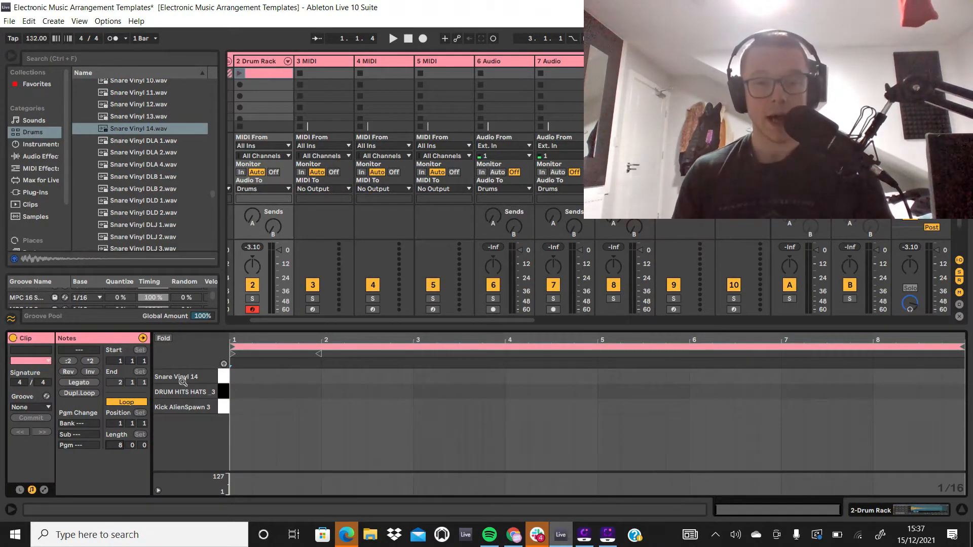
Step: Add a DRUM HITS HATS _3 note at 1.1.3 and play the clip at a tempo of 134 BPM
double_click(244, 392)
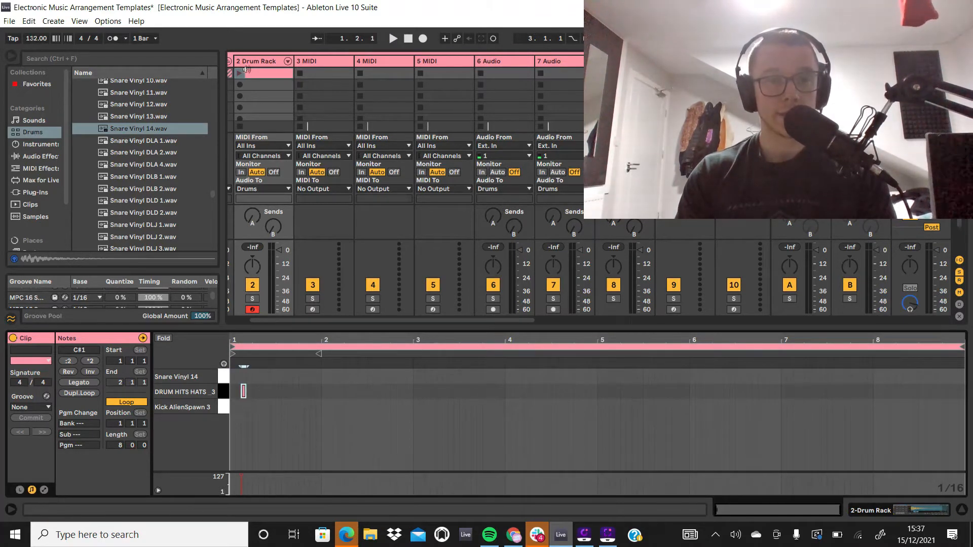
click(241, 72)
key(space)
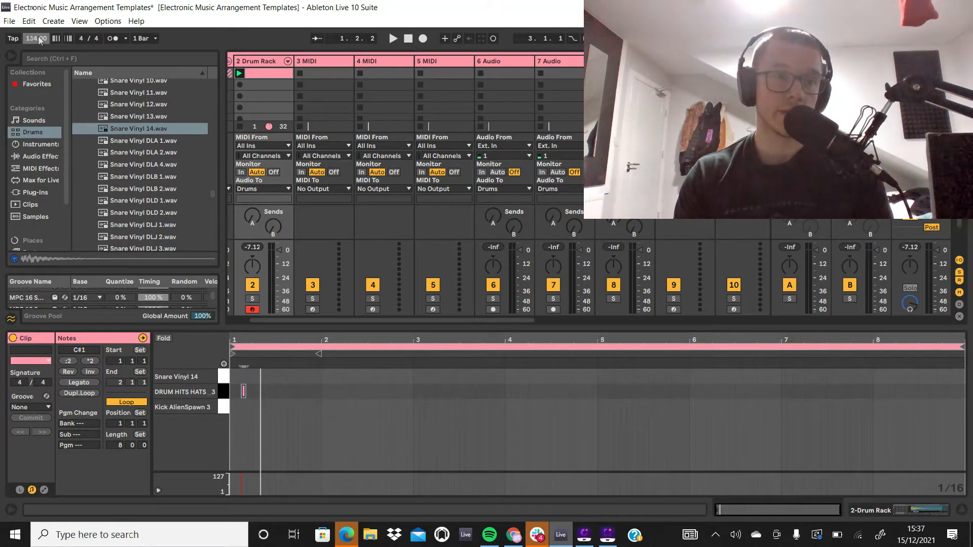
key(space)
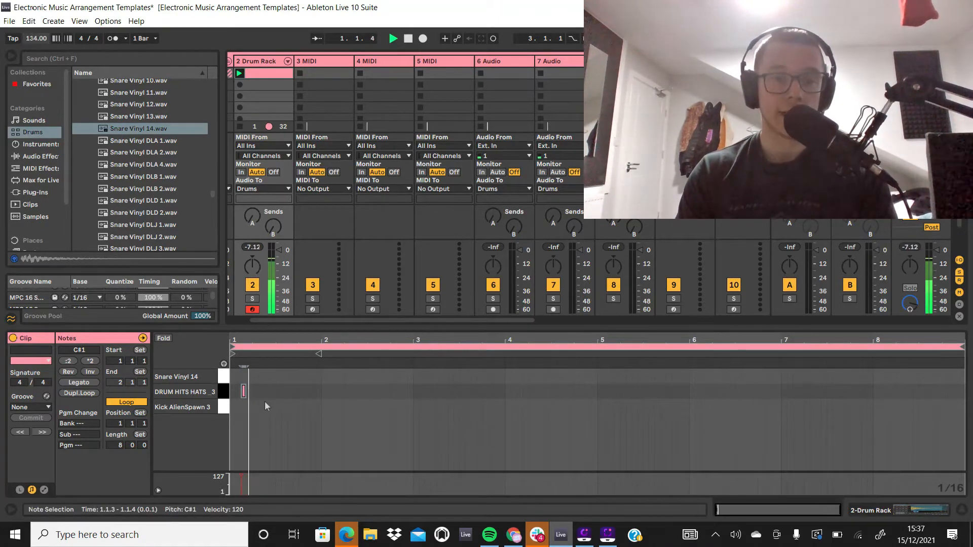
key(space)
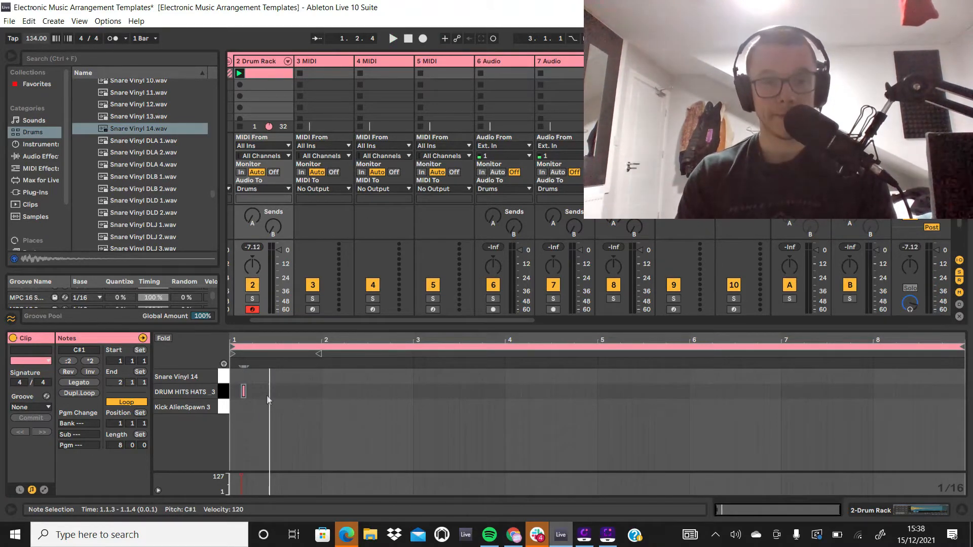
Step: Add a second DRUM HITS HATS _3 note at 1.2.3 while playing the clip to check its timing
key(space)
double_click(262, 393)
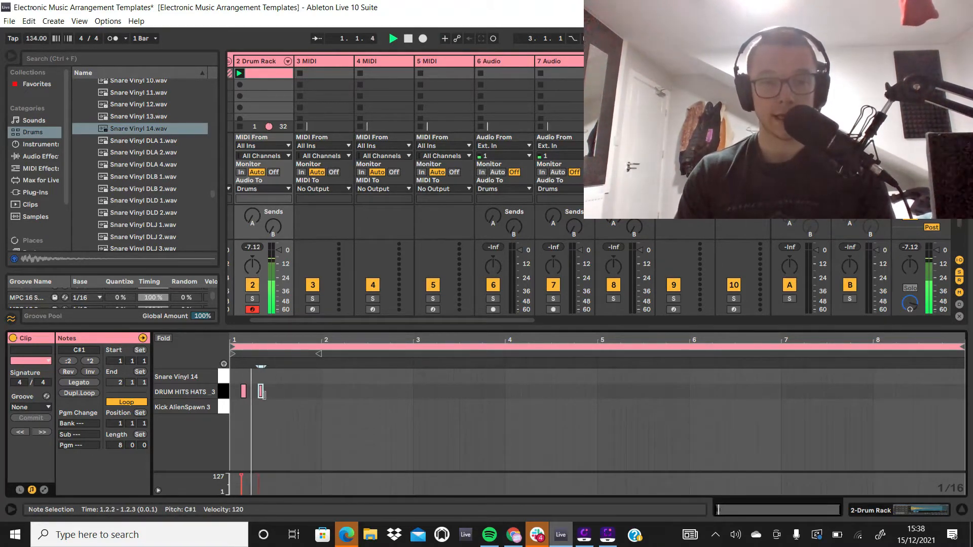
drag(263, 394, 269, 401)
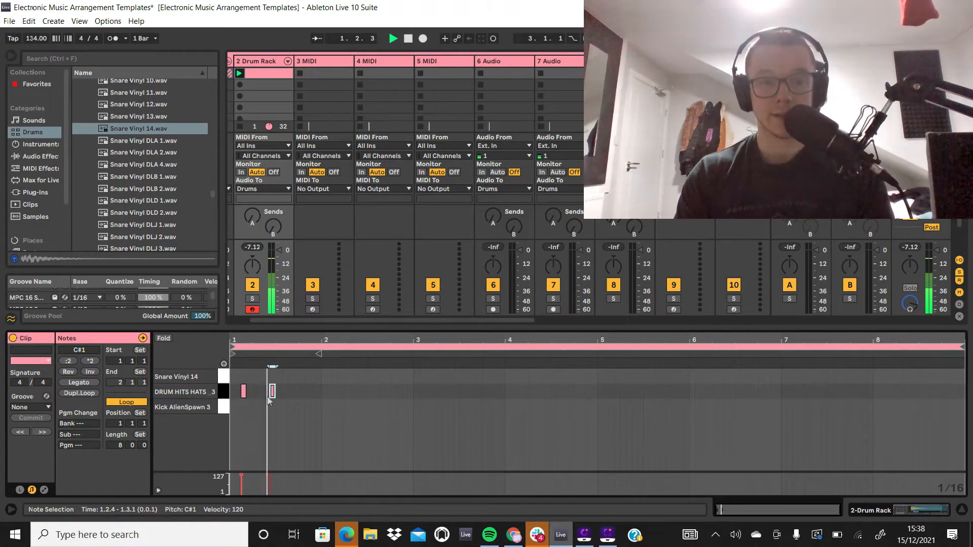
scroll(268, 398, up, 2)
key(Left)
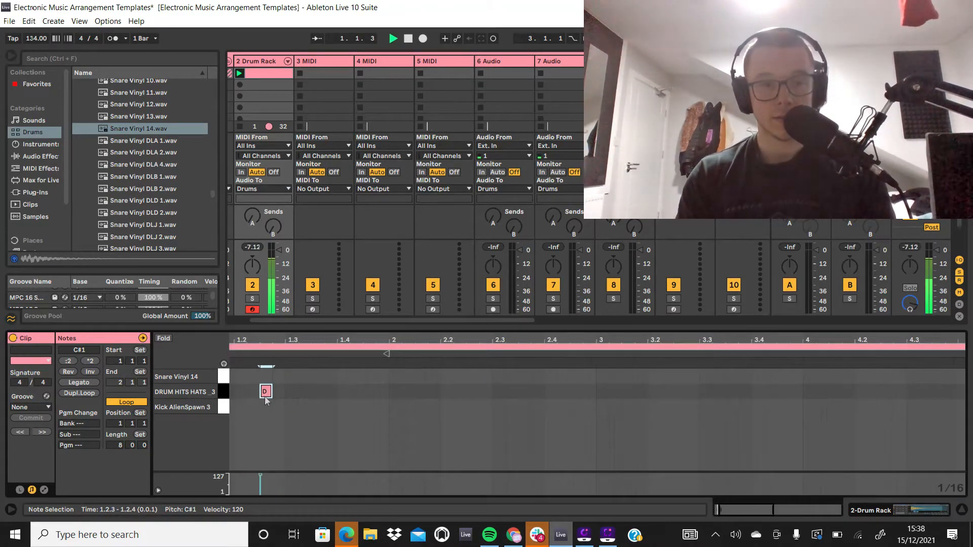
key(space)
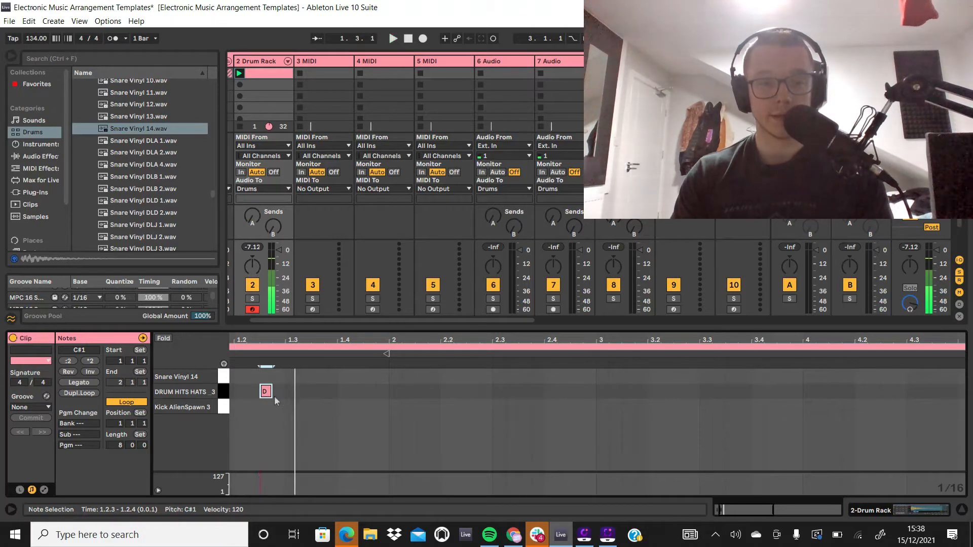
Step: Duplicate the first two hi-hat notes into the second half of bar 1
scroll(275, 397, down, 3)
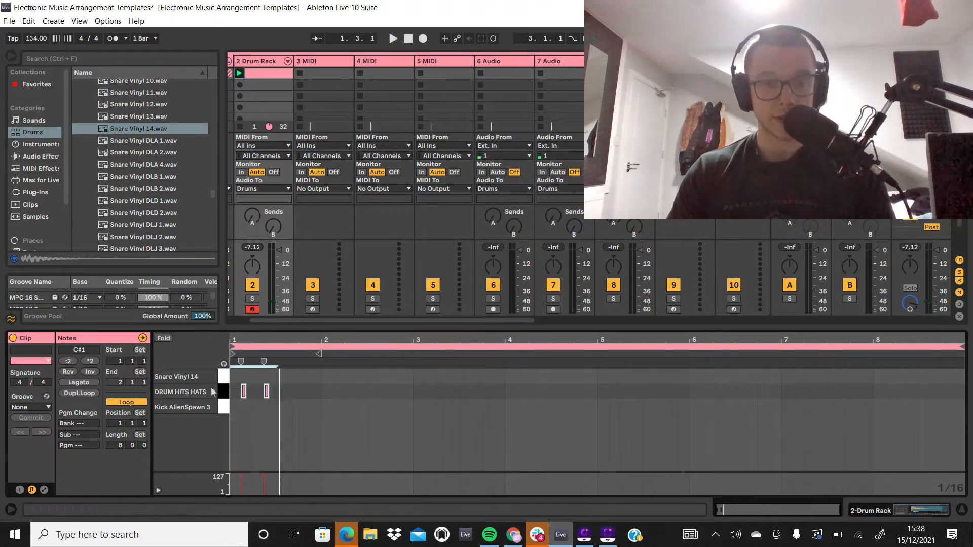
key(ctrl+d)
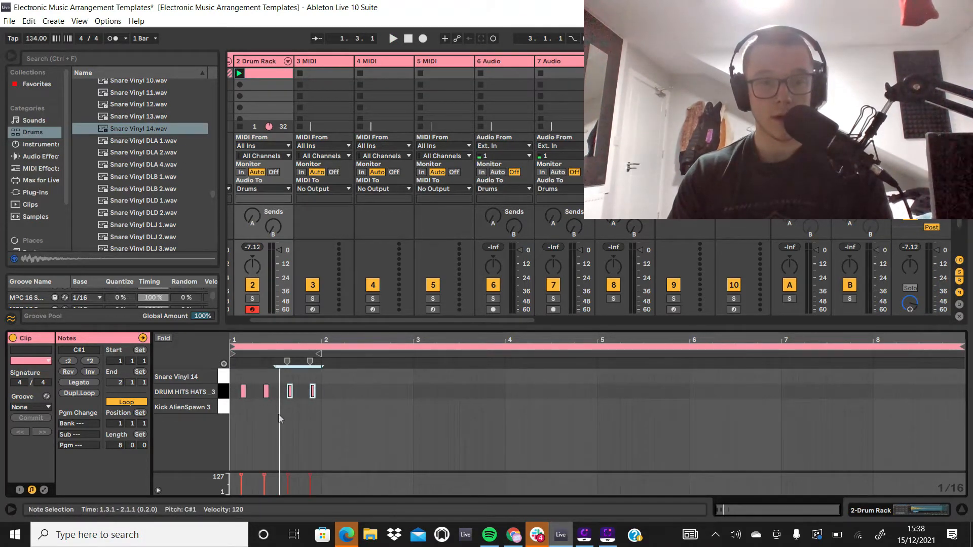
scroll(269, 400, up, 3)
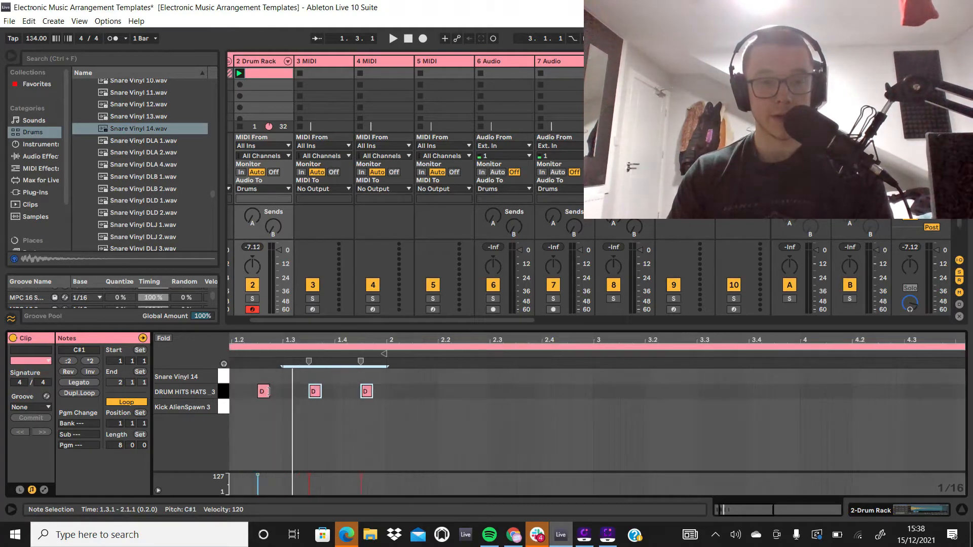
scroll(277, 396, down, 3)
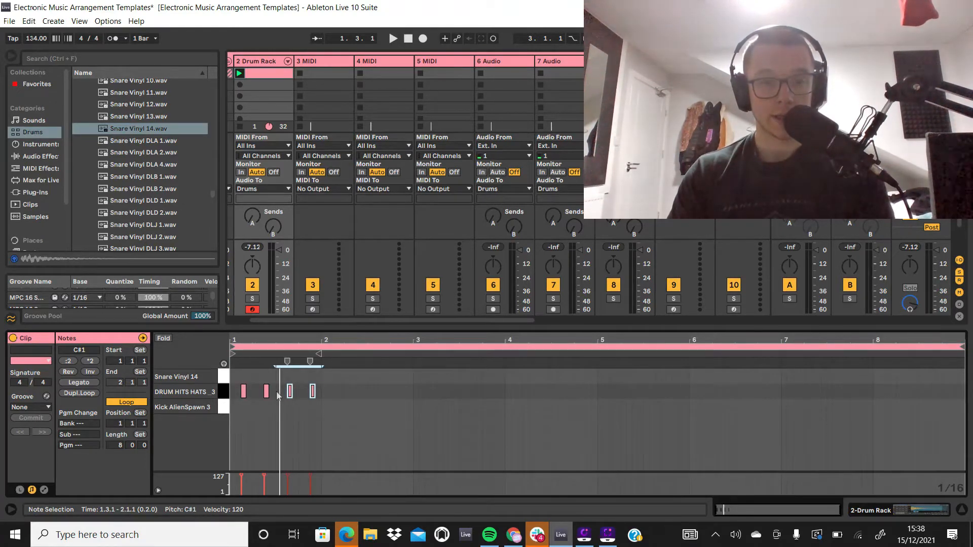
drag(278, 393, 216, 395)
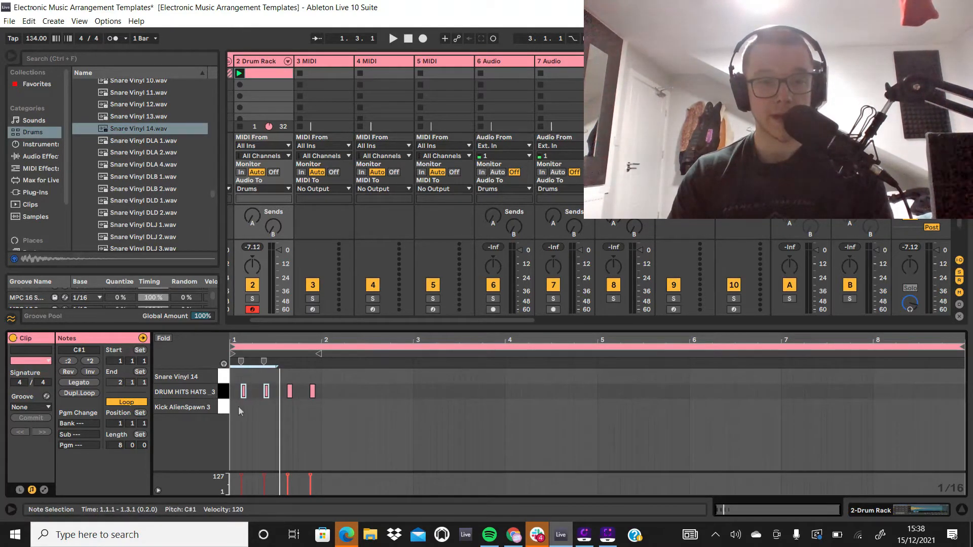
scroll(240, 411, up, 3)
scroll(319, 395, down, 3)
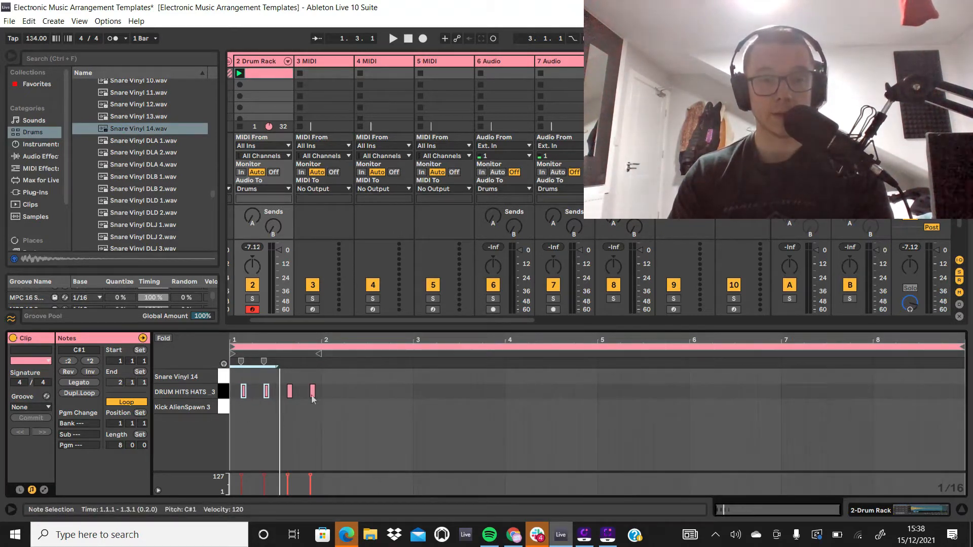
Step: Duplicate the last two hi-hat notes of bar 1 repeatedly until the pattern fills all 8 bars
drag(320, 391, 287, 395)
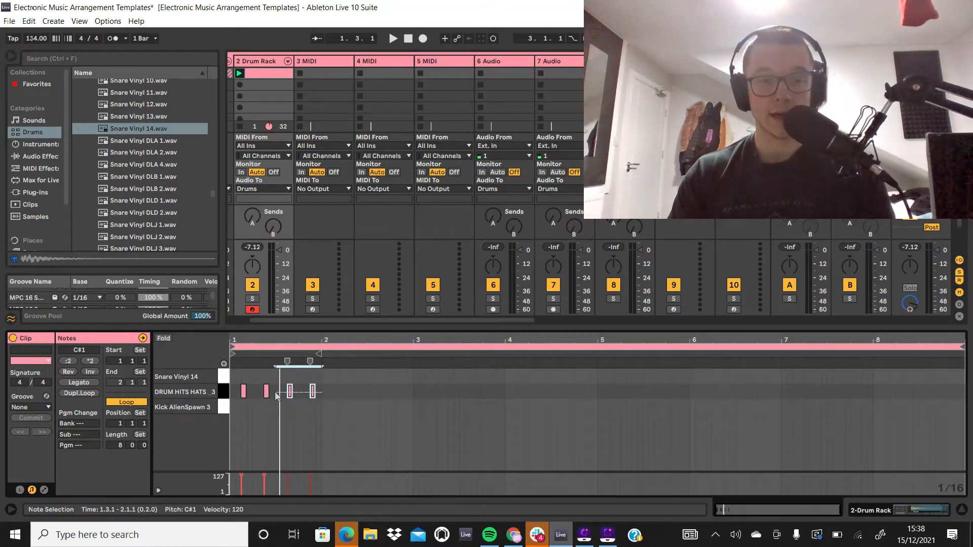
key(ctrl+d)
key(space)
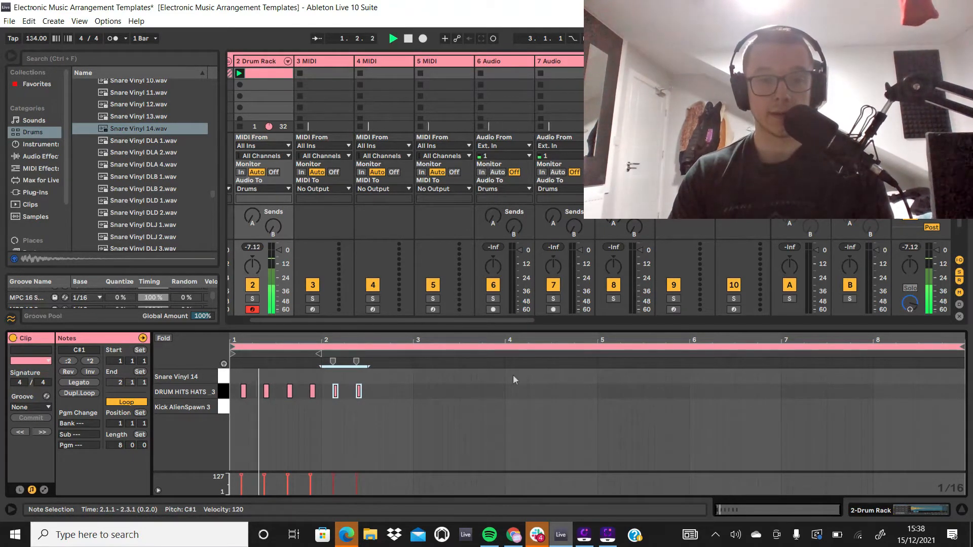
key(ctrl+d)
key(ctrl+d)
key(ctrl+d)
key(ctrl+d)
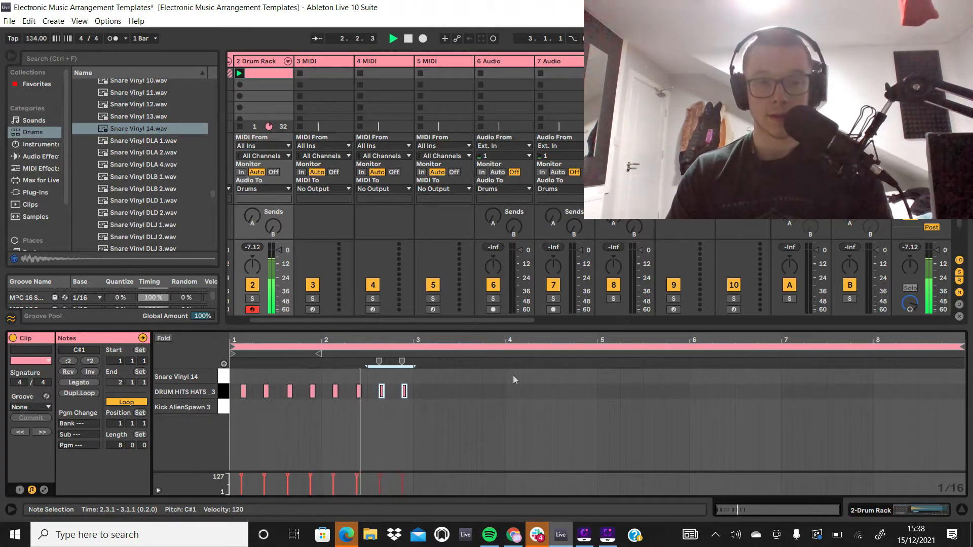
key(ctrl+d)
key(ctrl+d)
key(ctrl+d)
key(ctrl+d)
key(ctrl+d)
key(ctrl+d)
key(ctrl+d)
key(ctrl+d)
key(ctrl+d)
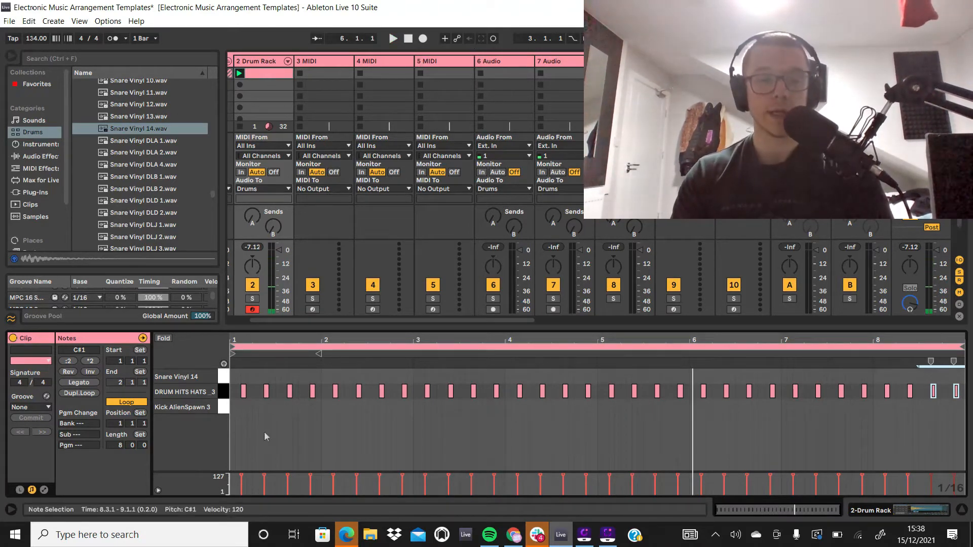
Step: Add Snare Vinyl 14 notes at 1.2.1 and 1.4.1 and play the clip to hear them
double_click(255, 377)
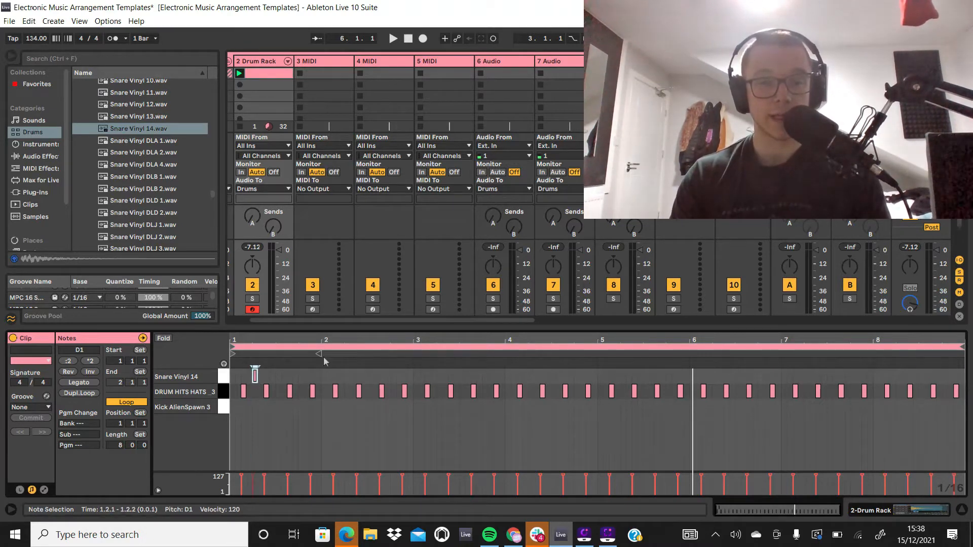
double_click(301, 375)
key(space)
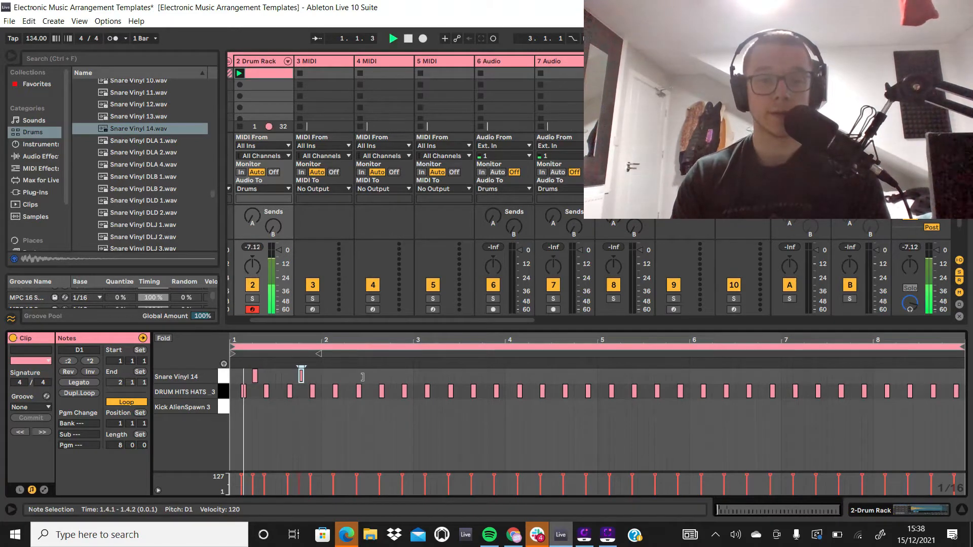
key(space)
Step: Open the Drum Rack's devices and shorten the Snare Vinyl 14 sample by moving its end to just after the initial hit
double_click(266, 61)
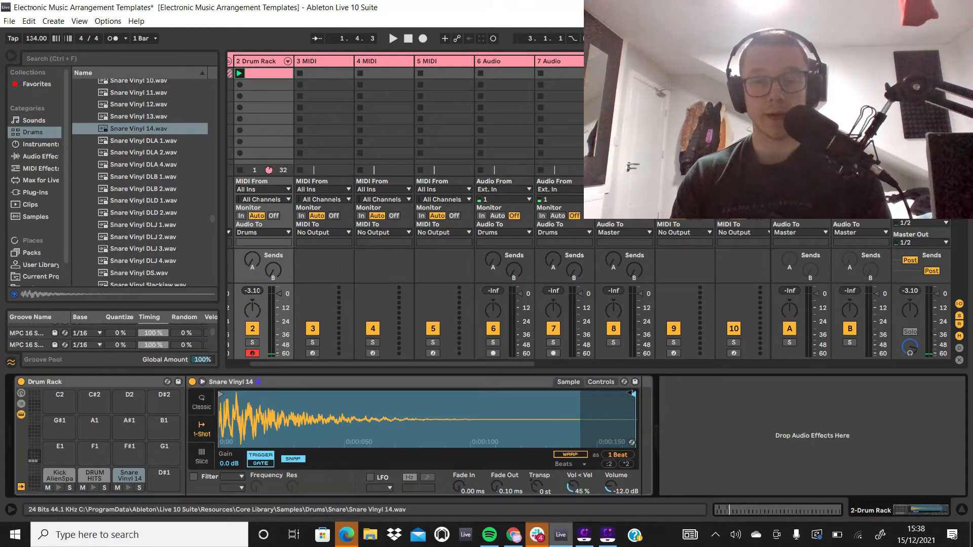
drag(635, 394, 249, 369)
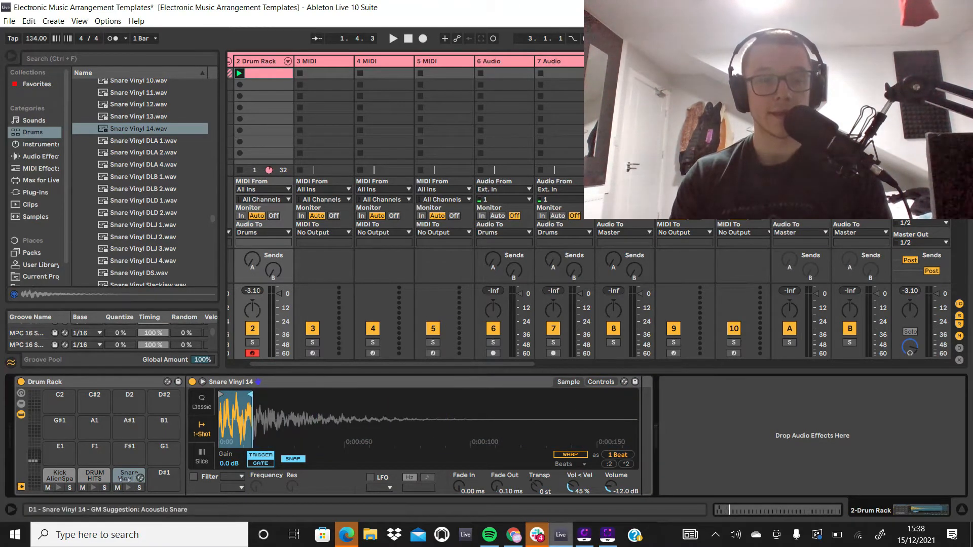
Step: Extend the Snare Vinyl 14 sample's end to about 35 ms, auditioning the pad before and after, and play the clip
click(128, 488)
click(128, 488)
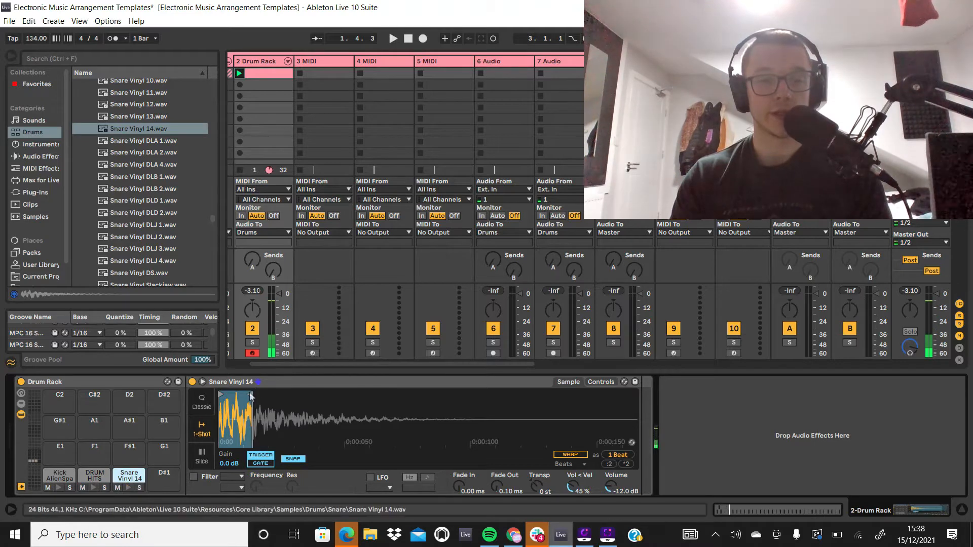
drag(250, 394, 303, 394)
click(133, 487)
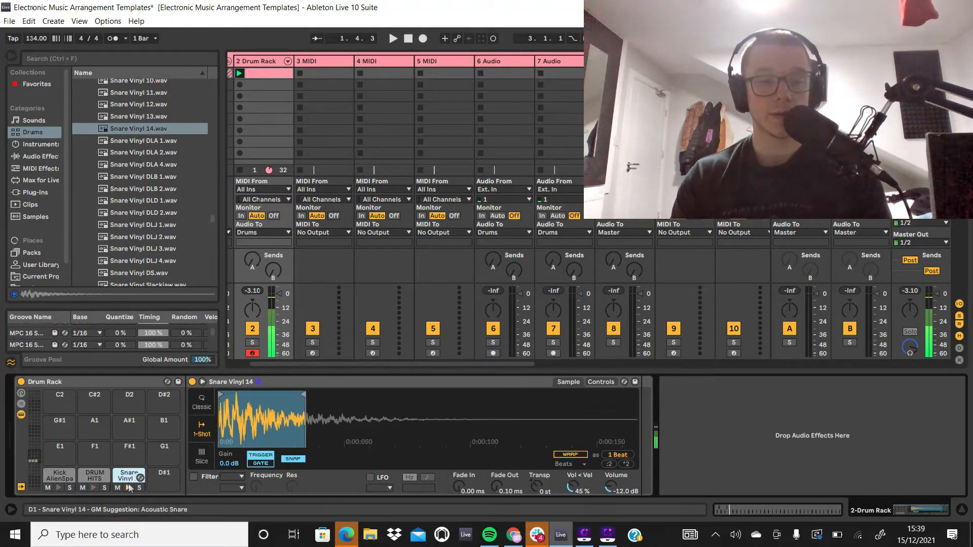
key(space)
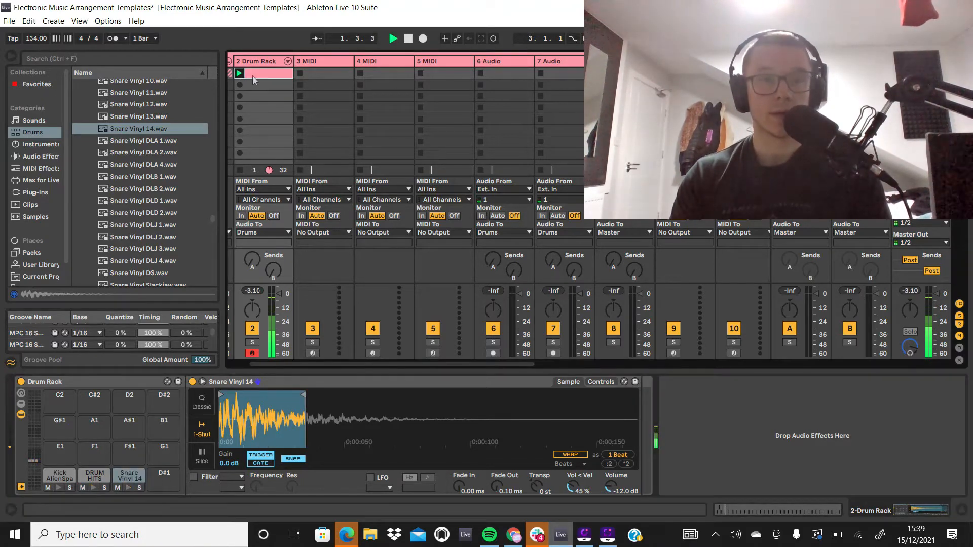
key(space)
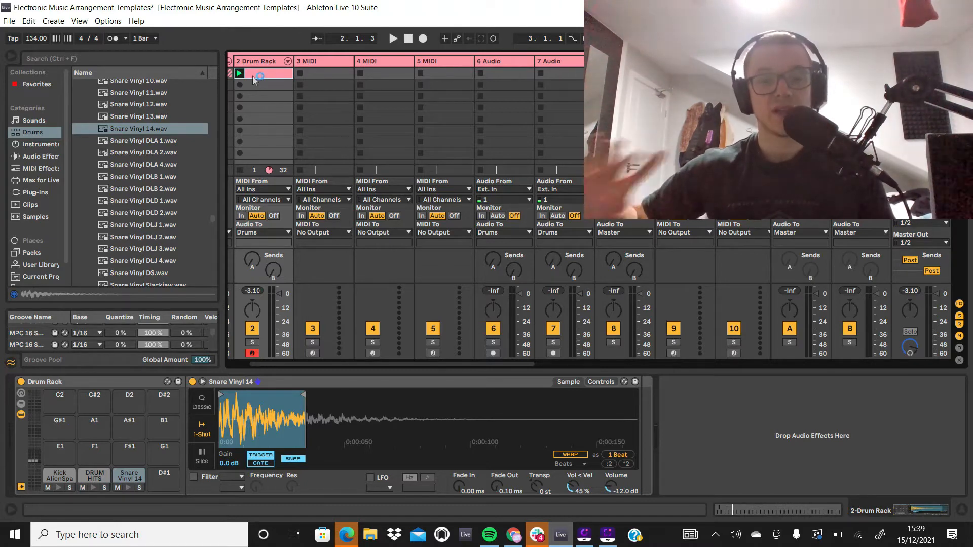
Step: Open the Drum Rack clip and duplicate bar 1's two Snare Vinyl 14 notes repeatedly until they fill all 8 bars
double_click(254, 74)
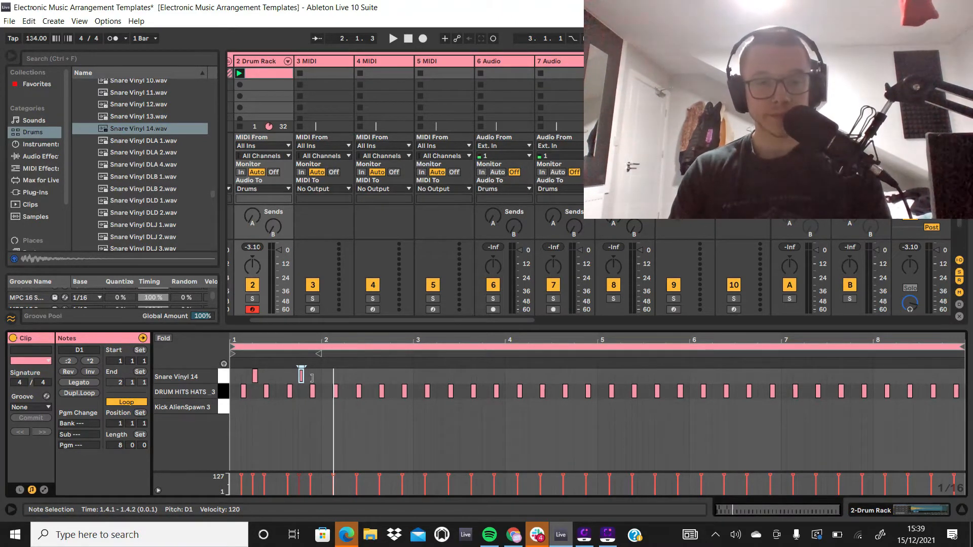
drag(322, 382, 230, 370)
key(ctrl+d)
key(ctrl+d)
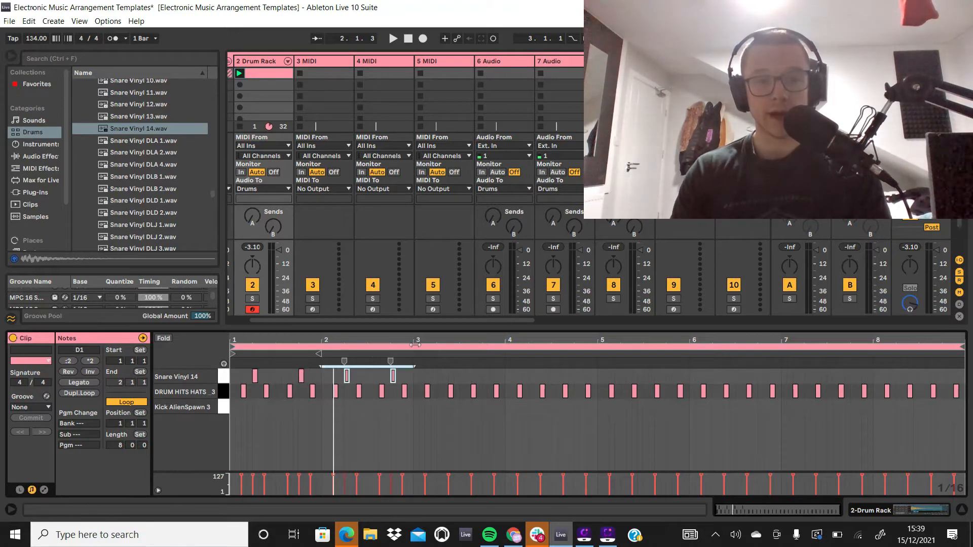
key(ctrl+d)
key(ctrl+d)
key(ctrl+d)
key(ctrl+d)
key(ctrl+d)
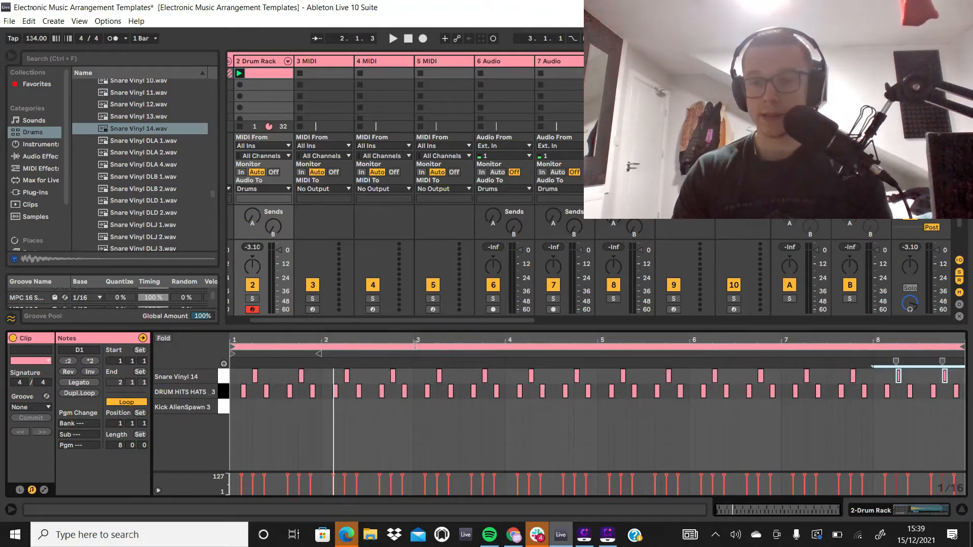
Step: Play the clip to hear the hi-hat and snare pattern together
key(space)
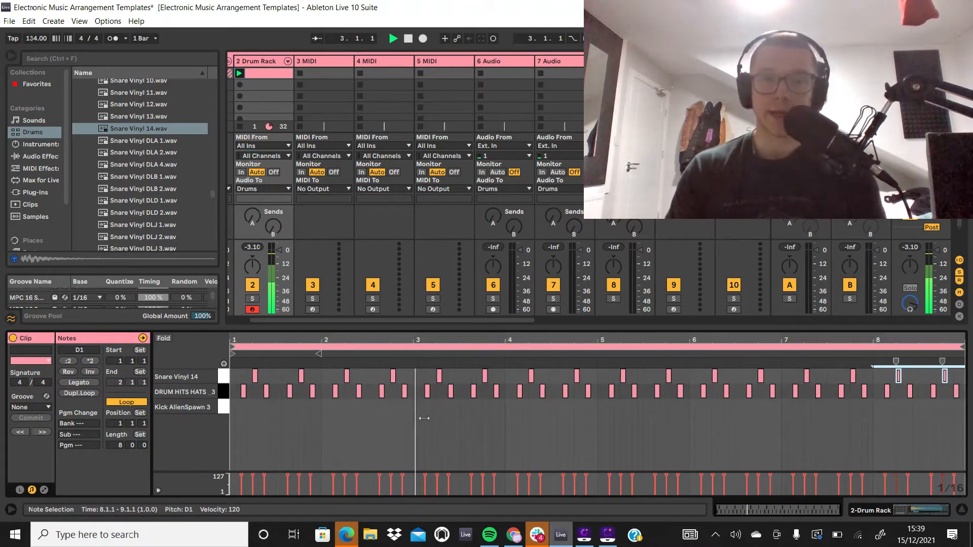
drag(424, 419, 417, 329)
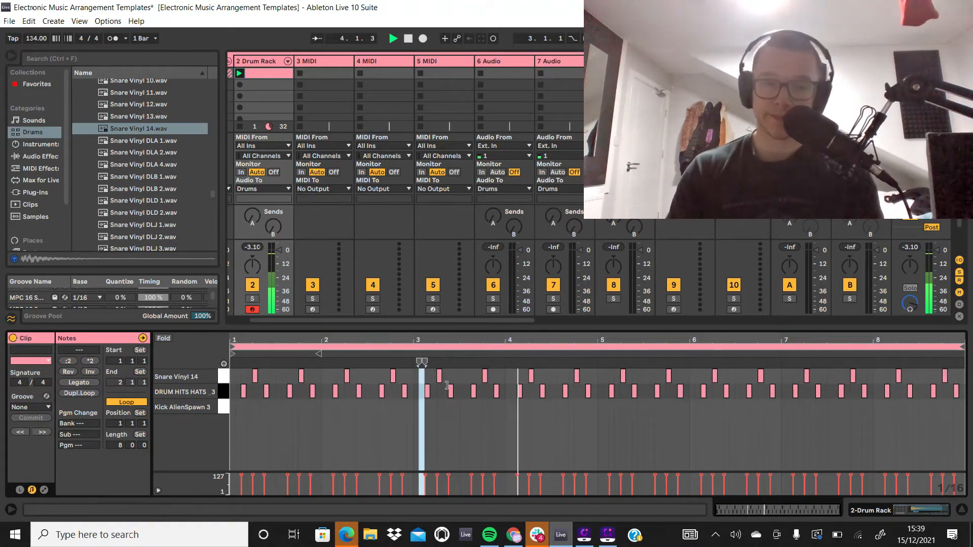
click(505, 417)
key(space)
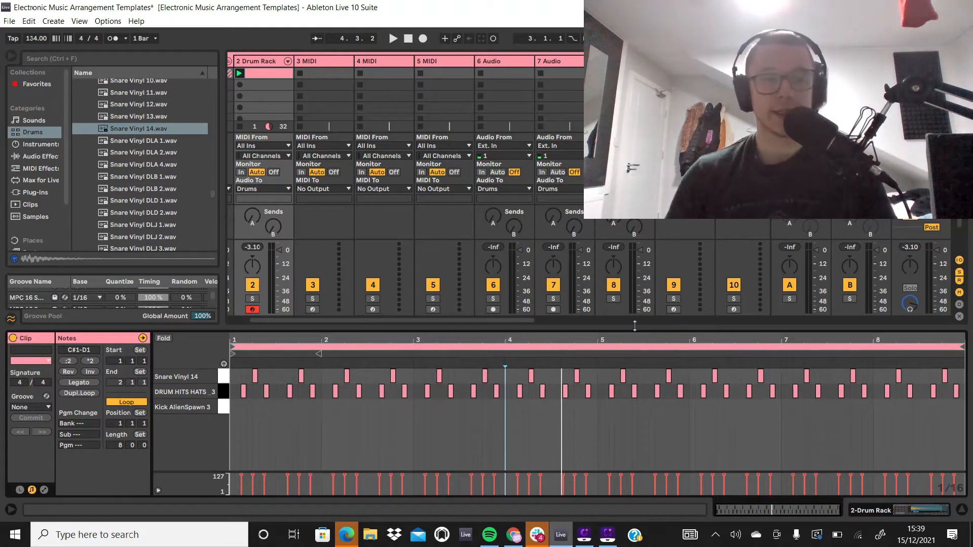
Step: Add a Kick AlienSpawn 3 note at 1.1.1, remove the trial kick note placed at 2.1.1, and play the clip
double_click(232, 408)
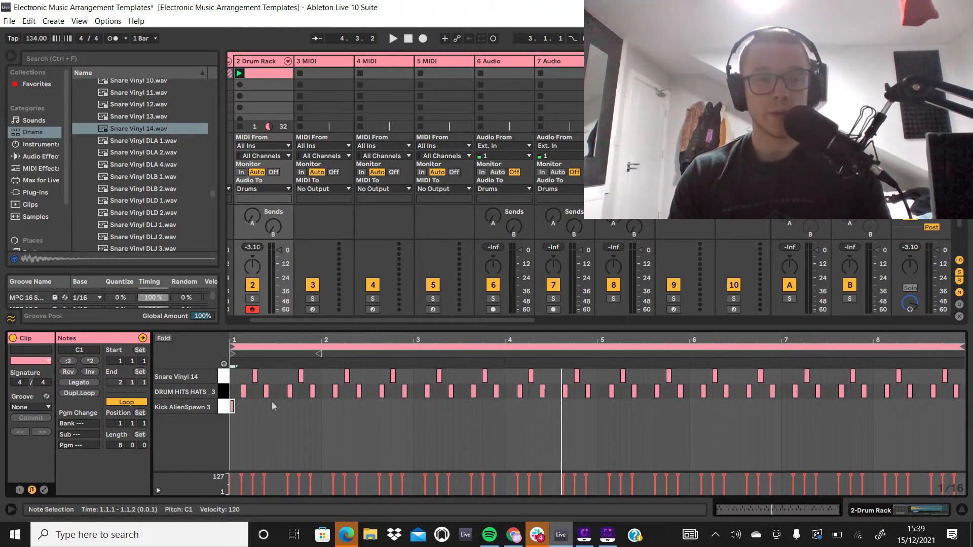
double_click(324, 407)
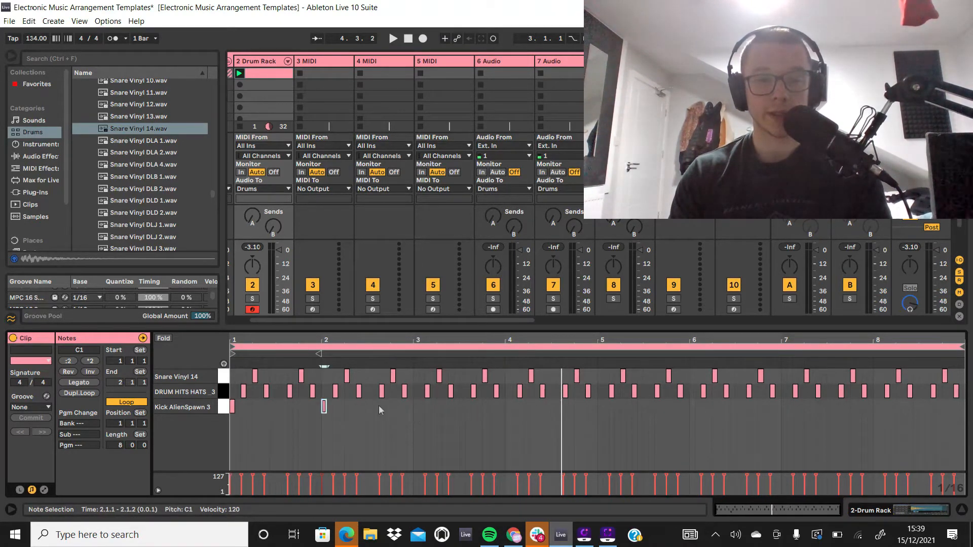
drag(353, 406, 258, 422)
key(Delete)
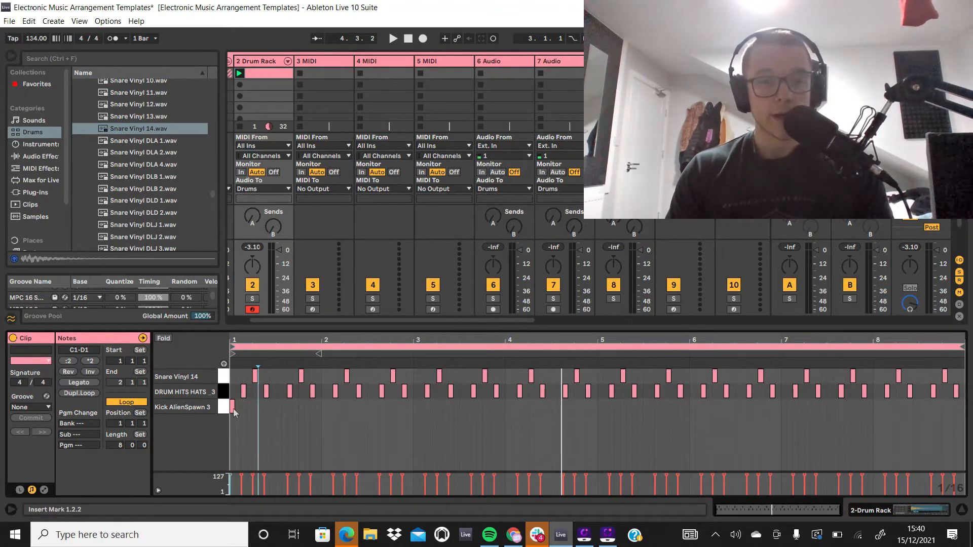
click(241, 74)
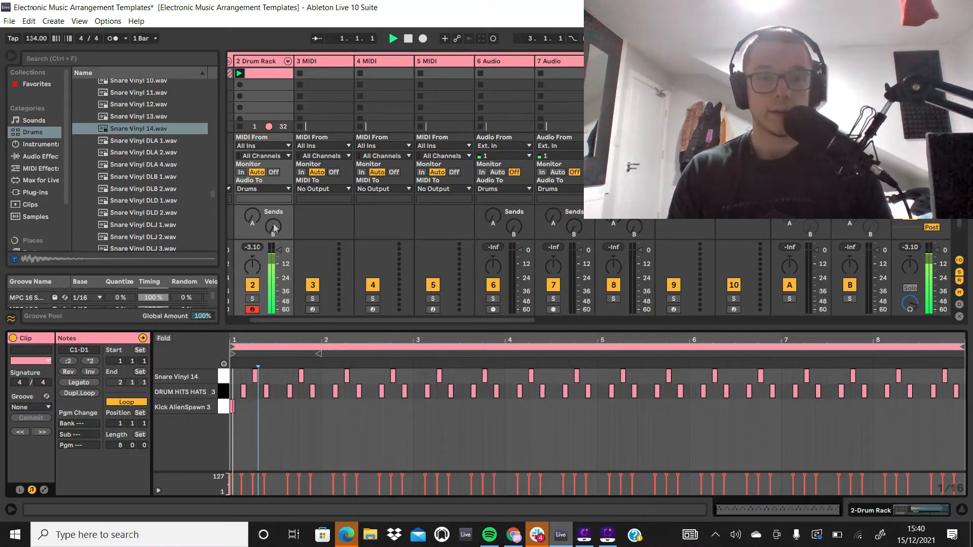
Step: Show the Drum Rack's devices and open the Kick AlienSpawn 3 pad's sample with hot-swapping enabled
double_click(266, 65)
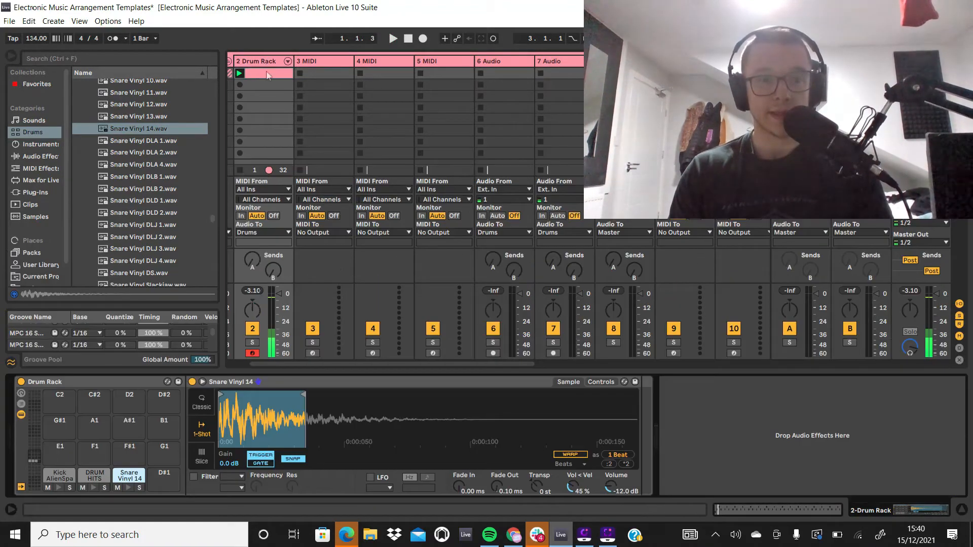
click(71, 477)
click(62, 478)
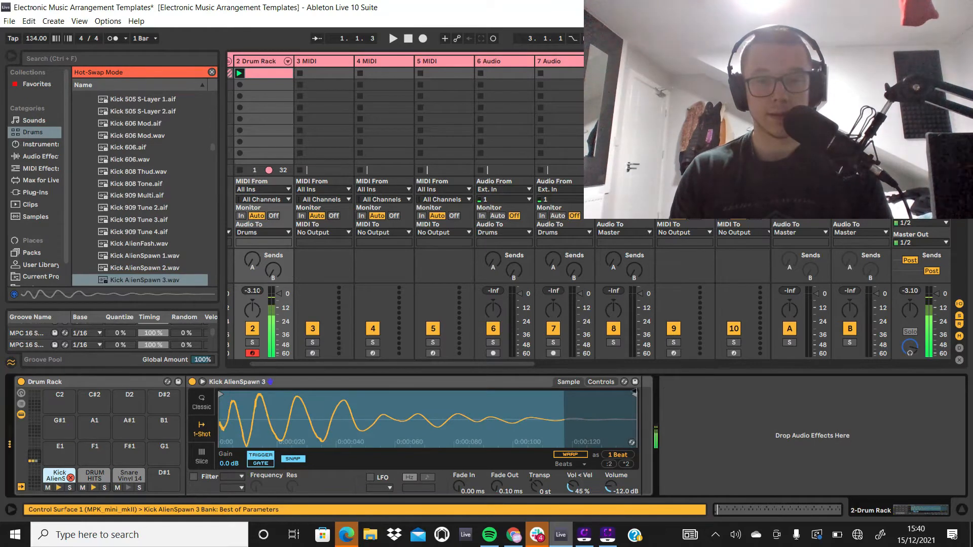
Step: Try shortening the Kick AlienSpawn 3 sample to about 57 ms, auditioning the pad after moving its end
drag(635, 395, 323, 395)
click(60, 488)
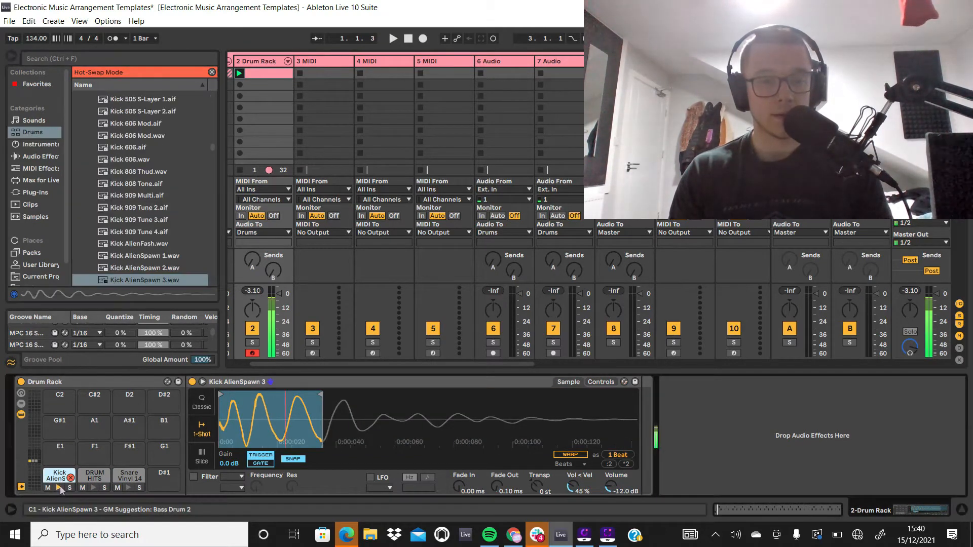
drag(319, 399, 366, 399)
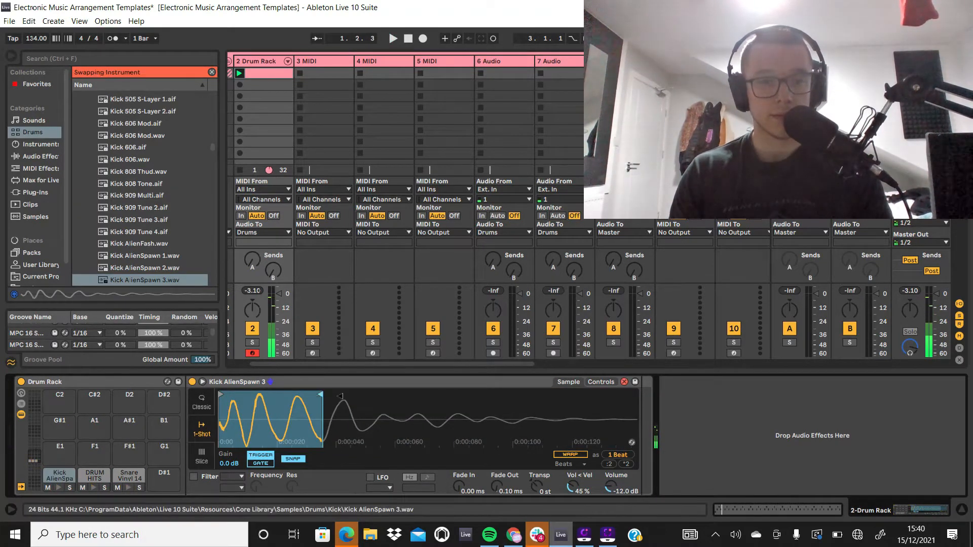
click(59, 490)
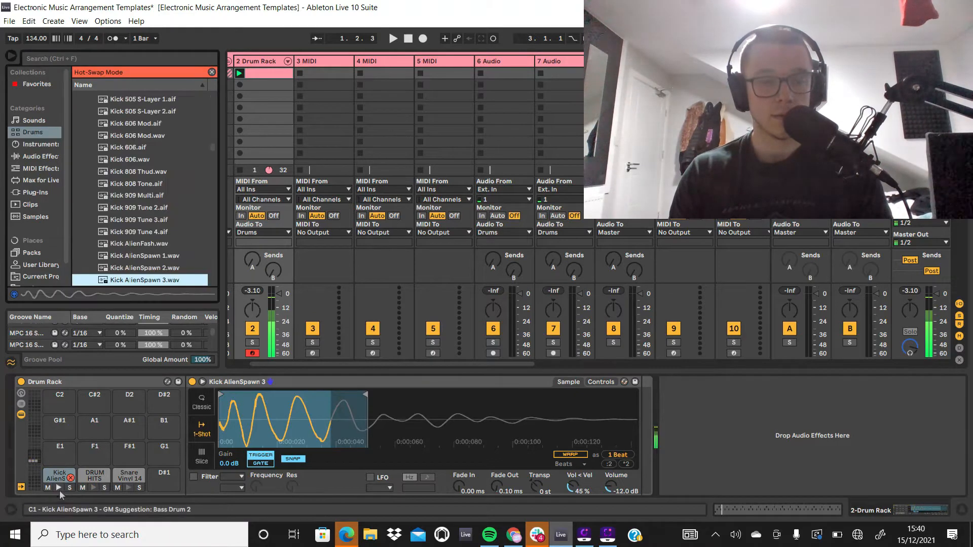
key(space)
drag(368, 394, 385, 394)
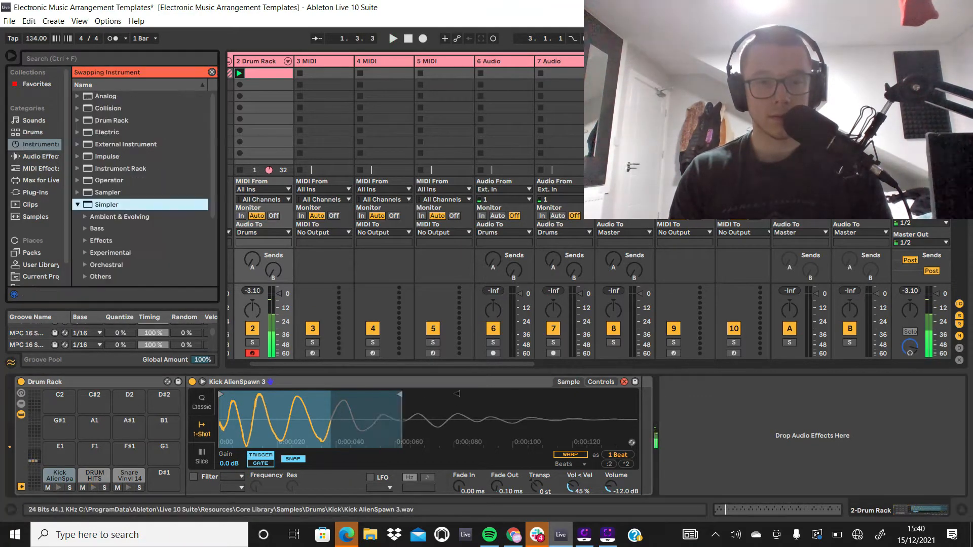
key(space)
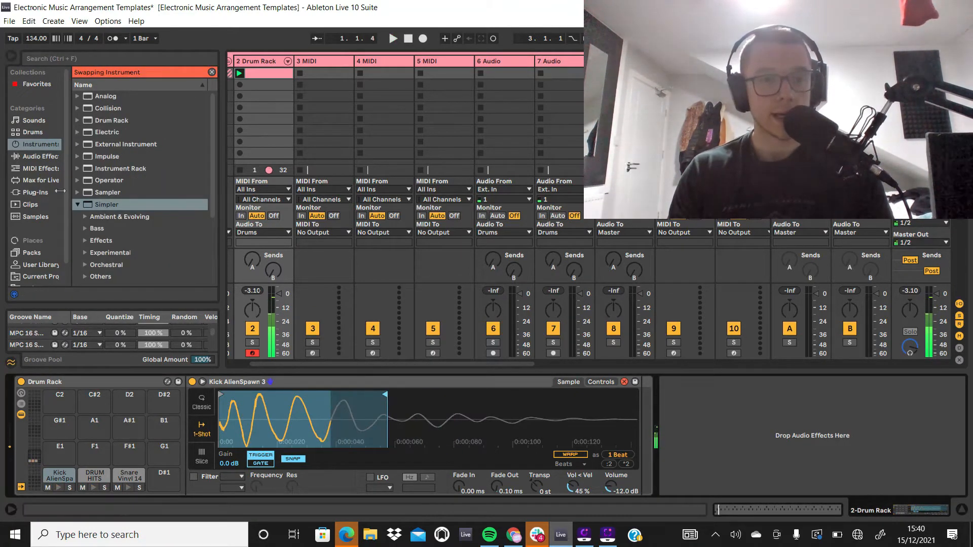
Step: Audition replacement kicks among the drum samples, from the 909 kicks through Kick Analog 4 and Kick Analog 20 to Kick Build 4
click(42, 133)
scroll(171, 98, up, 1)
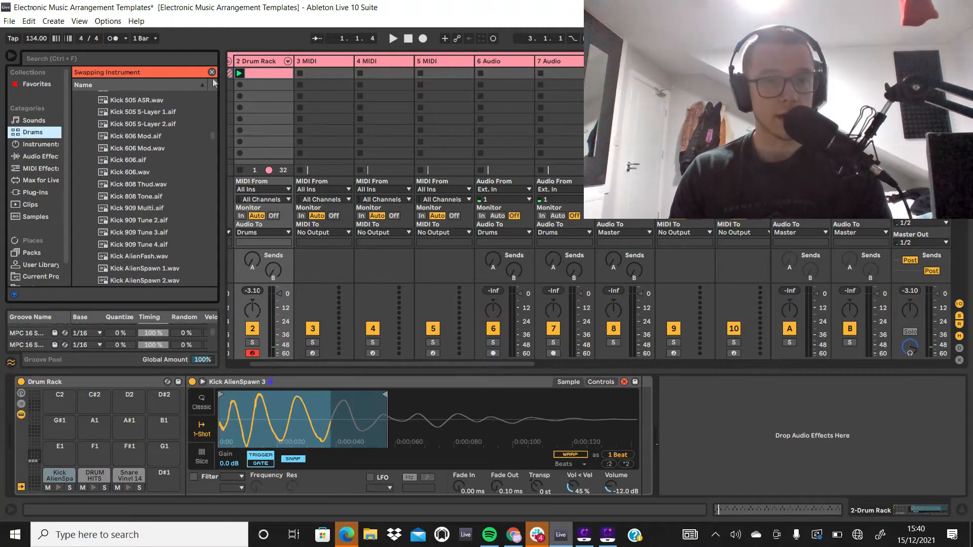
click(136, 233)
scroll(137, 232, down, 2)
click(140, 218)
scroll(141, 219, down, 2)
click(143, 224)
click(147, 213)
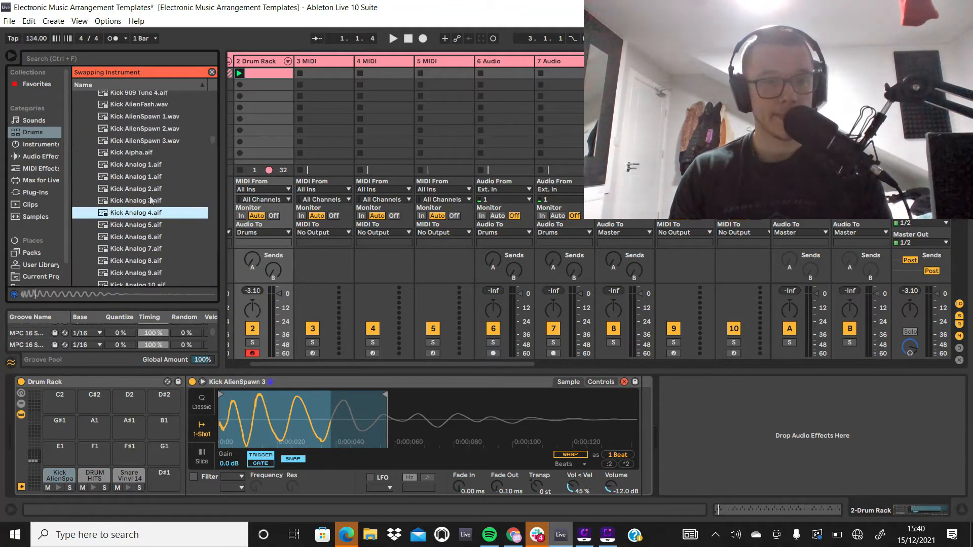
scroll(150, 201, down, 6)
click(152, 203)
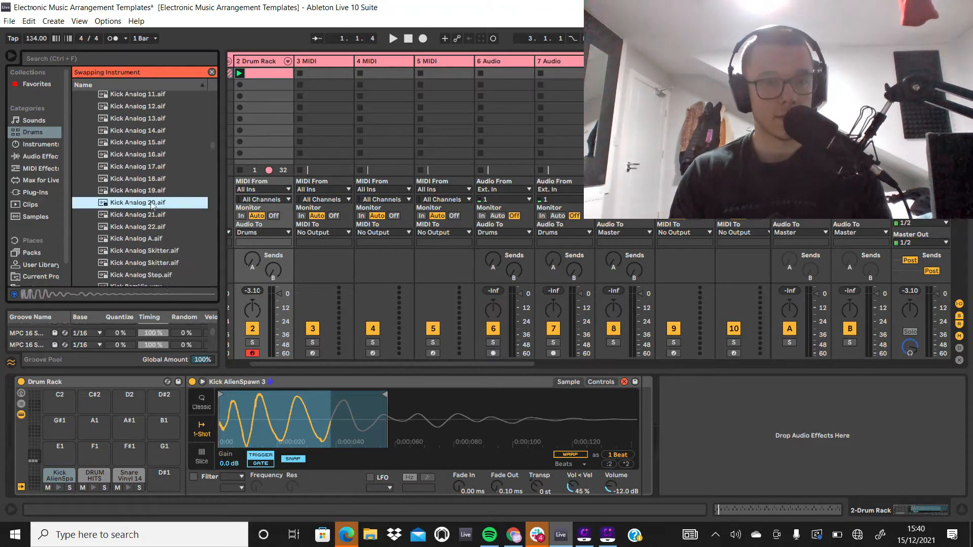
scroll(152, 205, down, 5)
click(152, 210)
scroll(152, 211, down, 4)
click(152, 209)
scroll(152, 211, down, 5)
click(152, 212)
scroll(152, 212, down, 4)
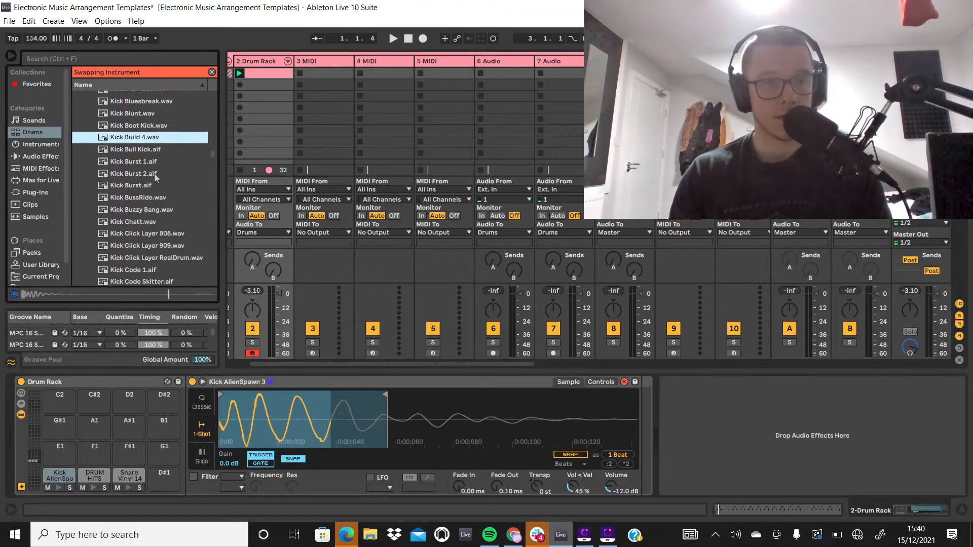
Step: Audition further kicks including Kick Bull Kick, Kick Burst 1, Kick Code Skitter and Kick dist flutter
click(160, 148)
click(160, 161)
click(162, 150)
scroll(178, 203, down, 3)
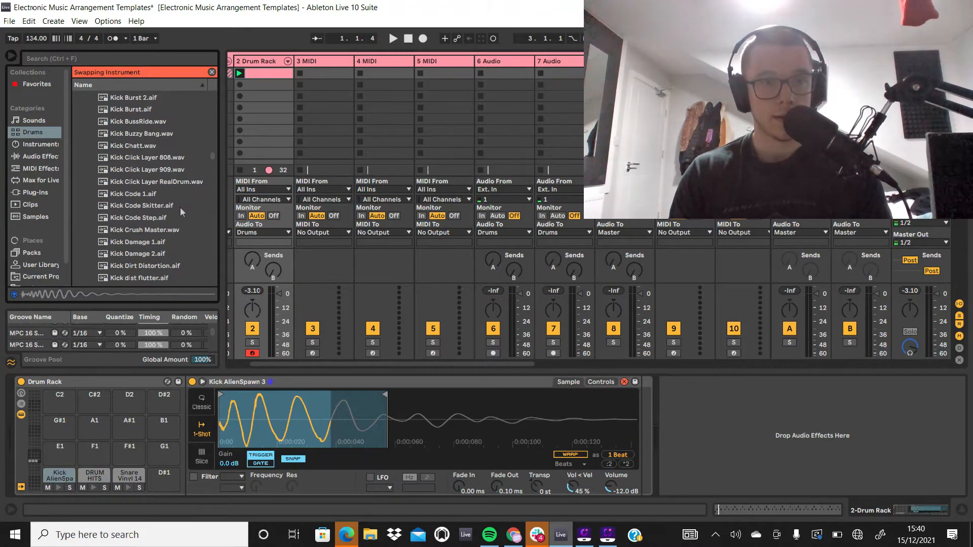
click(180, 207)
scroll(174, 198, down, 4)
click(172, 192)
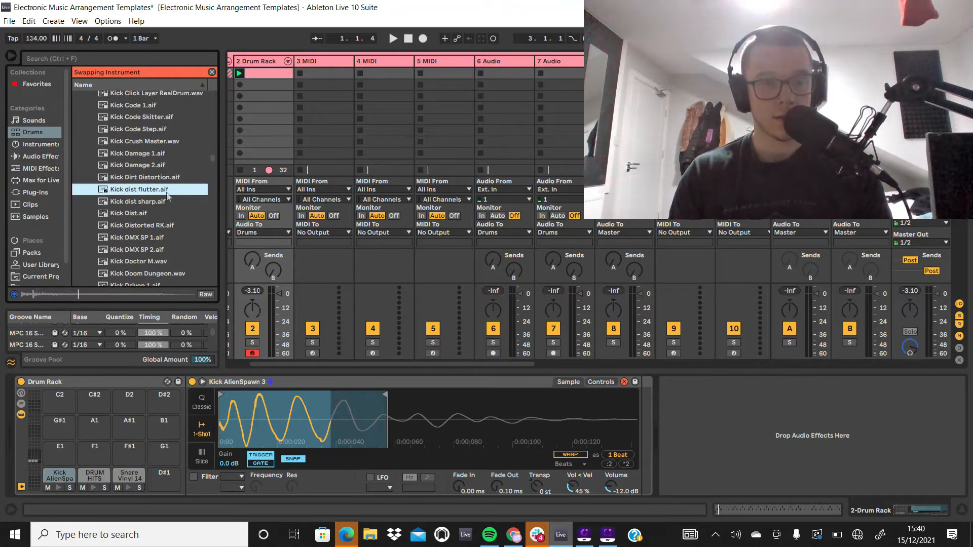
Step: Swap the kick pad's sample for Kick Bass Subby.aif and leave hot-swap mode
scroll(152, 167, up, 8)
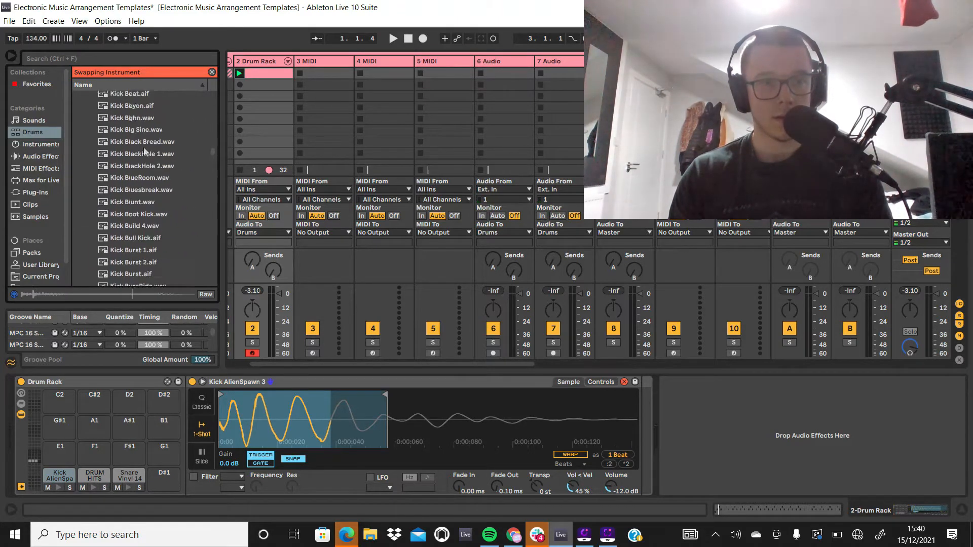
scroll(145, 152, up, 3)
double_click(144, 148)
scroll(143, 163, down, 5)
scroll(131, 167, up, 6)
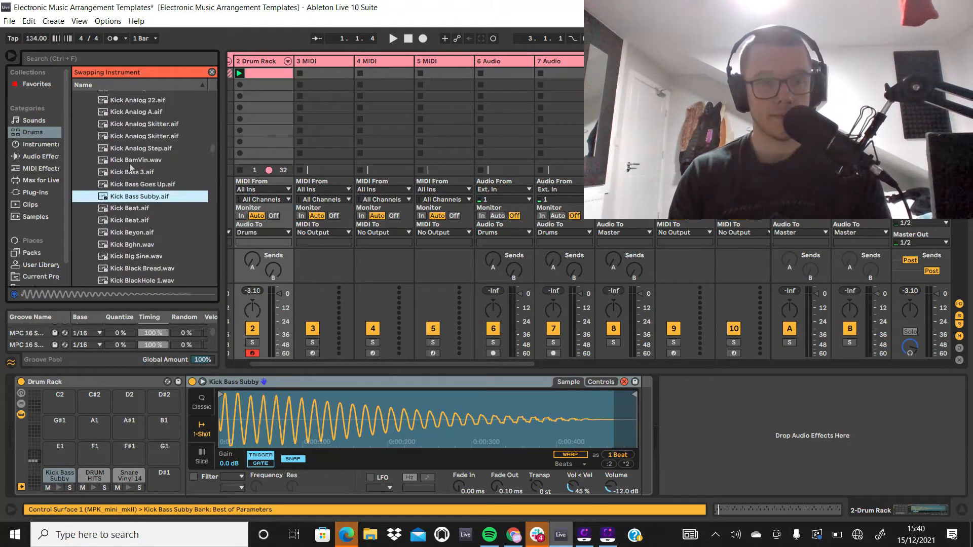
scroll(130, 168, up, 7)
click(211, 73)
Step: Audition more kick samples, working back from Kick Sub Shine through Kick Skin Loose to Kick ShortAndyPrune
click(130, 133)
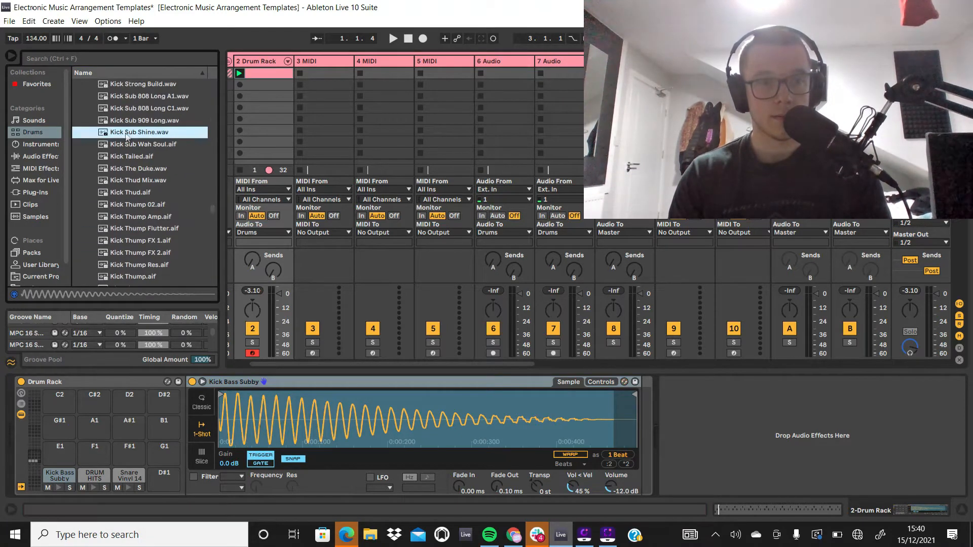
scroll(122, 159, up, 5)
click(131, 165)
scroll(132, 153, up, 3)
click(133, 110)
scroll(133, 131, up, 3)
click(133, 114)
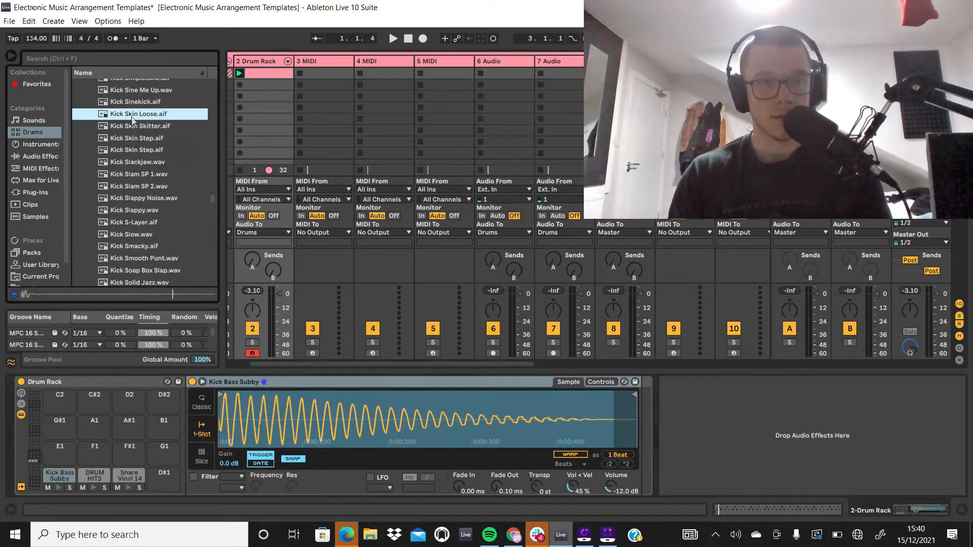
scroll(134, 117, up, 1)
click(135, 104)
Step: Search Windows for "splice" and launch the Splice app
click(142, 541)
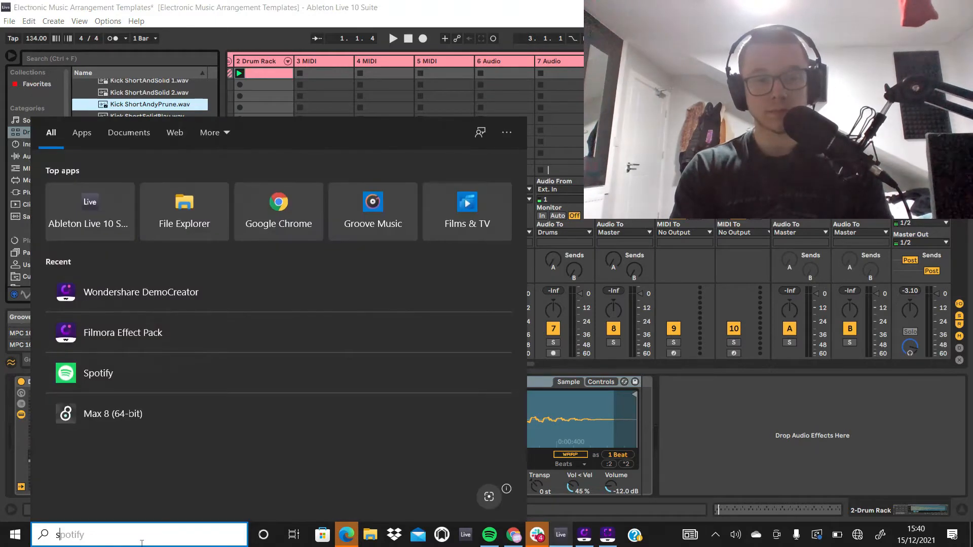
text(splice)
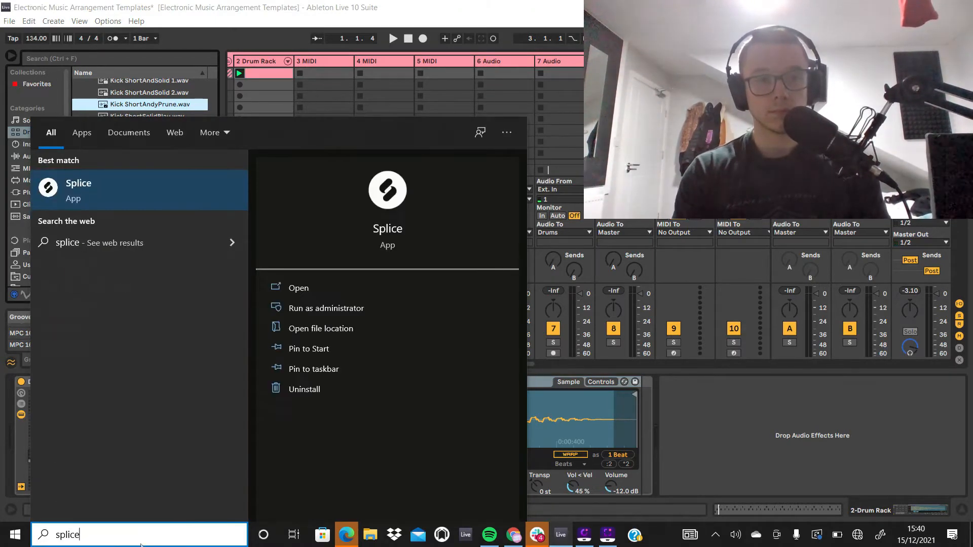
key(Return)
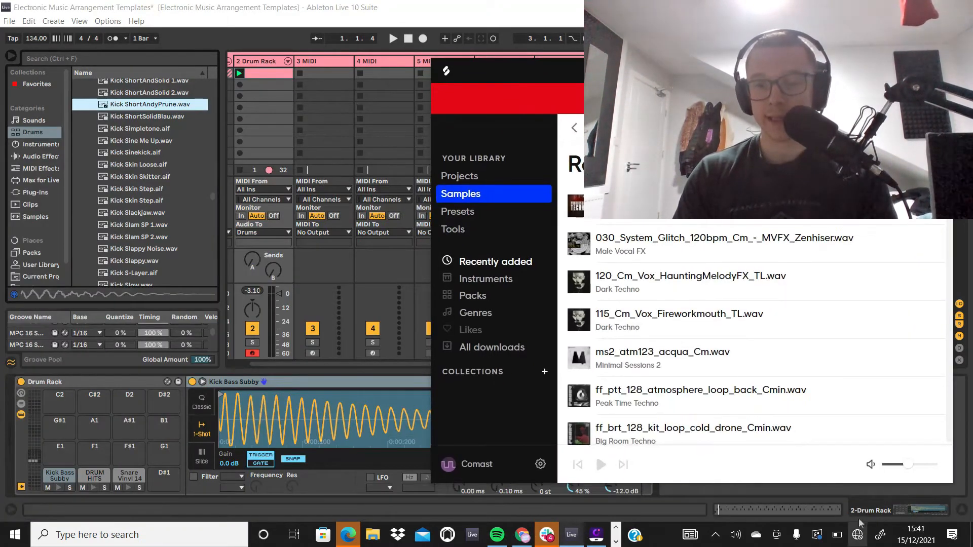
Step: Open the Wi-Fi network list and start connecting to the network at its head
click(858, 535)
click(872, 177)
click(917, 231)
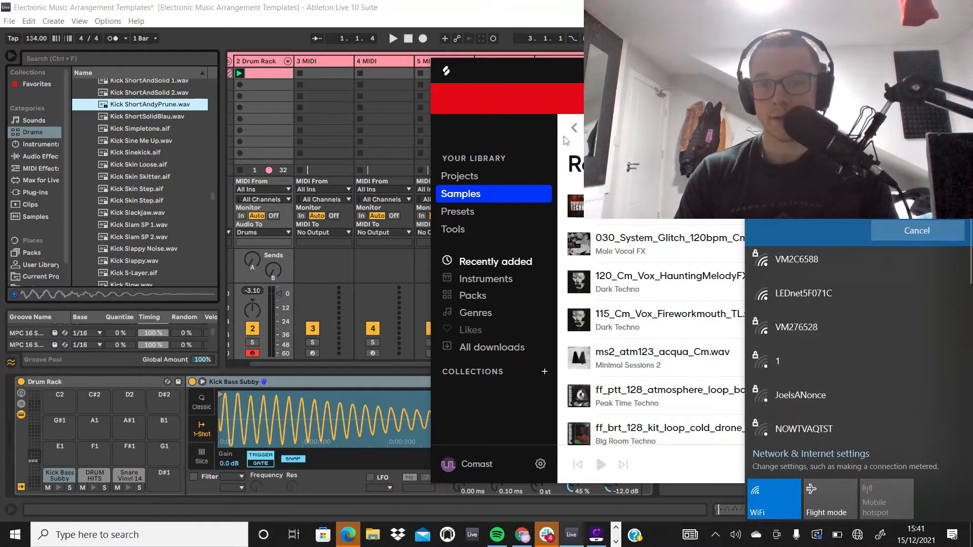
Step: Look through the kick samples and their filters in the Splice library, and return to Ableton Live
click(520, 348)
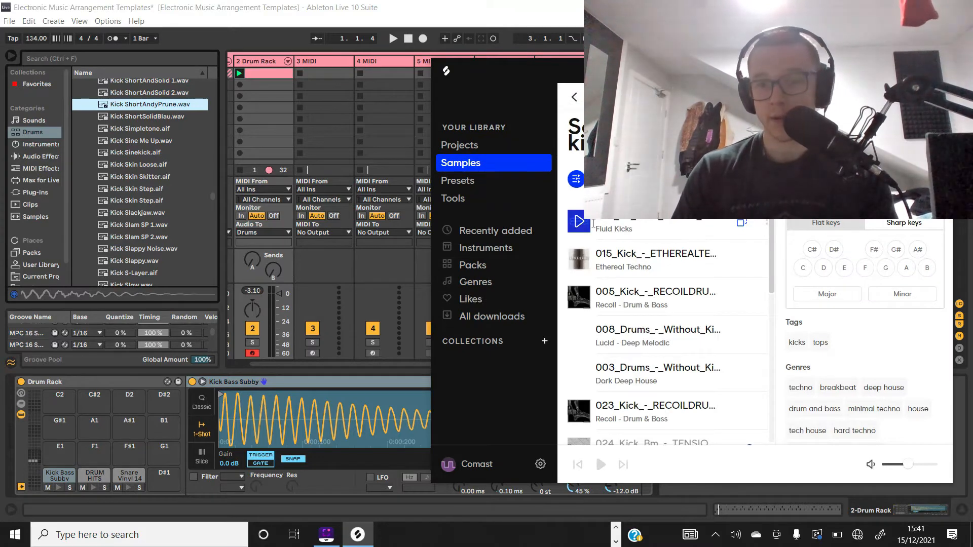
scroll(864, 408, down, 1)
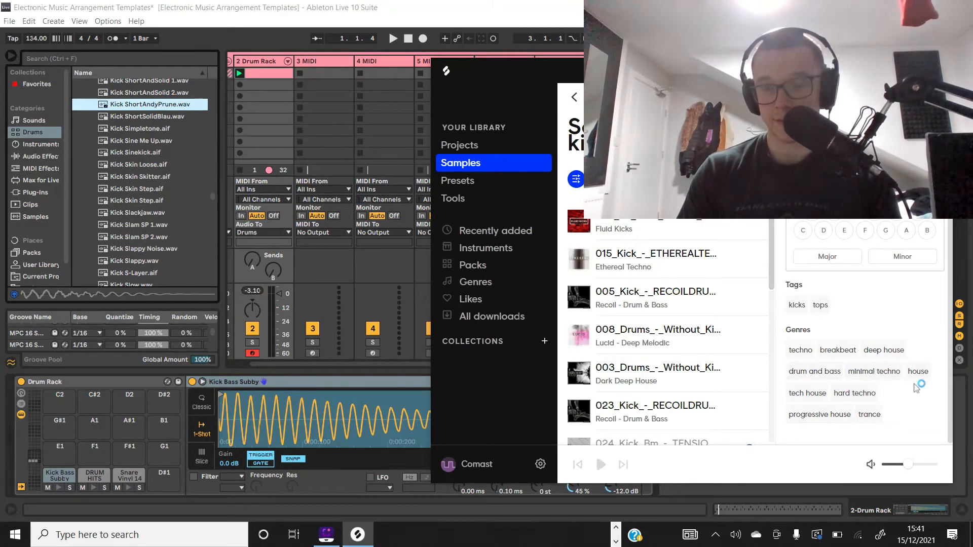
scroll(873, 402, up, 1)
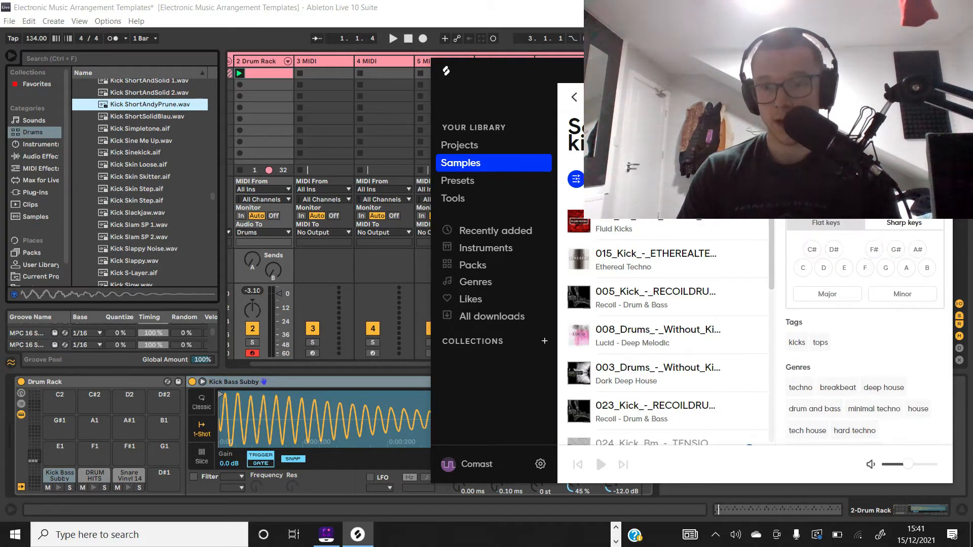
click(941, 70)
Step: Audition earlier kick sounds in the Drums browser, around KICK ROTO 18.adv and Kick Roomy Sub.aif
scroll(122, 177, up, 7)
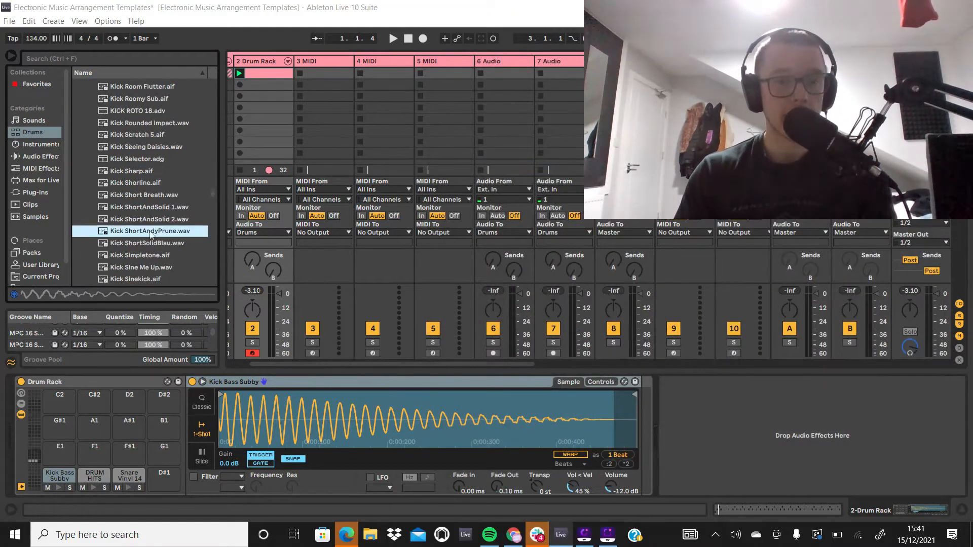
click(120, 178)
key(Down)
key(Down)
key(Down)
key(Down)
key(Down)
key(Down)
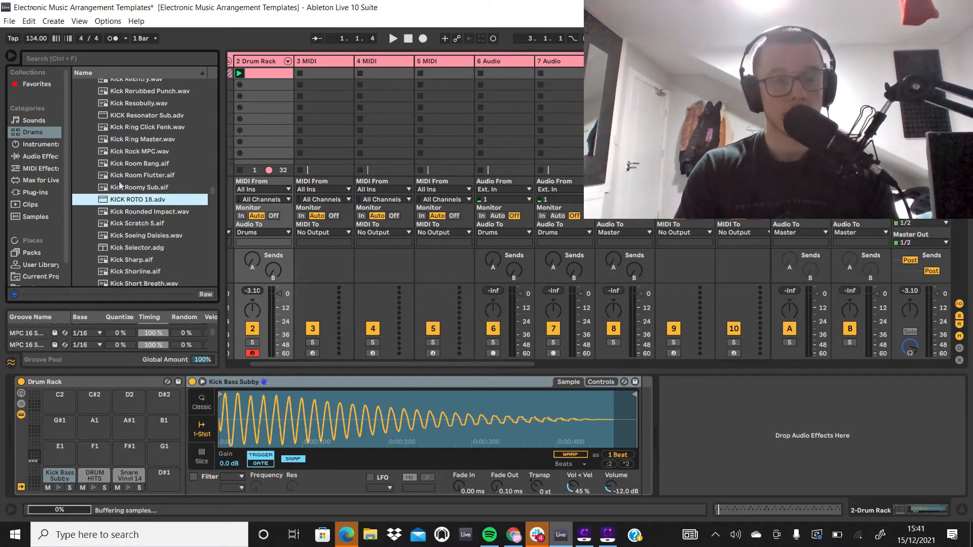
key(Up)
key(Up)
key(Up)
key(Up)
key(Up)
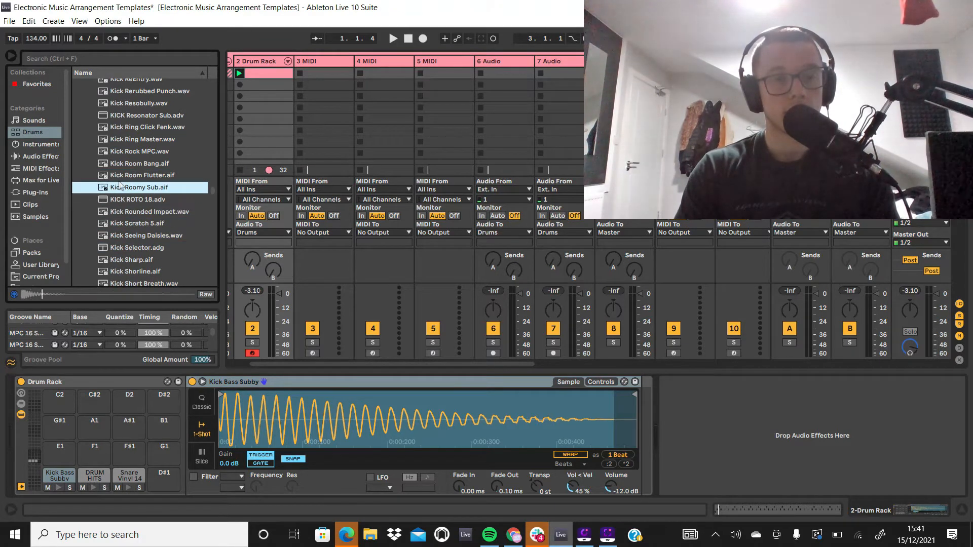
Step: Load Kick Selector.adg onto the Drum Rack's kick pad and play the beat briefly
key(Down)
key(Down)
key(Down)
key(Down)
key(Down)
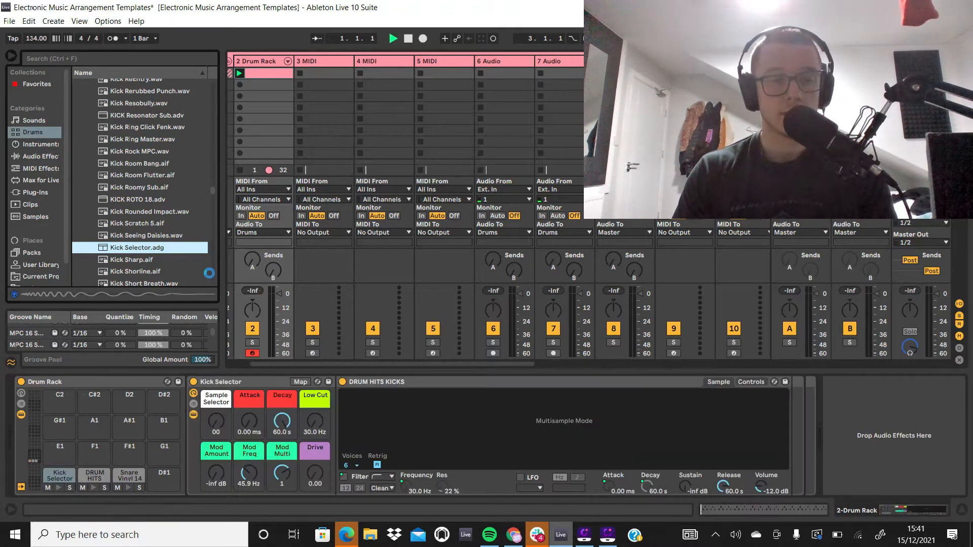
key(space)
Step: Shorten the Kick Selector's Decay to 304 ms, checking the sound in playback
key(space)
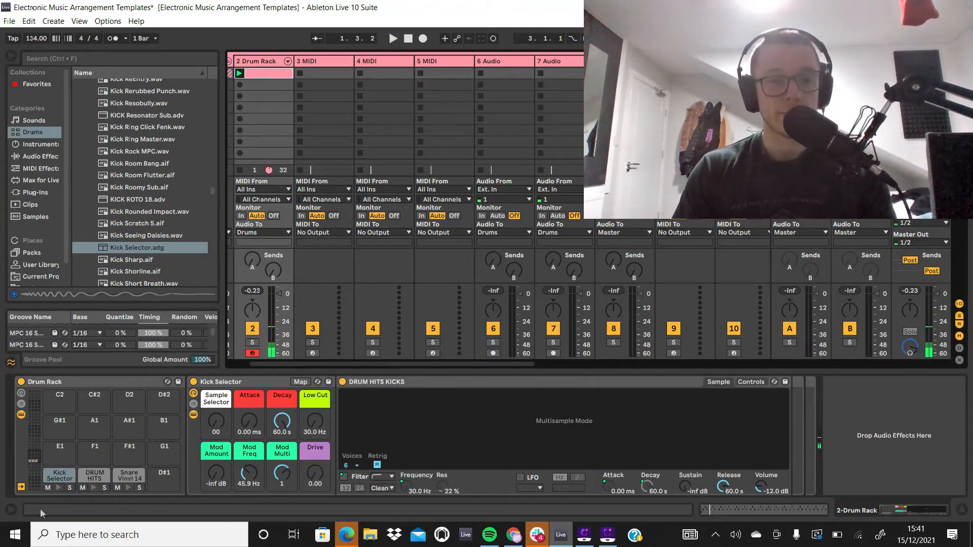
click(246, 382)
key(space)
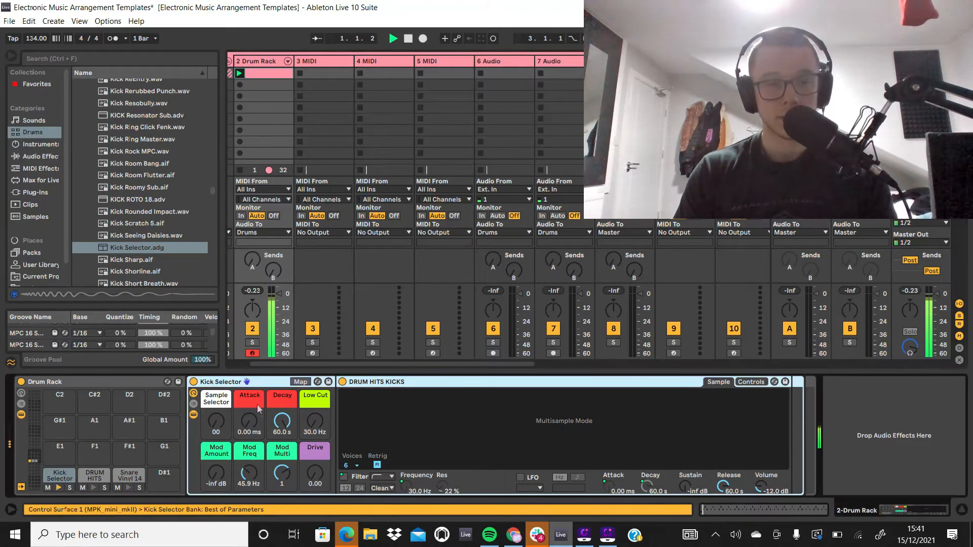
key(space)
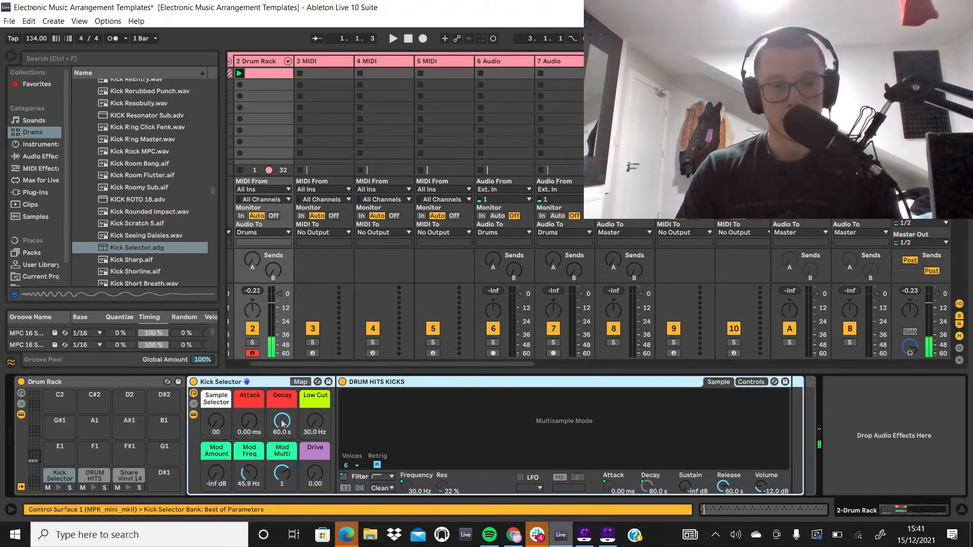
drag(282, 423, 282, 424)
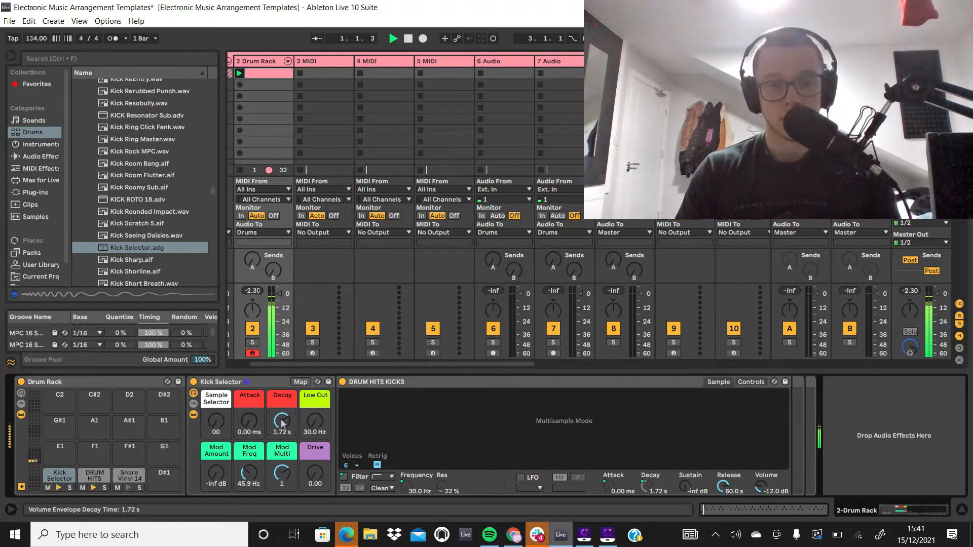
key(space)
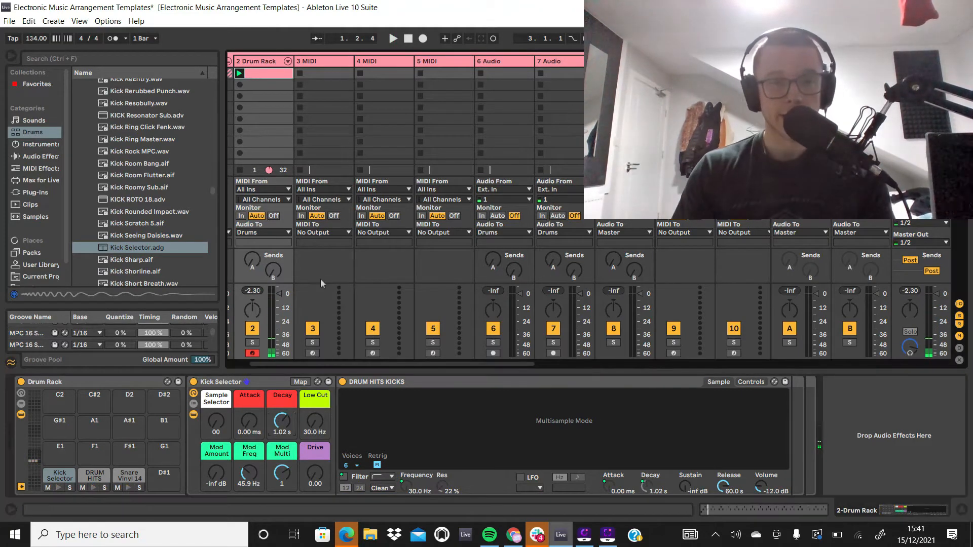
click(264, 54)
click(324, 62)
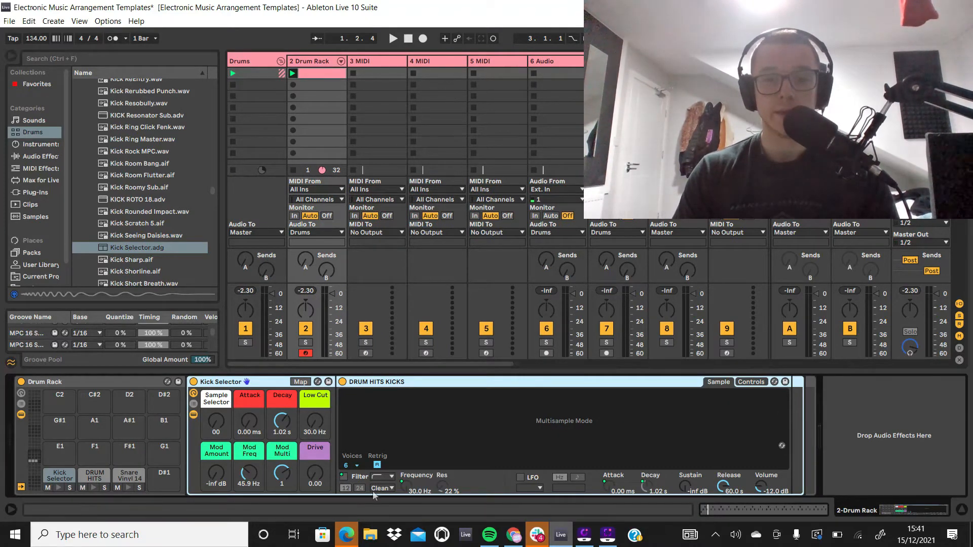
drag(281, 422, 282, 432)
key(space)
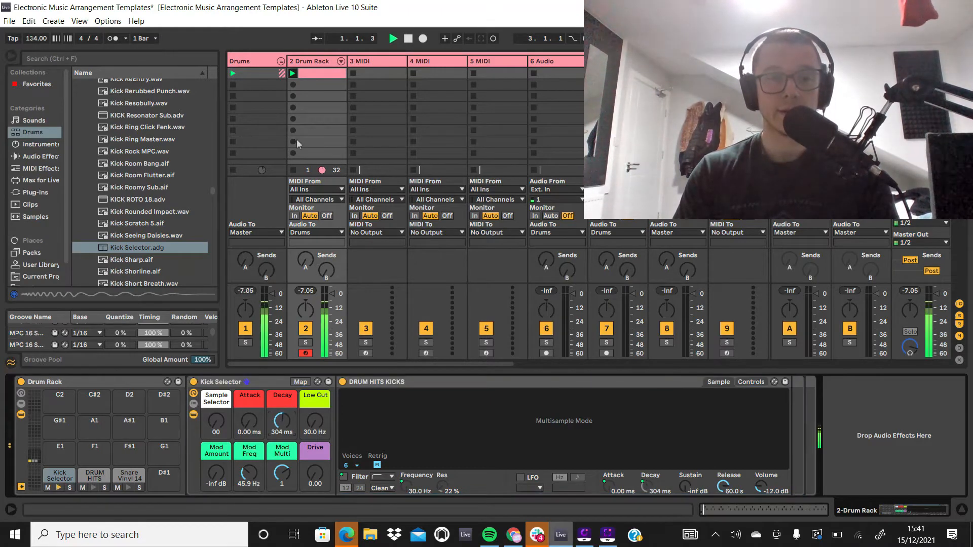
key(space)
Step: Open the Drum Rack clip's notes and add a Kick Selector note at 1.2.4, playing the beat meanwhile
click(307, 68)
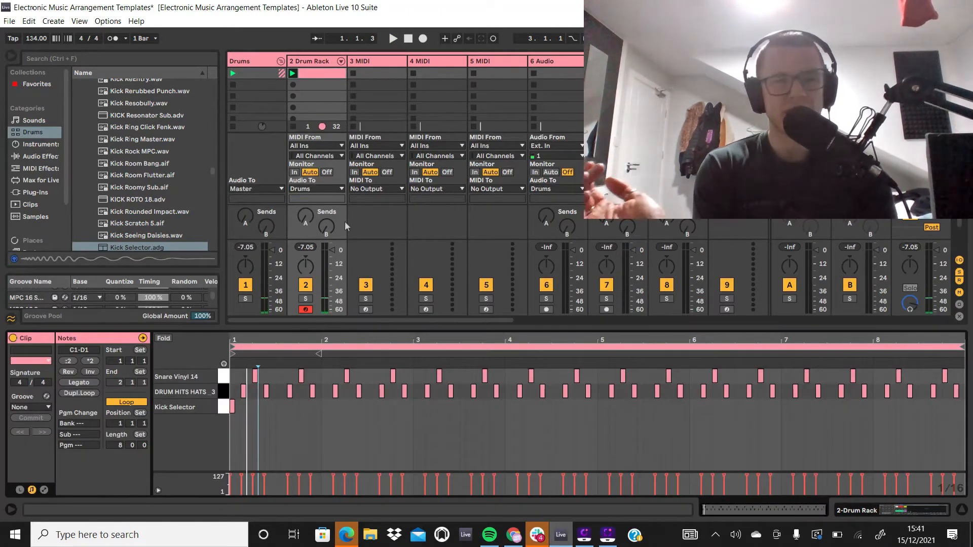
double_click(260, 406)
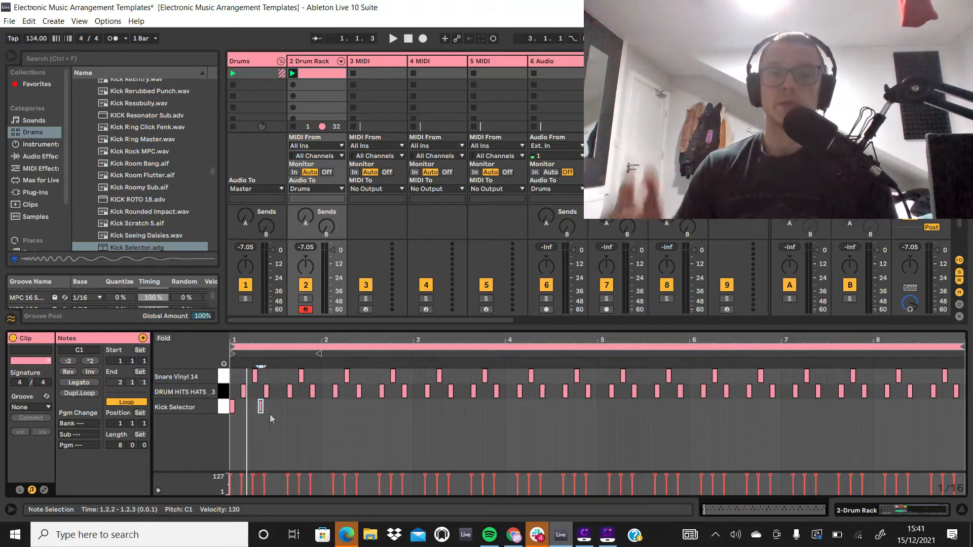
key(space)
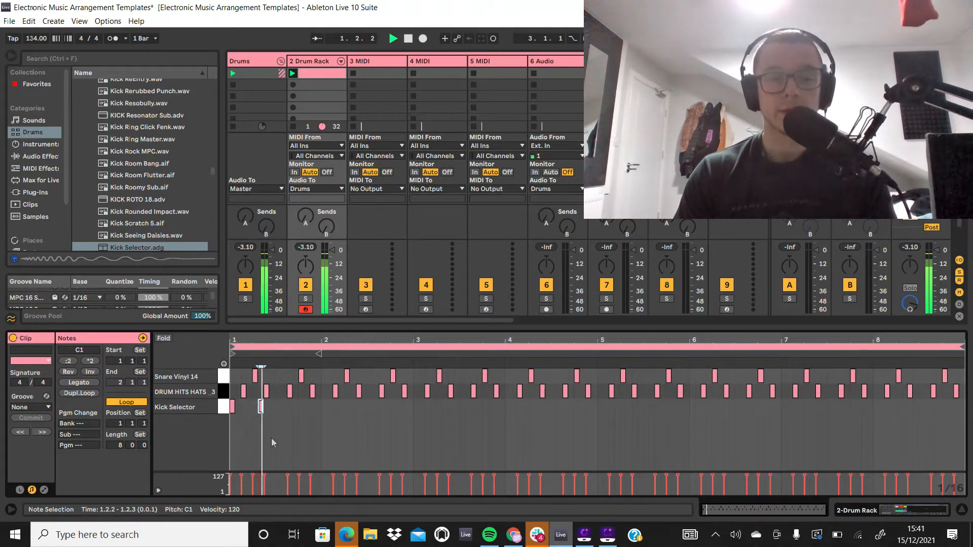
key(Right)
key(Right)
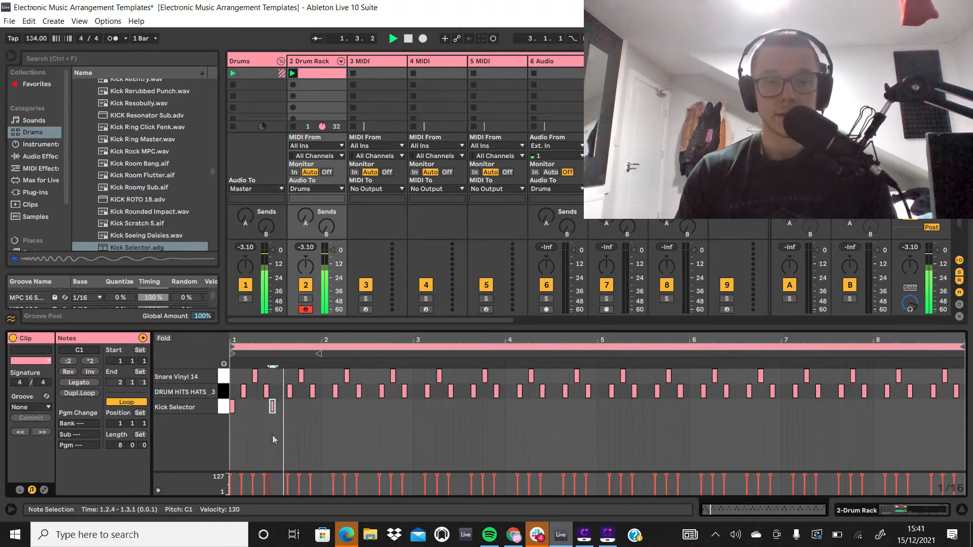
Step: Add a kick note in beat 3 of bar 1, trying it at 1.3.4 and settling it at 1.3.2
click(287, 413)
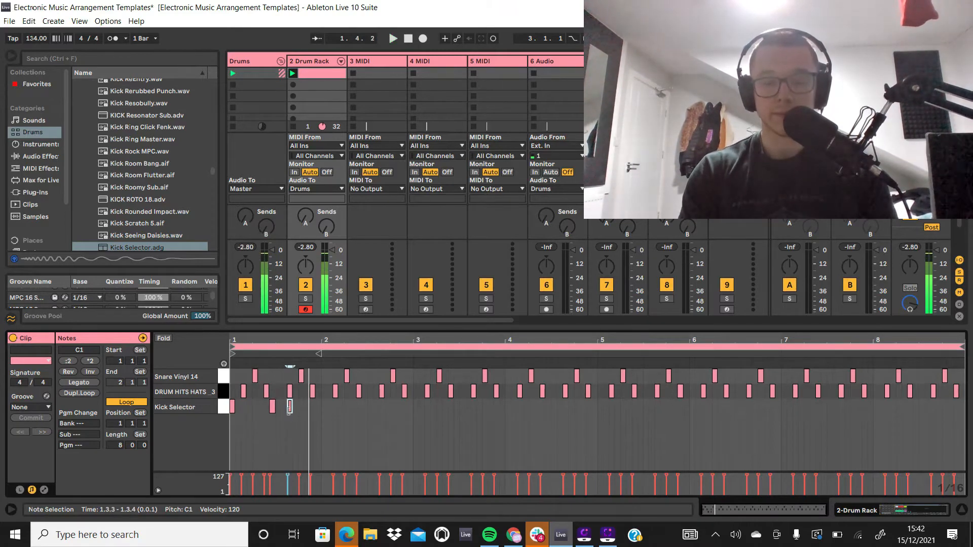
double_click(285, 408)
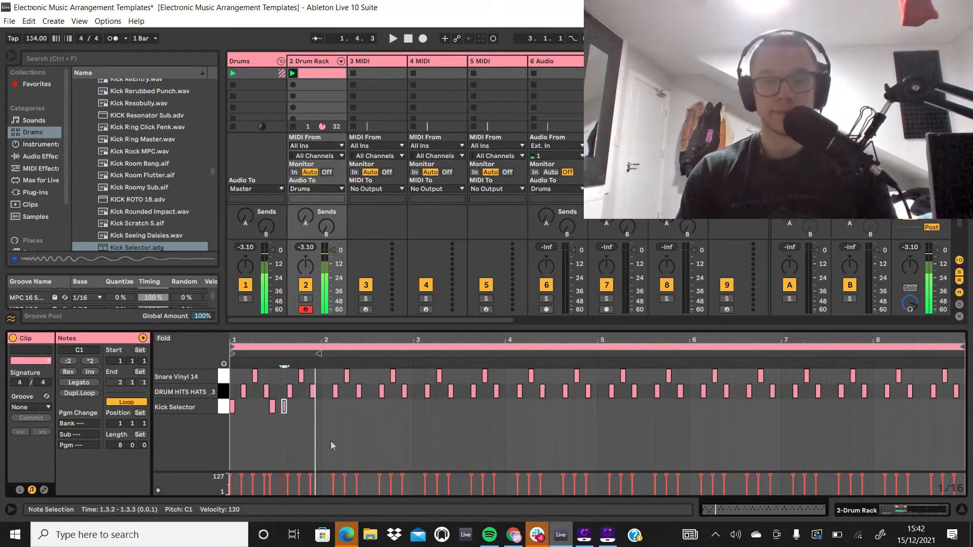
key(Right)
key(Right)
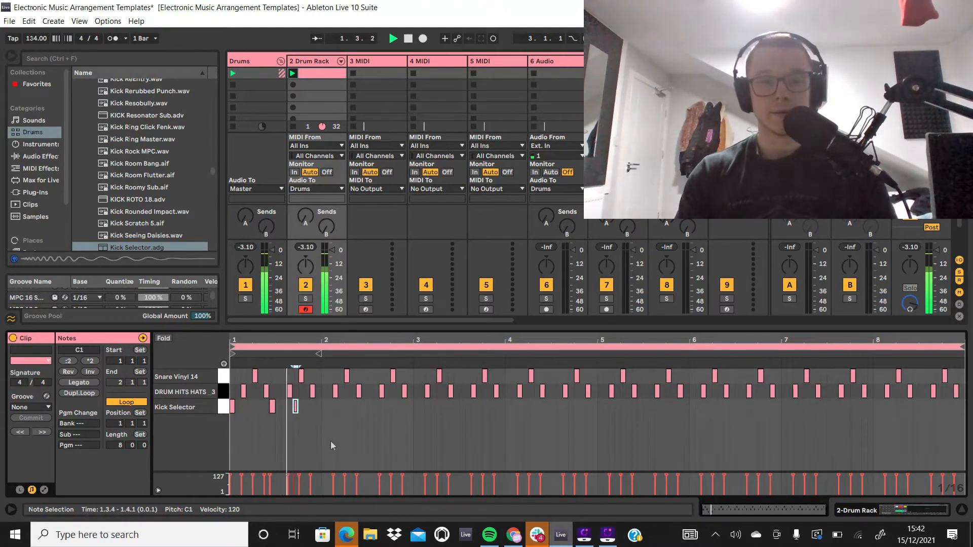
key(space)
key(Left)
key(Left)
key(space)
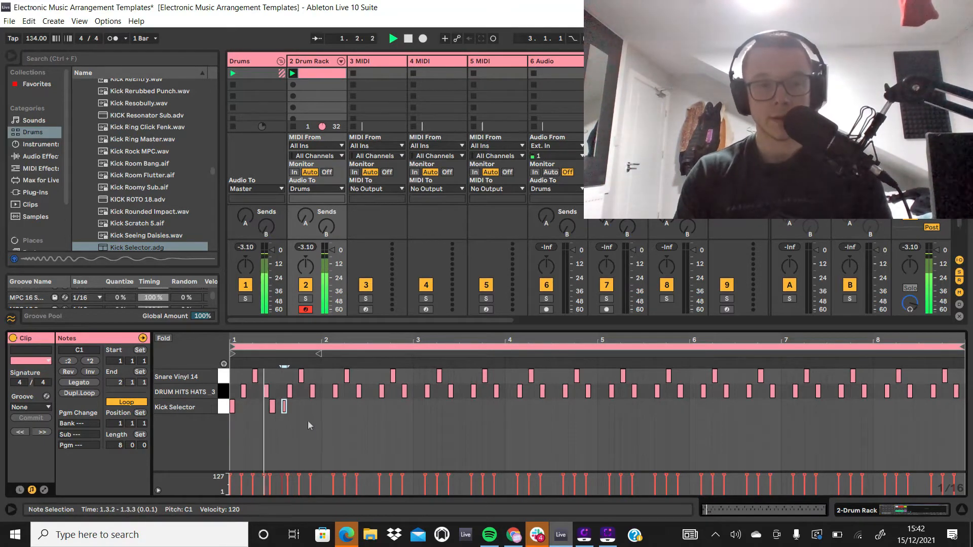
Step: Add kick notes at 1.4.4, 2.1.1 and 2.2.4, and play the pattern back
double_click(320, 412)
key(ctrl+d)
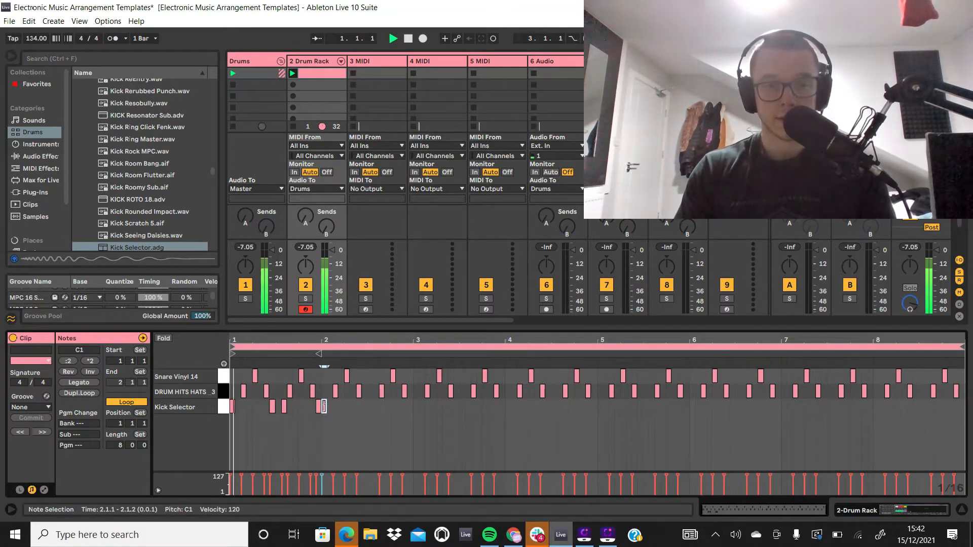
double_click(352, 406)
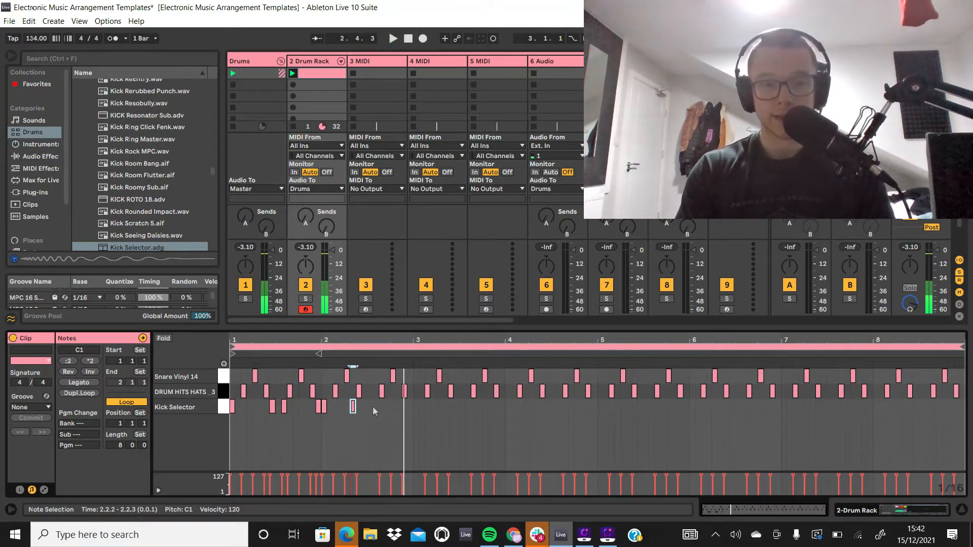
key(Right)
key(Right)
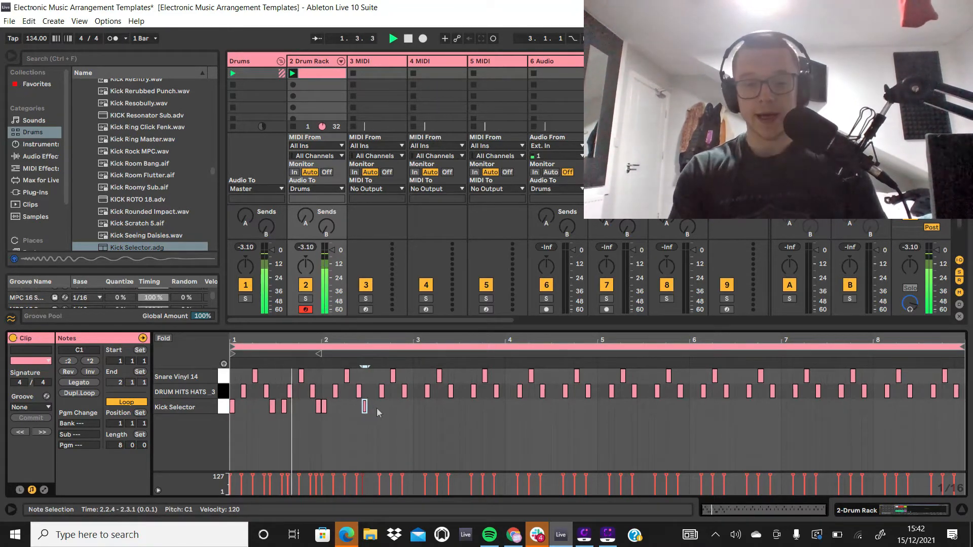
key(space)
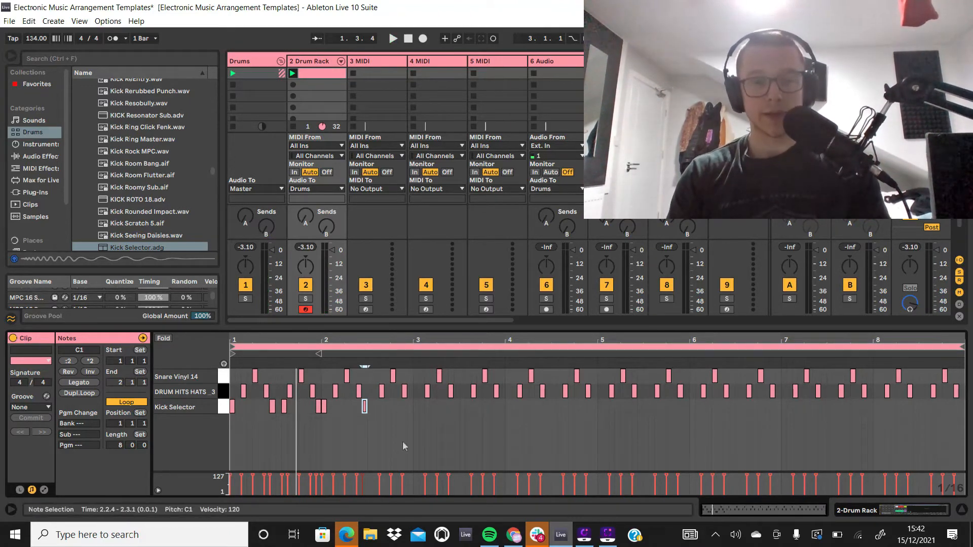
Step: Add kick notes at 3.1.2 and 3.2.4, checking their timing in playback
key(space)
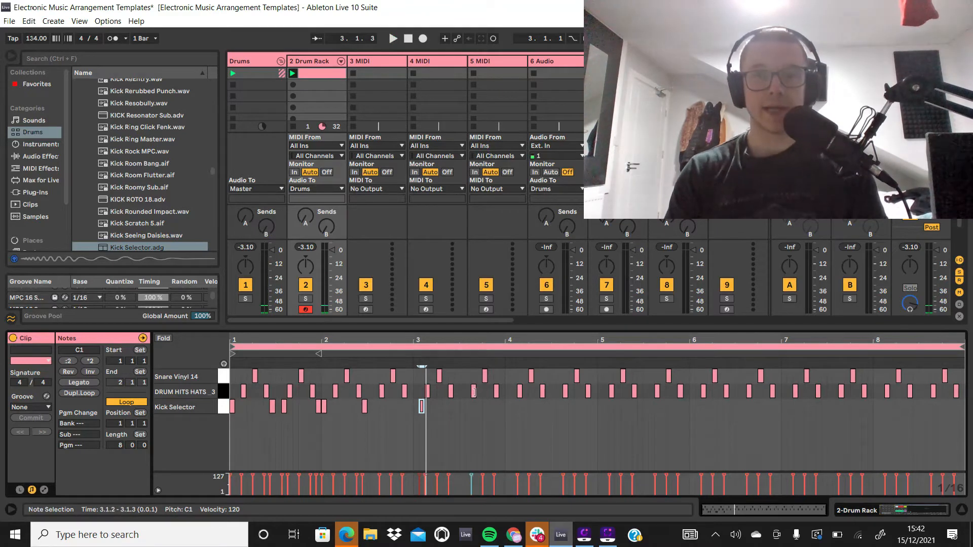
key(space)
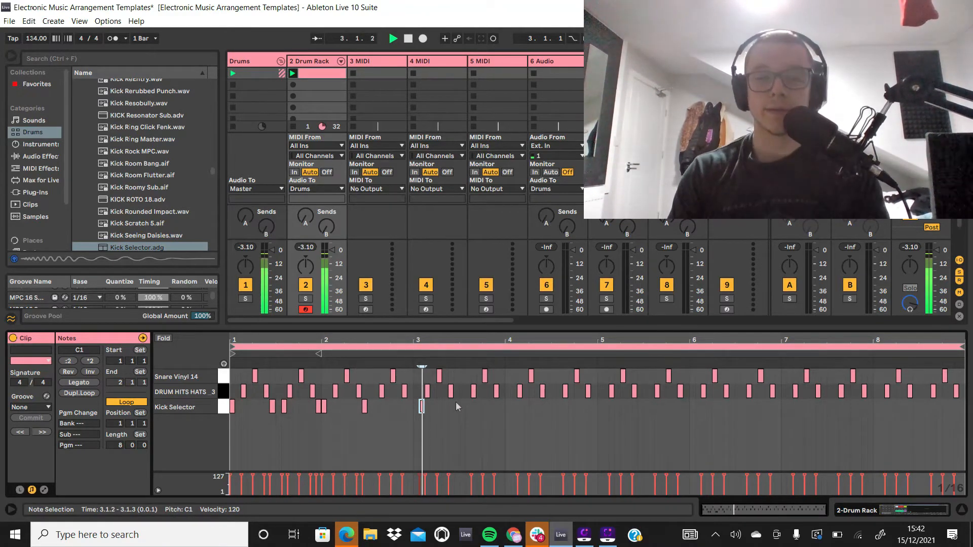
key(space)
double_click(462, 407)
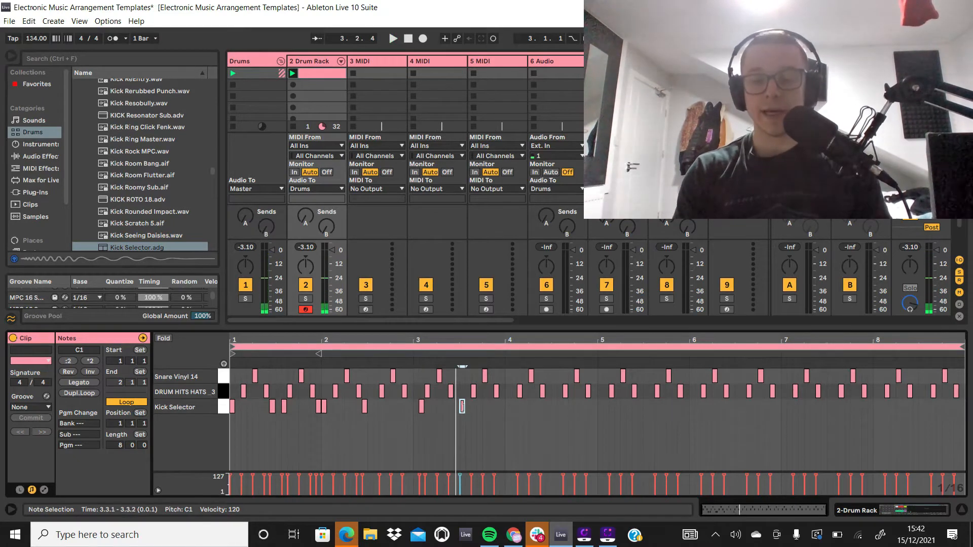
key(space)
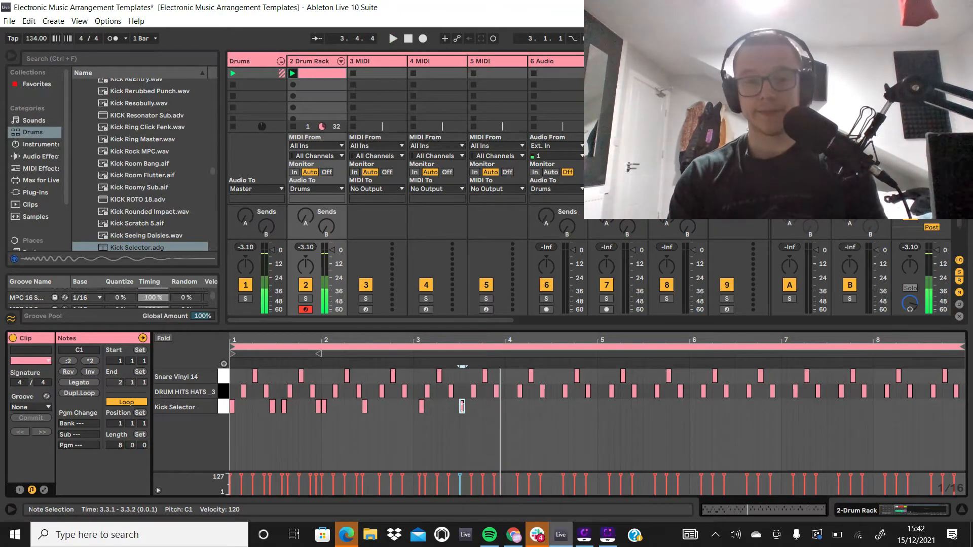
key(Right)
key(Left)
key(Left)
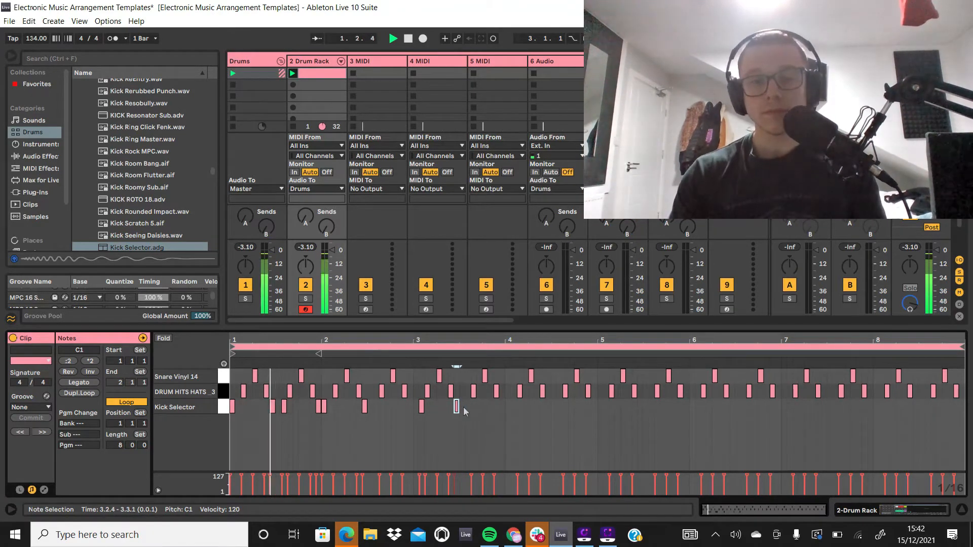
Step: Add kick notes at 3.4.2, 4.1.1 and 4.3.2, and duplicate the whole four-bar kick pattern into bars 5 to 8
double_click(491, 407)
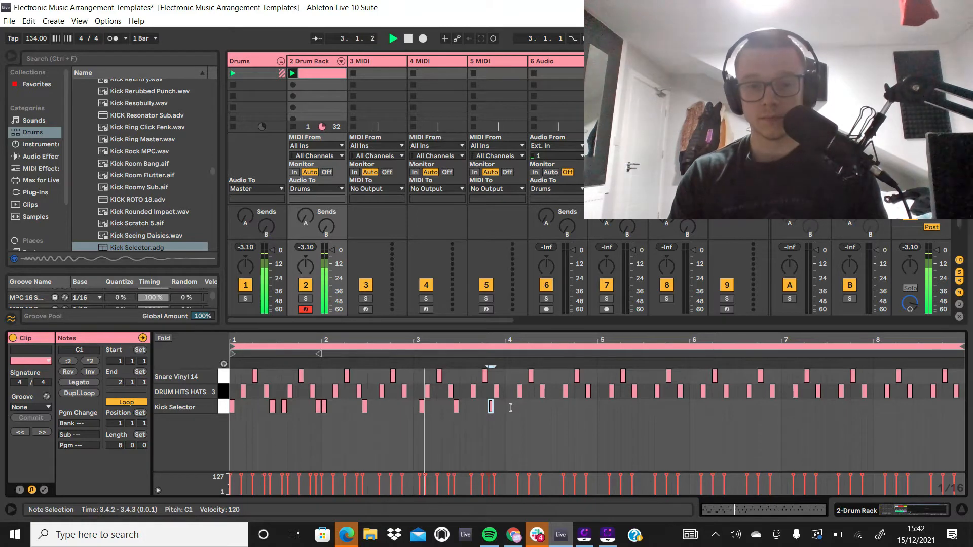
double_click(508, 407)
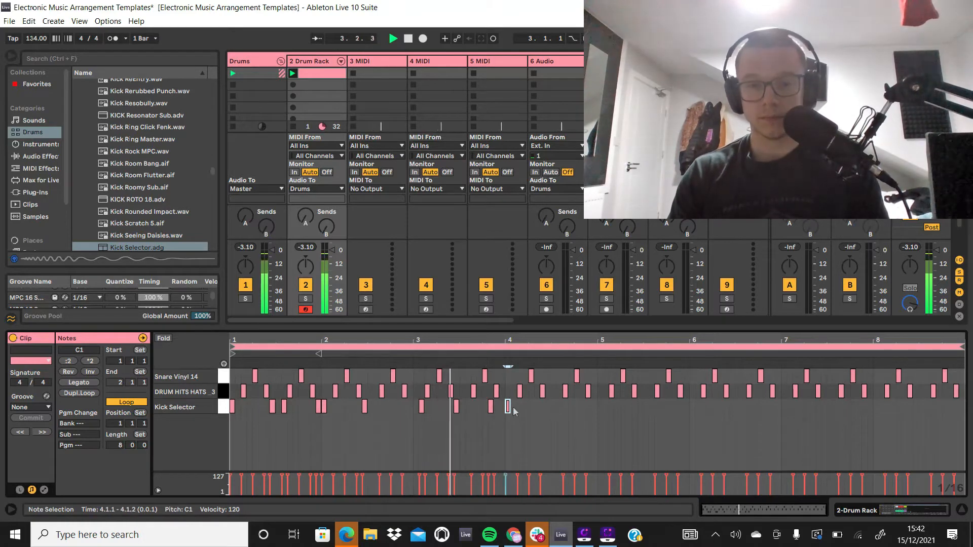
double_click(559, 407)
key(space)
drag(596, 413, 226, 407)
key(ctrl+d)
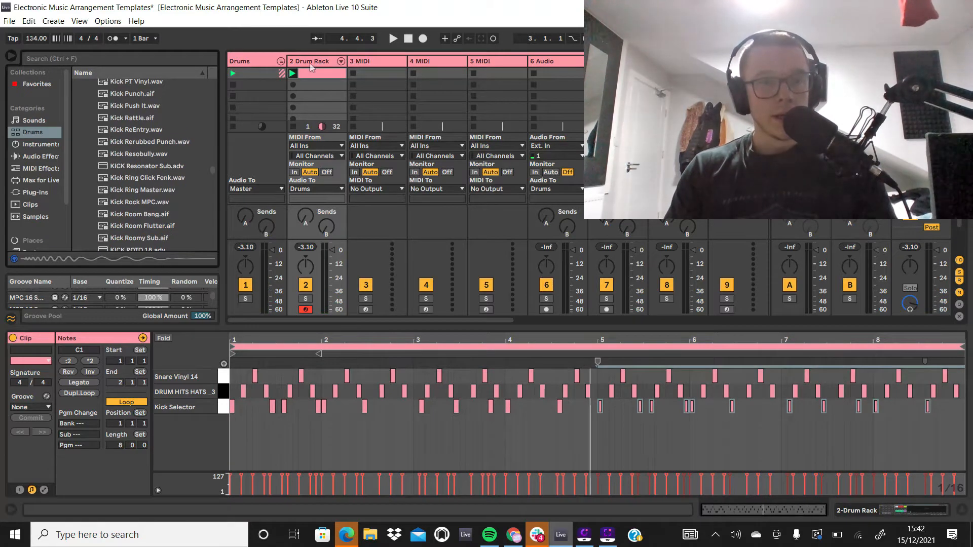
Step: Show the Drum Rack's devices and audition kick samples in the library from Kick Rerubbed Punch.wav back to Kick Mkit Sample 1.aif
double_click(311, 65)
click(132, 159)
scroll(131, 158, up, 4)
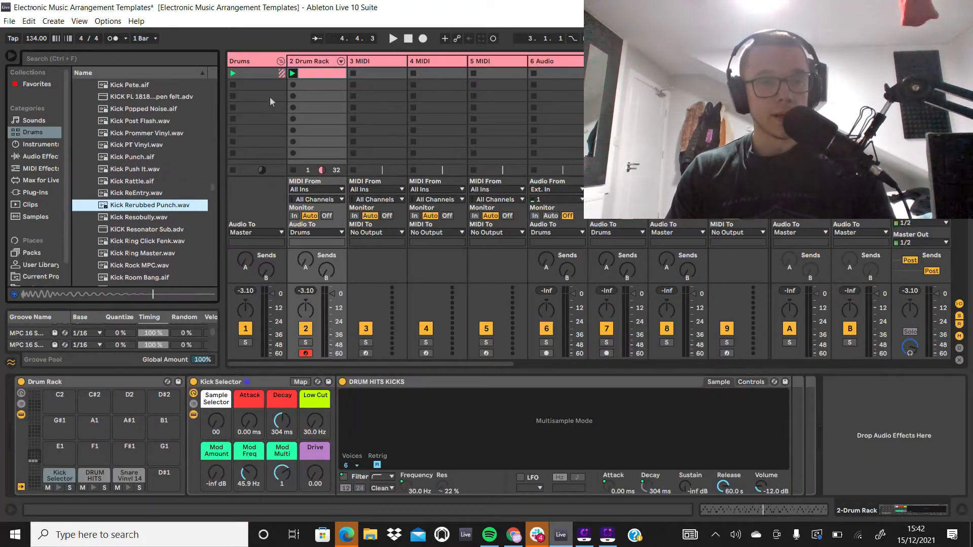
click(129, 141)
scroll(126, 153, up, 3)
scroll(126, 153, up, 1)
click(126, 153)
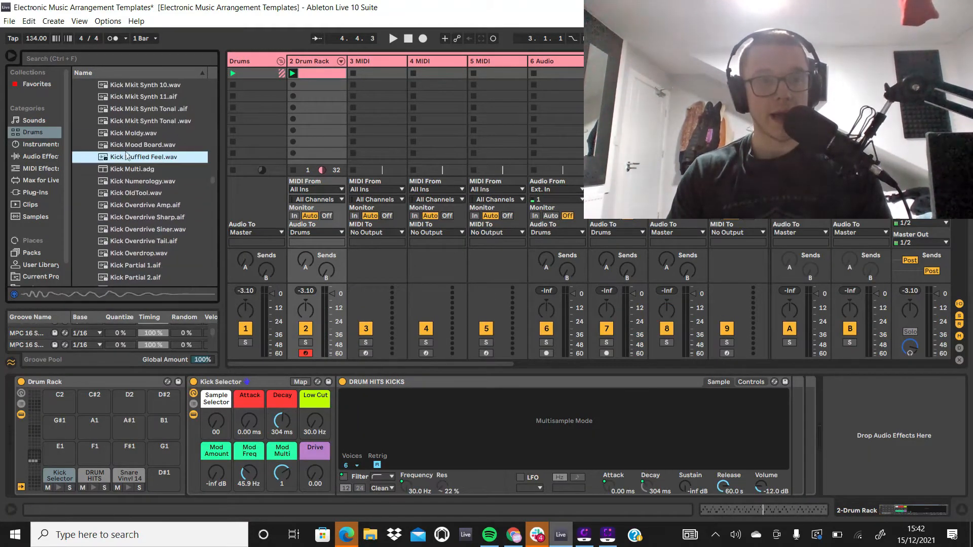
scroll(126, 153, up, 2)
click(127, 152)
scroll(126, 153, up, 7)
click(127, 153)
scroll(126, 154, up, 4)
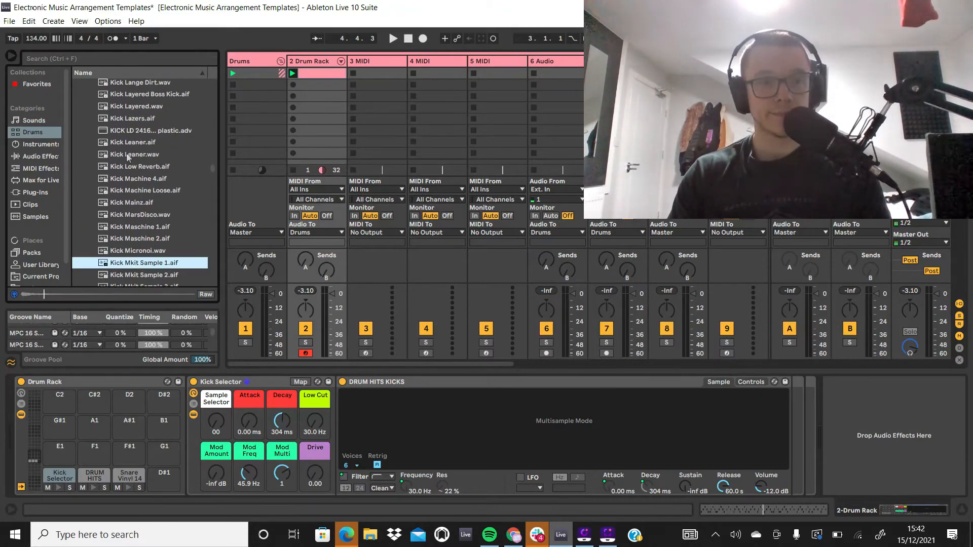
Step: Audition more kicks, load Kick Garage.wav onto the Drum Rack's kick pad, and shorten the sample to about 0.06 s
click(127, 154)
scroll(127, 154, up, 3)
click(127, 154)
scroll(127, 154, up, 3)
scroll(133, 155, up, 3)
click(134, 156)
scroll(136, 159, up, 3)
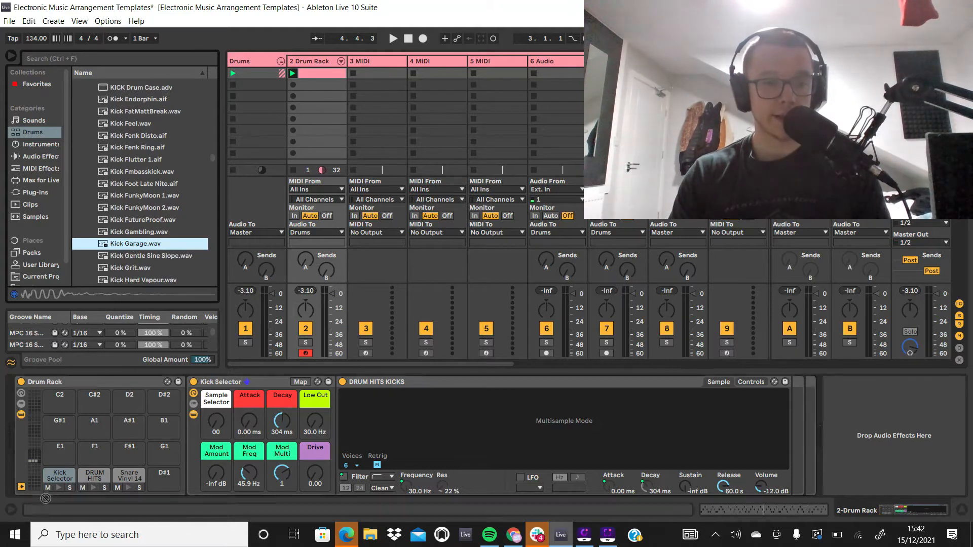
drag(202, 481, 59, 476)
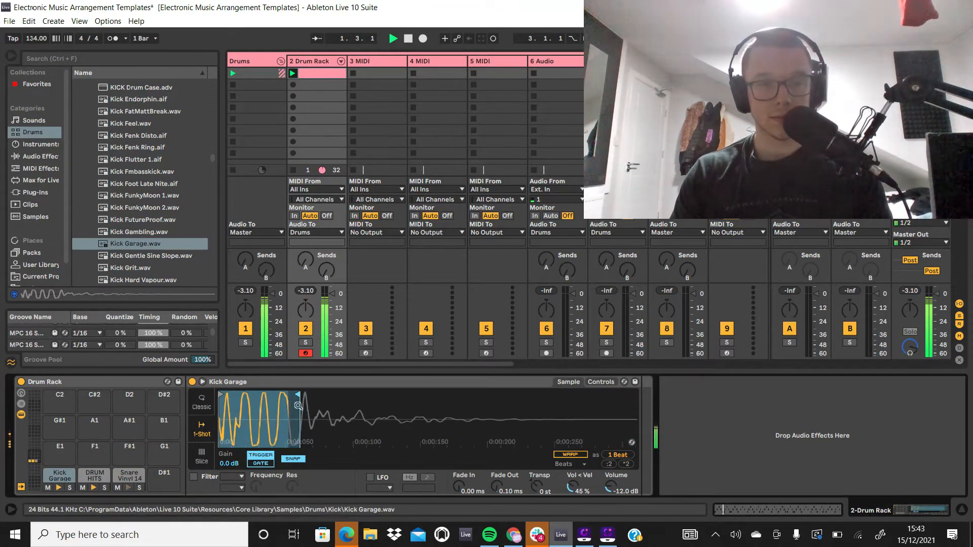
Step: Audition alternative kick samples in the drum library, including Kick Analog 22.aif
scroll(73, 205, up, 3)
scroll(73, 206, up, 10)
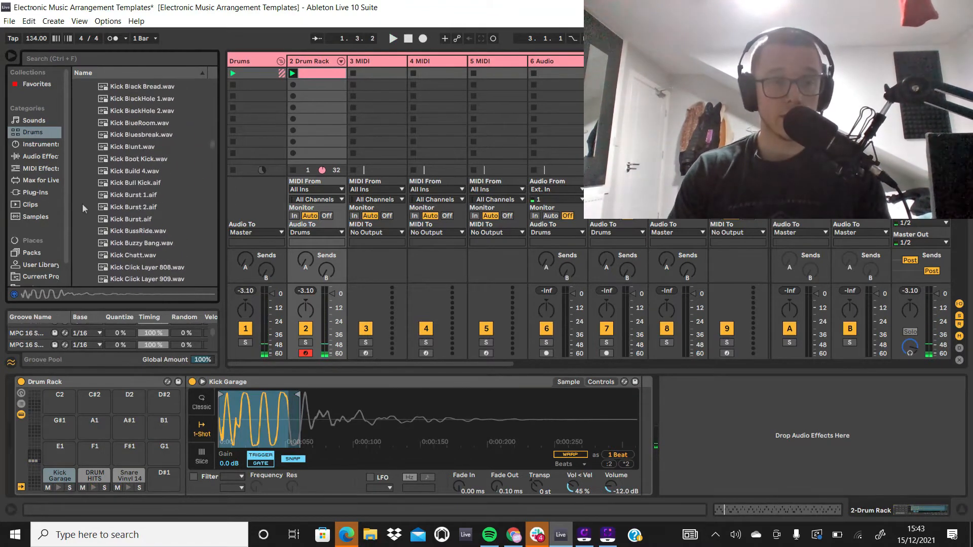
click(125, 201)
scroll(125, 201, up, 8)
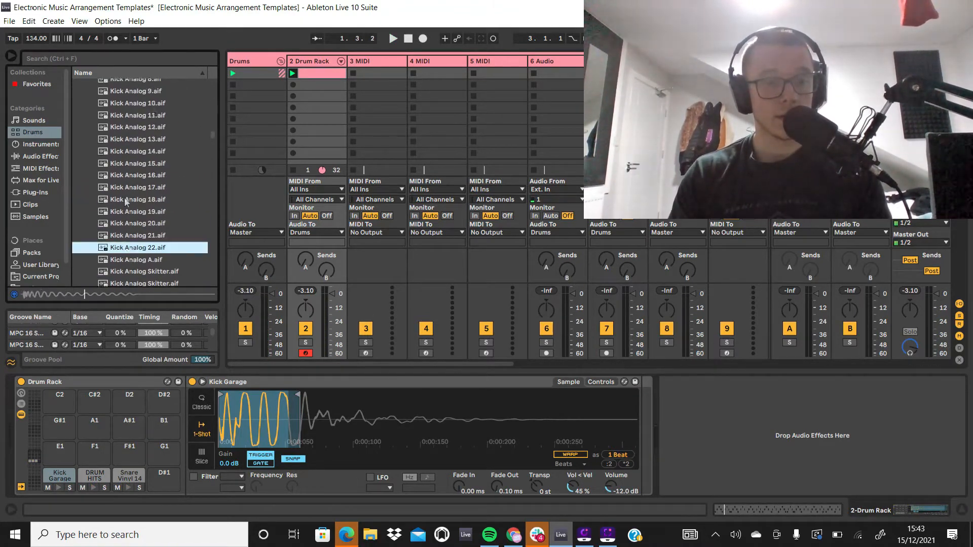
Step: Search the drum library for "acoustic" and clear the search
click(97, 58)
text(a)
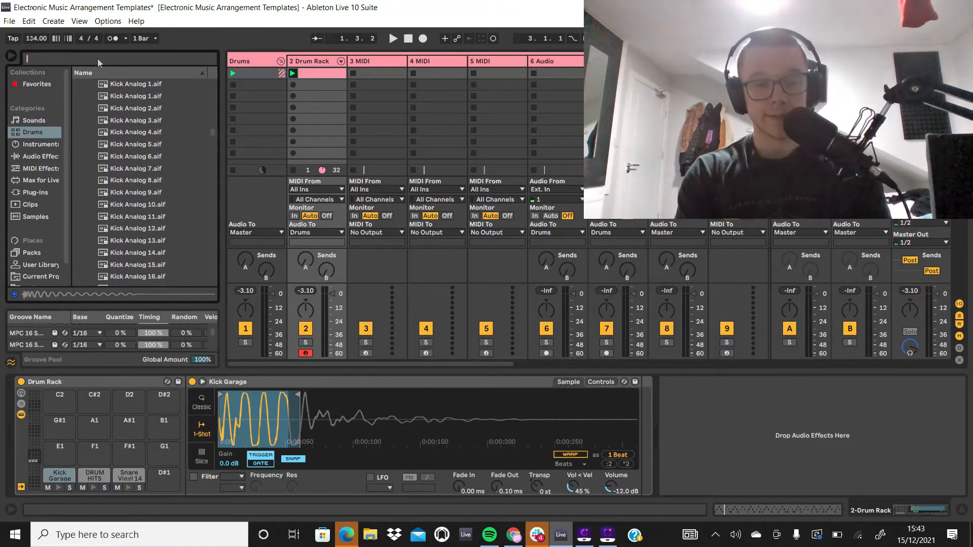
text(coustic)
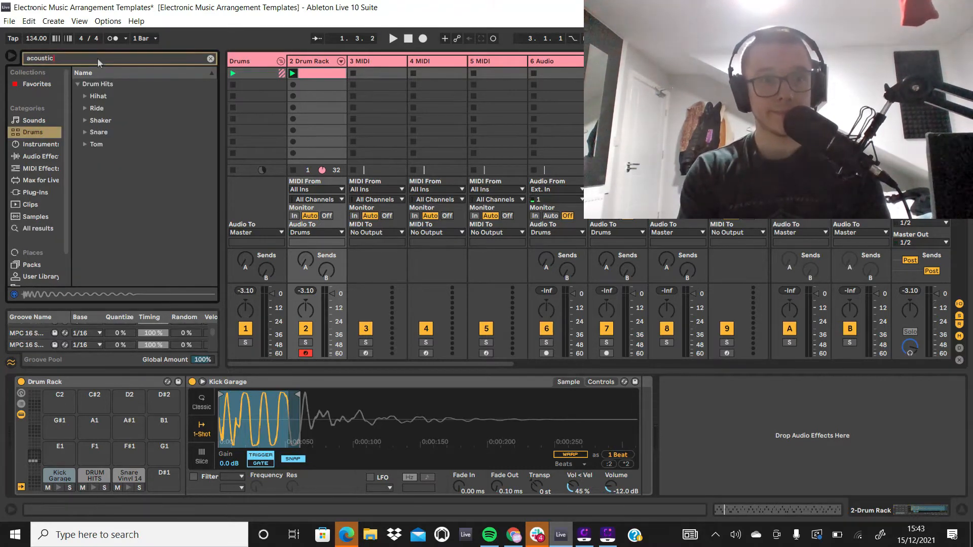
click(210, 58)
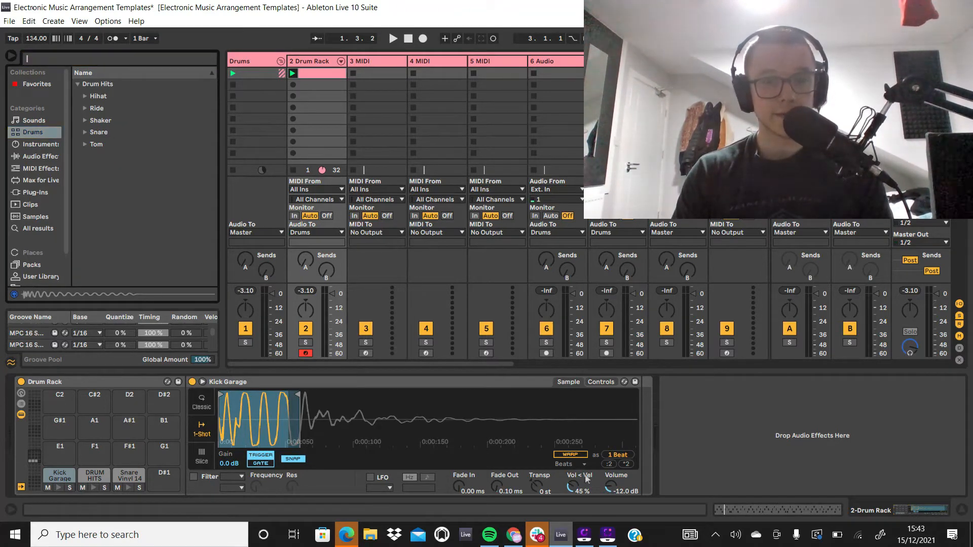
Step: Open the Splice app and search its samples for kicks
click(218, 540)
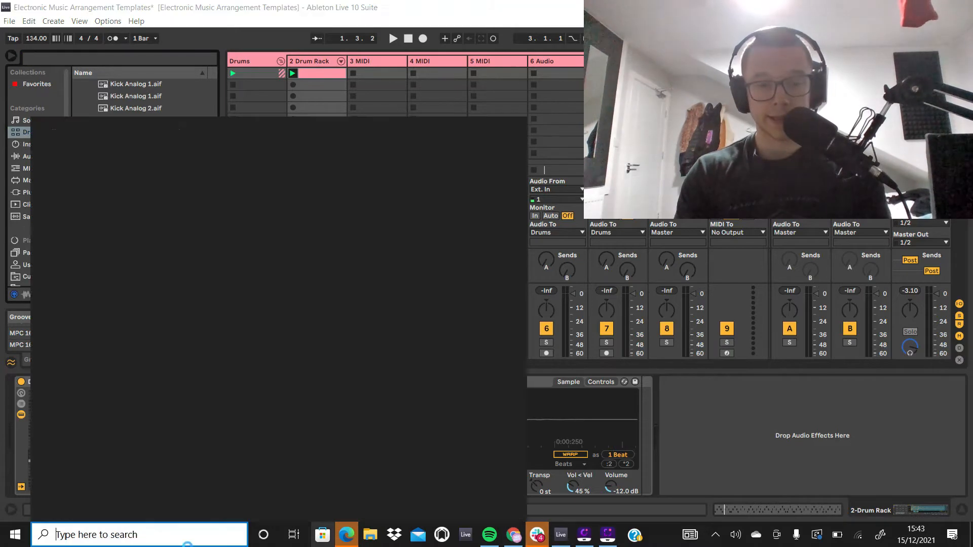
text(splice)
key(Return)
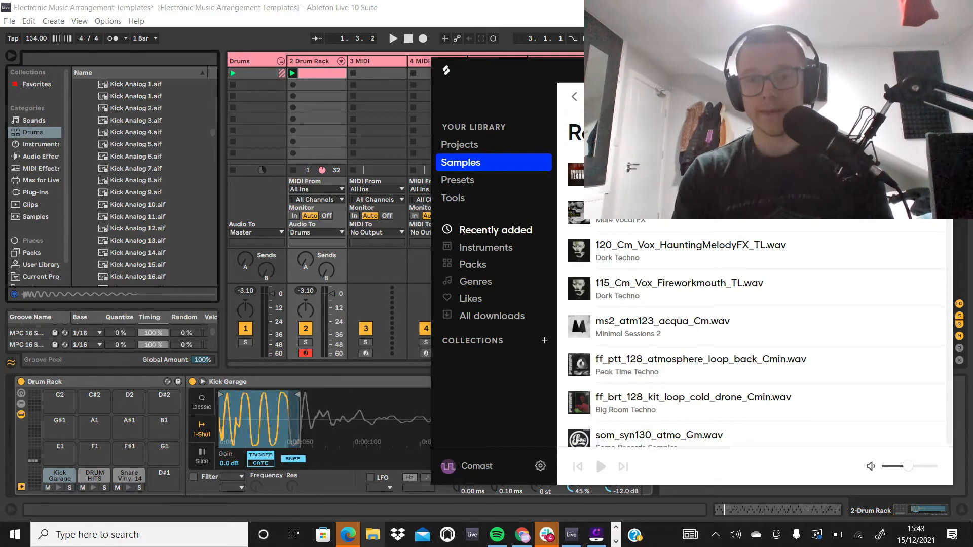
key(Return)
Step: Filter the Splice kick samples by the uk garage genre
scroll(869, 366, down, 4)
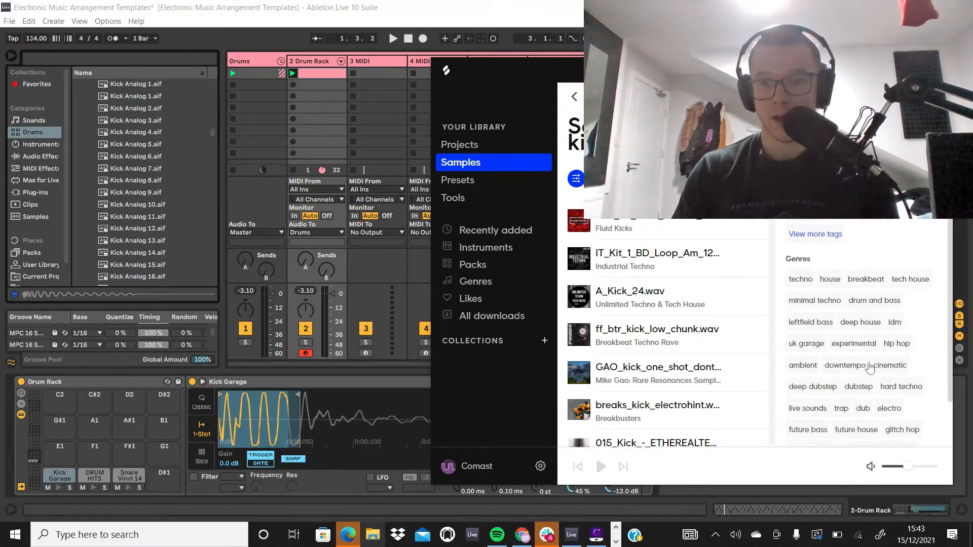
scroll(871, 370, down, 2)
scroll(891, 418, down, 3)
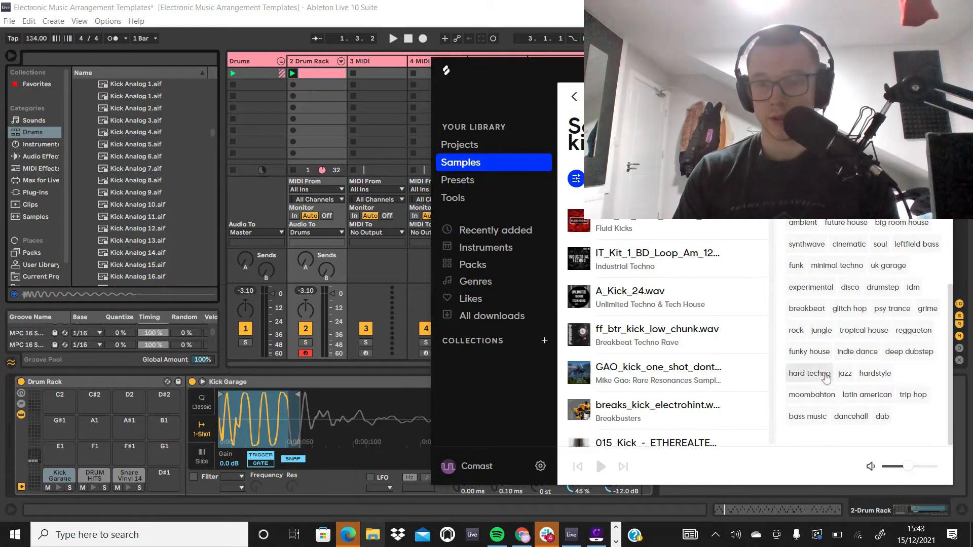
scroll(910, 353, up, 2)
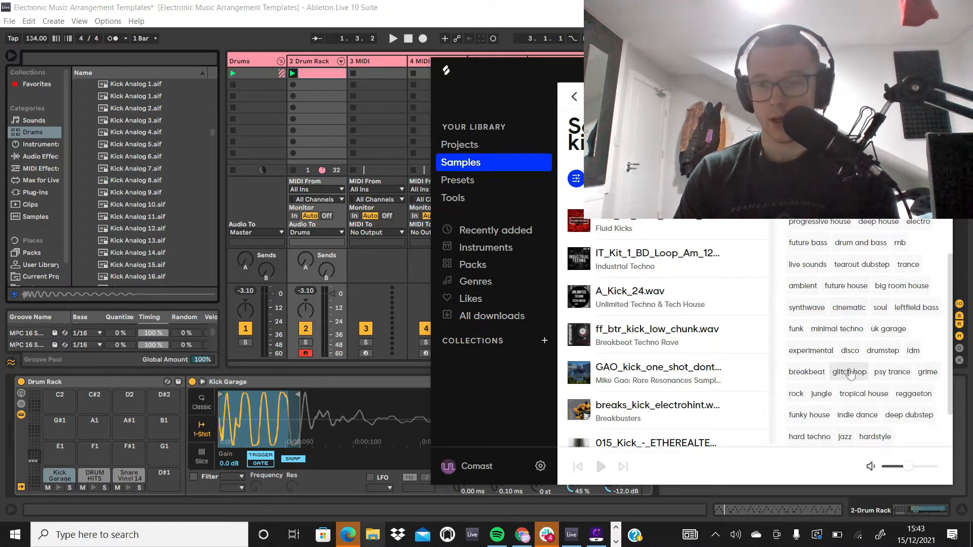
click(799, 332)
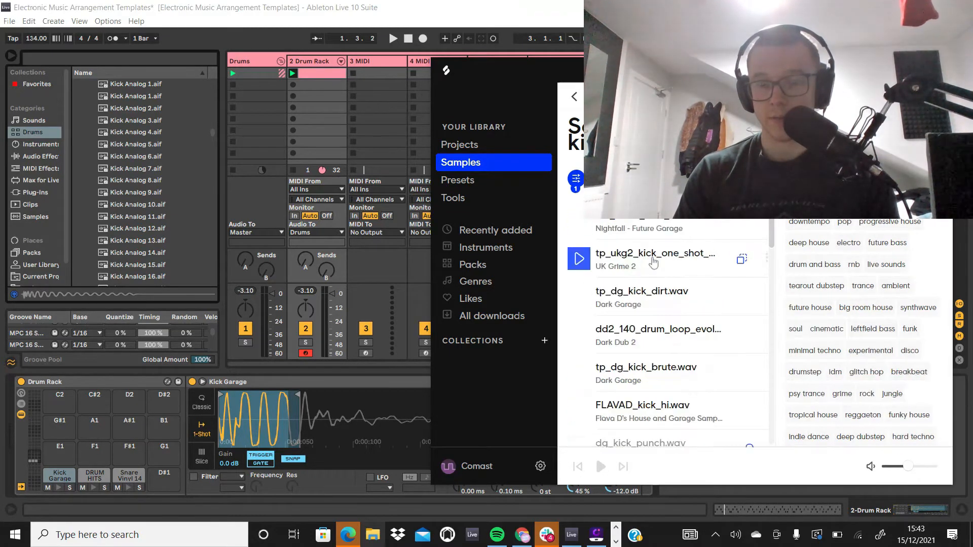
Step: Audition a UK Grime 2 kick, load OS_NTFL_Kick_11 from Nightfall - Future Garage onto the kick pad, and play the drum clip
click(582, 259)
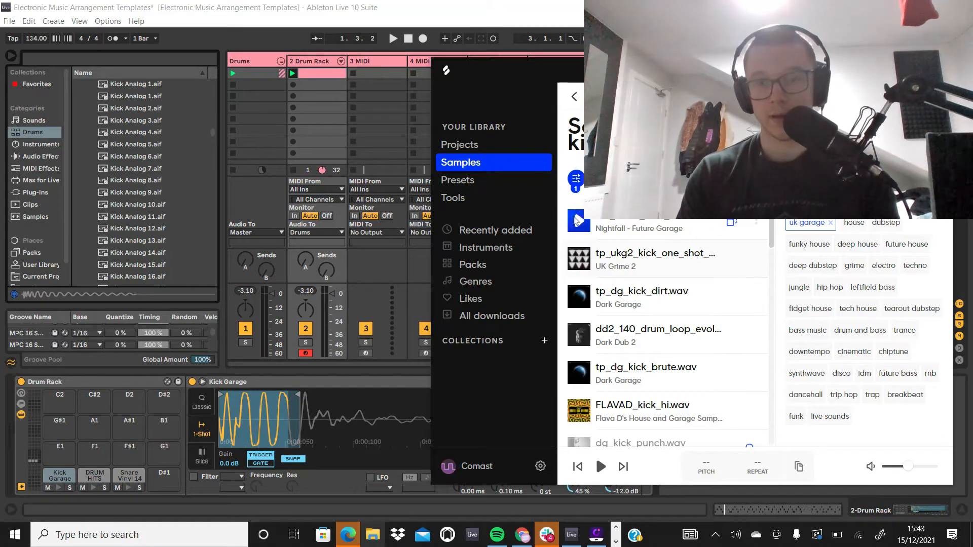
drag(577, 221, 59, 475)
click(293, 73)
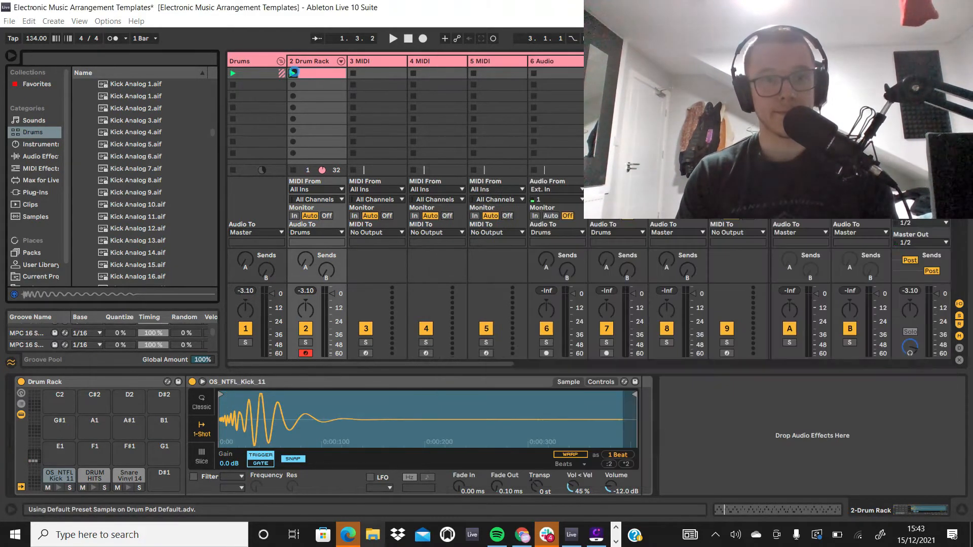
click(308, 74)
key(space)
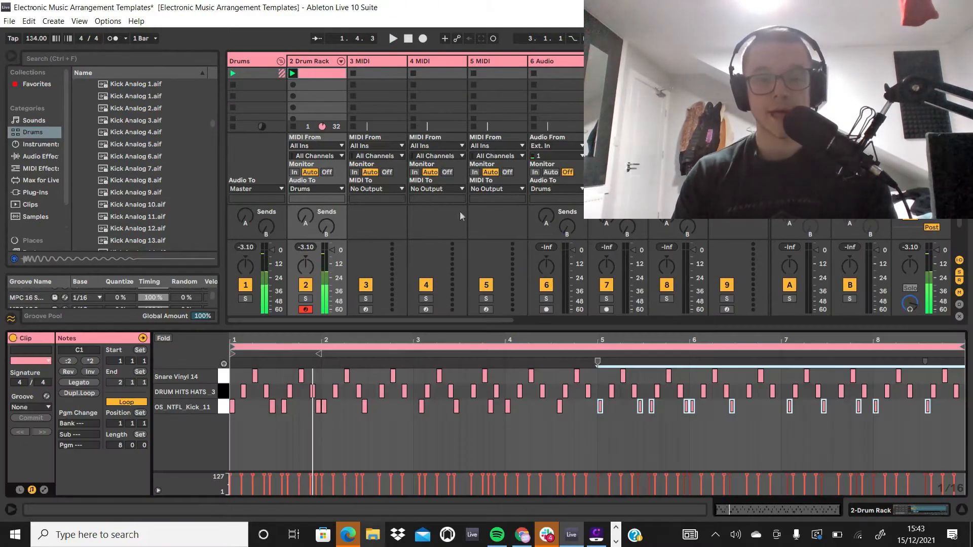
Step: Shorten the OS_NTFL_Kick_11 sample to end at about 0.2 s and play the pattern back with it
key(shift+Tab)
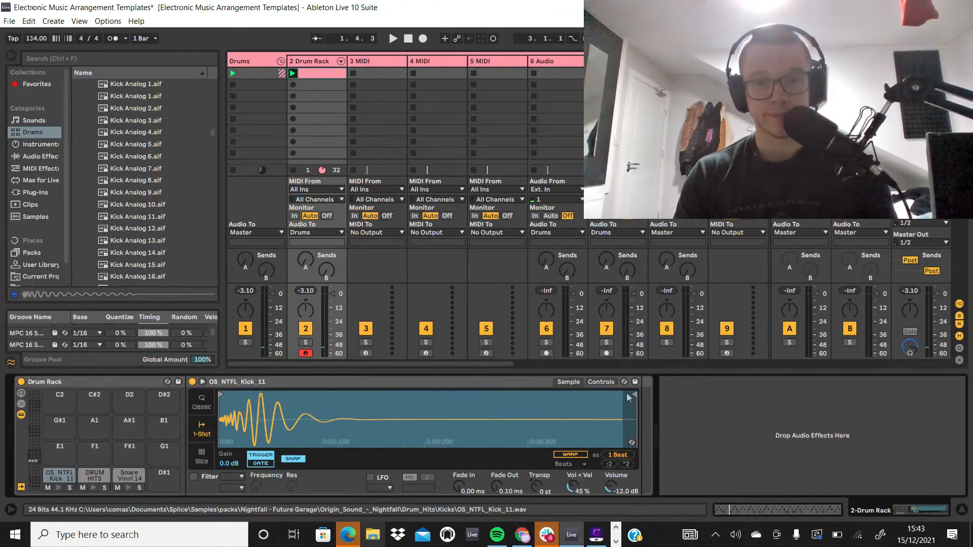
drag(629, 396, 430, 396)
key(space)
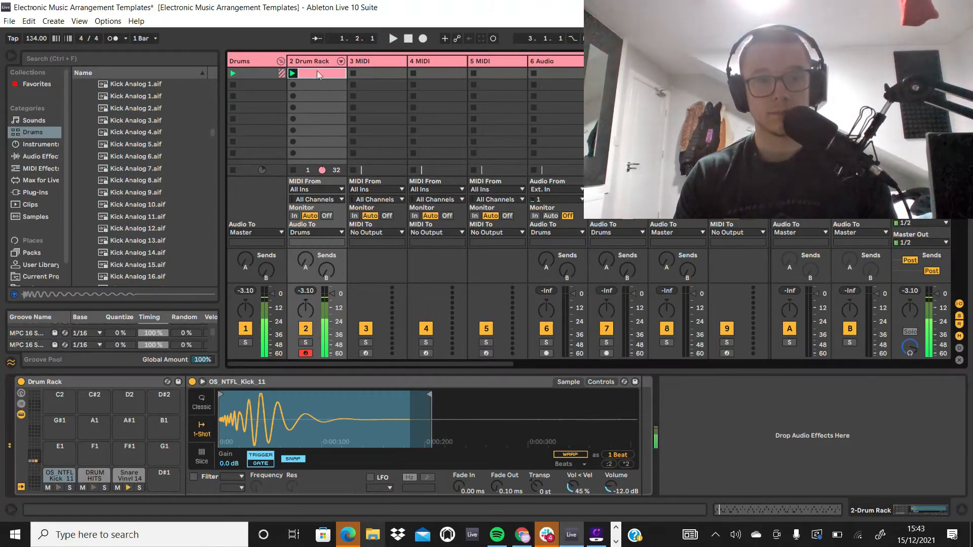
key(shift+Tab)
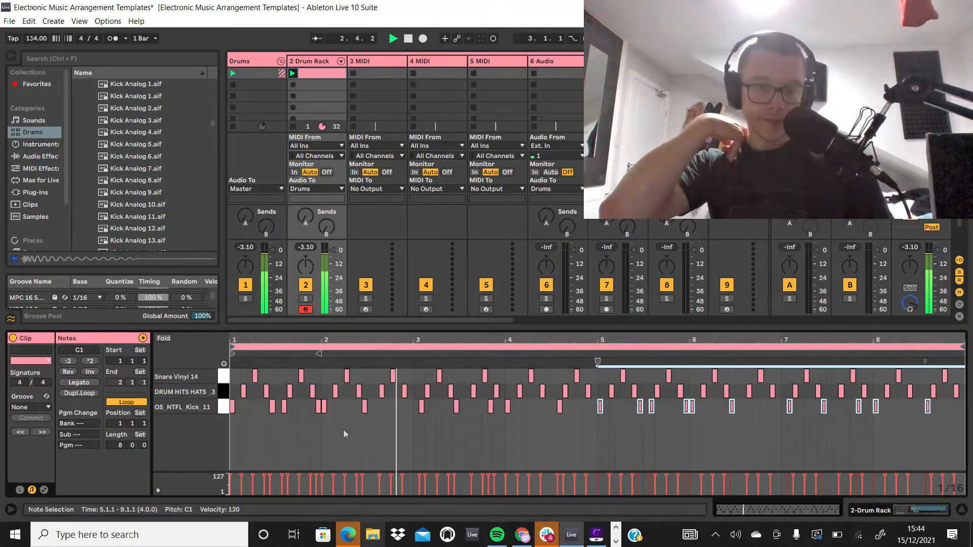
key(space)
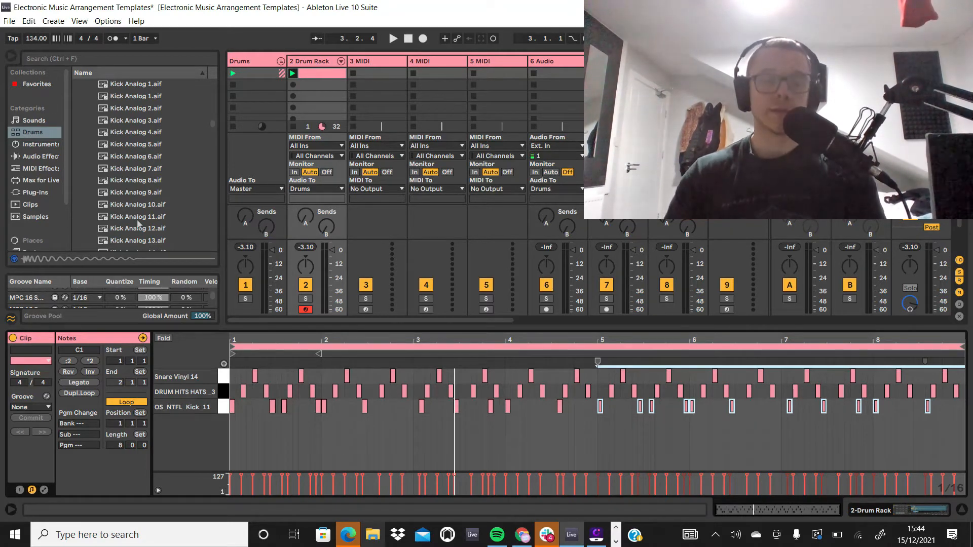
Step: Locate the MPC grooves in the Swing and Groove folder of the Core Library pack
scroll(137, 219, down, 1)
scroll(13, 151, down, 2)
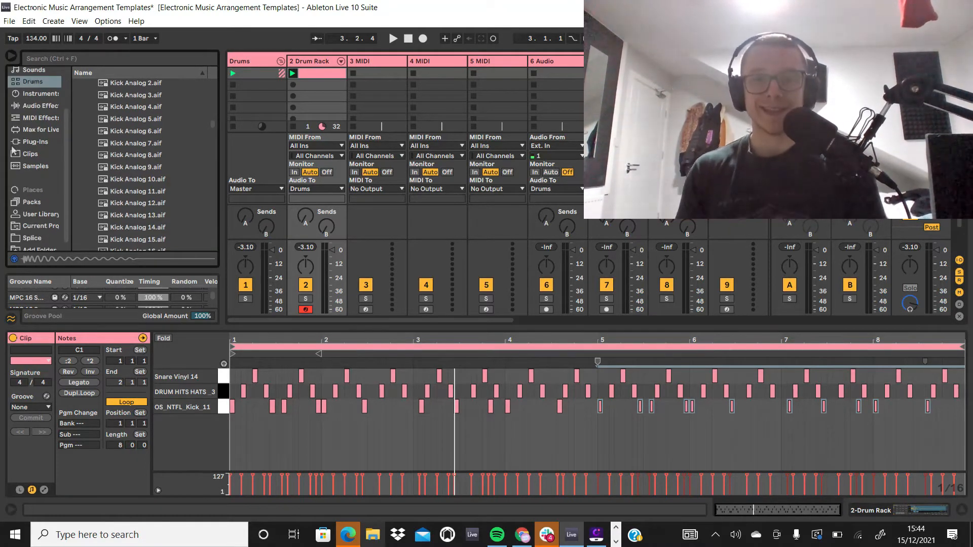
scroll(15, 152, down, 1)
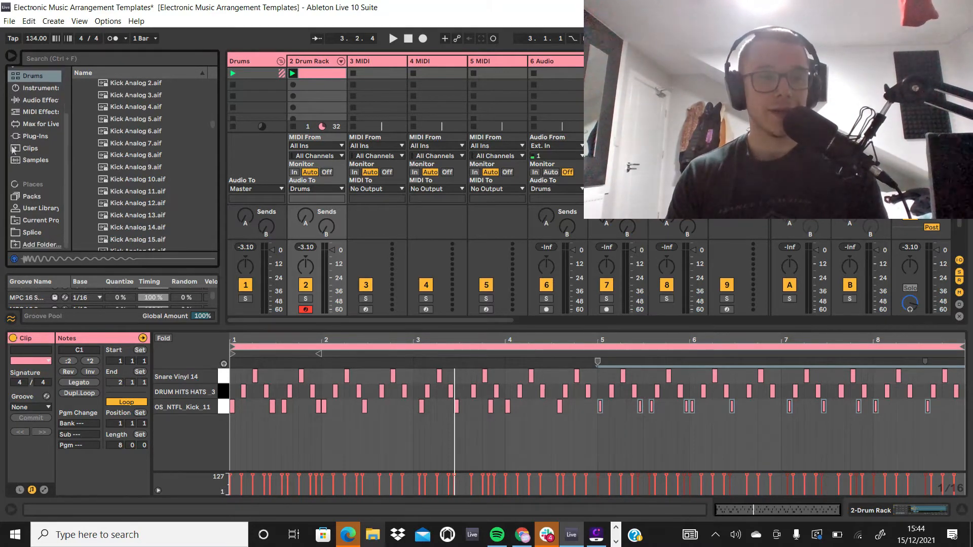
scroll(28, 156, up, 1)
click(41, 126)
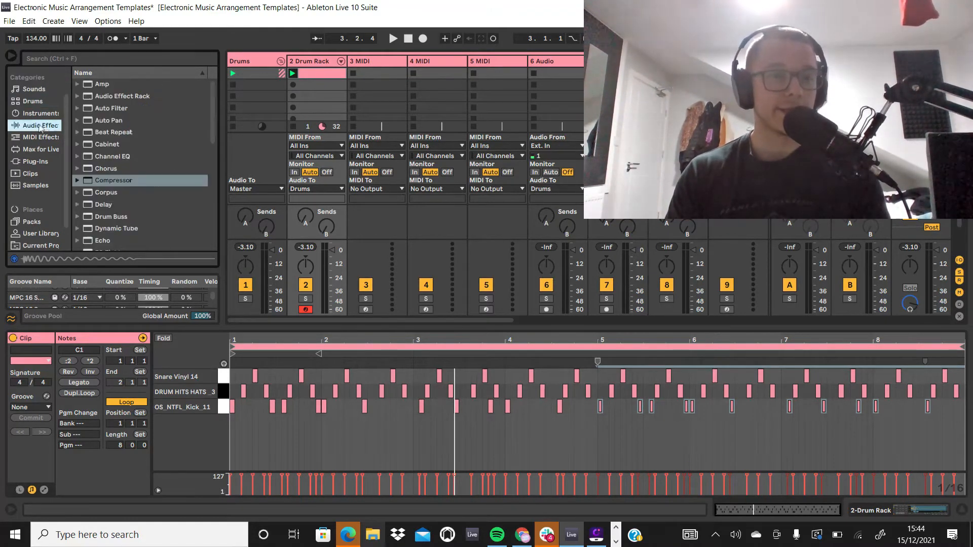
click(45, 114)
scroll(40, 145, down, 1)
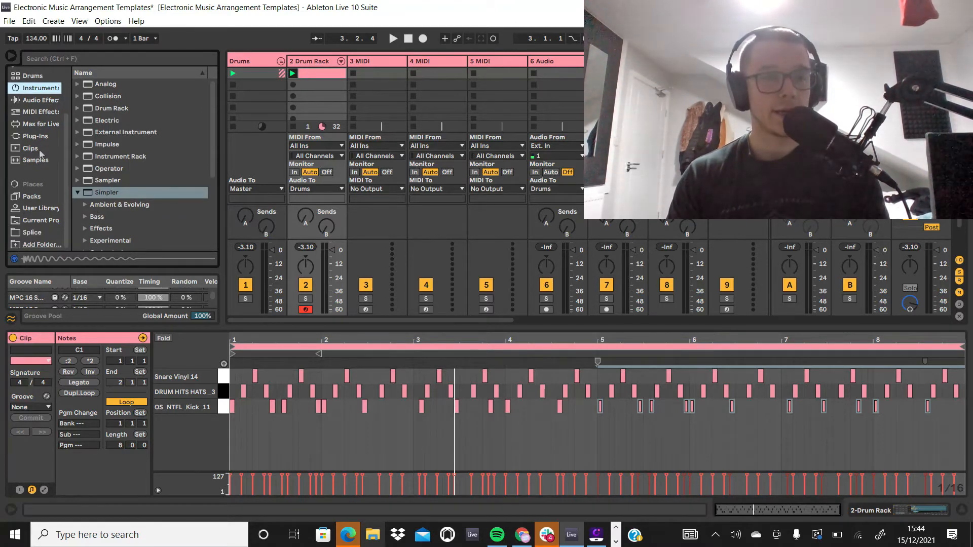
click(32, 197)
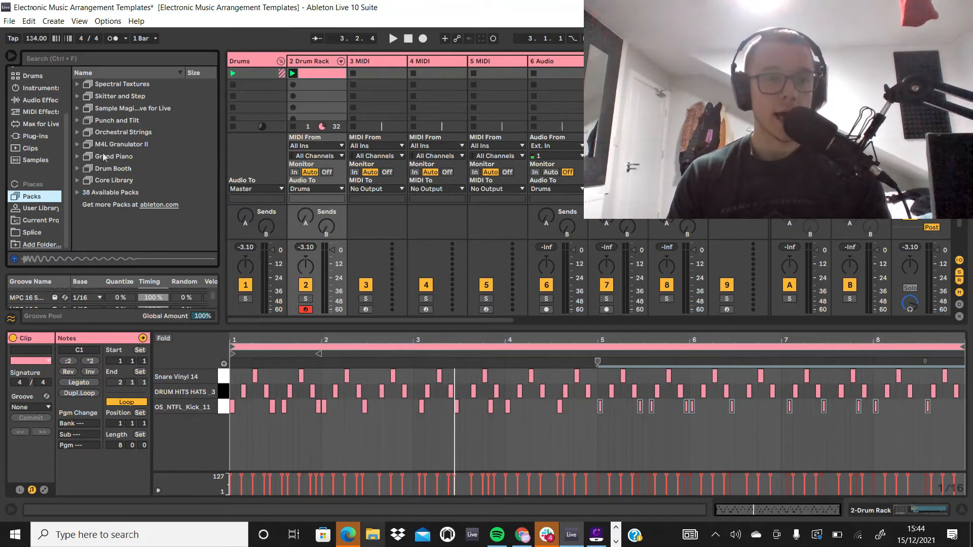
click(79, 181)
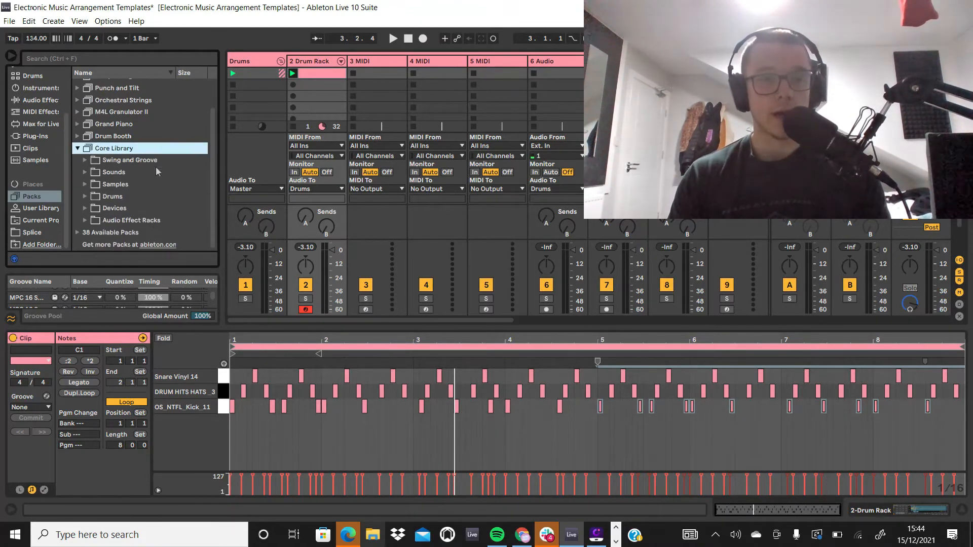
click(85, 162)
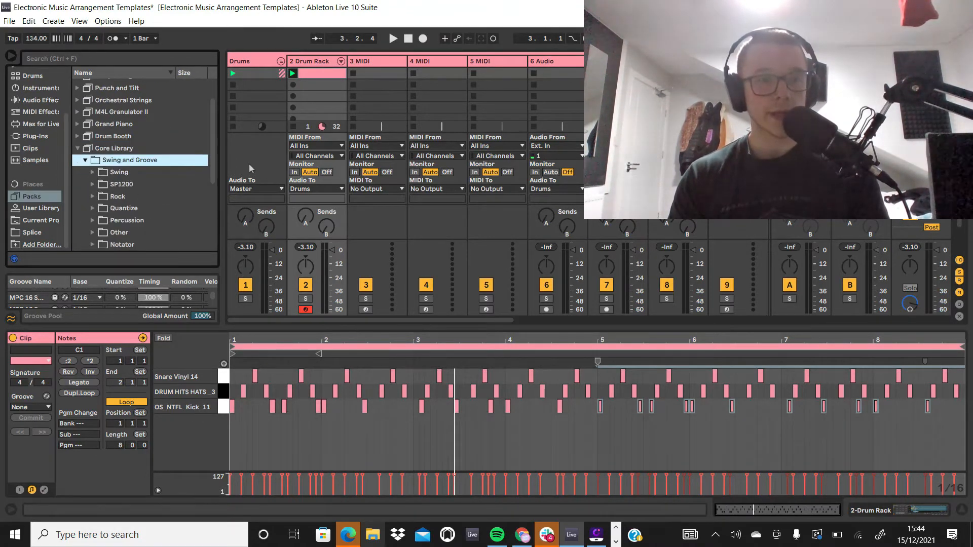
click(93, 195)
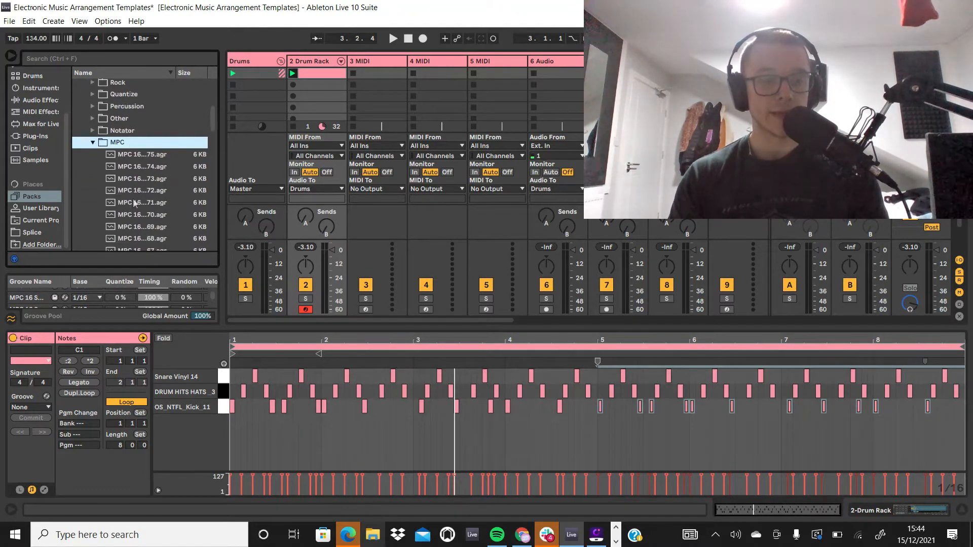
Step: Audition the MPC 16 grooves numbered 75, 70, 62 and 64
click(152, 155)
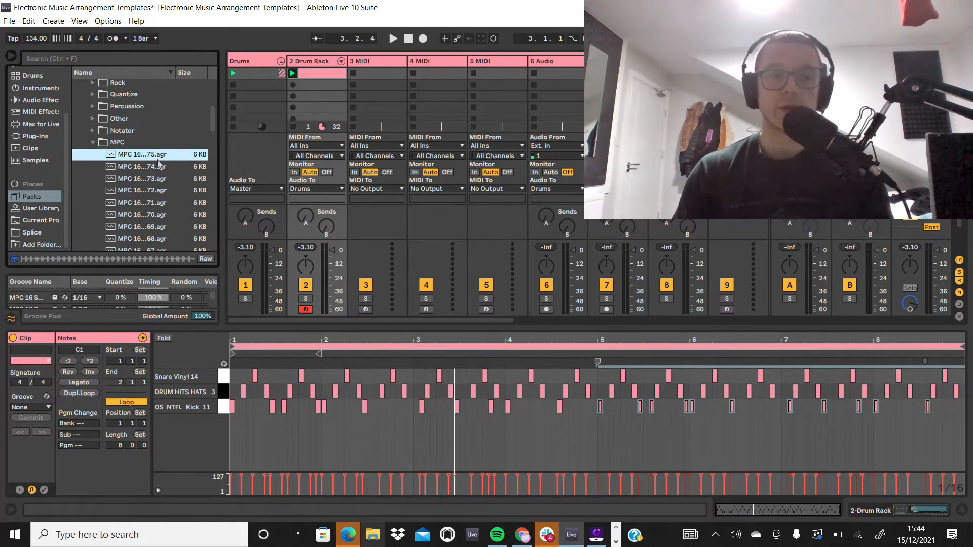
click(155, 218)
scroll(157, 213, down, 5)
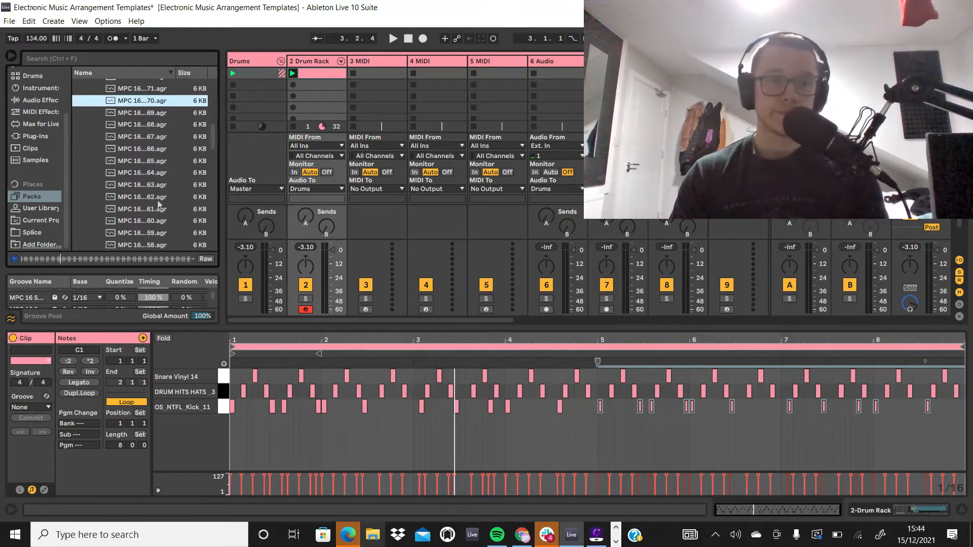
click(158, 201)
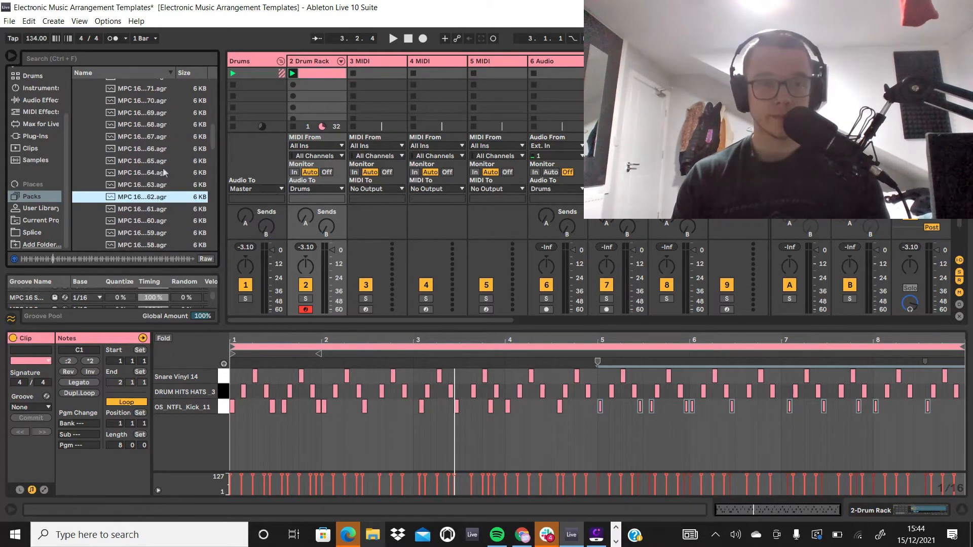
click(164, 173)
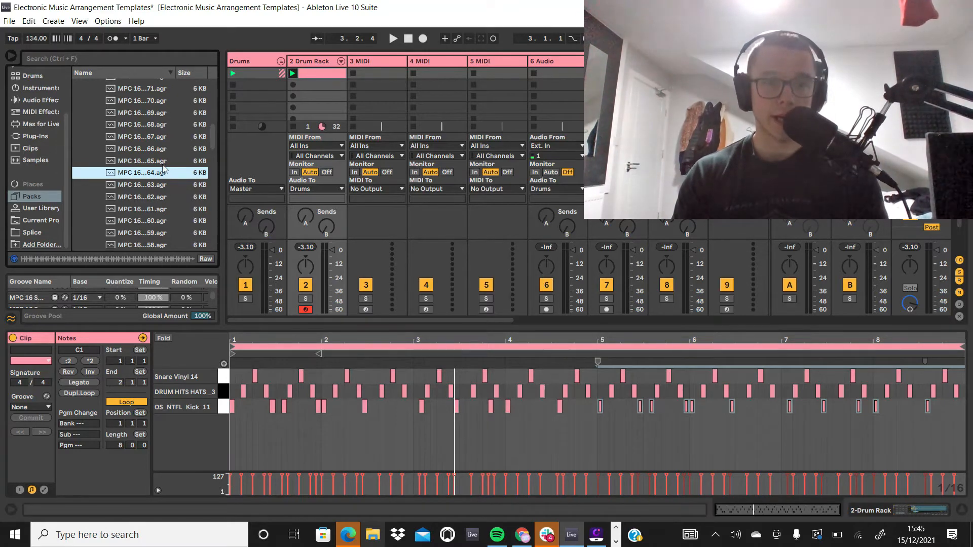
Step: Add the MPC 16 Swing-67 groove to the Groove Pool, apply it to the drum clip, and play the clip
click(171, 141)
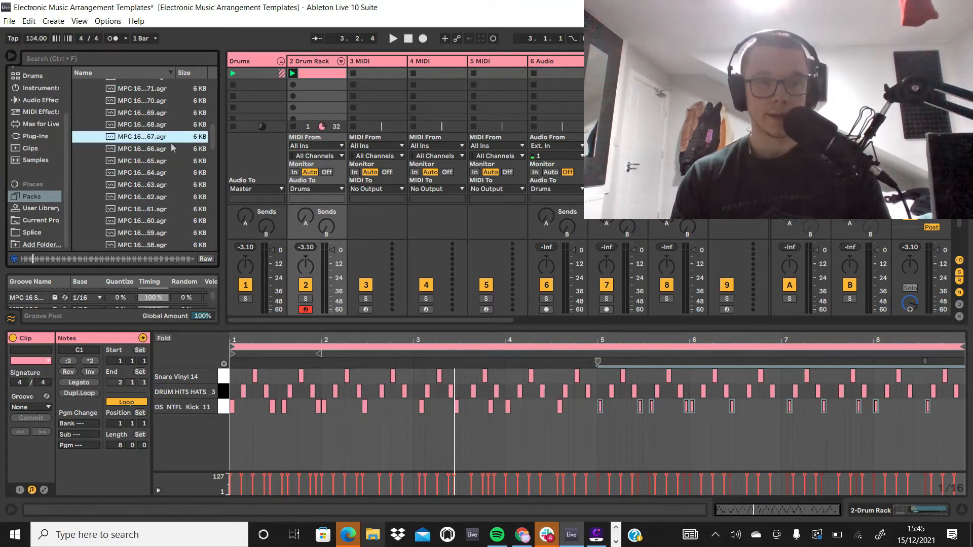
double_click(163, 142)
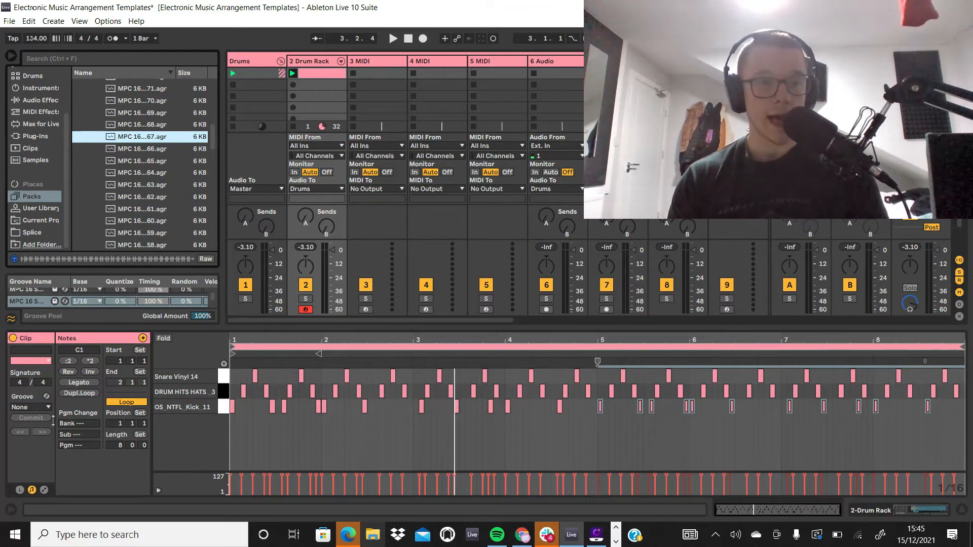
click(343, 97)
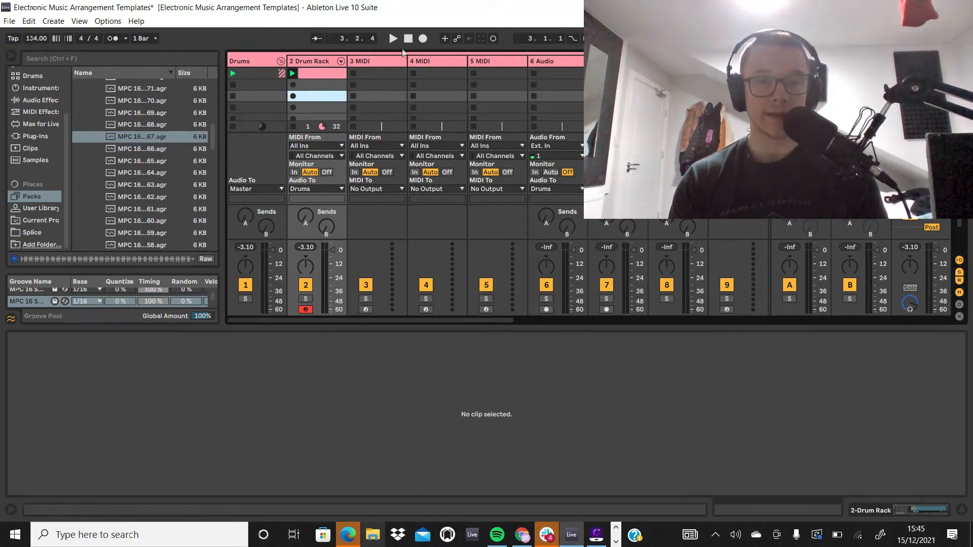
click(315, 74)
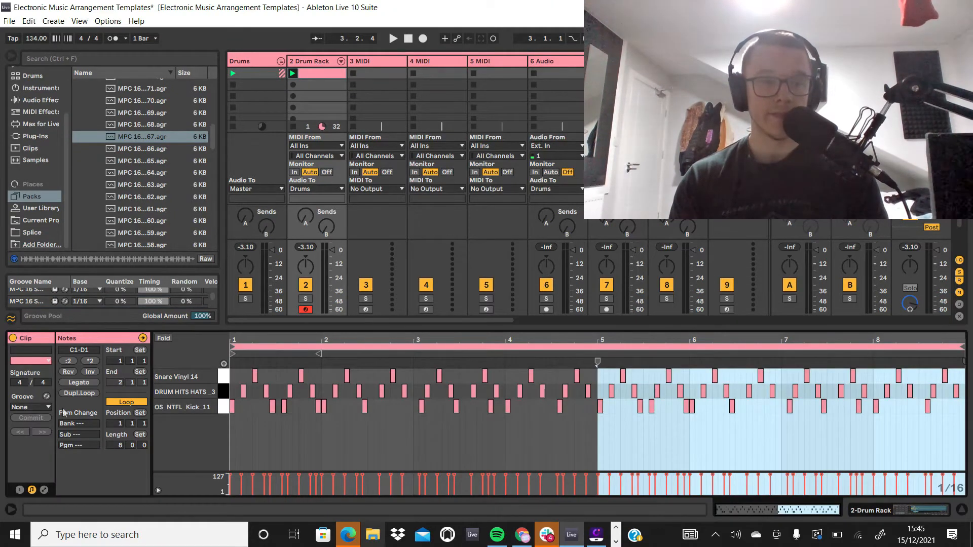
click(47, 407)
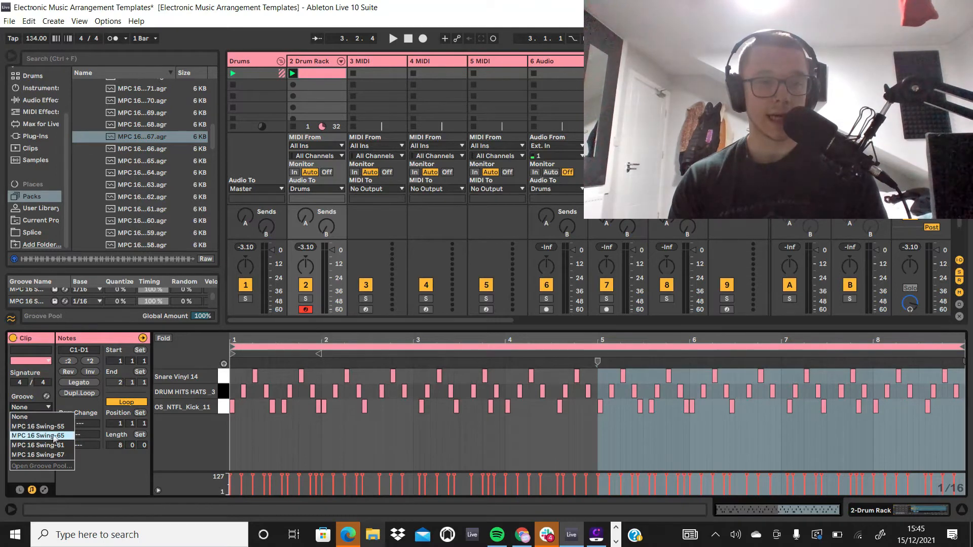
click(51, 454)
click(308, 439)
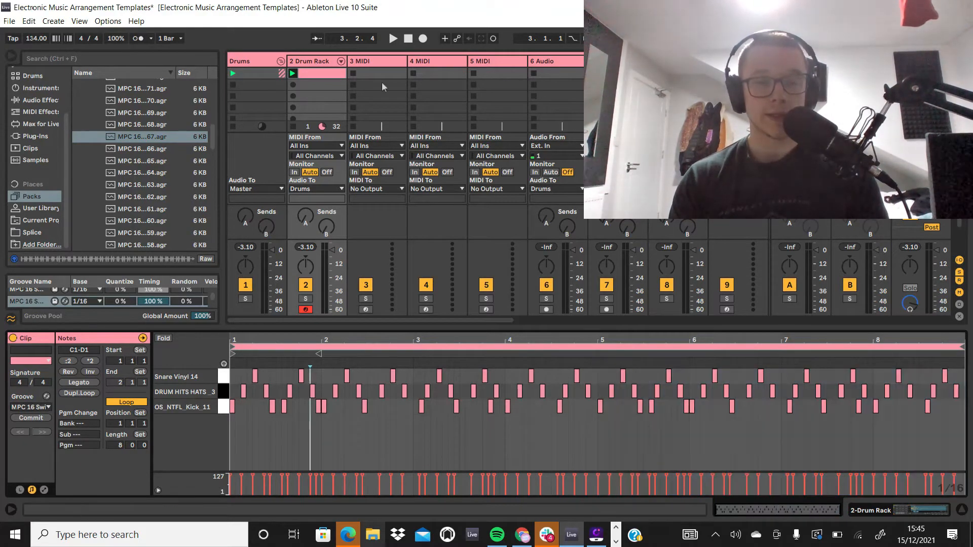
click(293, 74)
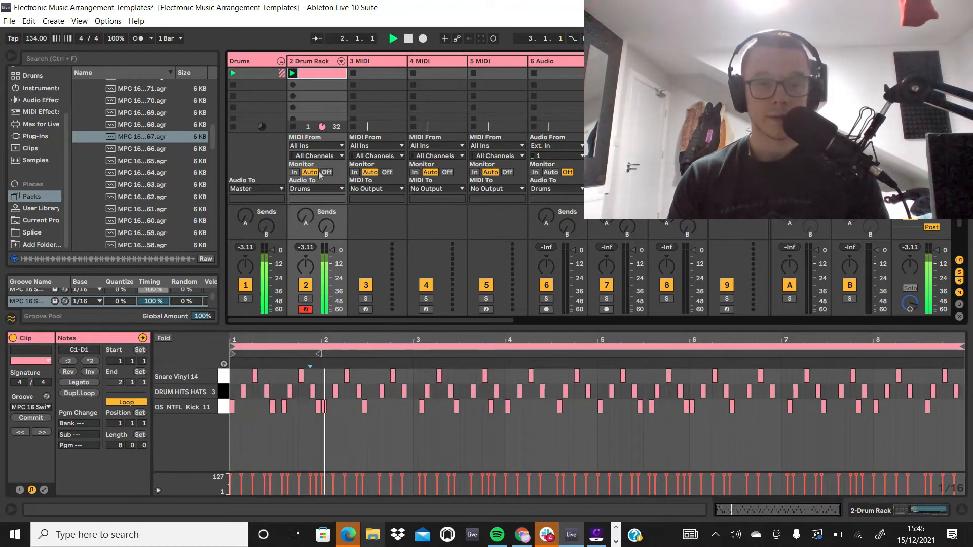
Step: Compare the drum clip during playback with no groove, MPC 16 Swing-61 and MPC 16 Swing-67
click(36, 408)
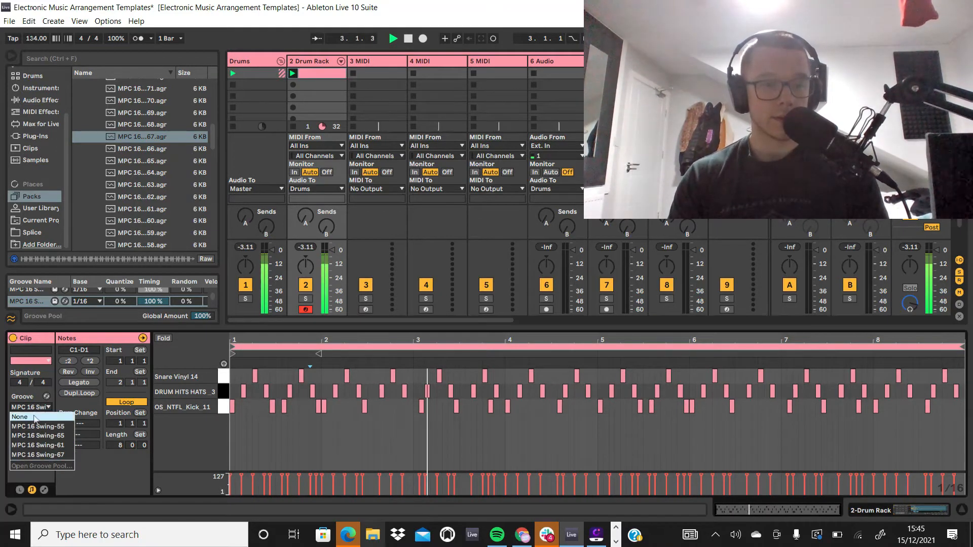
click(35, 417)
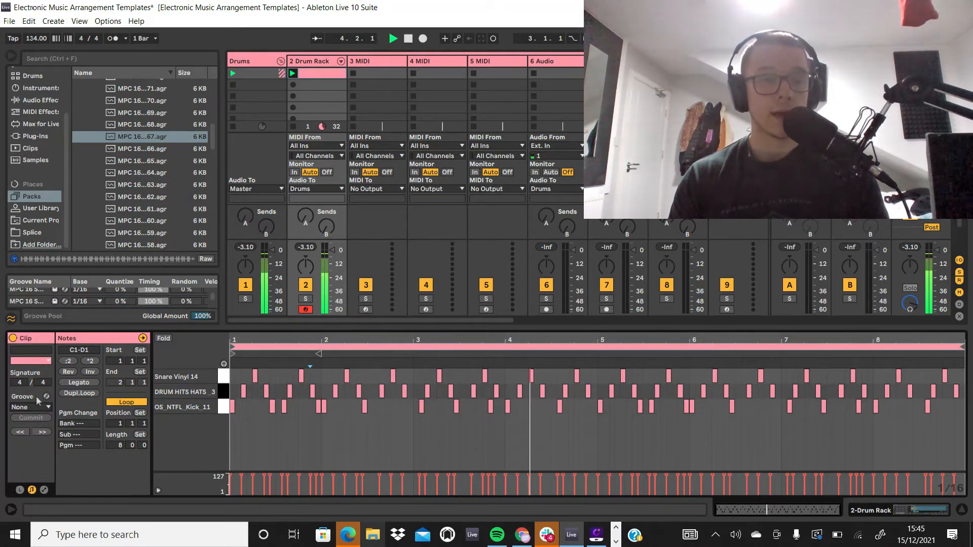
click(30, 407)
click(42, 447)
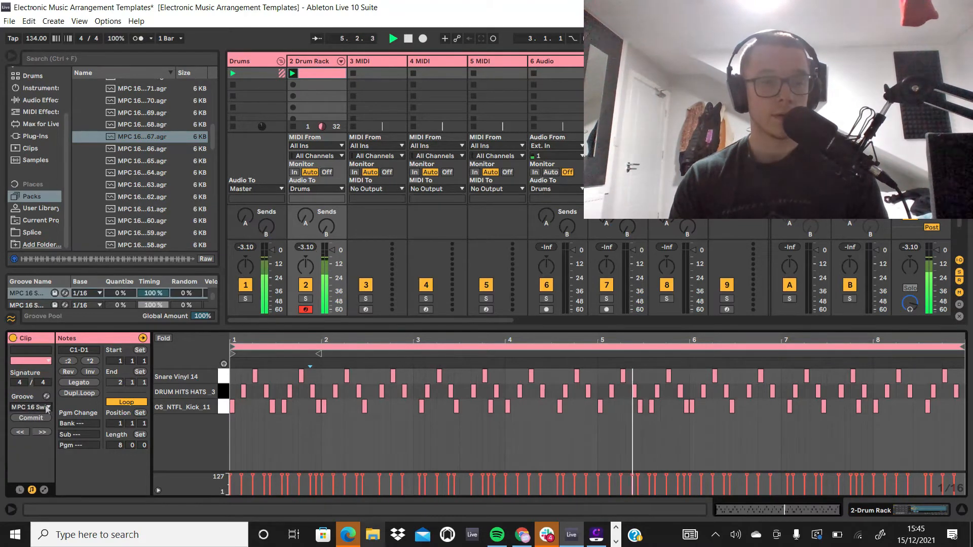
click(30, 407)
click(55, 441)
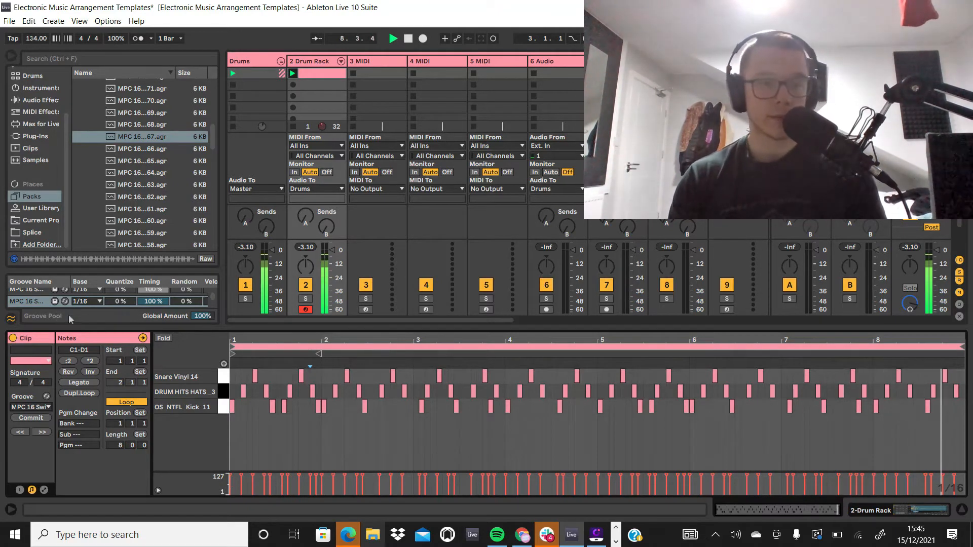
key(space)
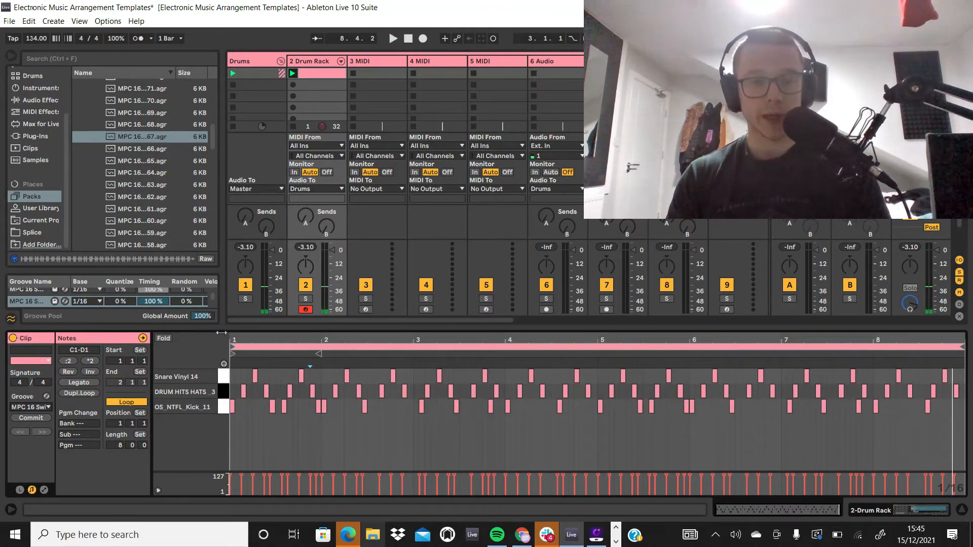
Step: Ramp the velocities of the two adjacent kick notes from 1.4.4 into bar 2 from 53 to 81 and audition them
drag(331, 430, 318, 406)
click(331, 422)
key(space)
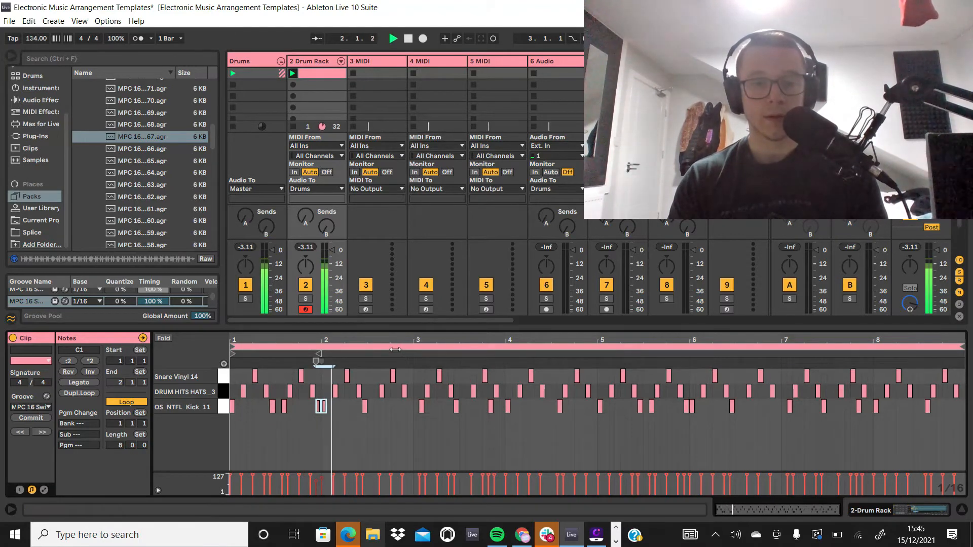
key(space)
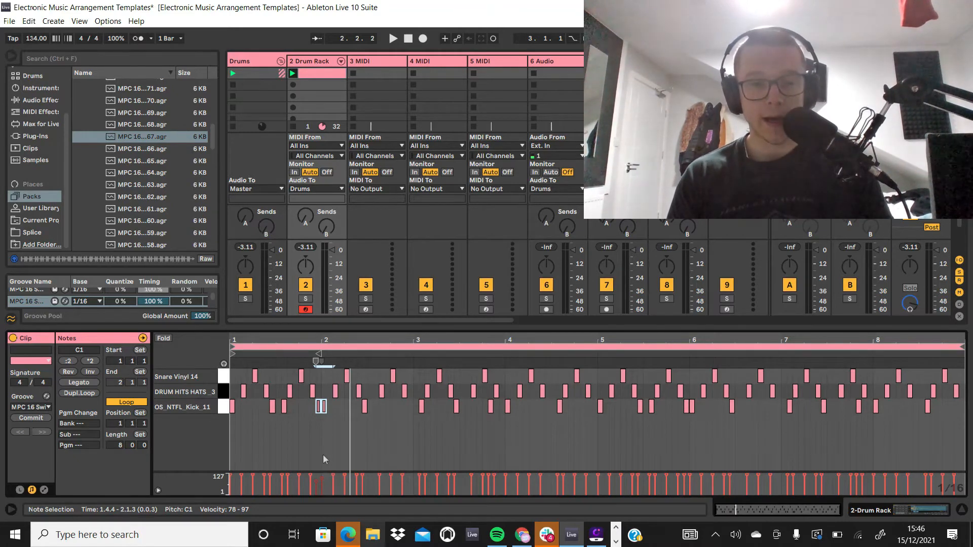
drag(337, 438, 339, 434)
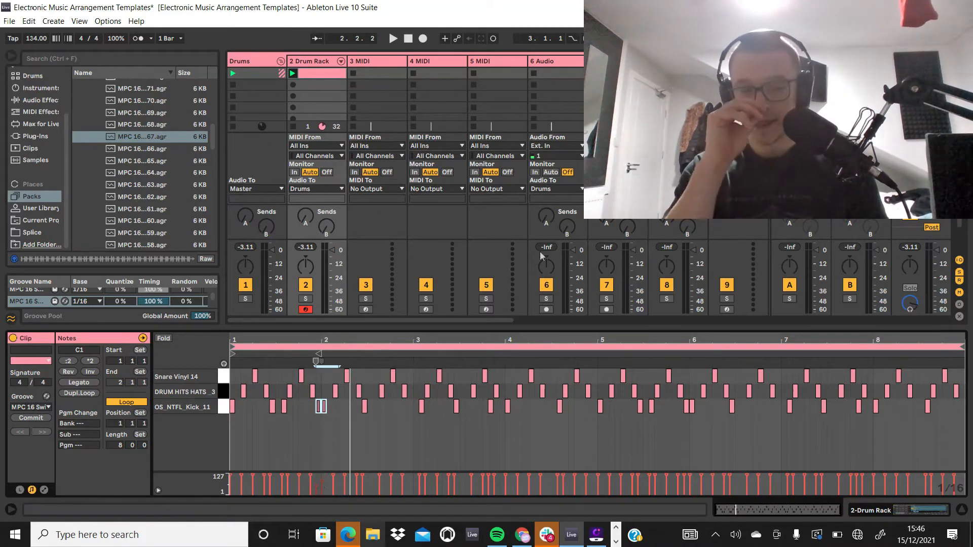
key(space)
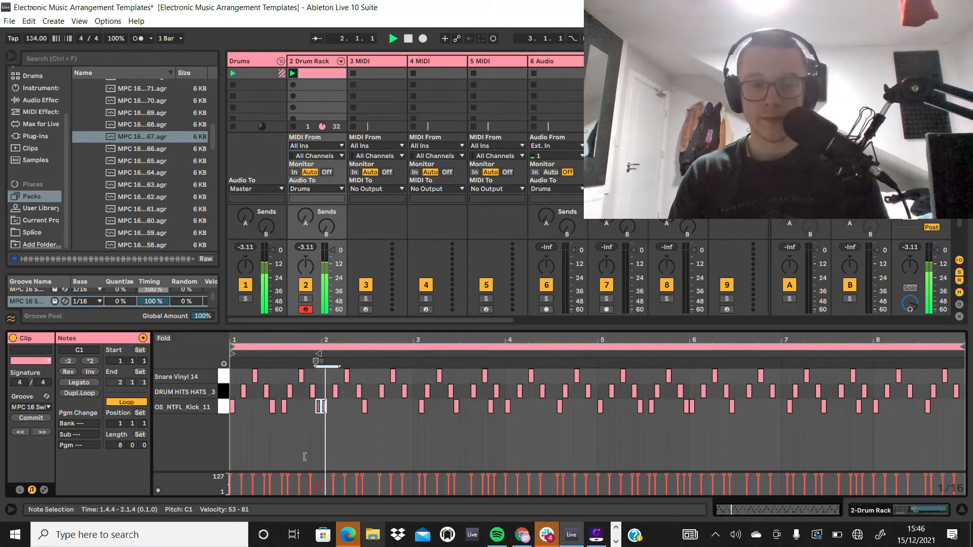
key(space)
Step: Ramp the velocities of the two kick notes between 1.2.4 and 1.3.4 from 62 to 90 and play the pattern
drag(291, 429, 269, 400)
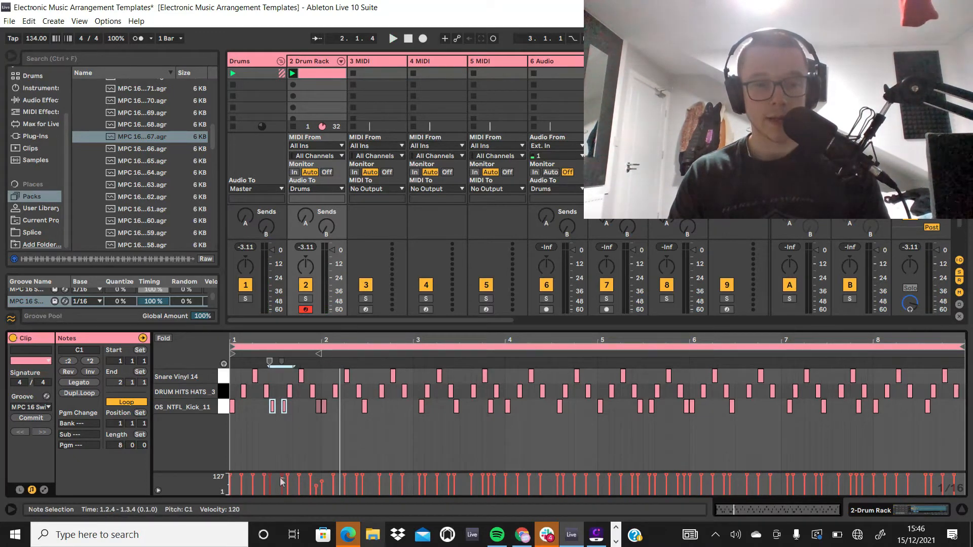
drag(271, 485, 272, 484)
key(space)
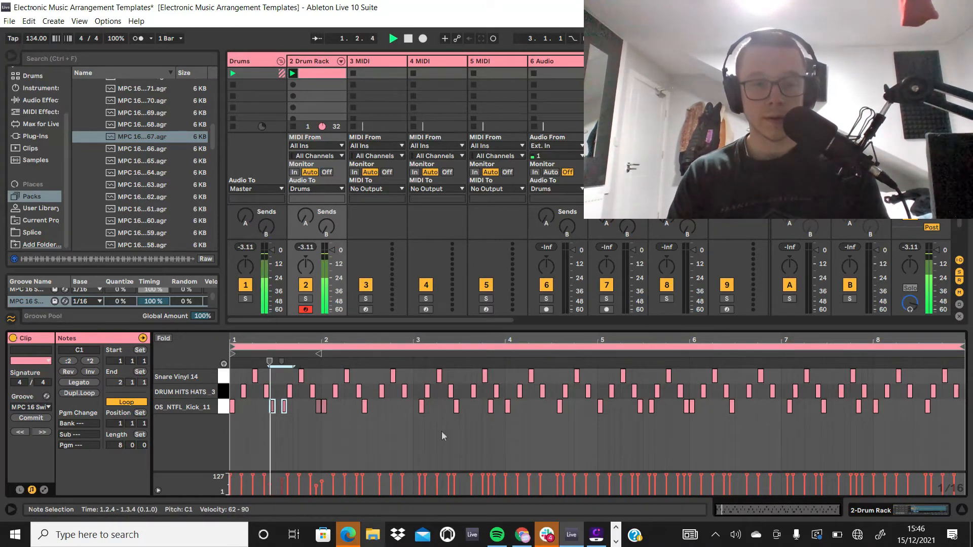
key(space)
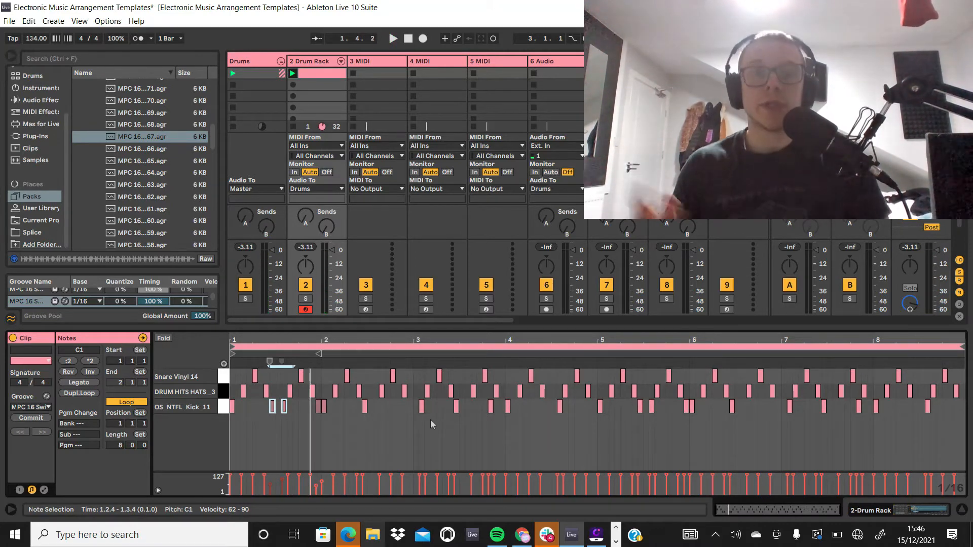
key(space)
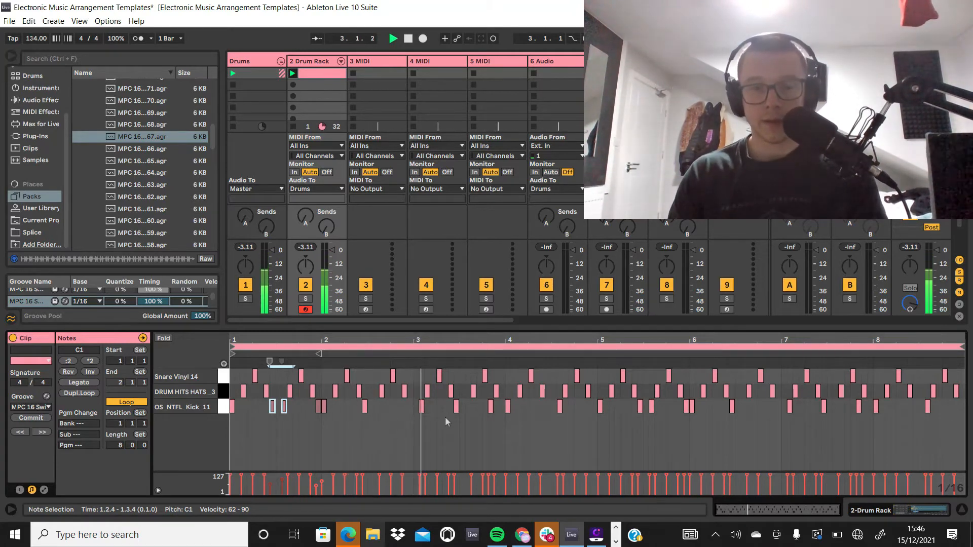
key(space)
Step: Lower the kick note at 3.2.4 to velocity 87 and set the kicks between 3.3.3 and 4.1.3 to velocities 56 and 109
mouse_move(454, 476)
drag(454, 476, 454, 481)
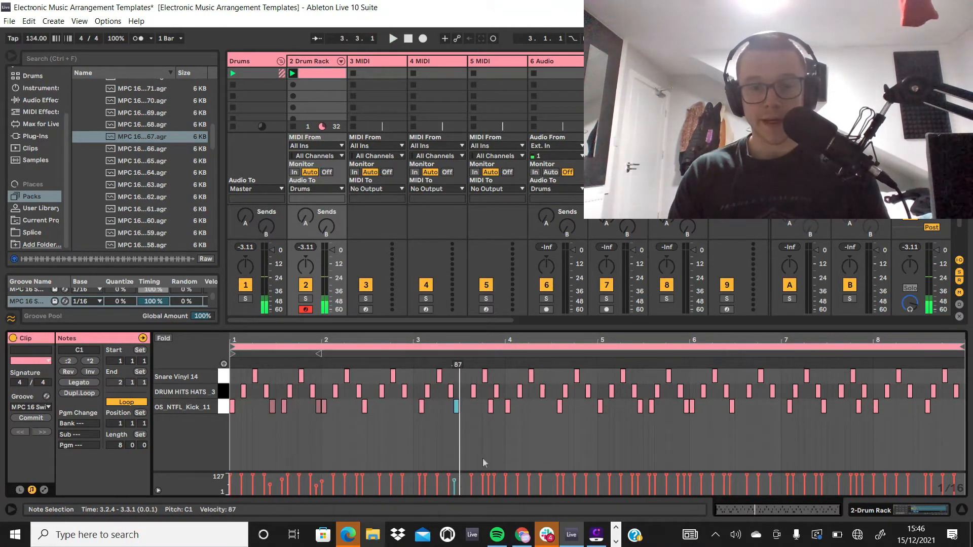
key(space)
drag(474, 403, 513, 429)
drag(506, 476, 490, 486)
key(space)
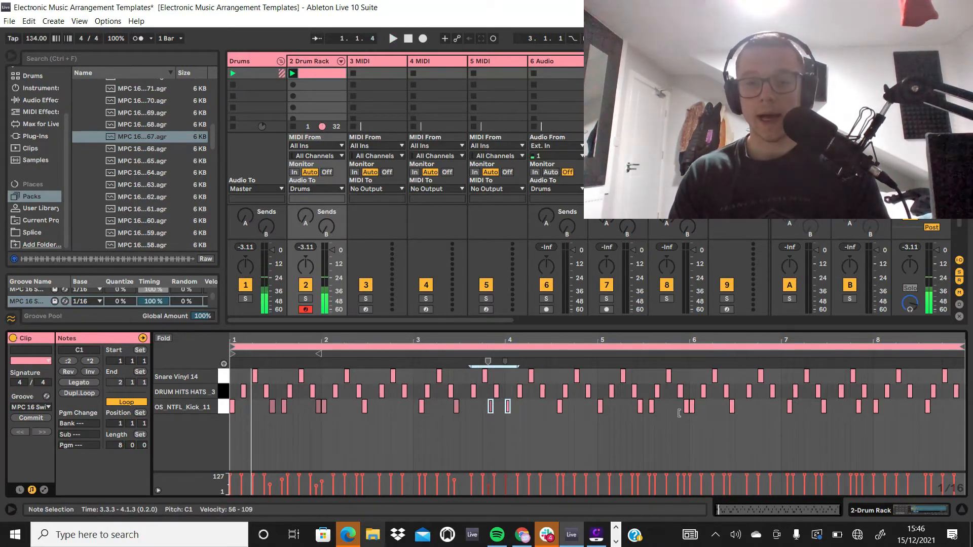
Step: Ramp the velocities of the two adjacent kick notes from 5.4.4 into bar 6 from 63 to 88 and play the pattern
drag(711, 420, 641, 404)
click(698, 432)
drag(703, 415, 681, 401)
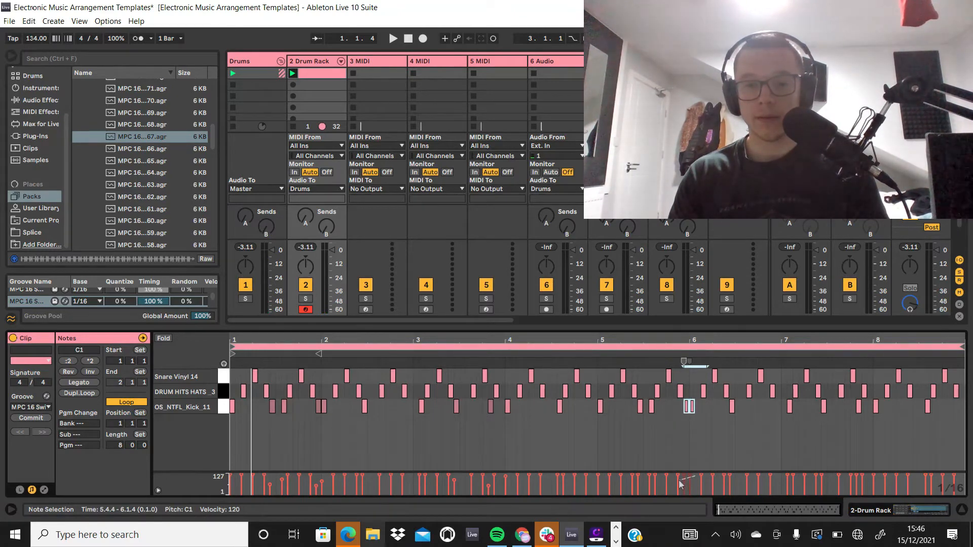
key(space)
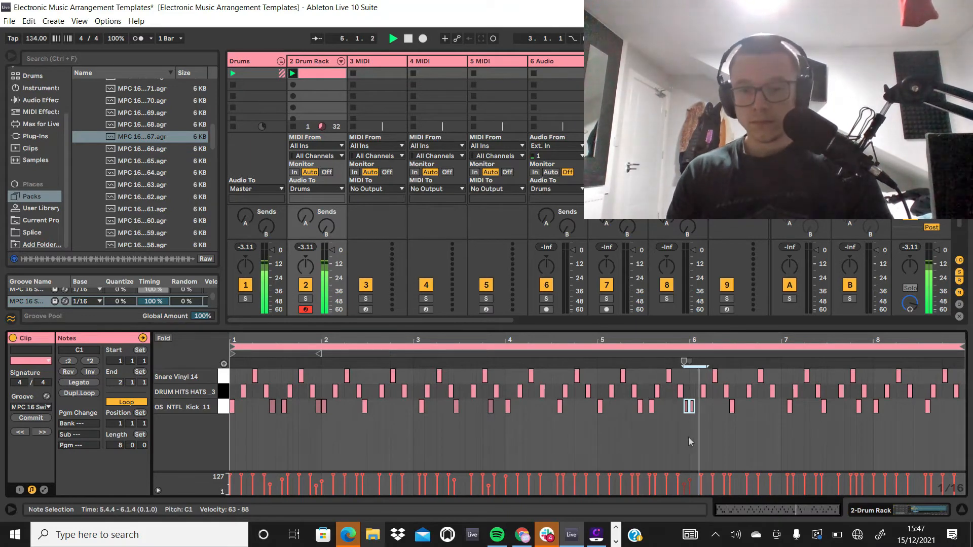
Step: Stop playback, show the Drum Rack's devices, and open the Ride folder in the Drum Hits library
click(312, 55)
key(space)
click(288, 112)
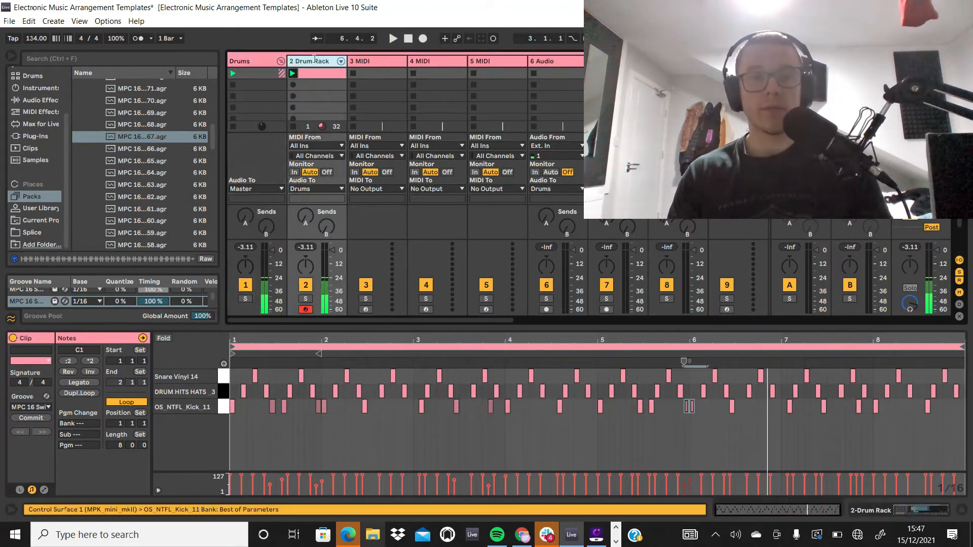
scroll(126, 191, up, 7)
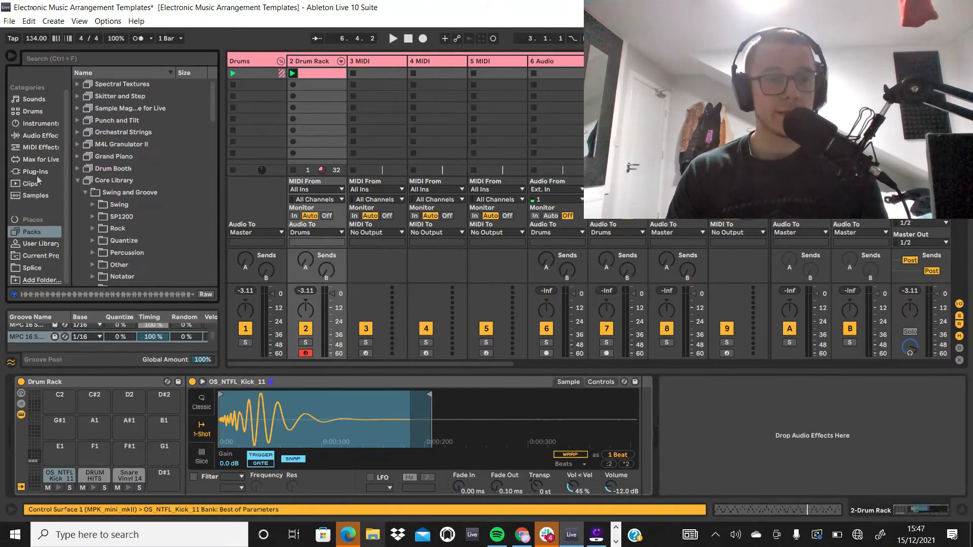
click(36, 126)
click(34, 112)
scroll(145, 116, up, 15)
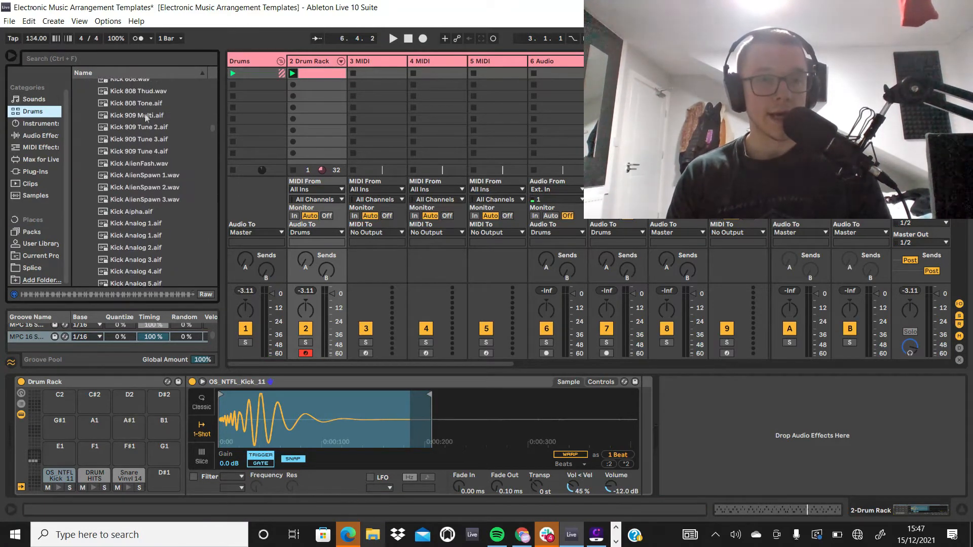
drag(210, 123, 213, 44)
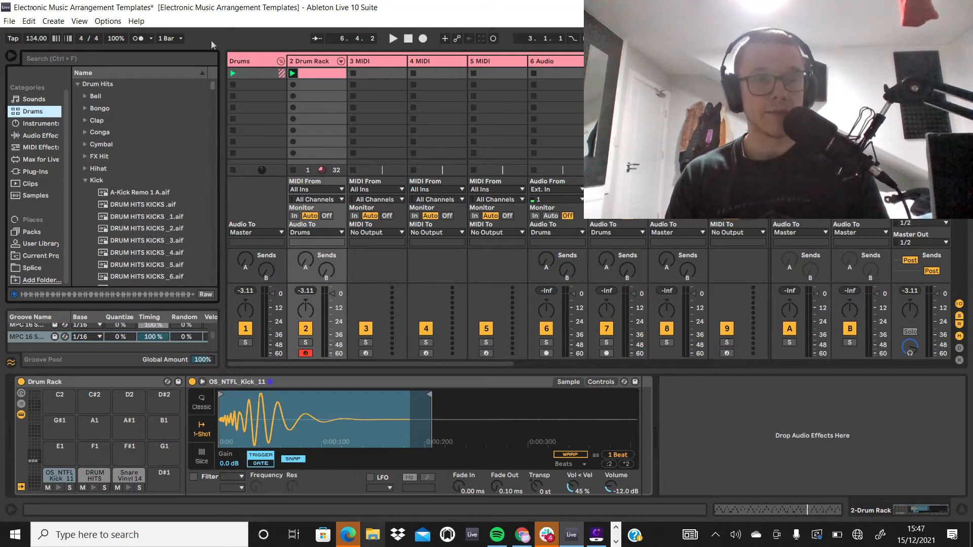
click(84, 181)
click(84, 205)
Step: Audition the A-Ping Ride 1 and Ride 1 samples
click(115, 216)
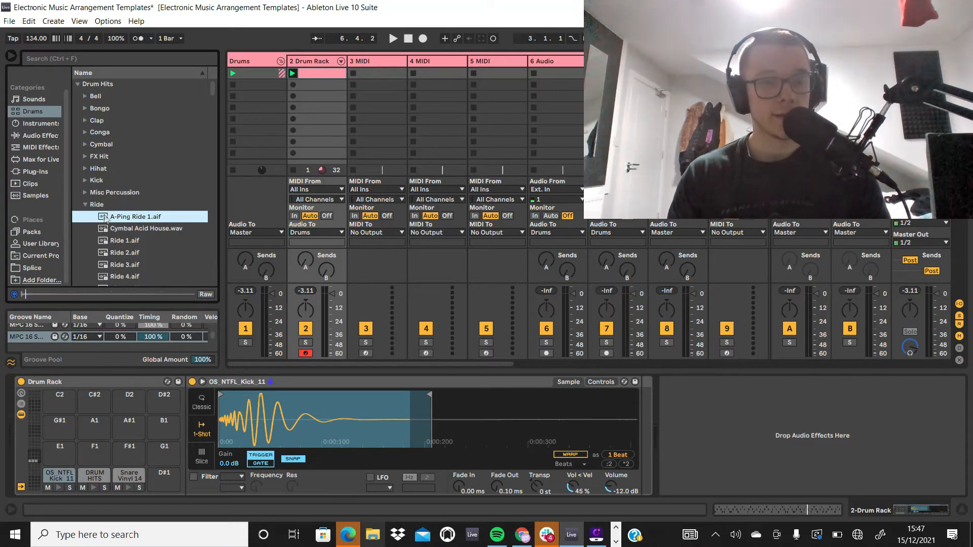
scroll(116, 217, down, 1)
click(115, 215)
click(117, 193)
scroll(119, 195, up, 1)
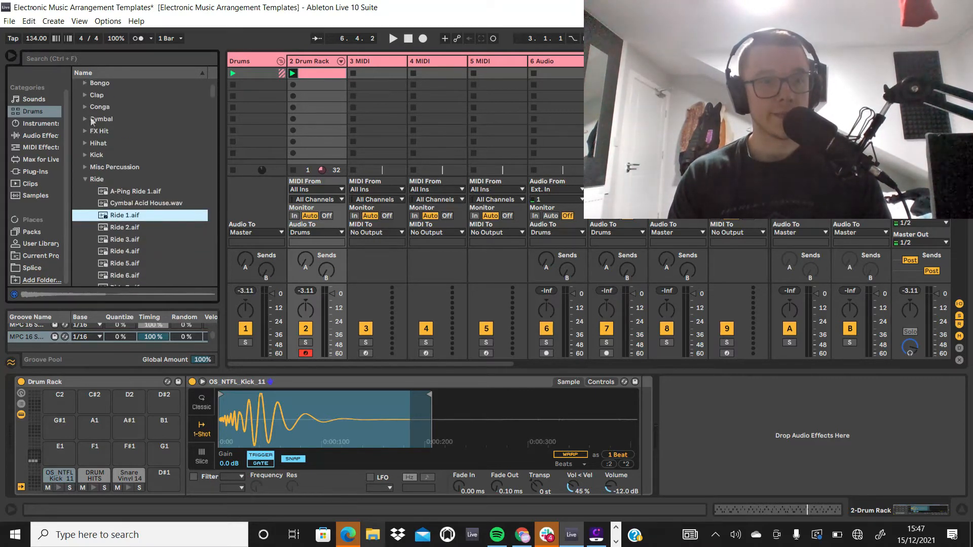
Step: Load Crash 909 from the Cymbal folder onto the empty D#1 pad and shorten its sample to about 0.1 s
click(93, 121)
click(137, 205)
click(139, 194)
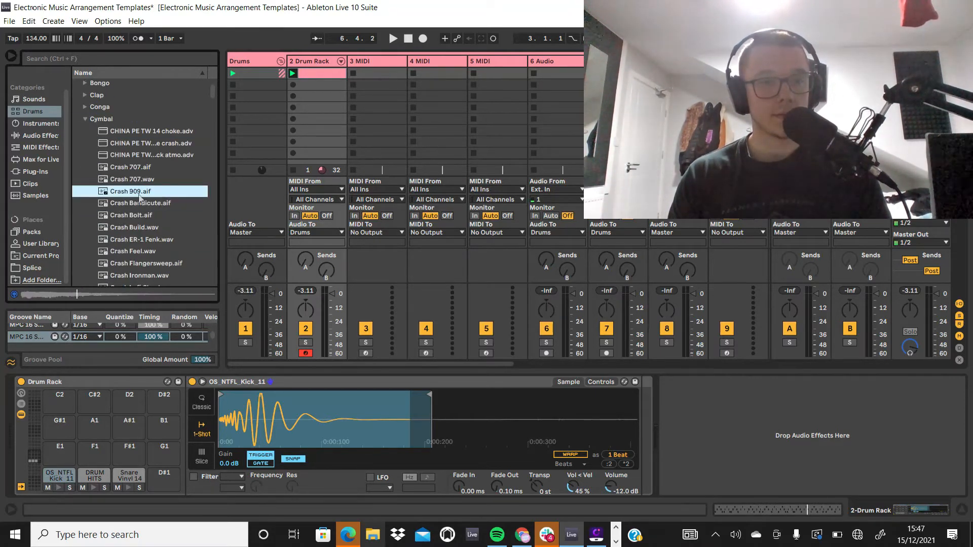
drag(130, 210, 163, 476)
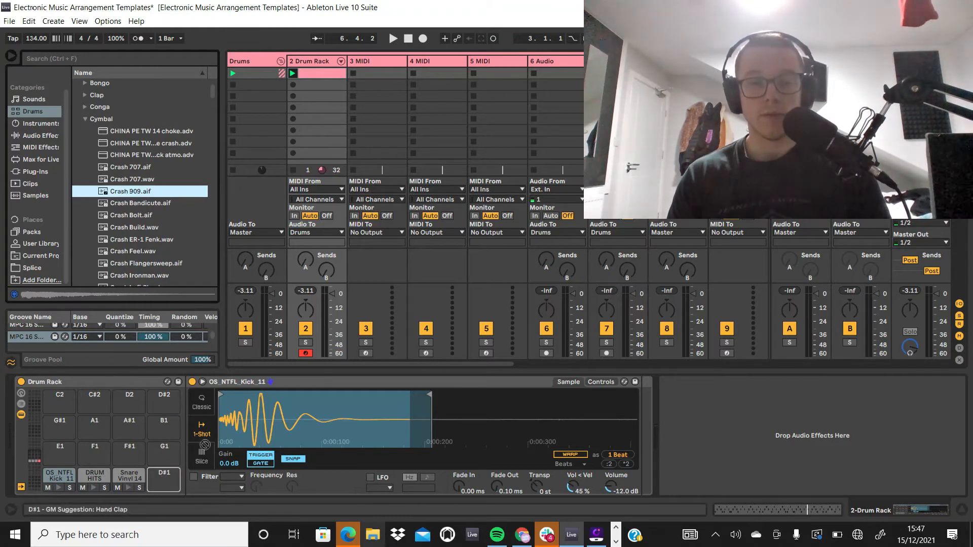
drag(635, 396, 261, 397)
click(156, 489)
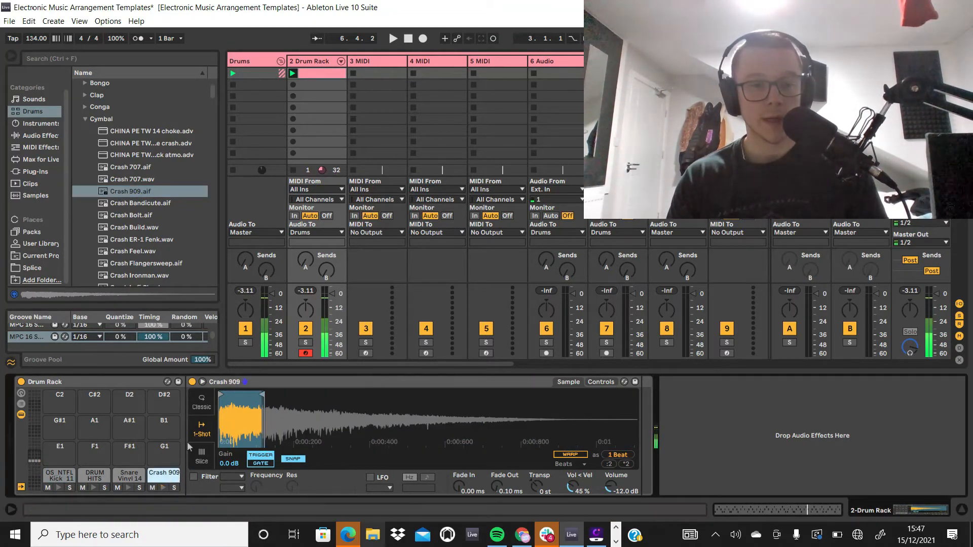
Step: Add a Crash 909 note at the very start of bar 1 in the drum clip and play it back
click(308, 80)
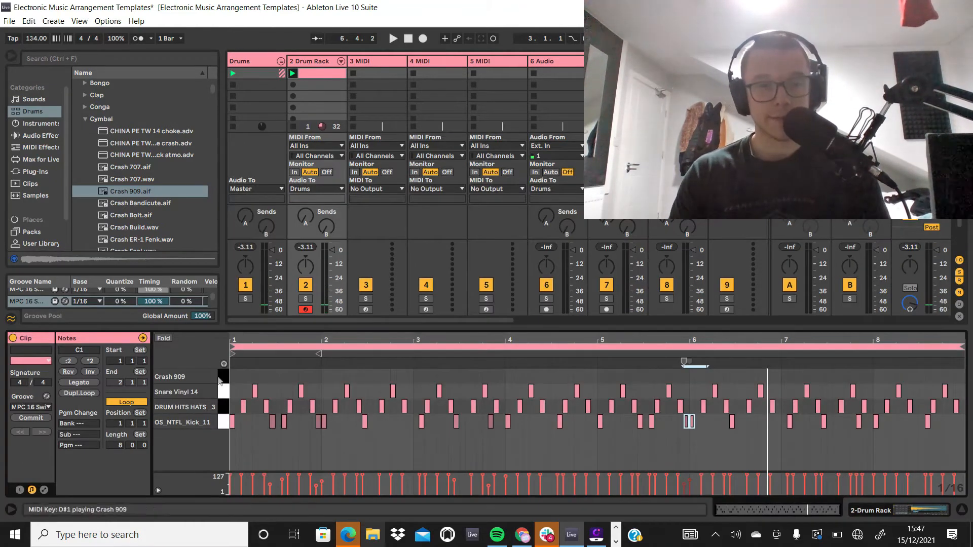
click(293, 74)
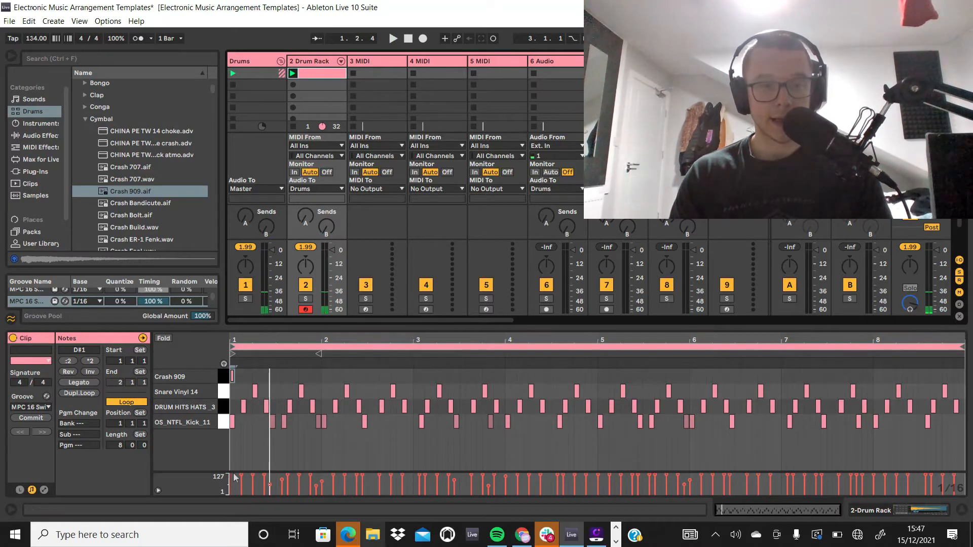
Step: Lower the velocity of the Crash 909 note at the start of bar 1 to 76 and play the clip
drag(234, 479, 235, 485)
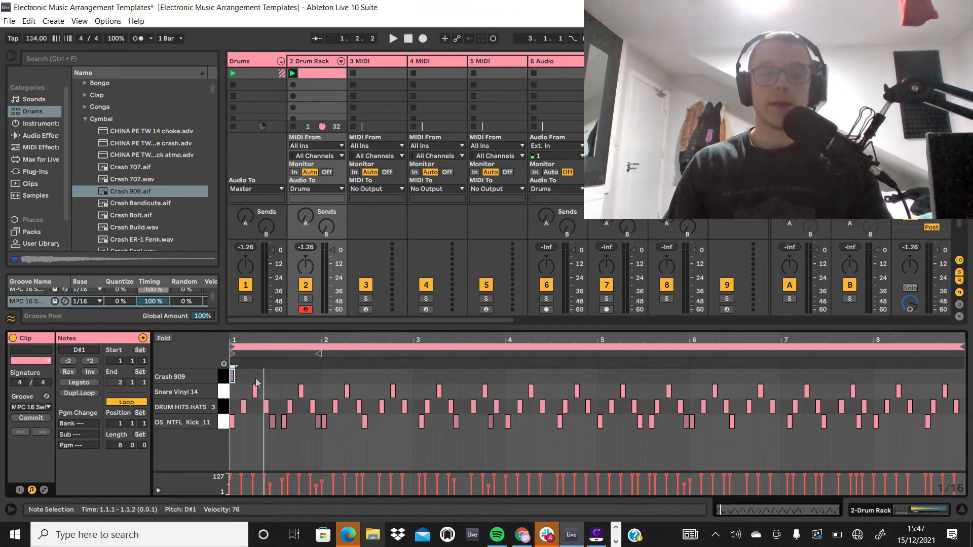
key(space)
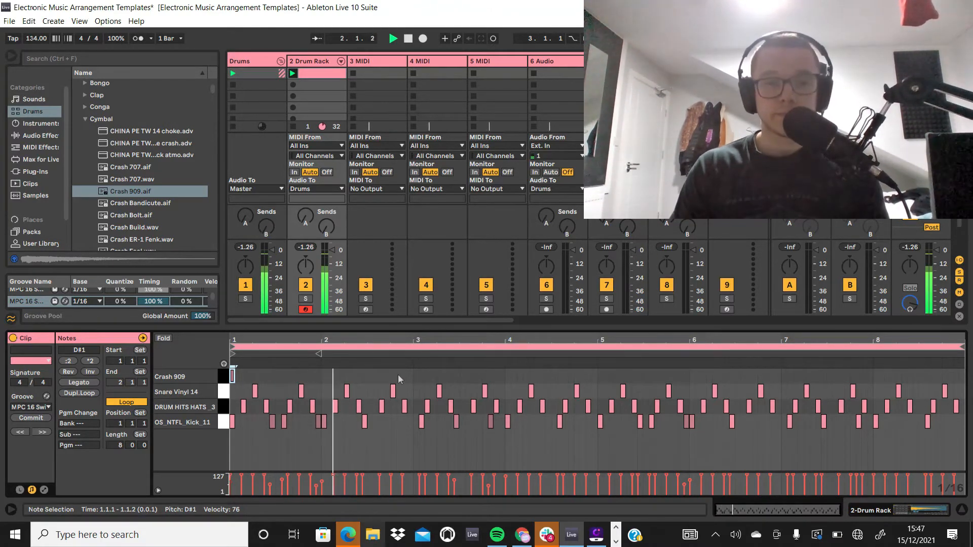
Step: Add Crash 909 notes at the very start of bars 3, 5 and 7 in the drum clip
double_click(411, 391)
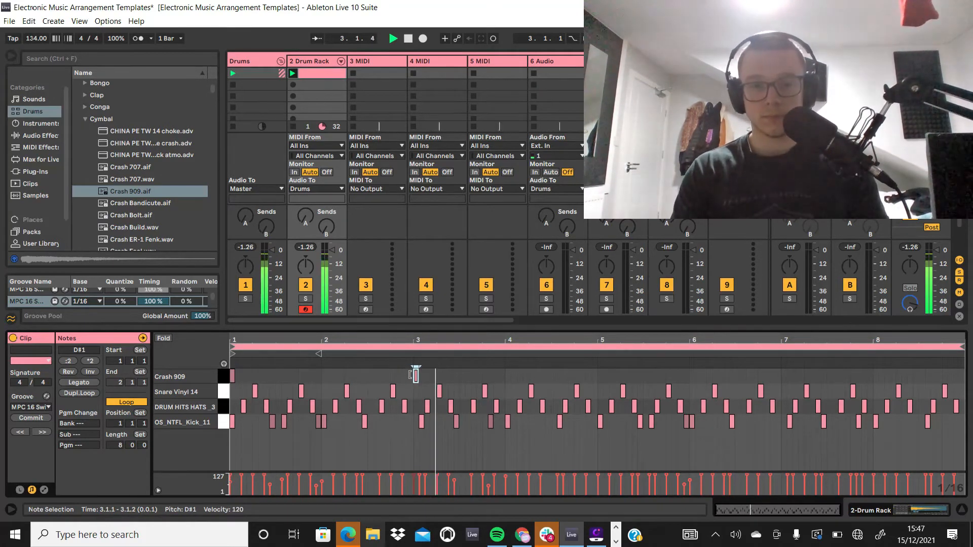
key(Up)
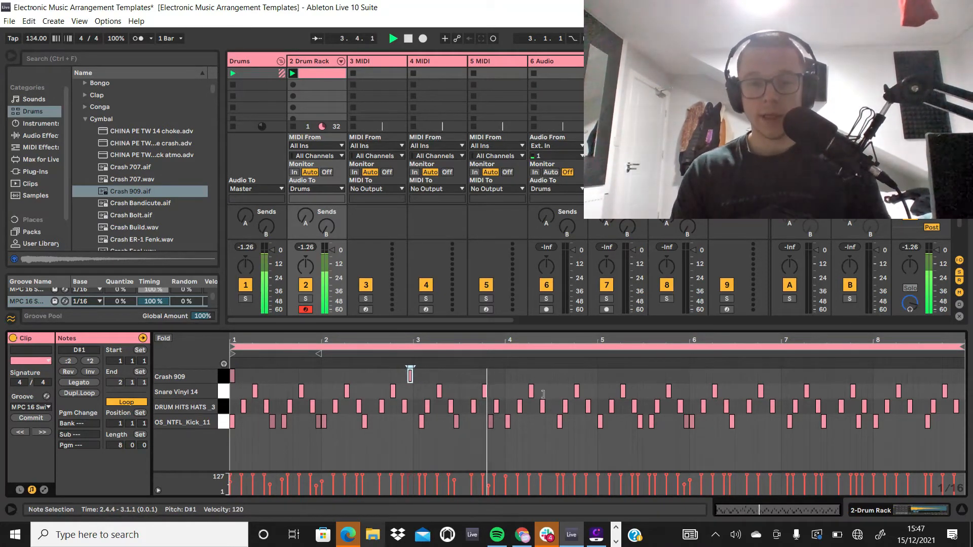
double_click(602, 378)
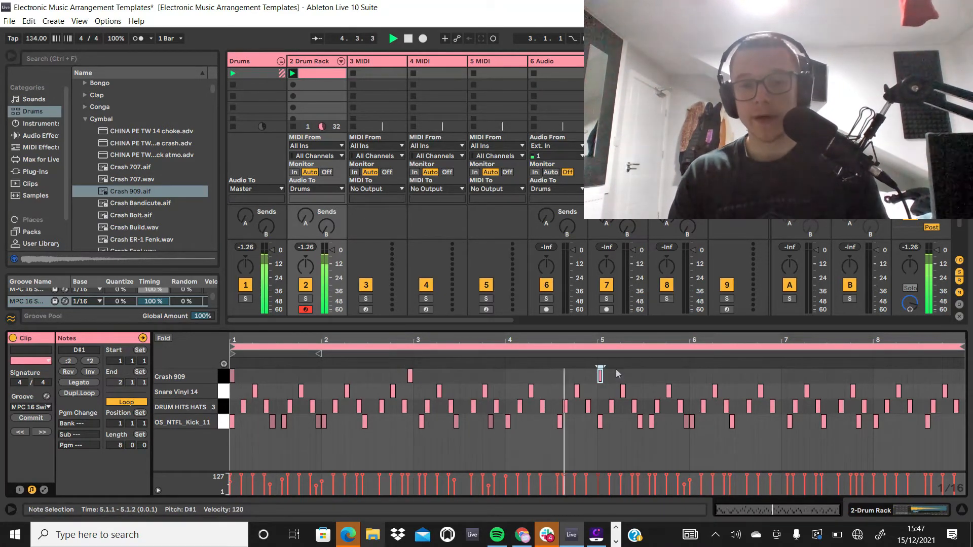
double_click(778, 376)
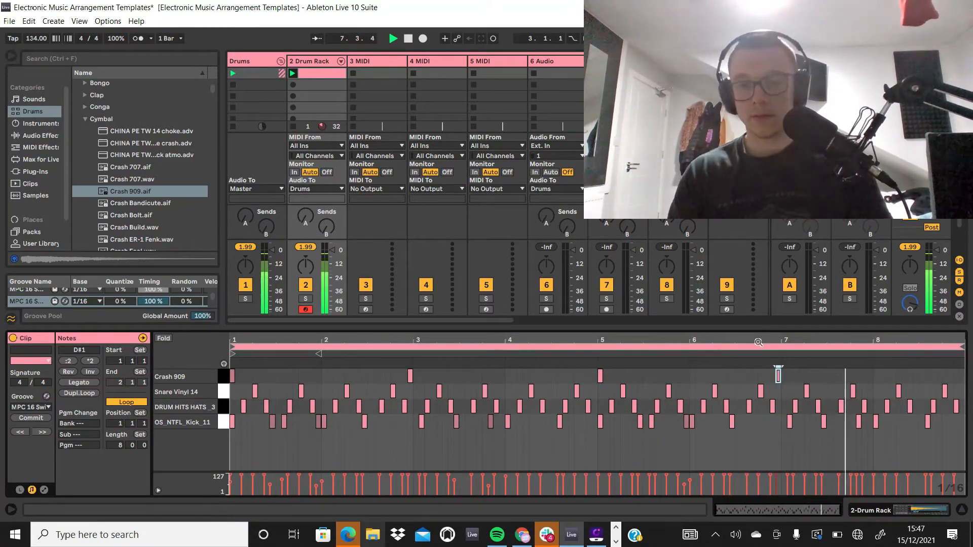
key(Right)
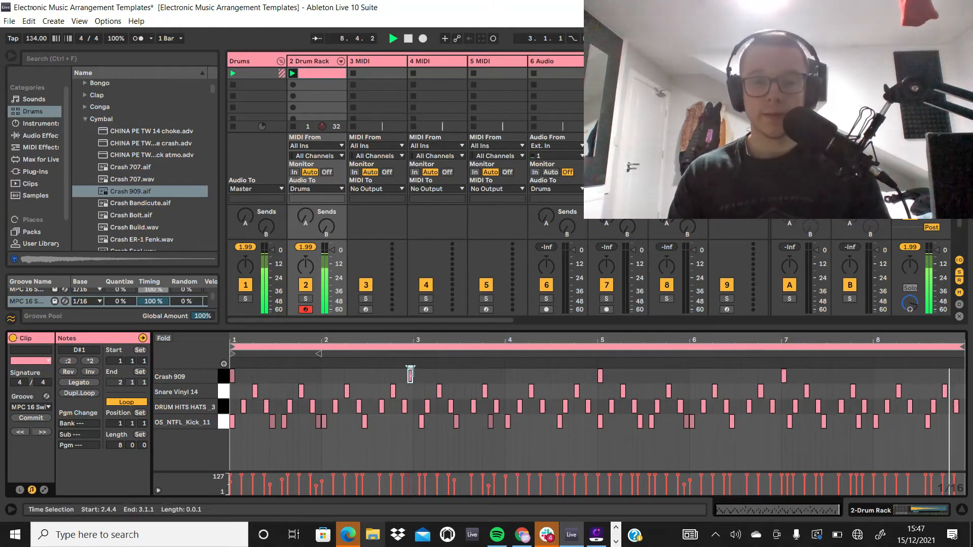
double_click(411, 375)
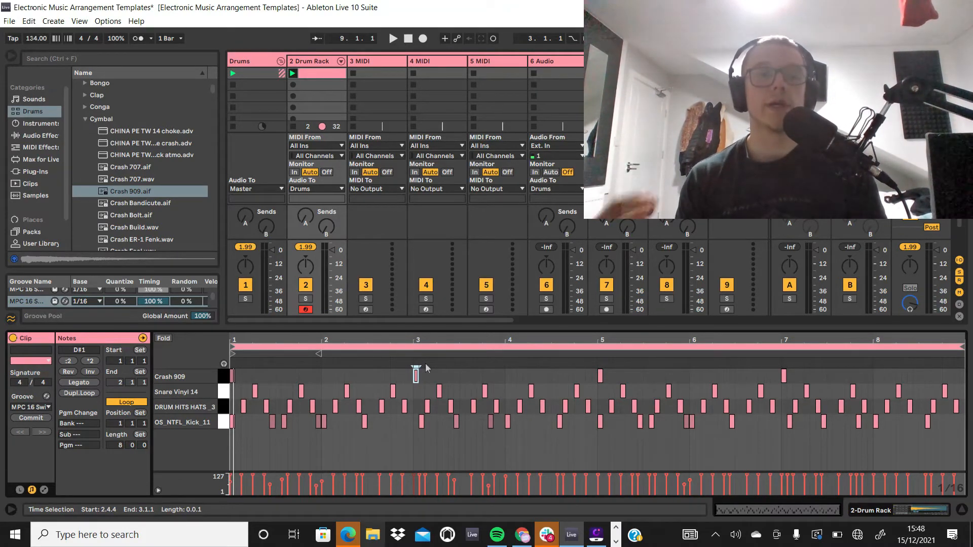
Step: Expand the Drum Rack track into its individual pad chains in the mixer and return to the drum clip's notes
click(304, 61)
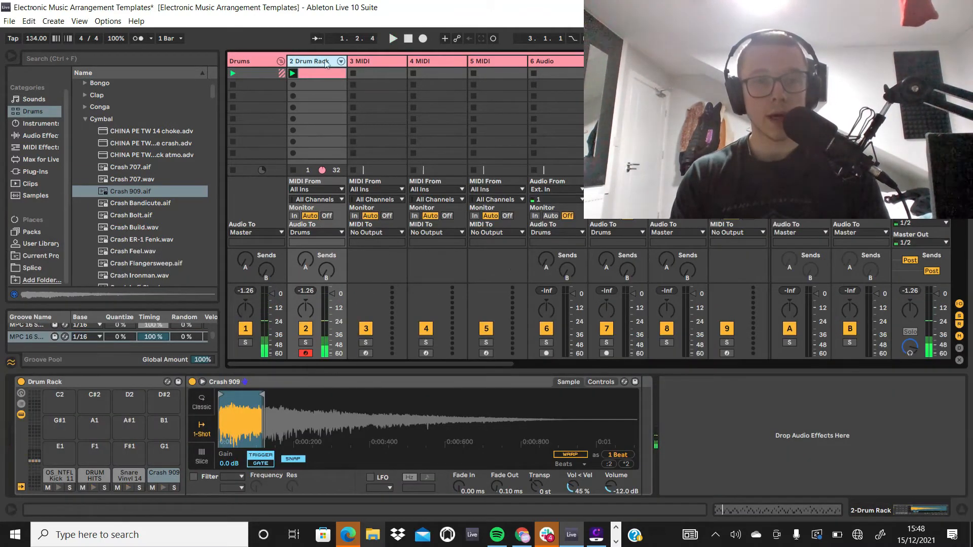
click(341, 62)
click(340, 77)
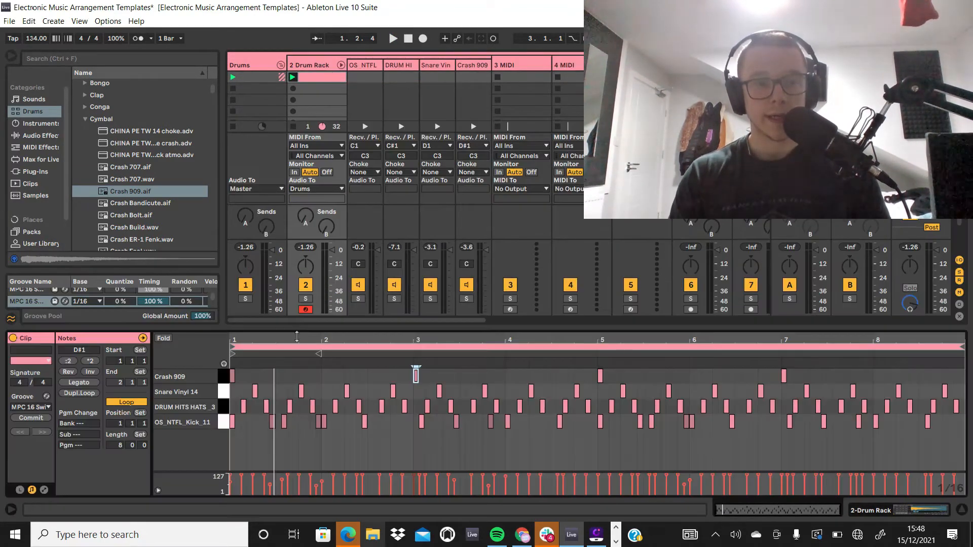
Step: Select all four Crash 909 notes in the clip, lower their velocity together and play back the opening bars
drag(829, 370, 231, 380)
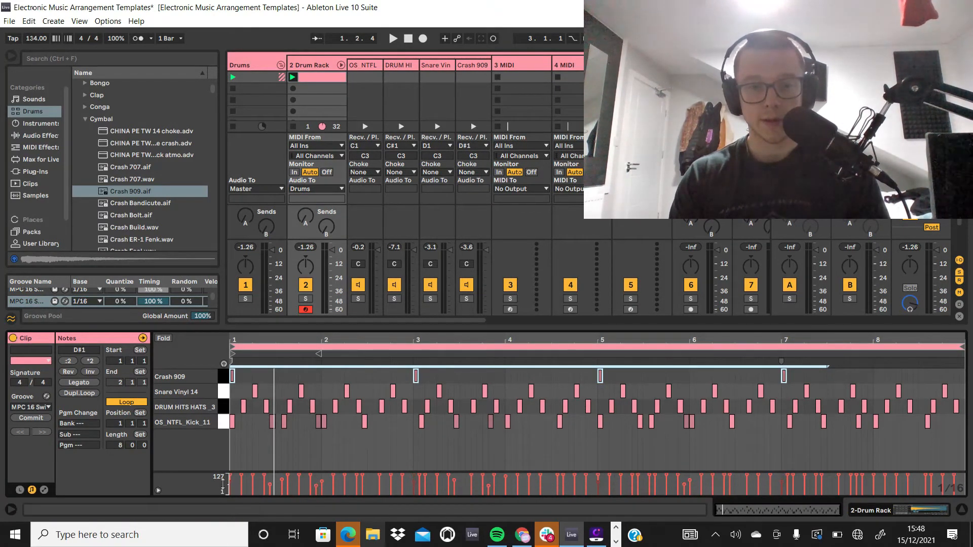
key(space)
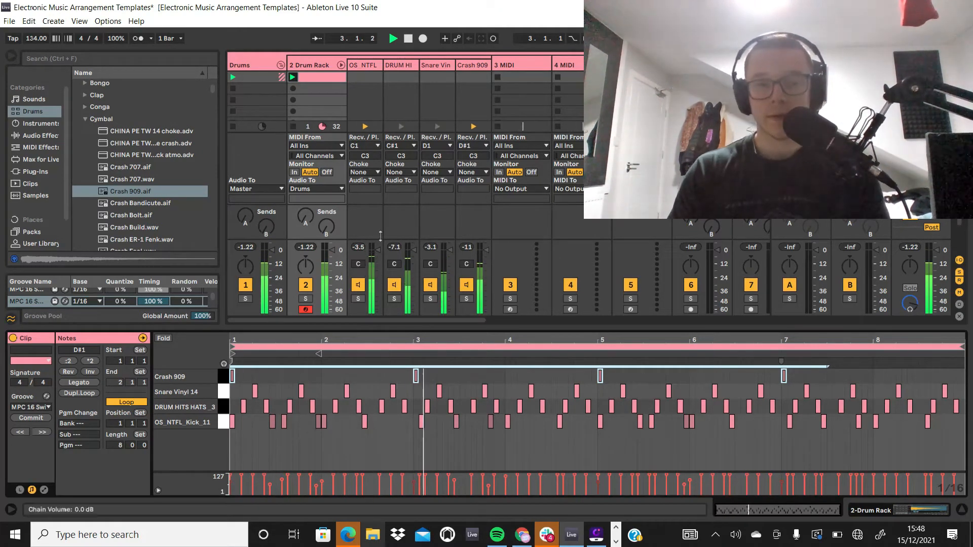
key(space)
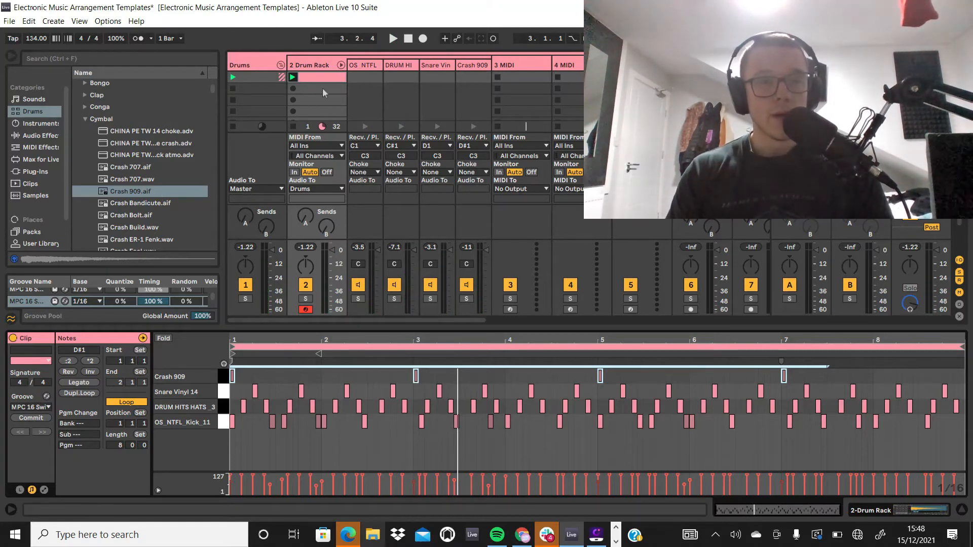
Step: Close the Cymbal folder, open the Hihat folder in the Drums library and audition the DRUM HITS HATS _3 sample
double_click(317, 66)
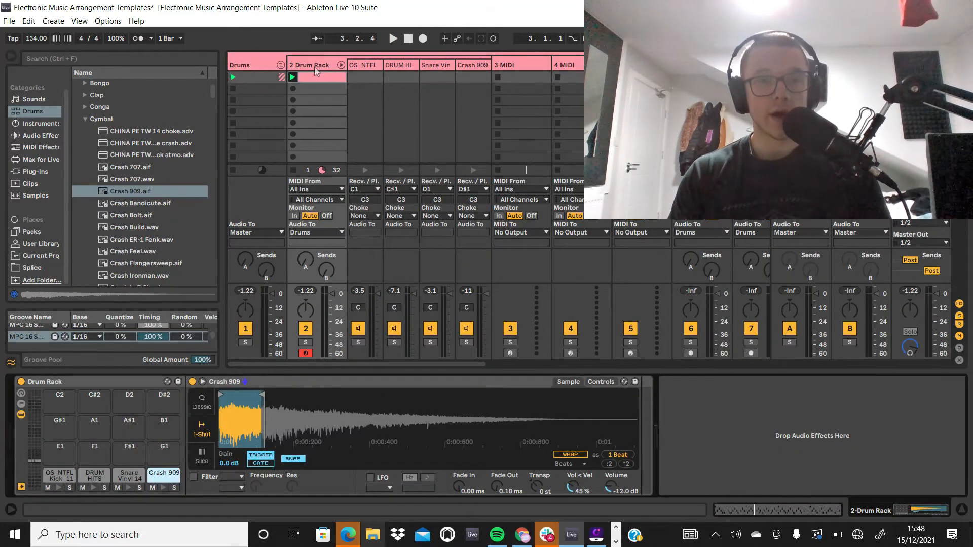
click(317, 76)
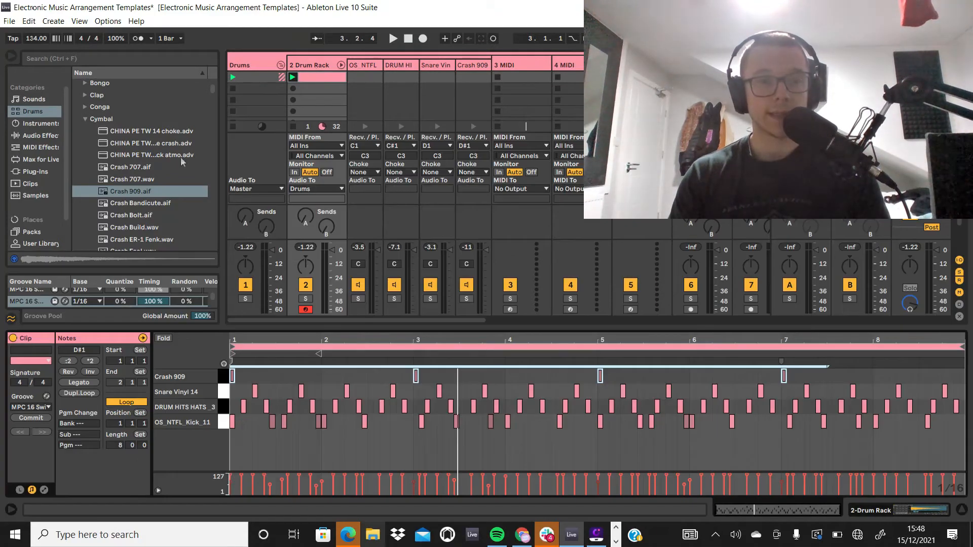
click(82, 118)
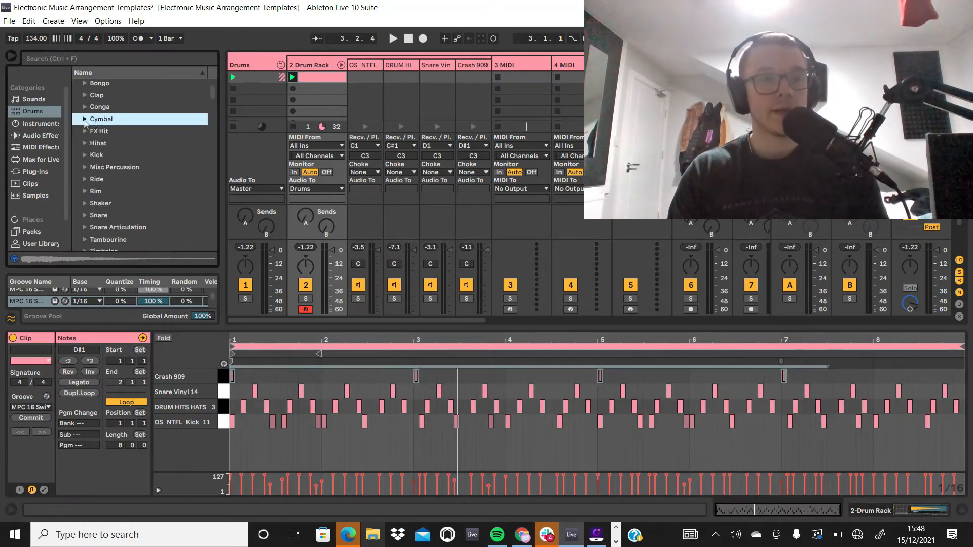
scroll(77, 137, down, 1)
click(86, 131)
scroll(132, 147, down, 3)
click(144, 151)
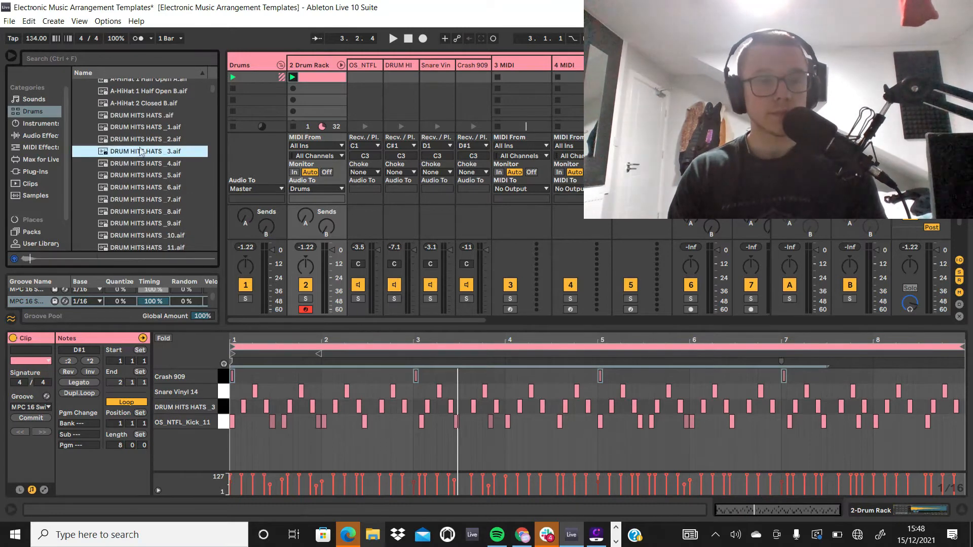
Step: Audition further Hihat folder samples, including Hihat Trax Open, Hihat-606-Combo and Hihat-606-Closed
scroll(146, 147, down, 3)
scroll(149, 121, up, 1)
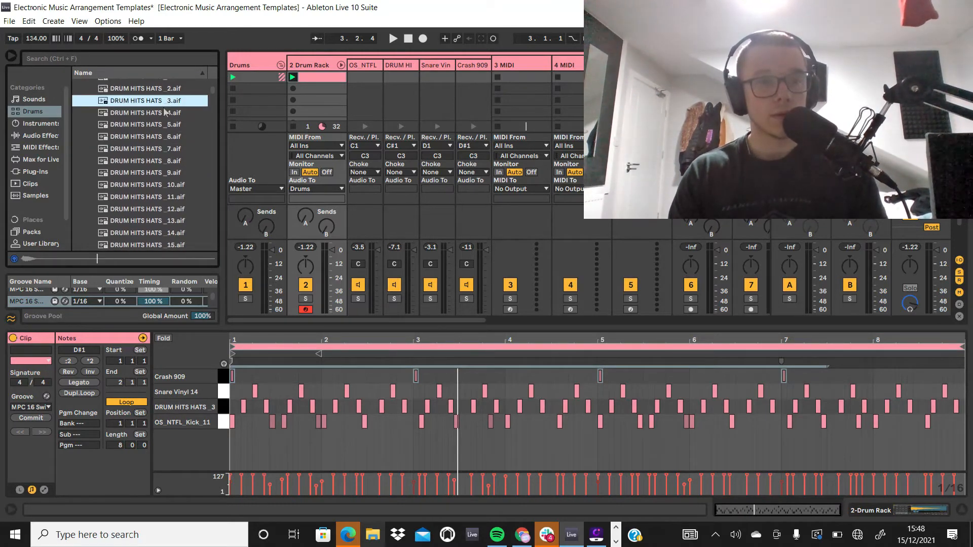
scroll(165, 111, down, 5)
click(154, 175)
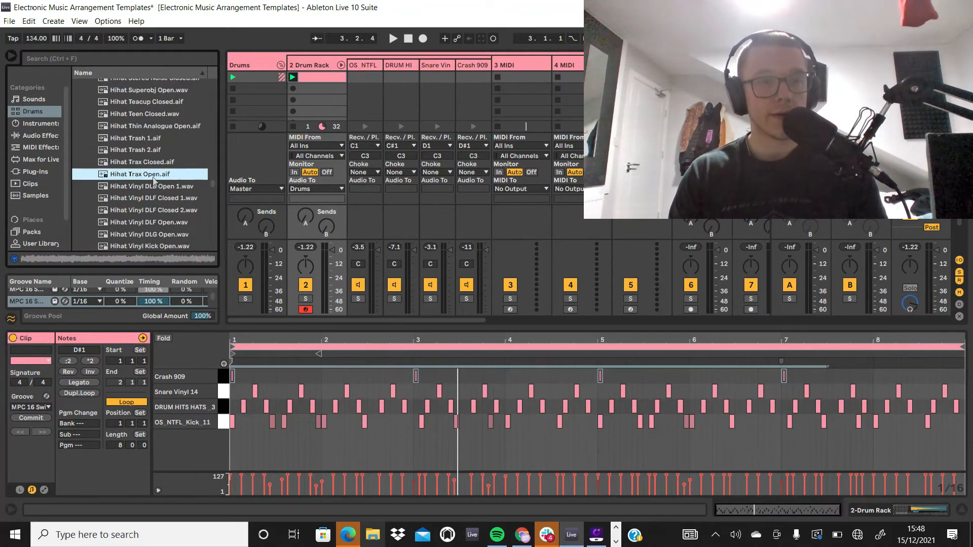
scroll(164, 172, down, 6)
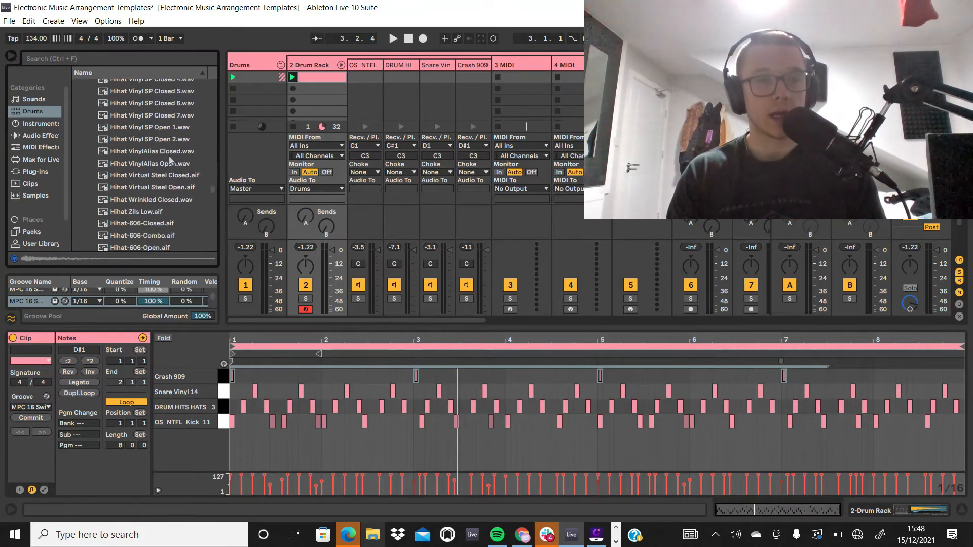
click(170, 153)
scroll(169, 152, down, 5)
click(170, 146)
scroll(170, 147, down, 2)
click(169, 147)
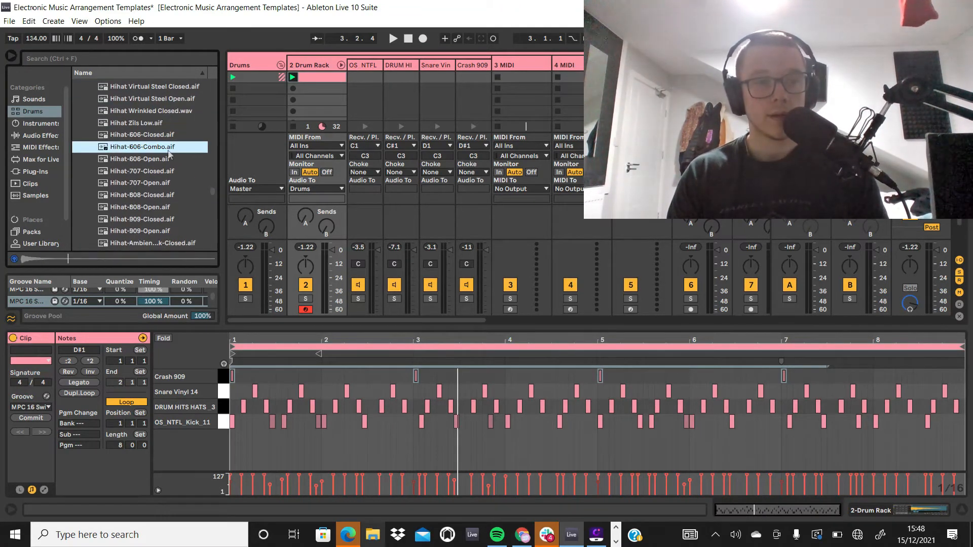
click(172, 136)
Step: Load Hihat-606-Closed onto the empty E1 pad of the Drum Rack and reopen the drum clip
click(309, 67)
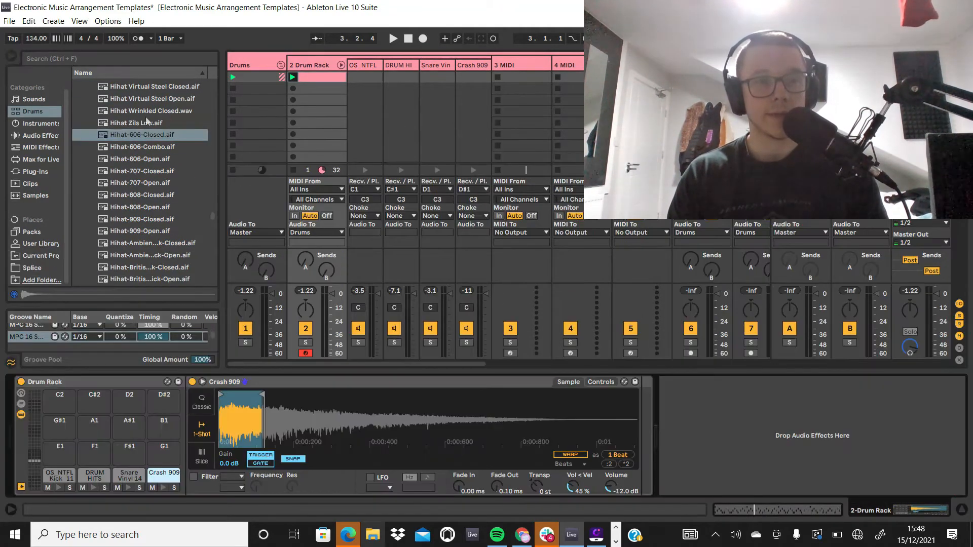
drag(136, 140, 60, 450)
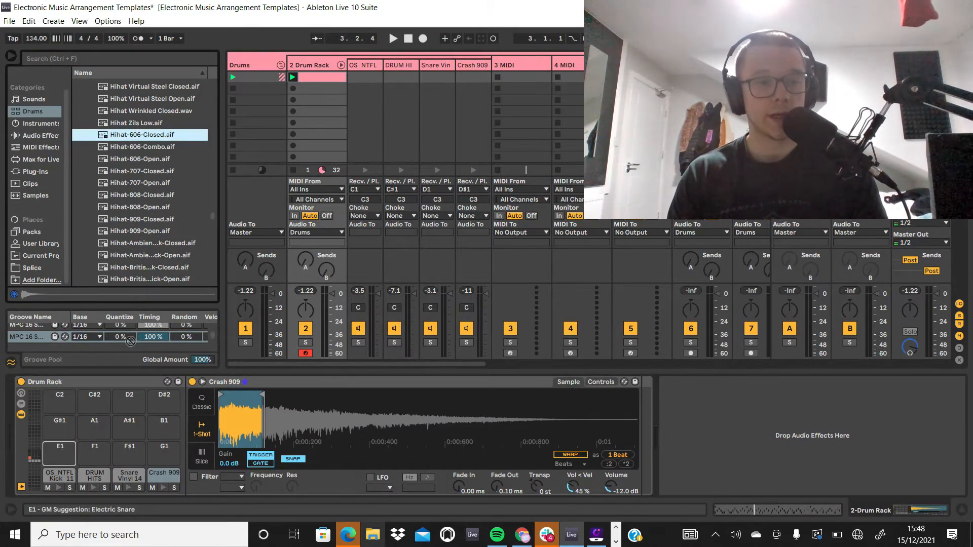
click(323, 77)
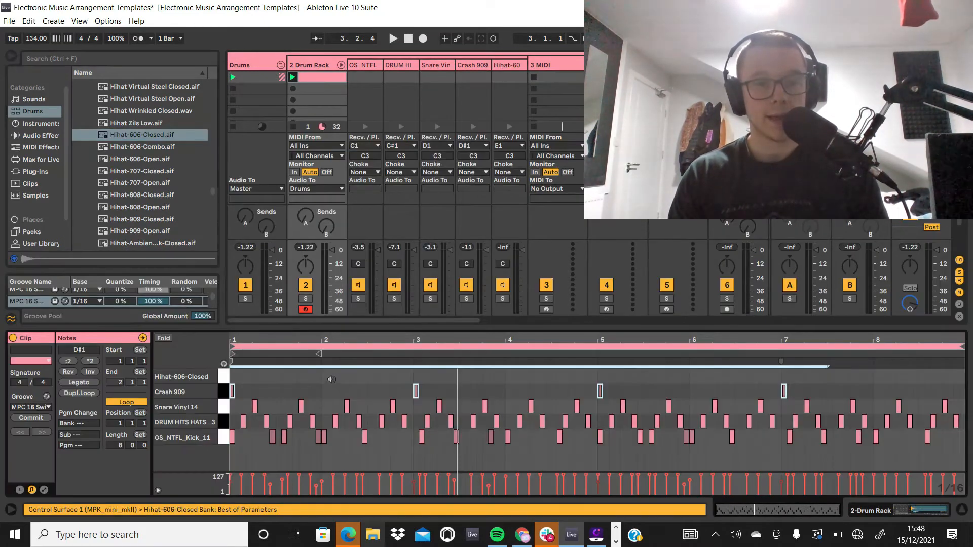
Step: Add four consecutive sixteenth Hihat-606-Closed notes from the start of bar 2 and briefly play the clip
click(327, 381)
double_click(324, 380)
key(ctrl+d)
key(ctrl+d)
key(ctrl+d)
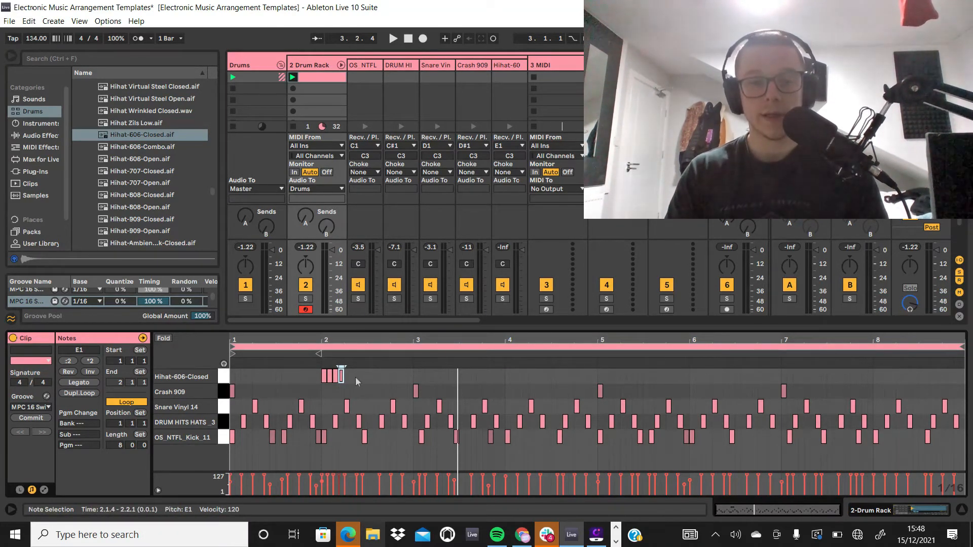
key(space)
key(space)
Step: Select the four Hihat-606-Closed notes at the start of bar 2
drag(354, 376, 266, 383)
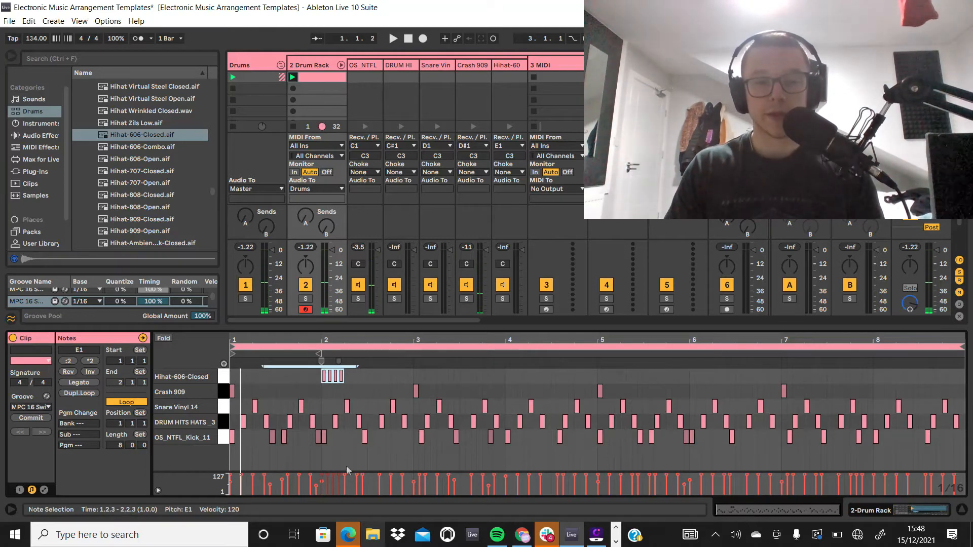
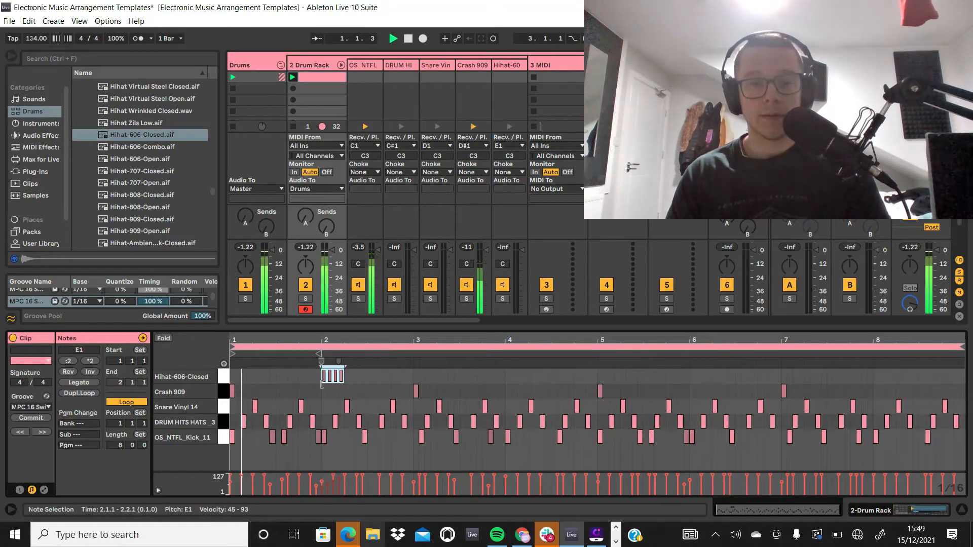
Step: Move the four Hihat-606-Closed notes from the start of bar 2 back to the beginning of the clip
click(323, 385)
key(space)
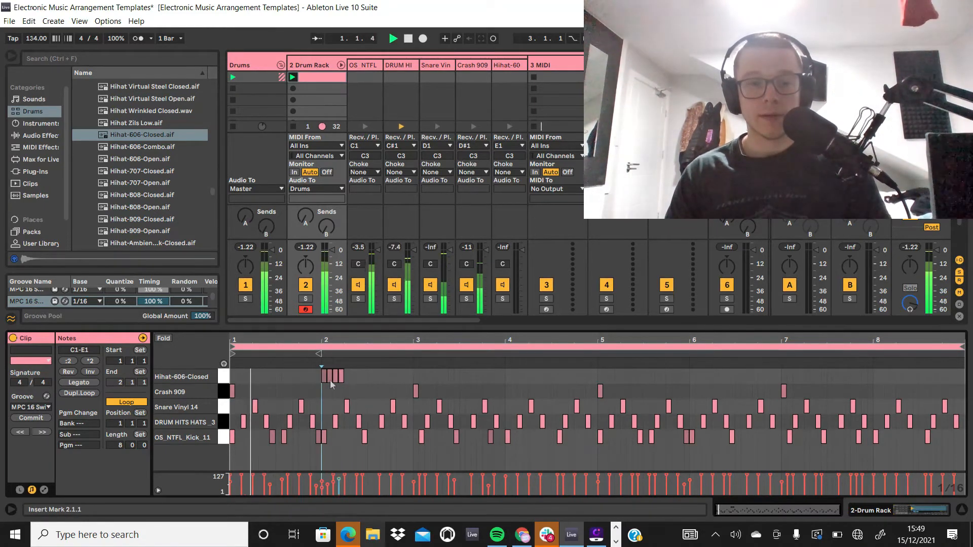
drag(323, 385, 349, 374)
key(space)
key(Left)
key(Left)
key(Left)
key(Left)
key(Left)
key(Left)
key(Left)
key(Left)
key(Left)
key(Left)
key(Left)
key(Left)
key(Left)
key(Left)
key(Left)
key(Left)
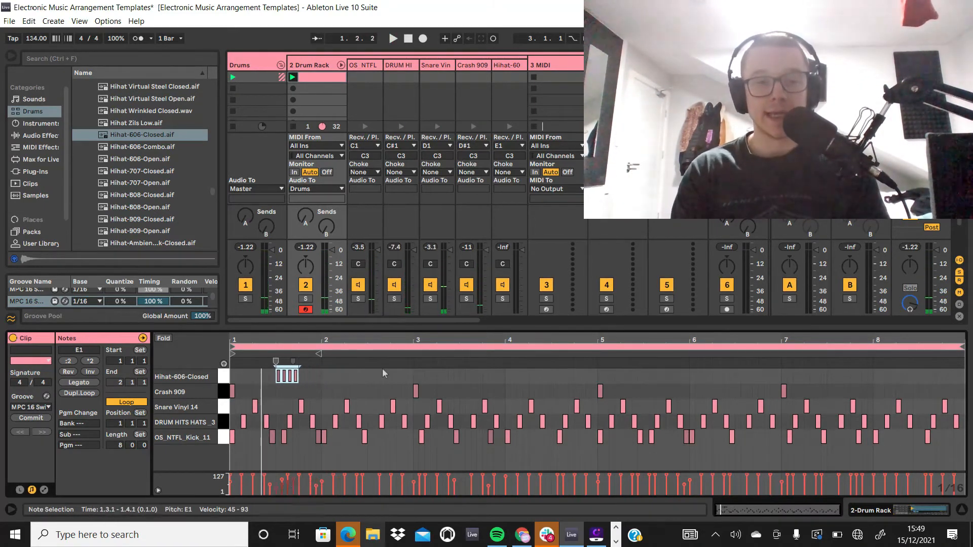
Step: Duplicate the four-note Hihat-606-Closed group repeatedly until sixteenth notes fill all 8 bars of the clip
key(ctrl+d)
key(ctrl+d)
key(ctrl+d)
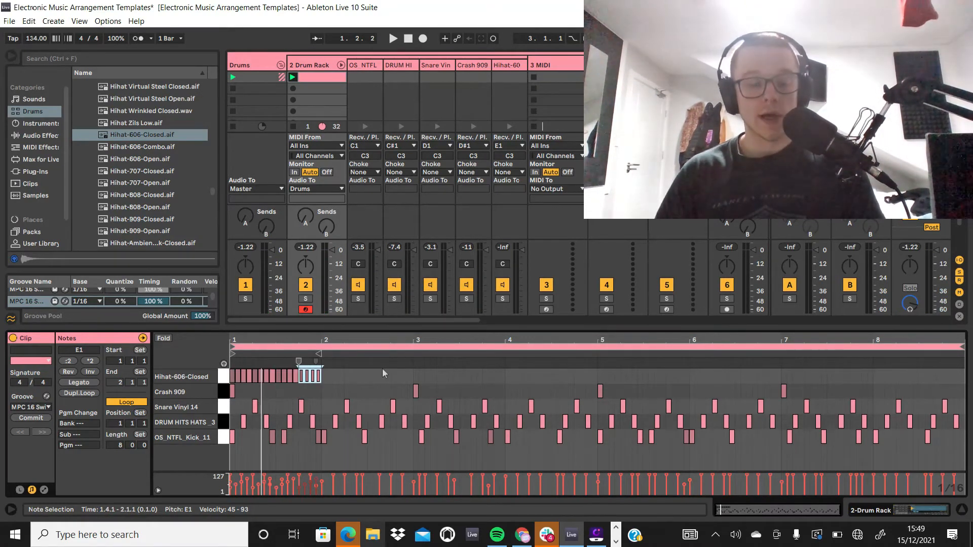
key(ctrl+d)
key(ctrl+d)
key(ctrl+d)
key(ctrl+d)
key(ctrl+d)
key(ctrl+d)
key(ctrl+d)
key(ctrl+d)
key(ctrl+d)
key(ctrl+d)
key(ctrl+d)
key(ctrl+d)
key(ctrl+d)
key(ctrl+d)
key(ctrl+d)
key(ctrl+d)
key(ctrl+d)
key(ctrl+d)
key(ctrl+d)
key(ctrl+d)
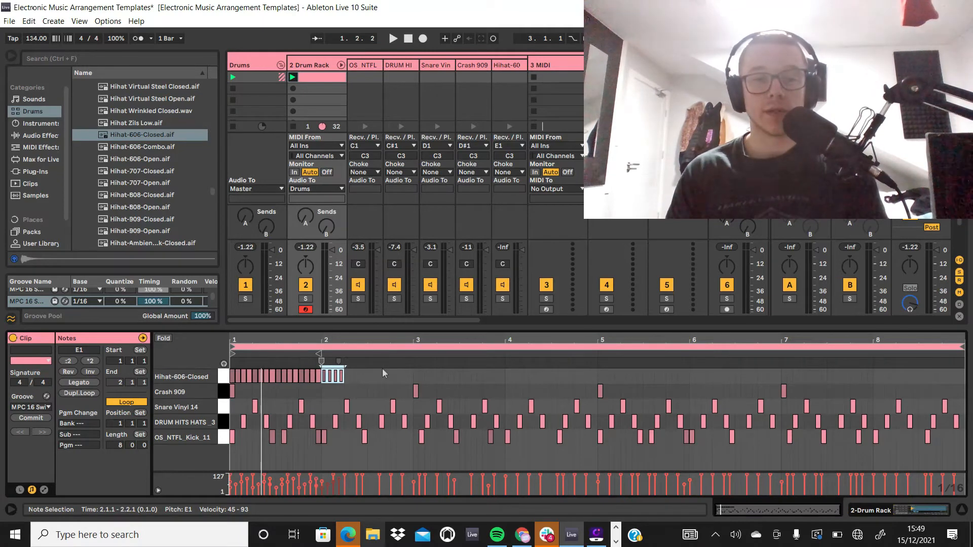
key(ctrl+d)
key(ctrl+d)
key(ctrl+d)
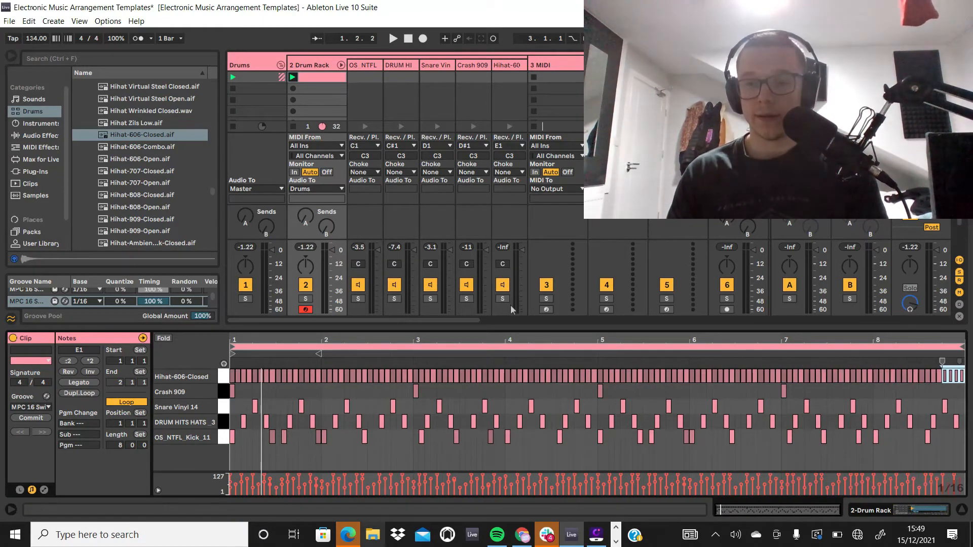
Step: Play back the pattern and turn down the Hihat-606-Closed chain's volume in the Drum Rack
key(space)
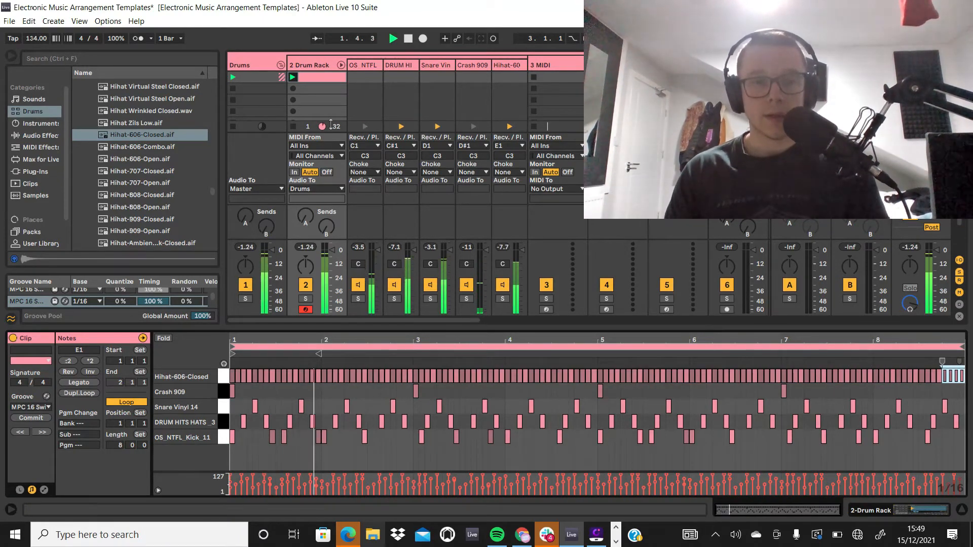
key(space)
click(342, 65)
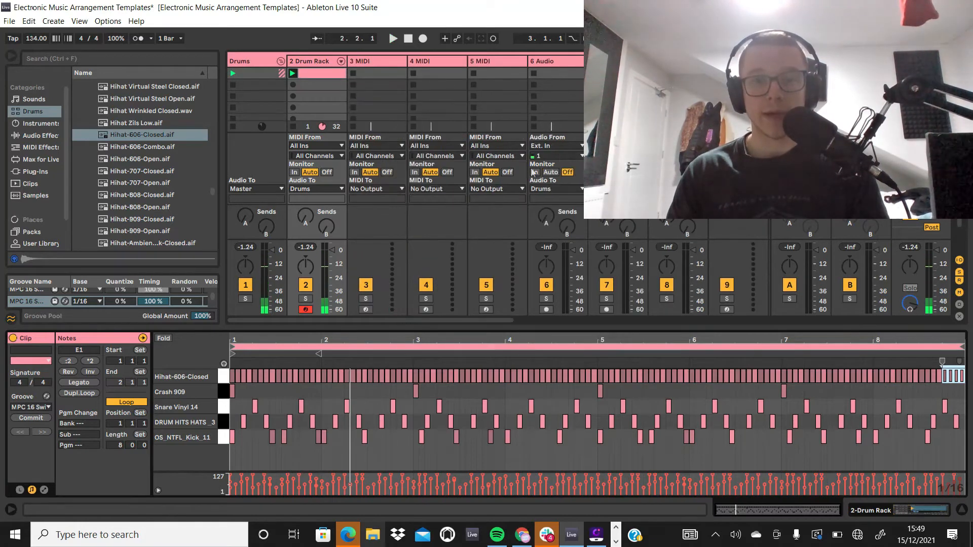
click(340, 61)
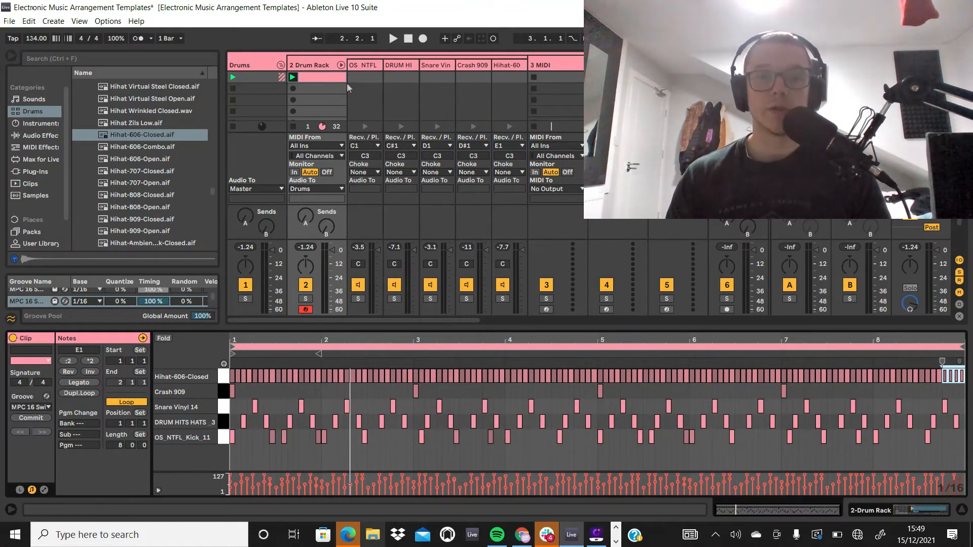
key(space)
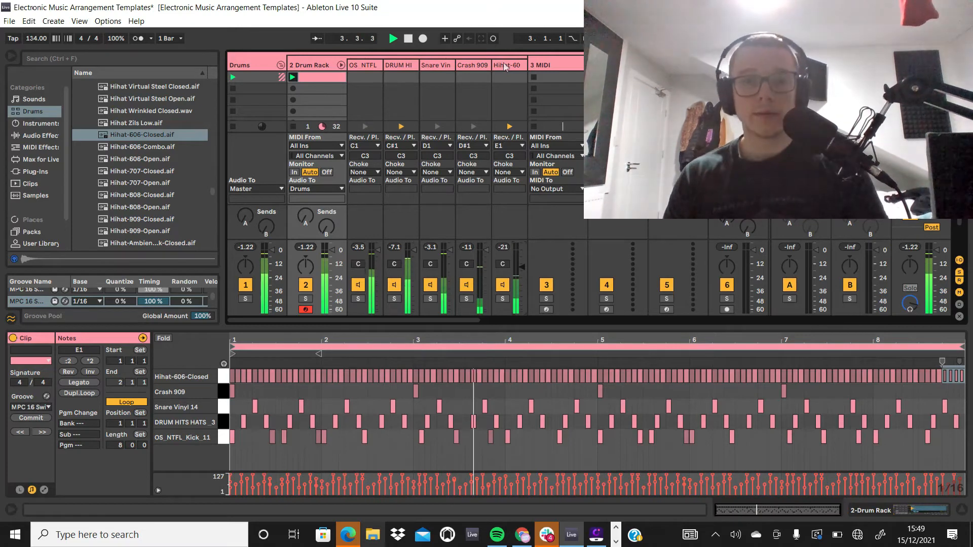
key(space)
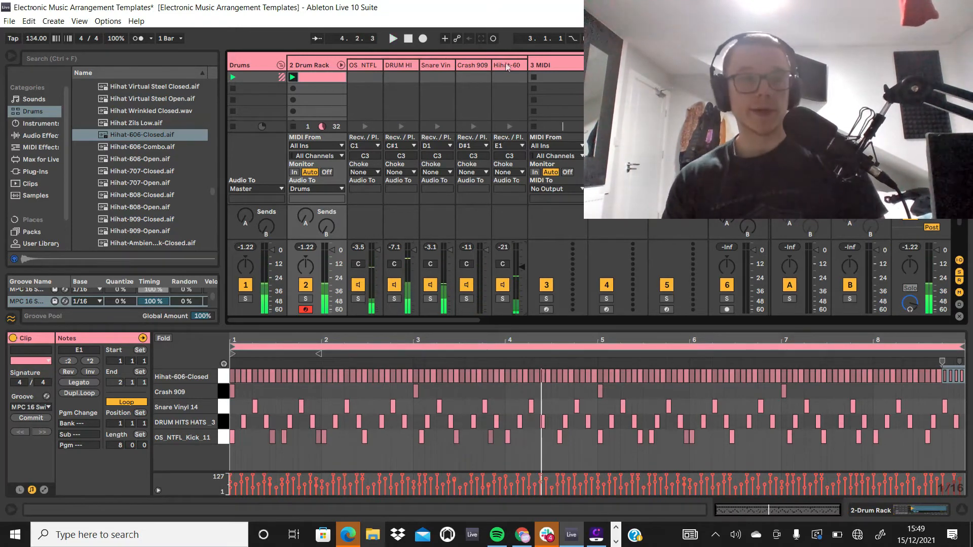
Step: Audition the Hihat-909-Closed sample and play the drum pattern again while browsing further hi-hat samples
scroll(170, 157, down, 2)
click(170, 156)
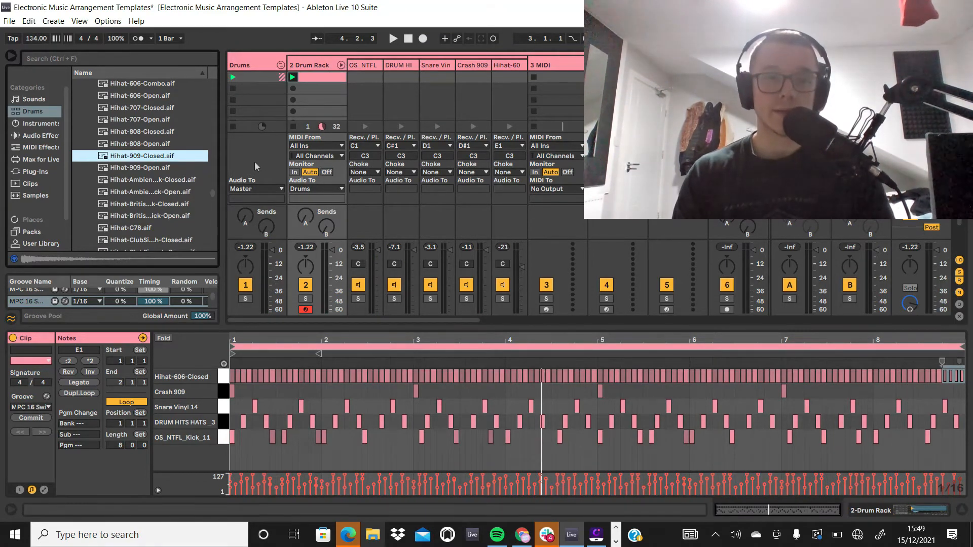
scroll(255, 162, down, 3)
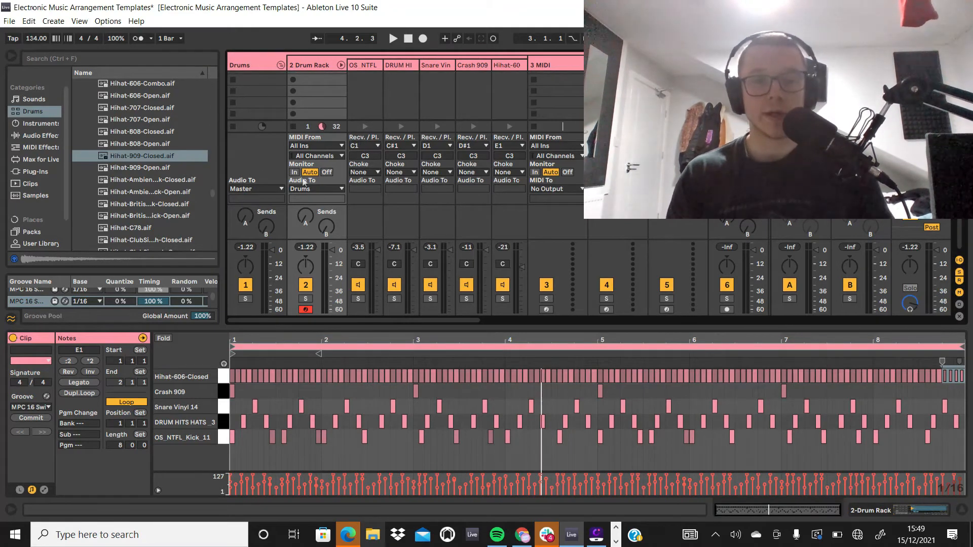
key(space)
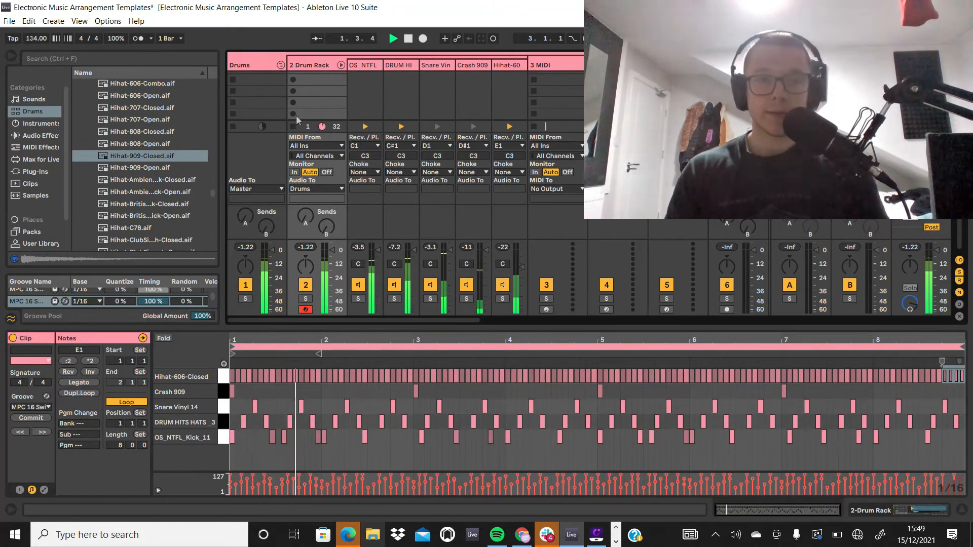
scroll(175, 188, down, 3)
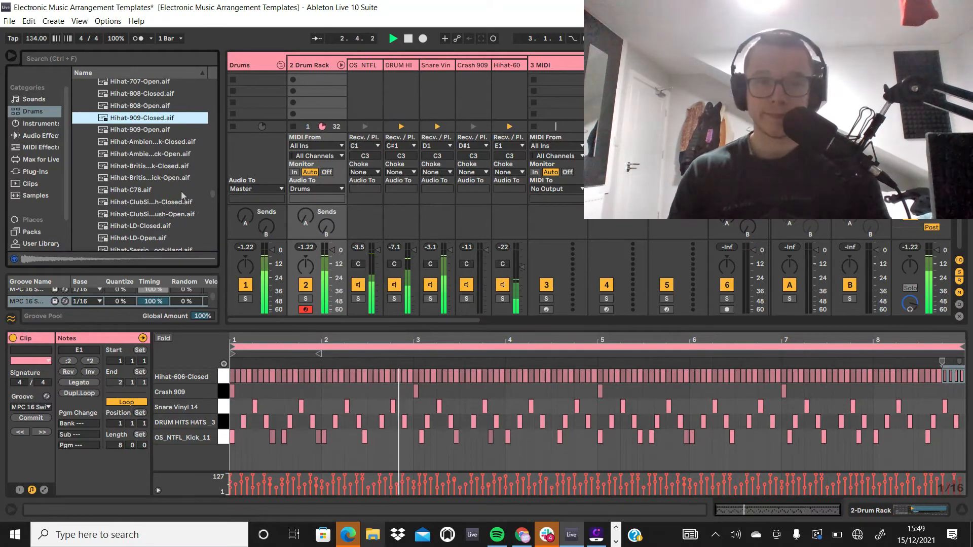
Step: Stop playback, fold away the Drum Rack's chains and show the track's devices
click(341, 64)
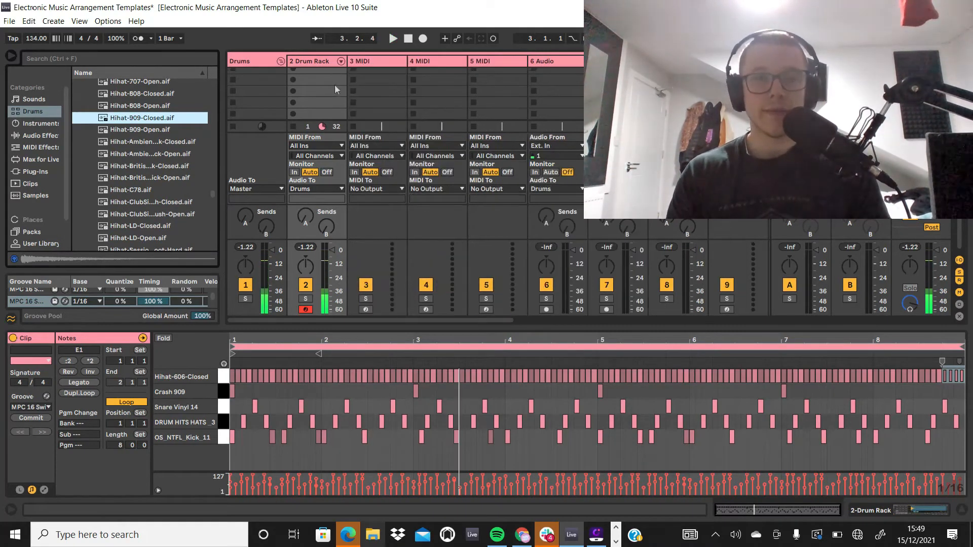
key(space)
click(327, 66)
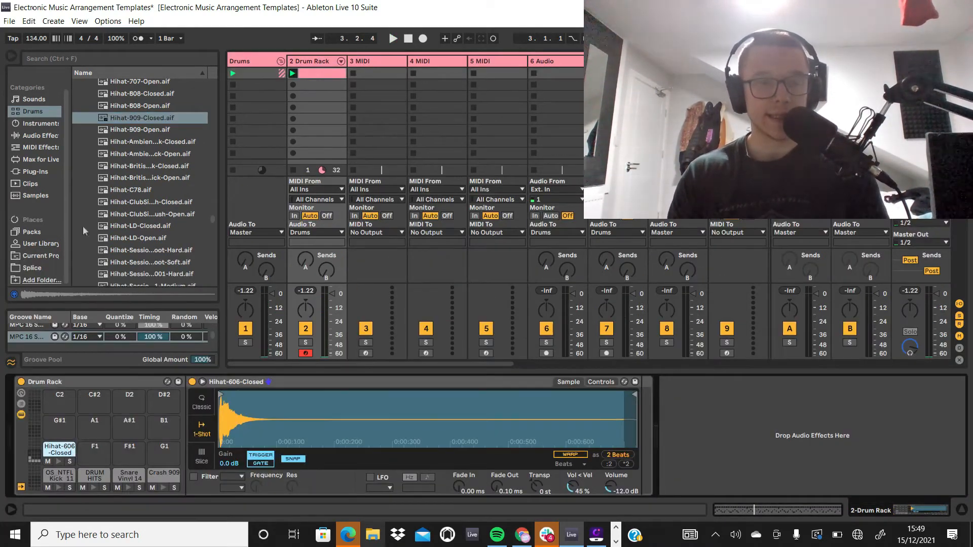
Step: Collapse the Hihat folder and audition Bongo High Open-Soft and Timbales High Open-Hard from the Drum Hits folders
scroll(137, 117, up, 5)
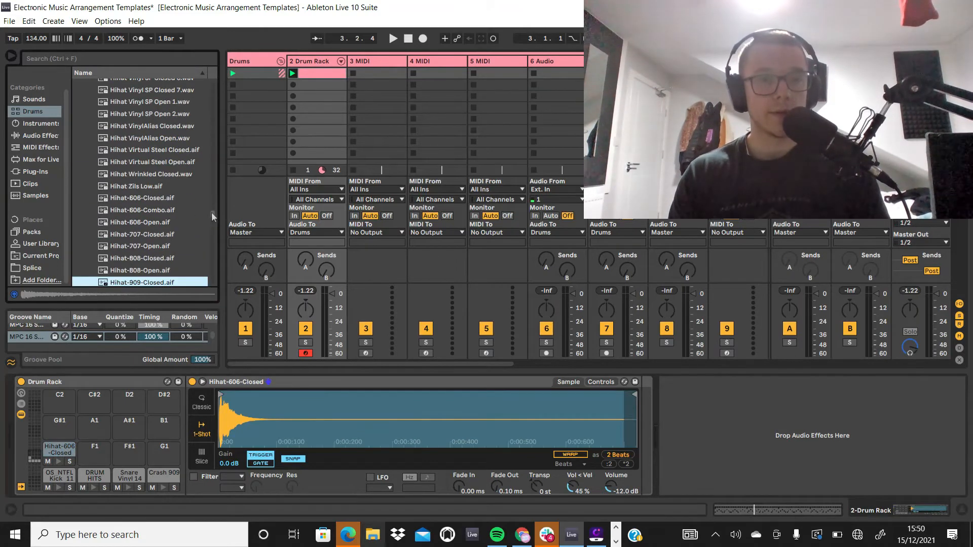
drag(212, 216, 211, 87)
click(85, 170)
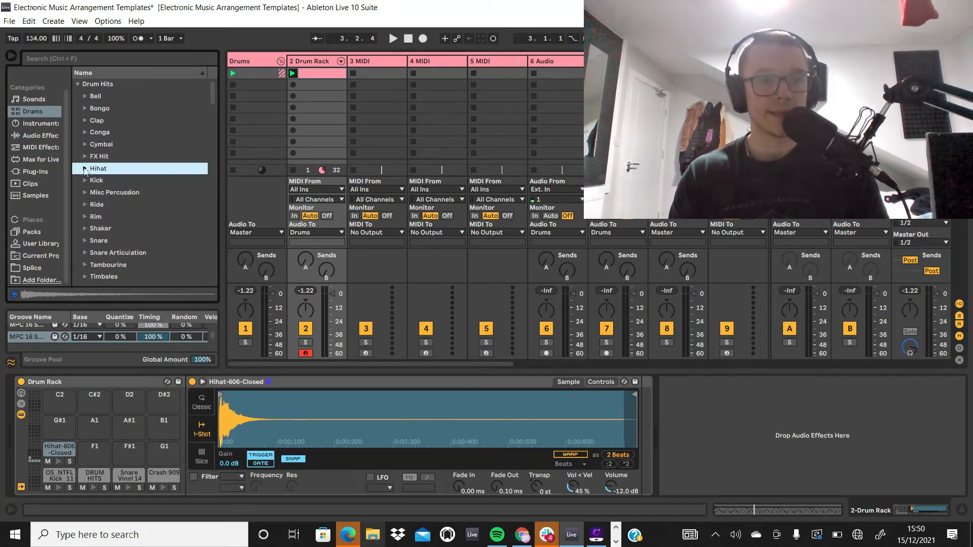
click(85, 109)
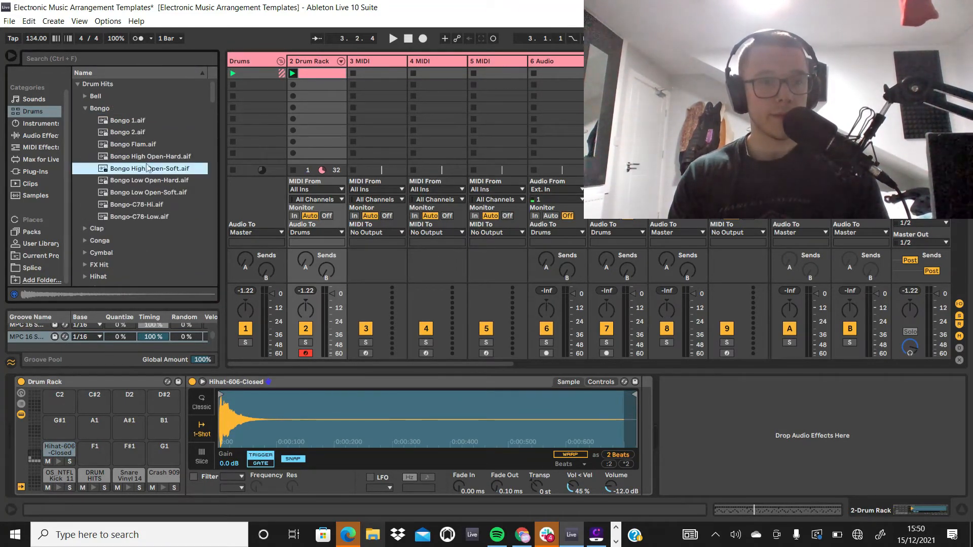
click(85, 108)
scroll(92, 181, down, 5)
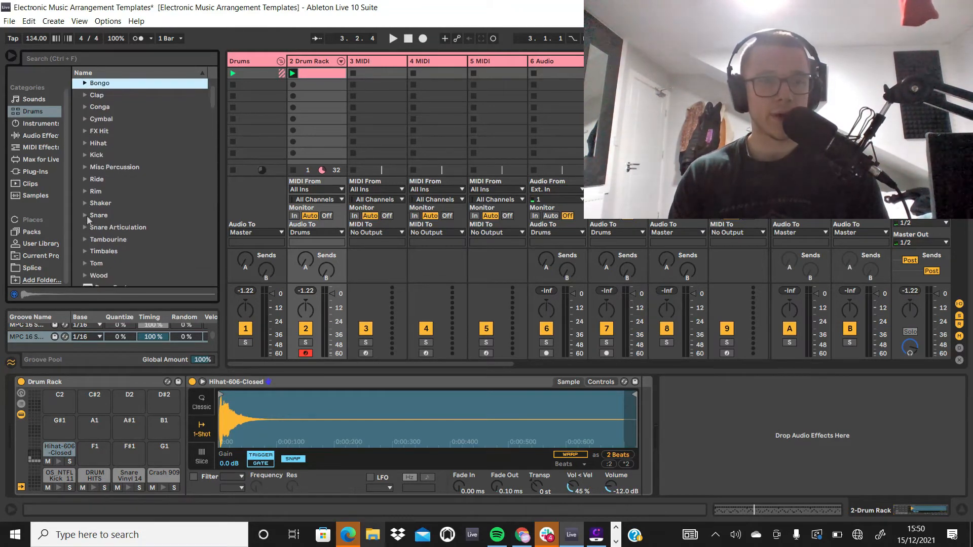
click(85, 213)
click(116, 228)
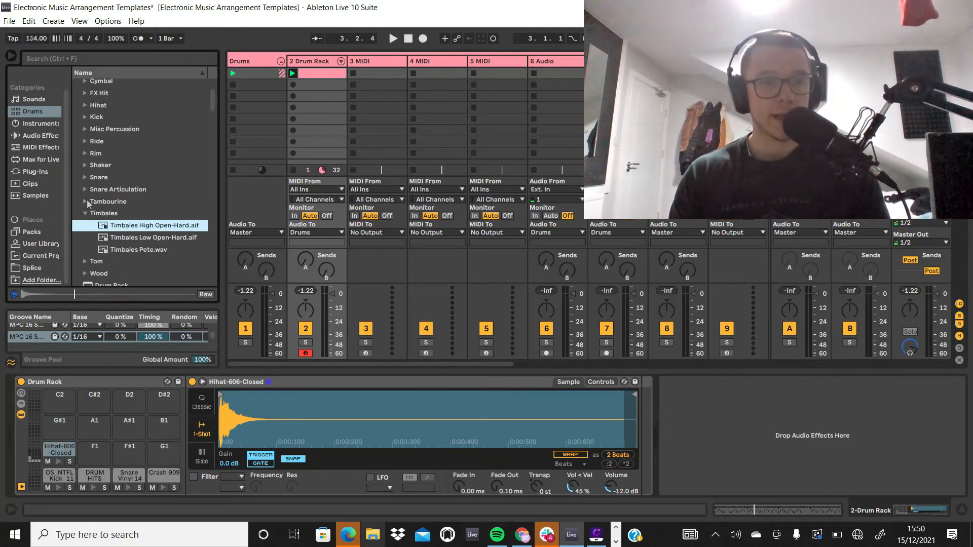
Step: Load Tamb 80sSpaceCraft from the Tambourine folder onto the empty F1 pad of the Drum Rack
click(86, 201)
click(104, 215)
scroll(121, 221, down, 1)
click(149, 213)
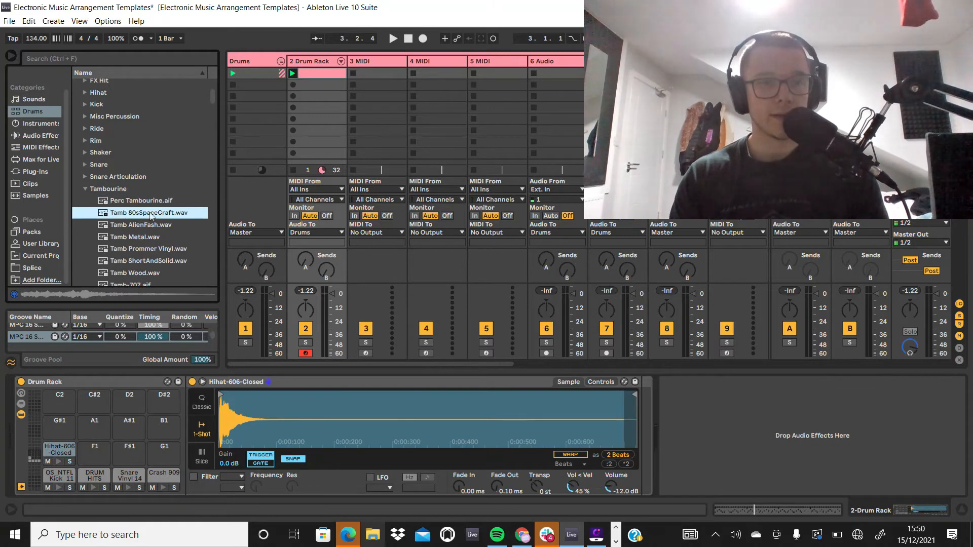
drag(147, 216, 94, 450)
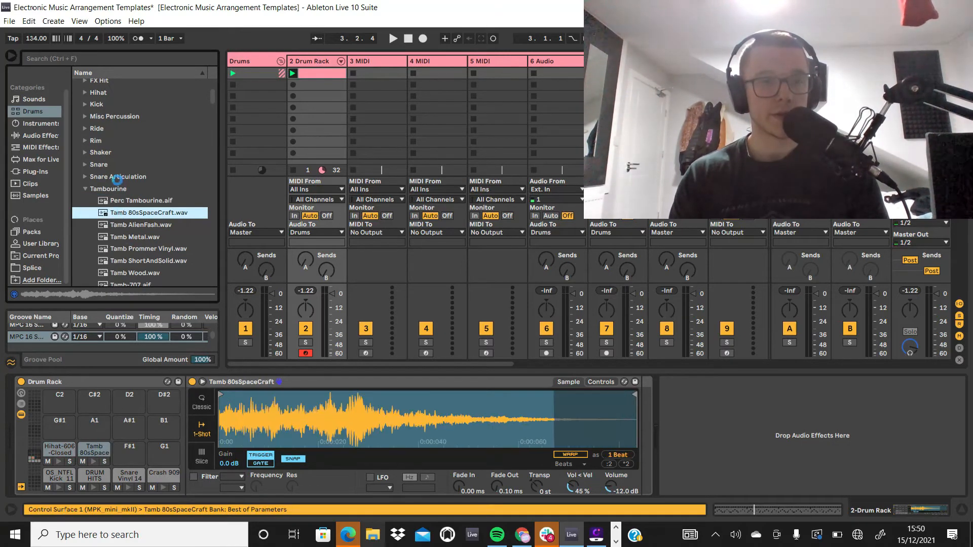
Step: Collapse the Tambourine folder and look through the Timbales and Tom folders for another percussion sound
click(85, 189)
scroll(86, 190, down, 1)
click(85, 189)
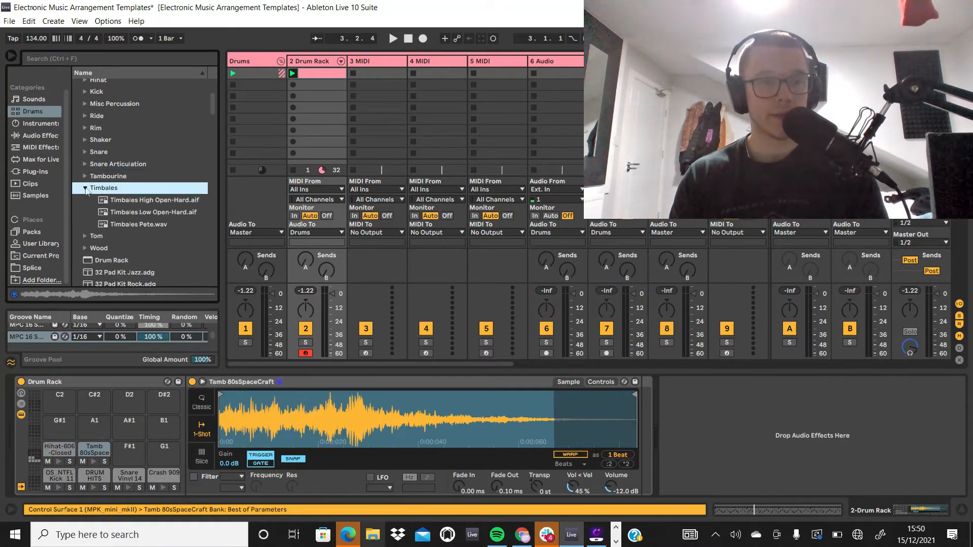
click(85, 238)
scroll(85, 238, down, 1)
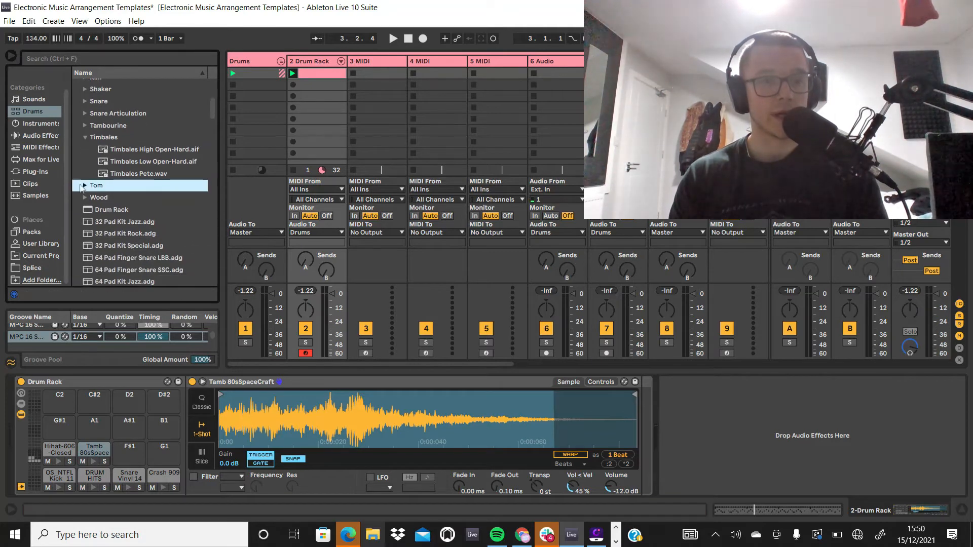
click(85, 186)
scroll(90, 152, down, 3)
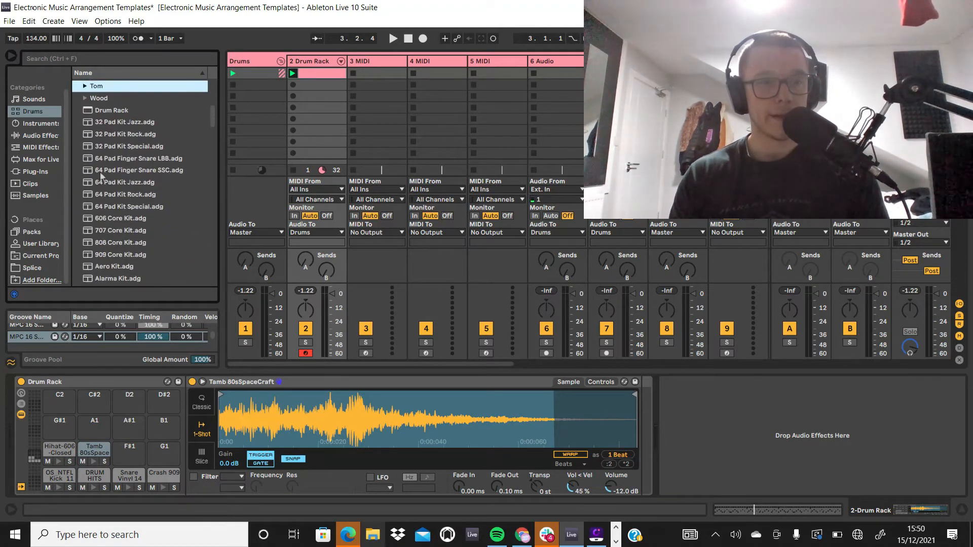
Step: Audition Wood folder samples, including Wood Block Low, Perc Wood Feel and Wood Under The Rug
click(84, 98)
scroll(124, 122, down, 5)
click(168, 192)
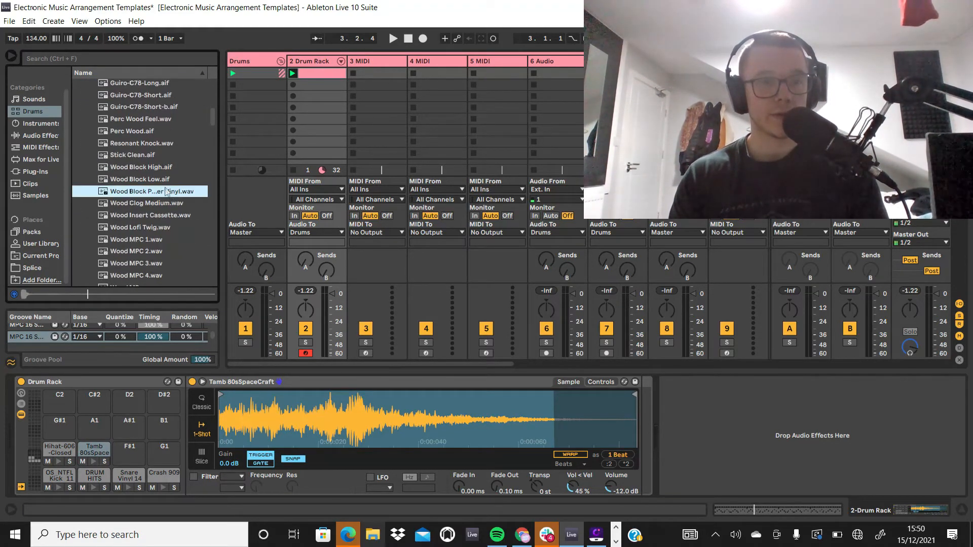
click(160, 180)
scroll(151, 157, up, 1)
click(155, 145)
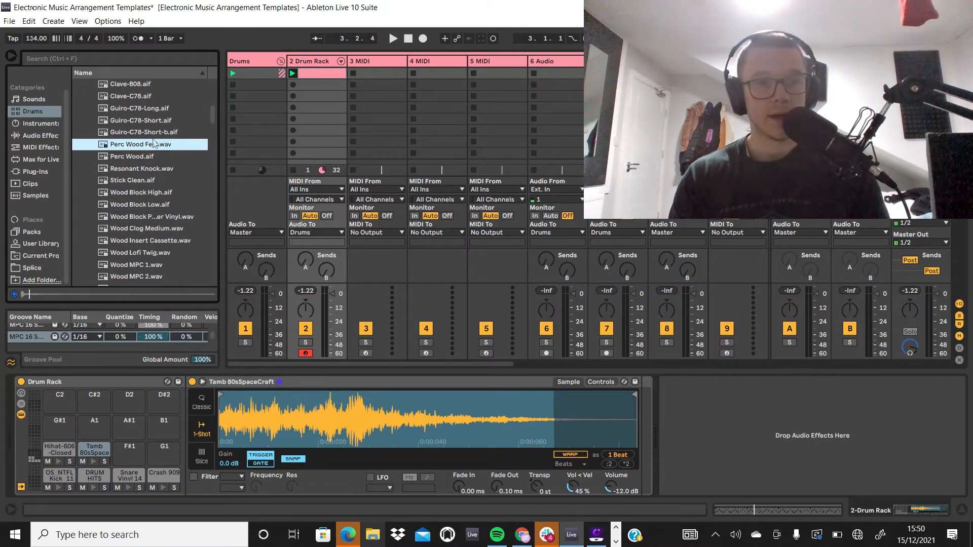
scroll(155, 152, down, 8)
click(157, 185)
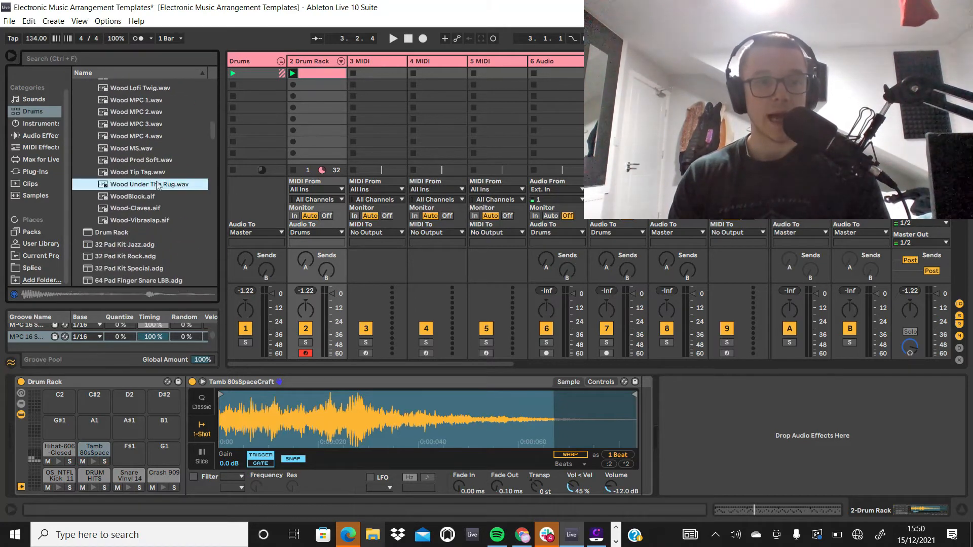
Step: Load the Wood Tip Tag sample onto the empty F#1 pad of the Drum Rack
click(160, 174)
drag(133, 392, 130, 447)
scroll(128, 226, down, 6)
scroll(129, 225, down, 15)
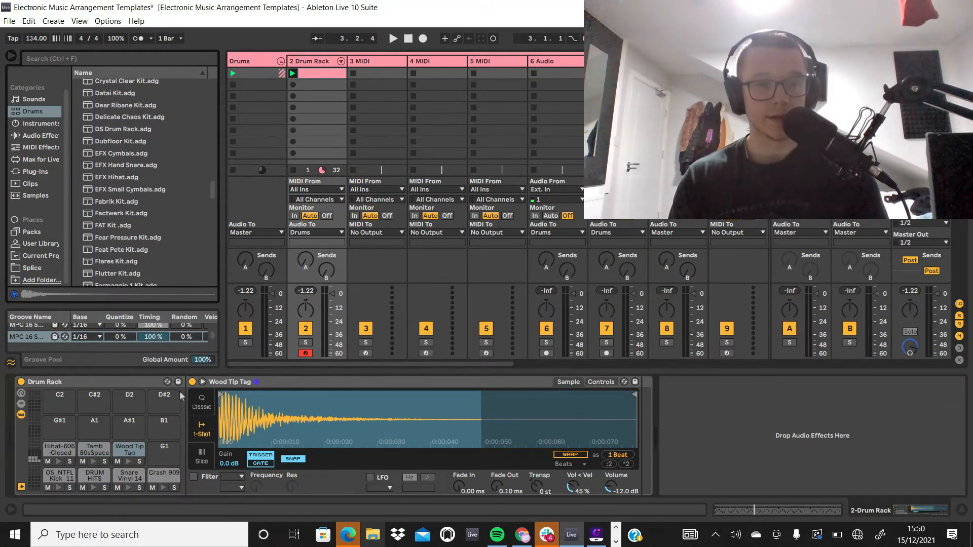
Step: Create an empty clip in the Drum Rack track's second slot and add a Tamb 80sSpaceCraft note at 1.1.4 in the 8-bar clip
key(ctrl+d)
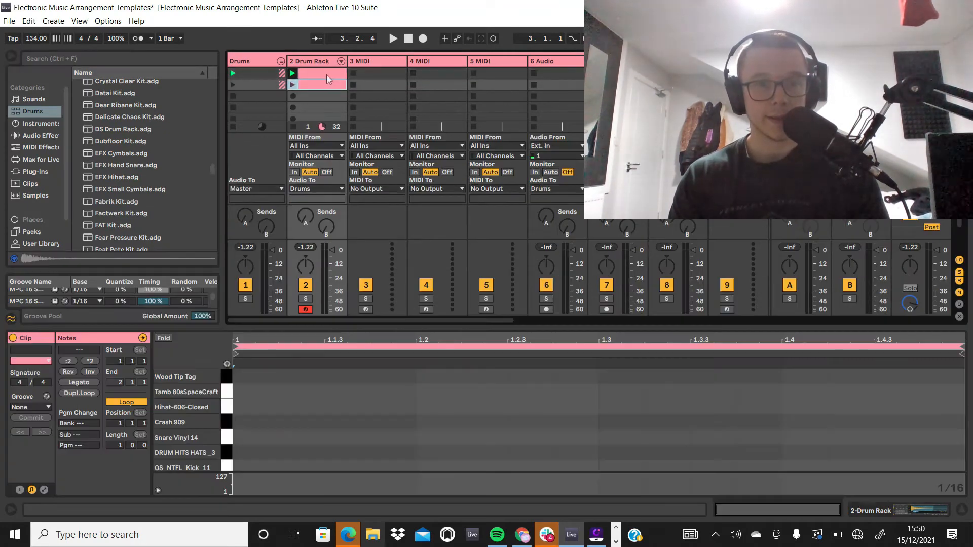
double_click(251, 390)
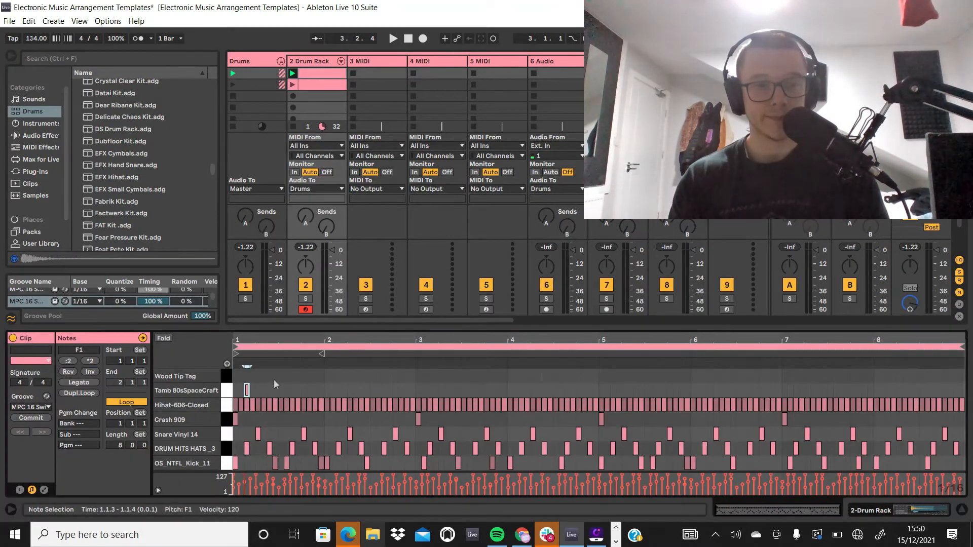
key(space)
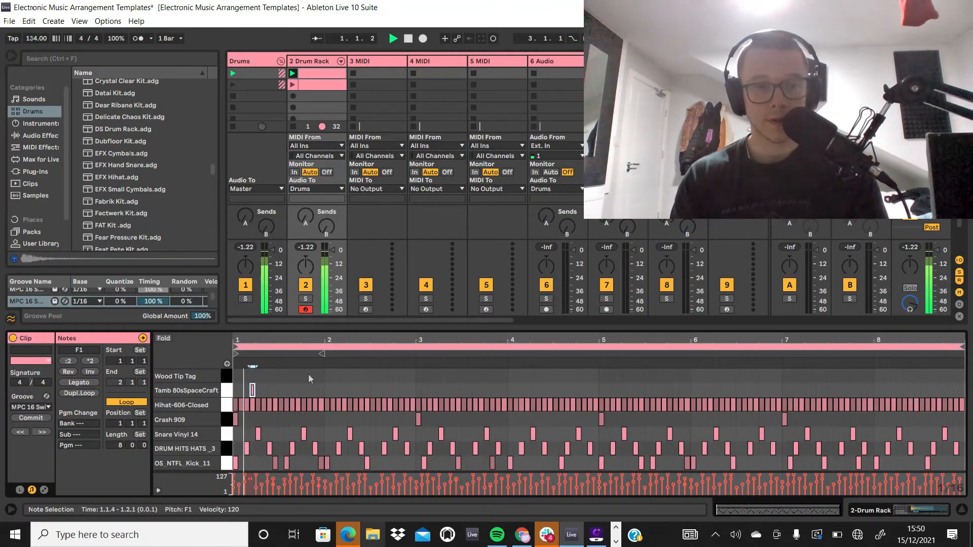
Step: Add a Wood Tip Tag note at 1.4.4 and a Tamb 80sSpaceCraft note at 2.2.4 while the clip plays
double_click(321, 378)
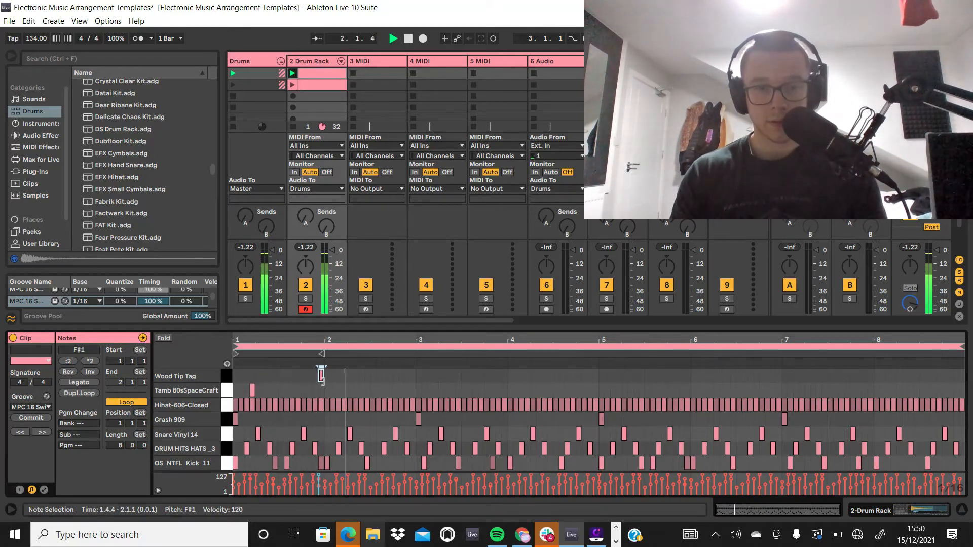
double_click(362, 391)
key(Right)
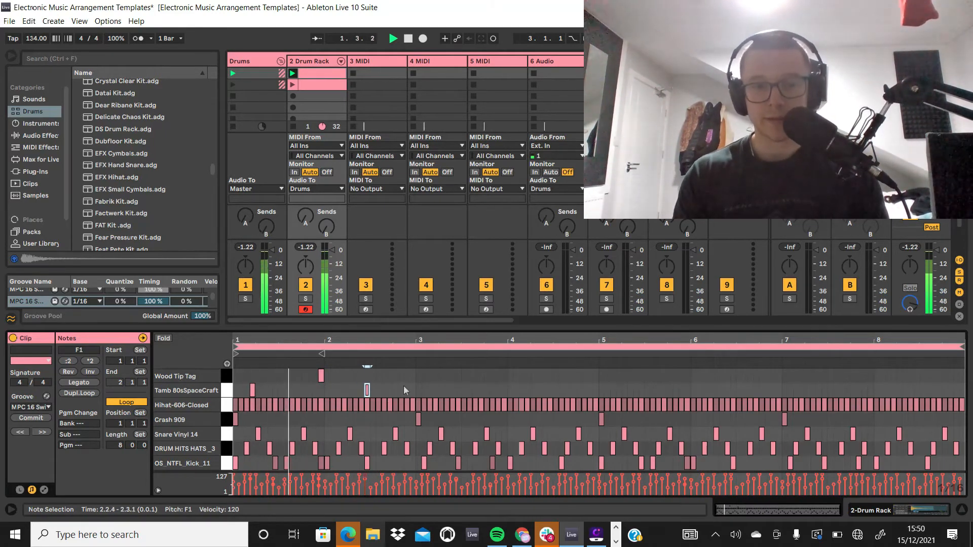
Step: Add Tamb 80sSpaceCraft notes at 2.4.2 and 3.3.2 in the 8-bar clip and restart playback
double_click(401, 390)
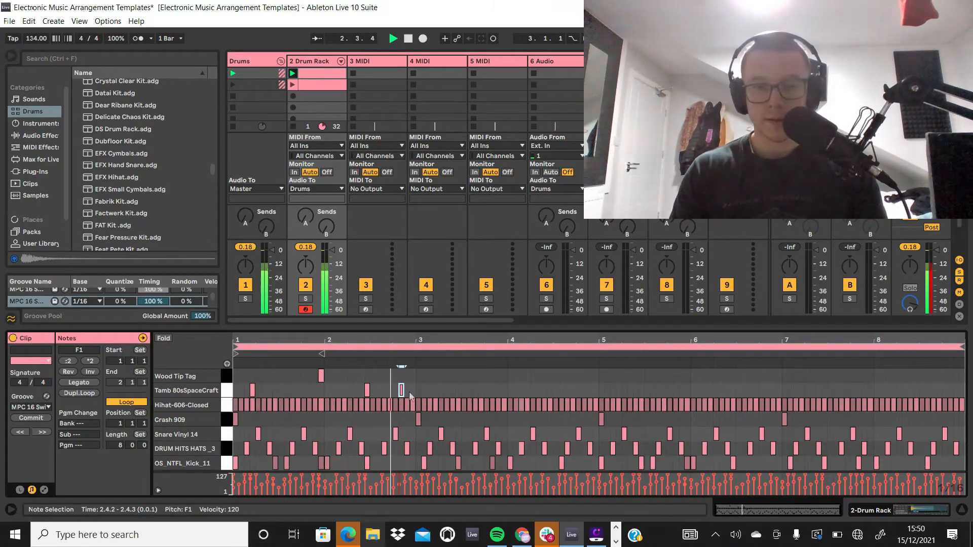
key(space)
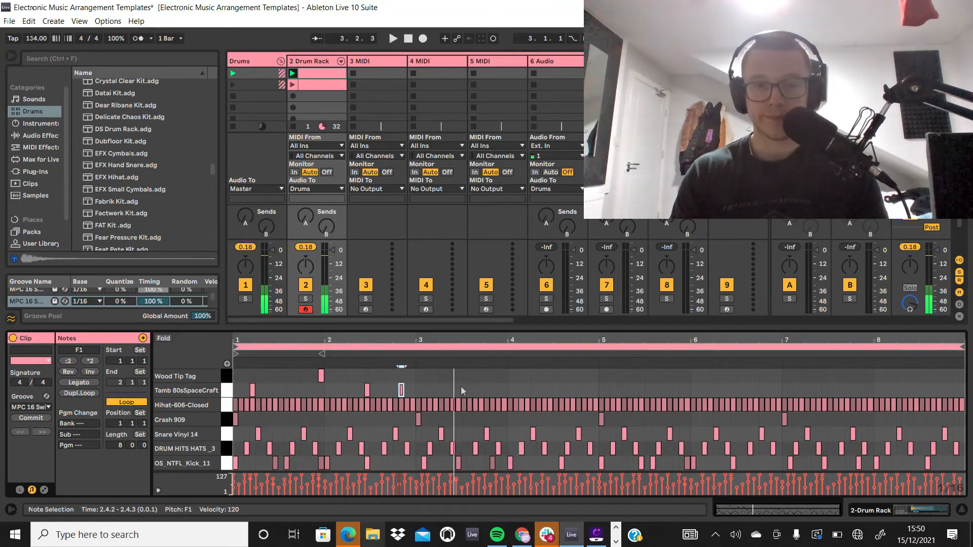
double_click(458, 391)
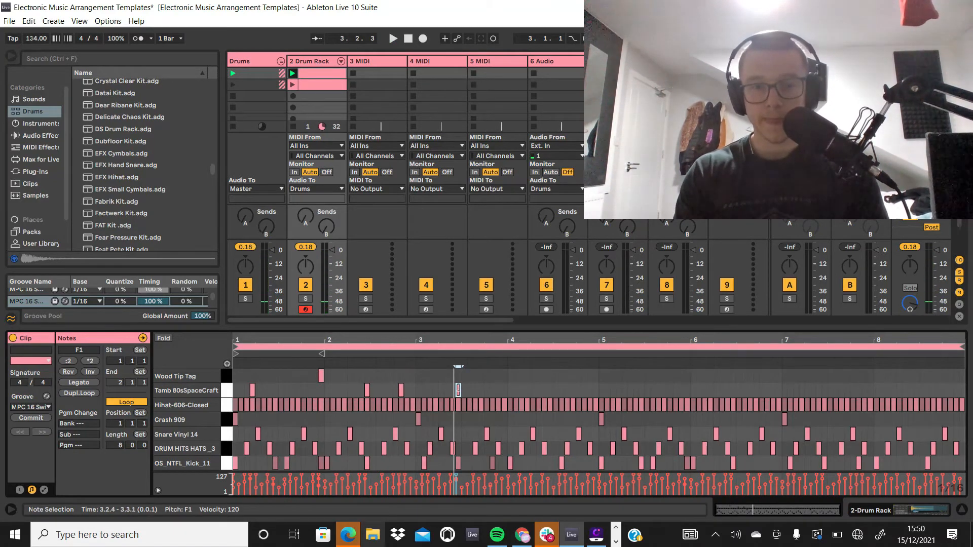
double_click(470, 390)
key(space)
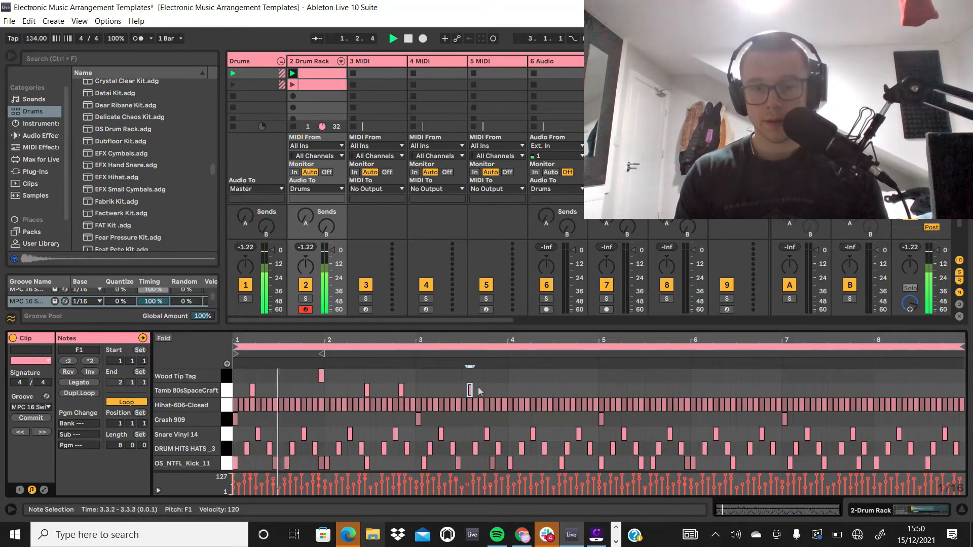
Step: Add Wood Tip Tag notes at 3.4.4 and 4.4.4, and Tamb 80sSpaceCraft notes at 4.2.4, 5.4.2 and 6.4.2
double_click(505, 376)
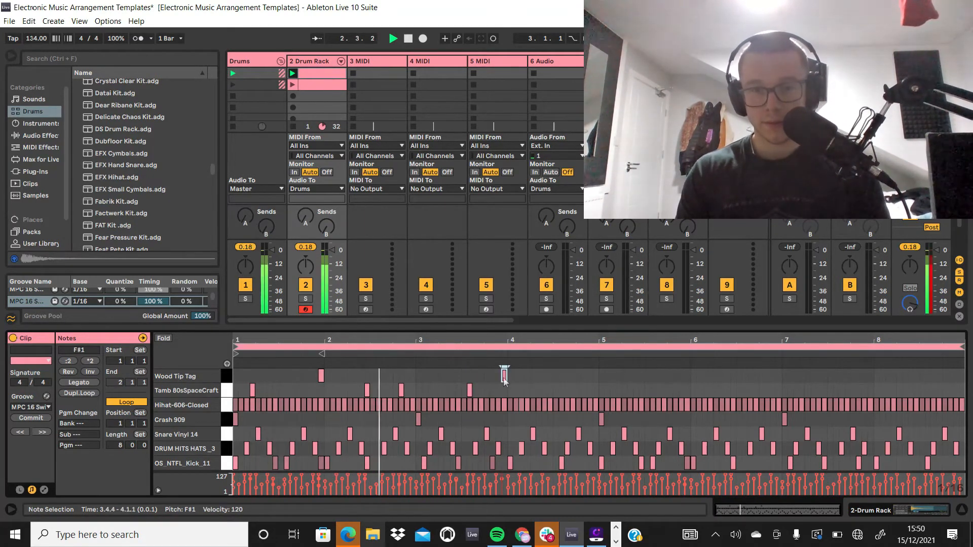
double_click(550, 389)
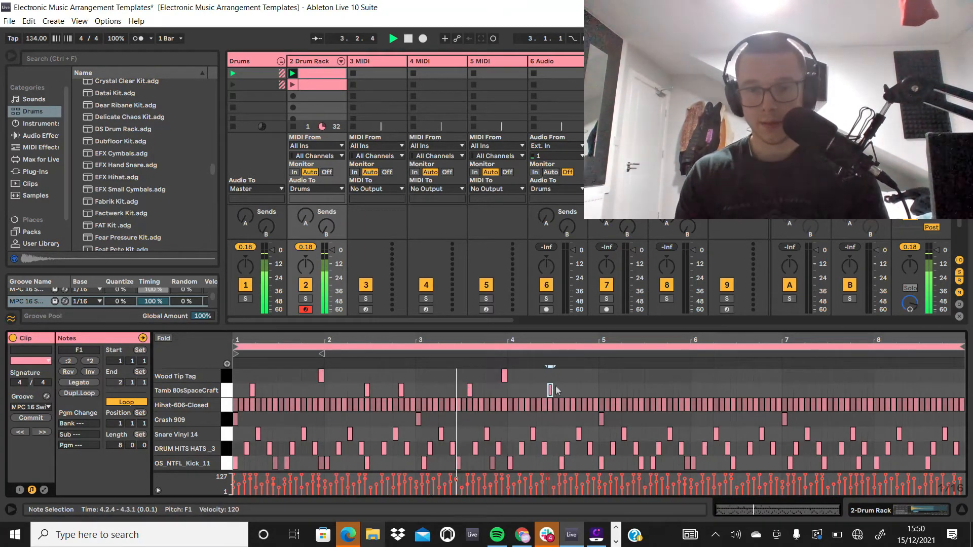
double_click(596, 375)
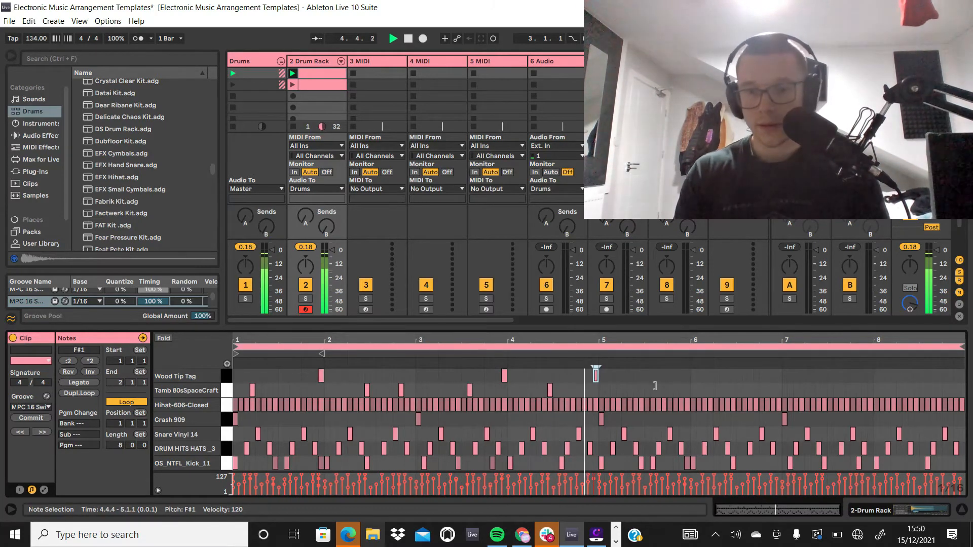
double_click(675, 390)
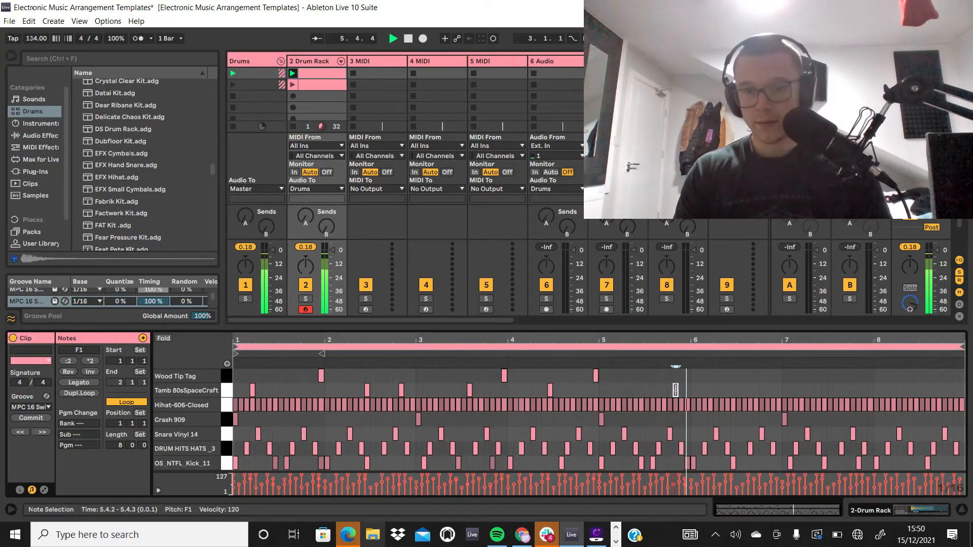
double_click(767, 390)
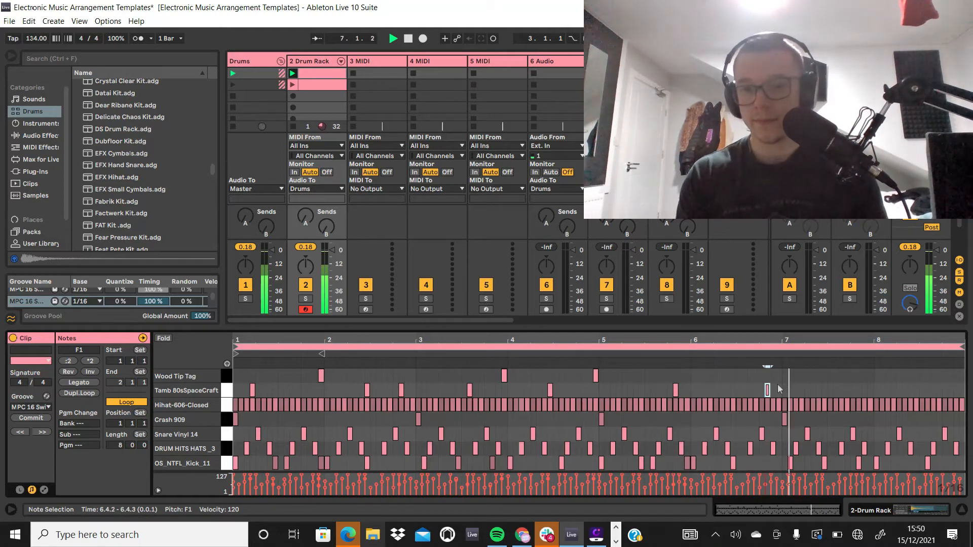
Step: Add Wood Tip Tag notes at 7.3.4 and 7.4.4 and a Tamb 80sSpaceCraft note at 8.3.3, and play the clip
key(space)
double_click(847, 375)
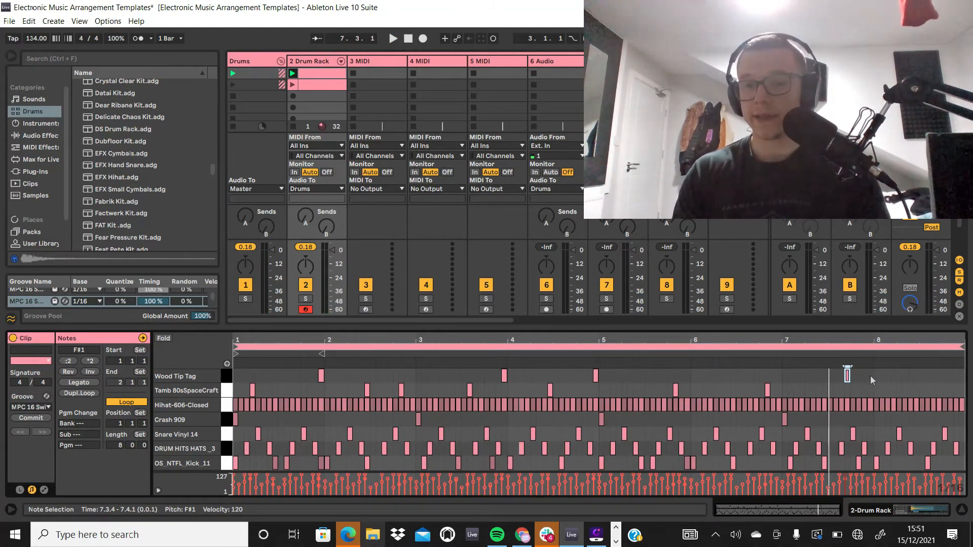
double_click(871, 376)
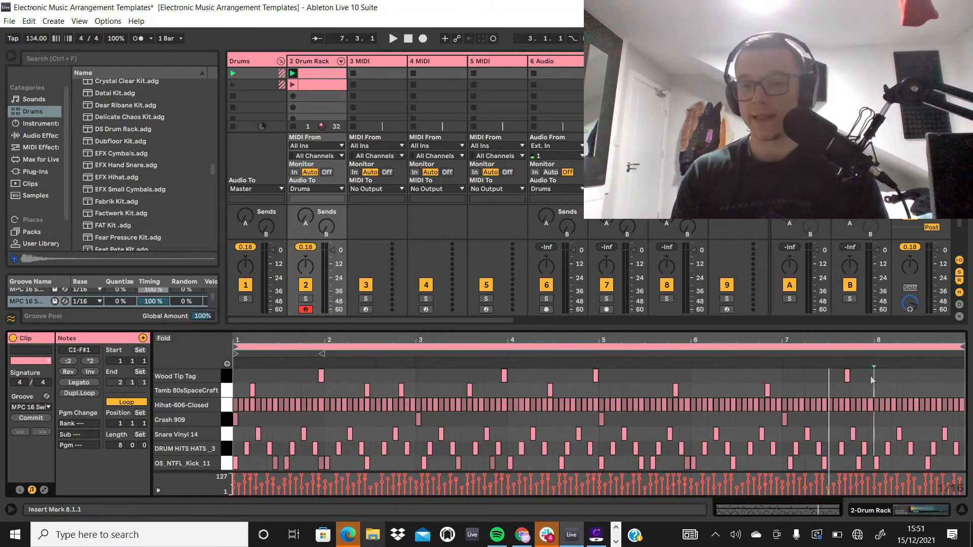
double_click(934, 389)
key(space)
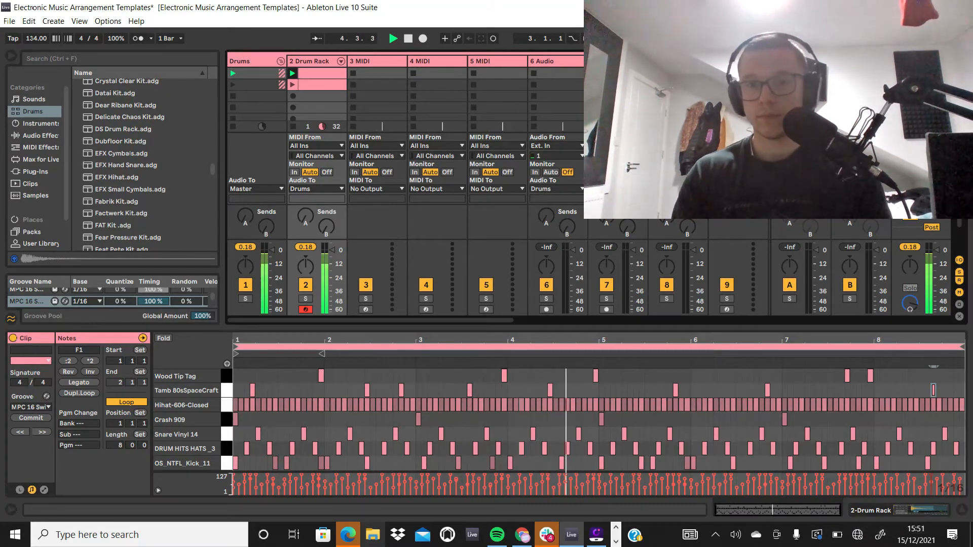
Step: Stop playback and show the device chain of the 12 Audio track in the Lead group
drag(738, 73, 738, 84)
drag(493, 320, 611, 320)
key(space)
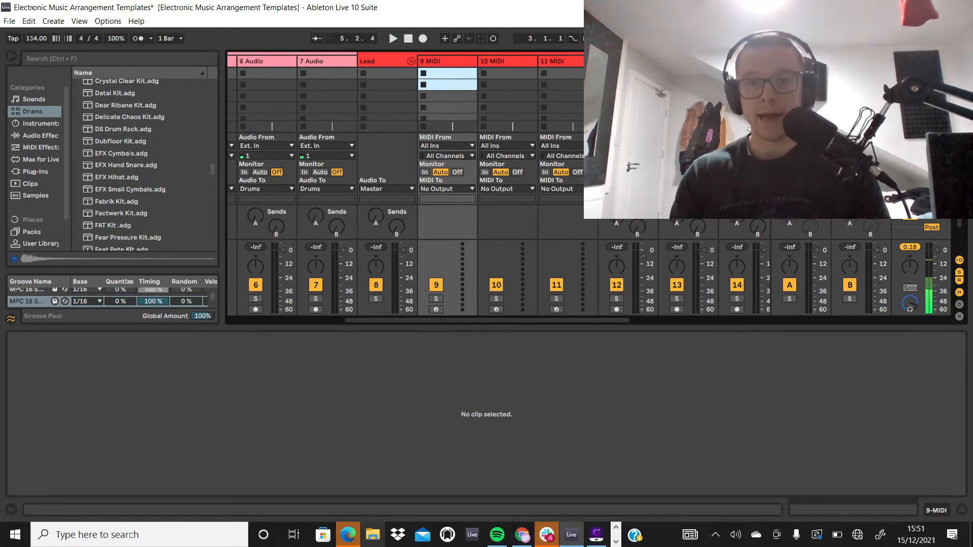
double_click(626, 61)
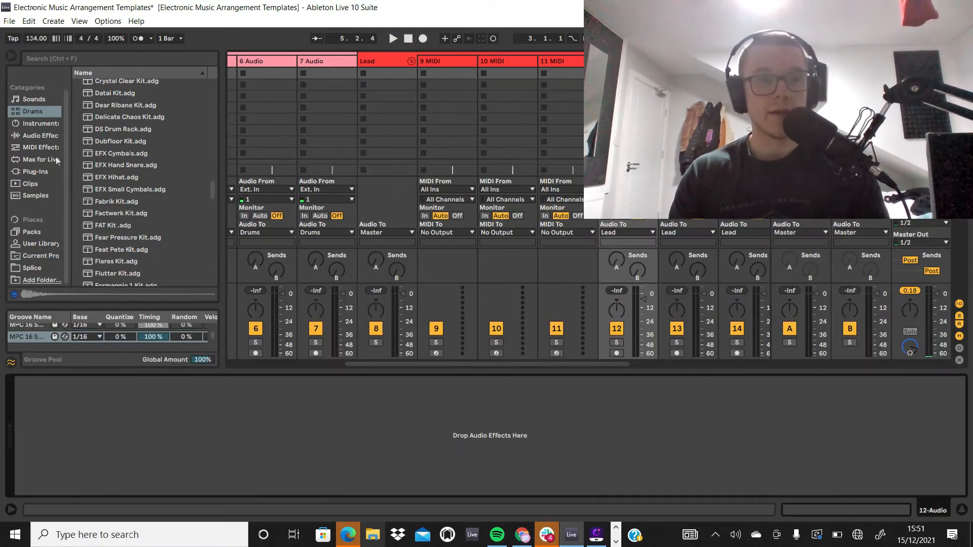
Step: Search the Samples category for "ukg" and audition ukgn_rim_nice.wav and ukgn_rim_tonal.wav
scroll(54, 135, up, 1)
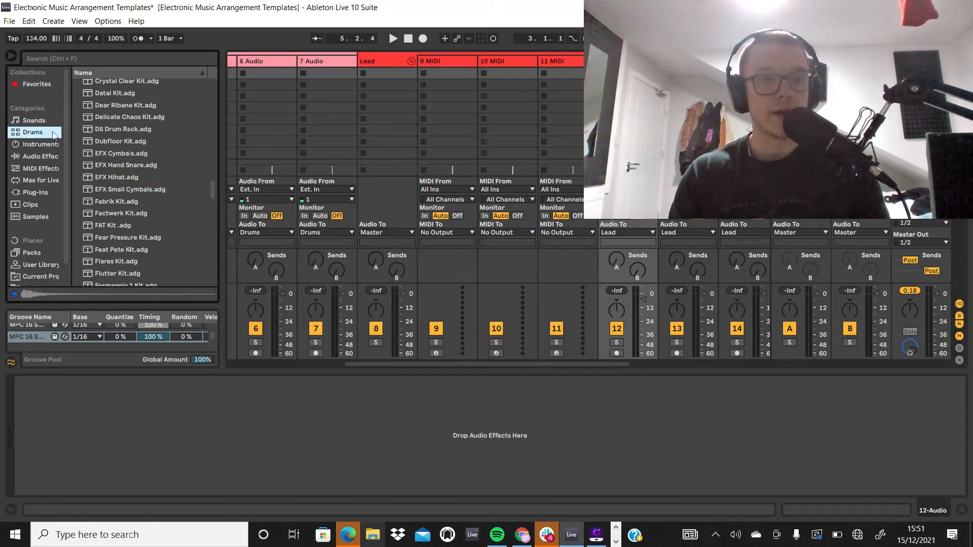
click(40, 218)
click(123, 56)
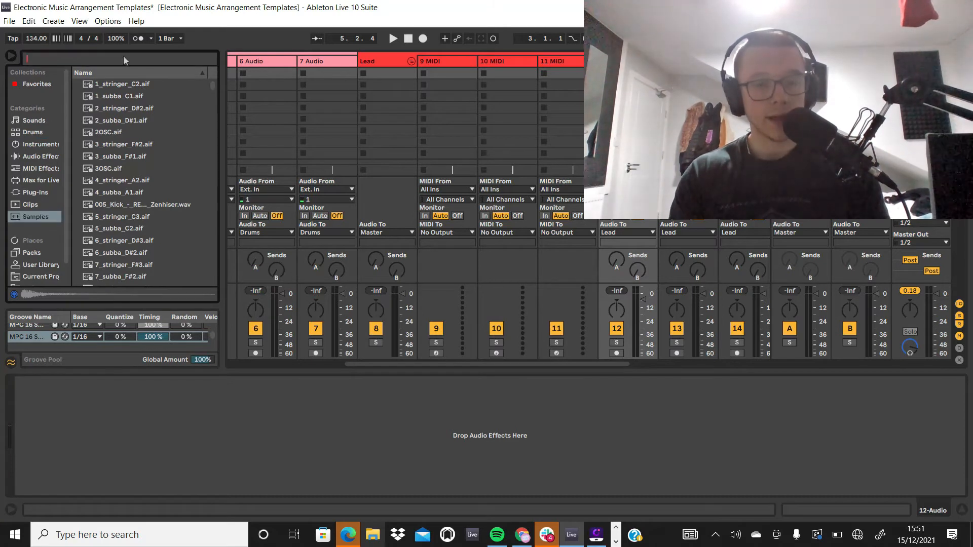
text(ukg)
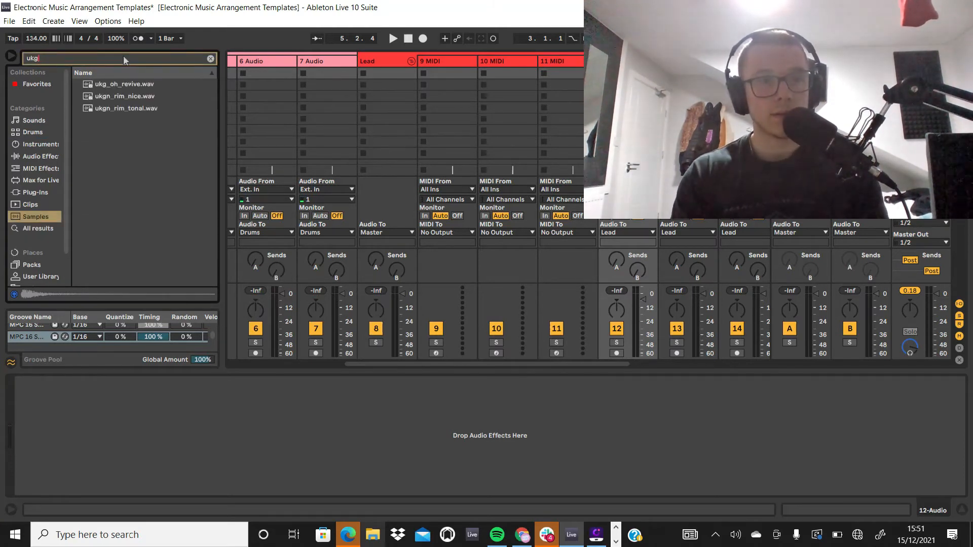
click(123, 95)
click(128, 110)
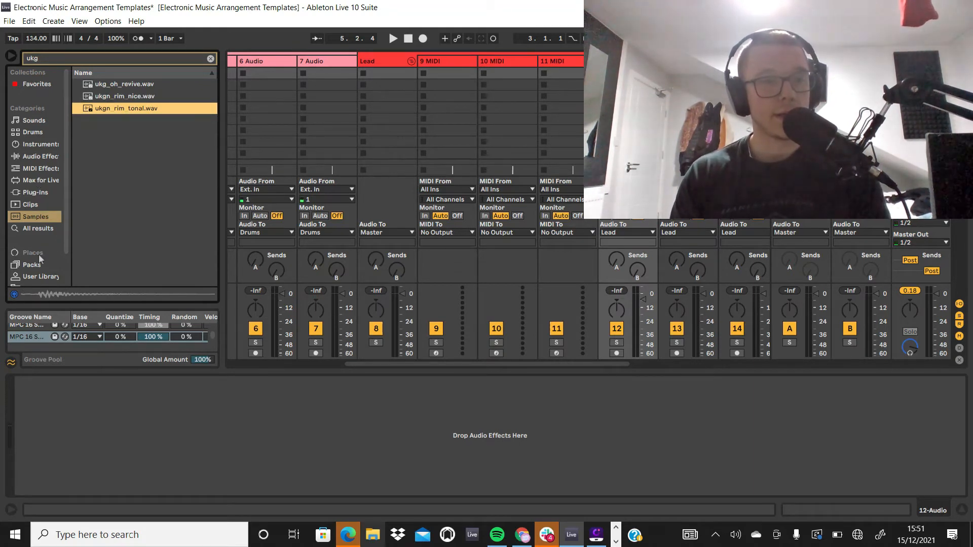
Step: Browse the Splice packs to the UK Garage Nation vocal_loops folder and audition its Fmin vocal loop
scroll(33, 269, down, 3)
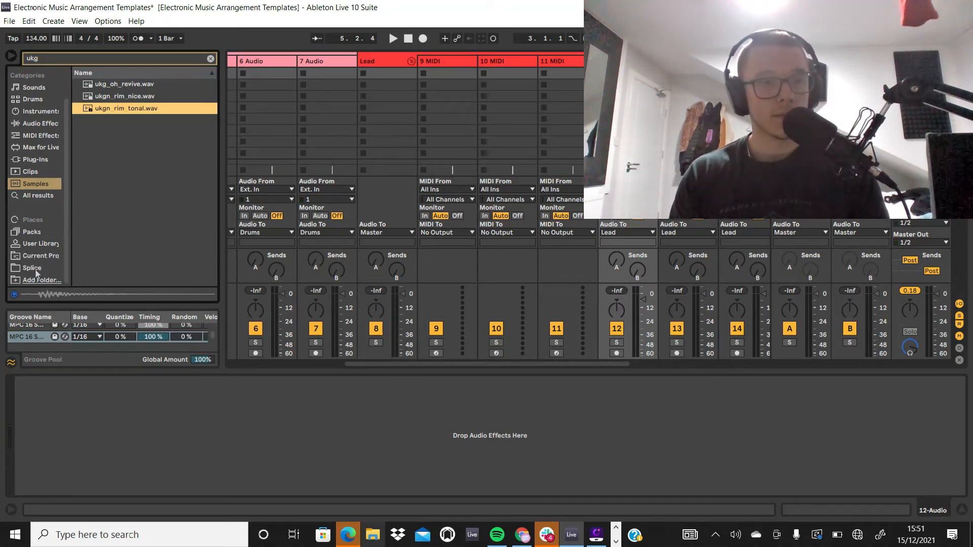
click(36, 269)
click(78, 86)
click(78, 98)
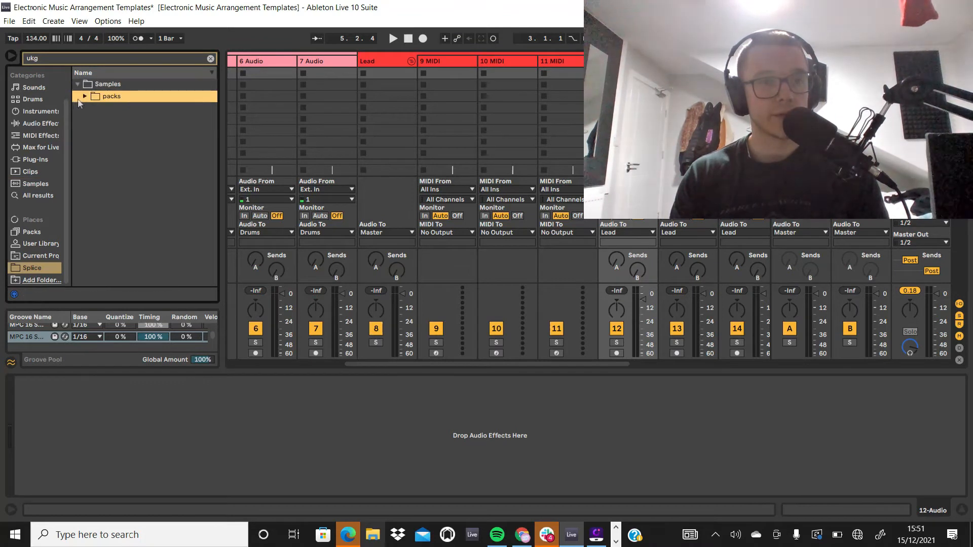
click(84, 96)
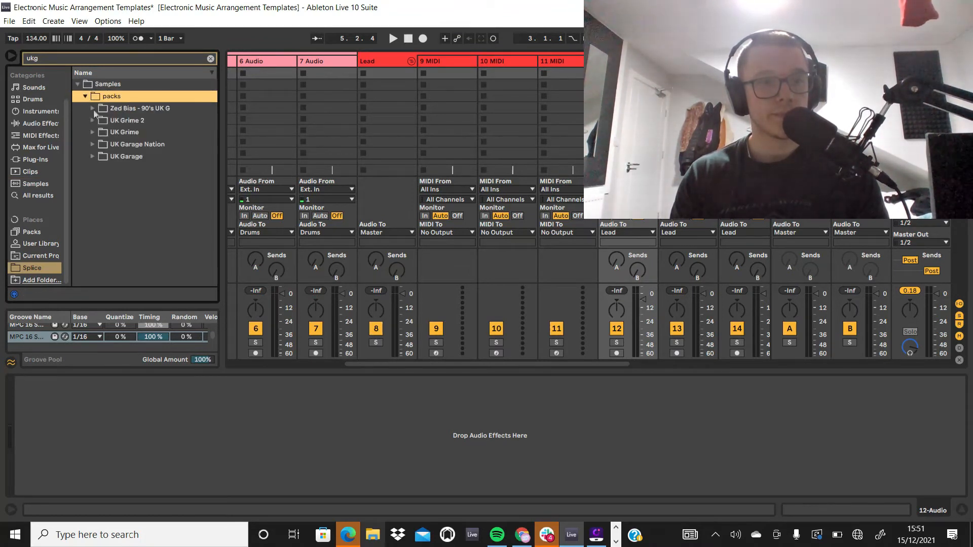
click(93, 121)
click(93, 155)
click(100, 156)
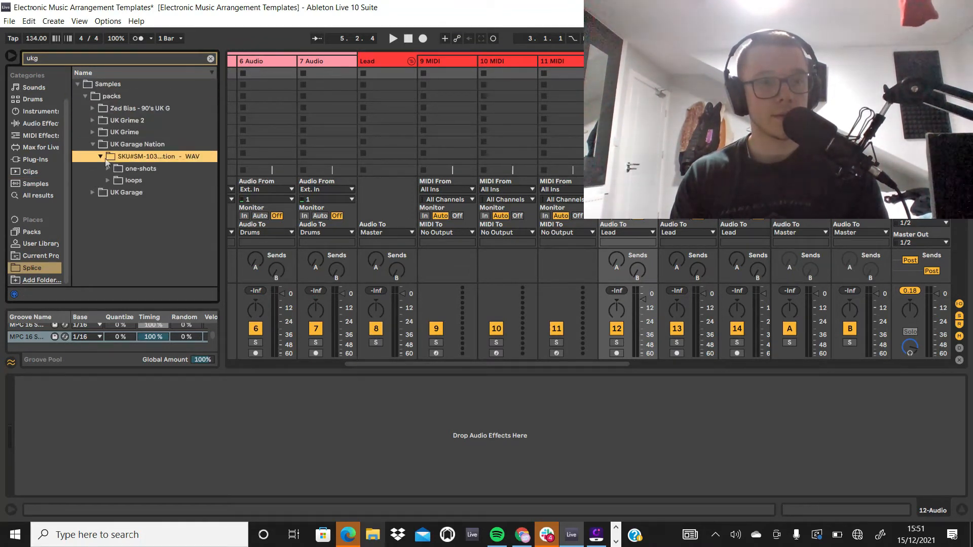
click(108, 180)
click(113, 192)
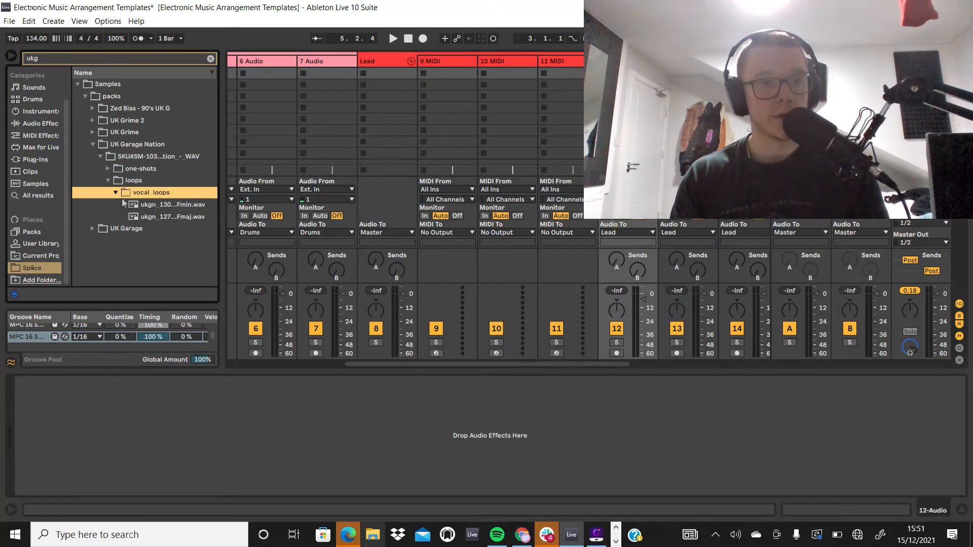
click(133, 204)
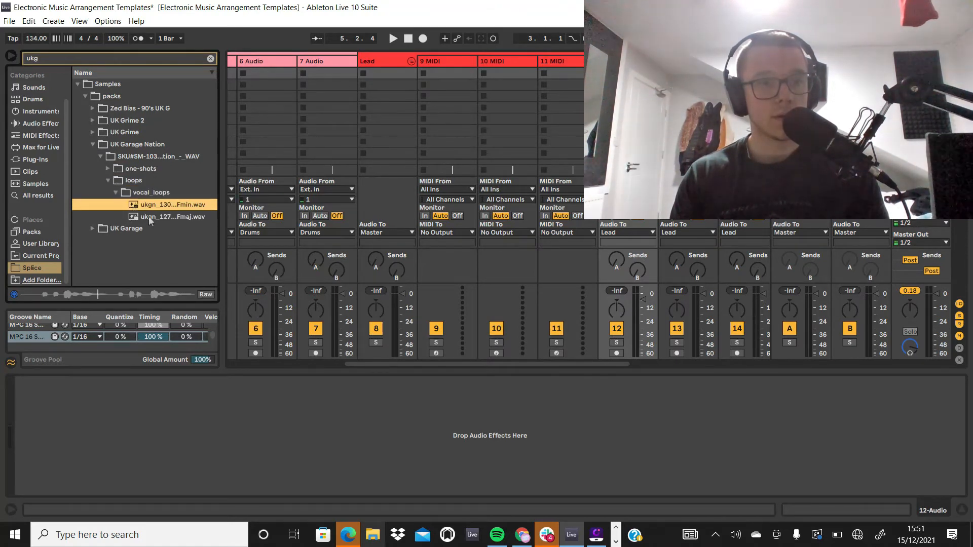
Step: Load ukg_mus130_madviolin_Dm.wav from the UK Garage synth_and_music_loops folder into the 12 Audio track's first slot and launch it
click(93, 229)
click(99, 169)
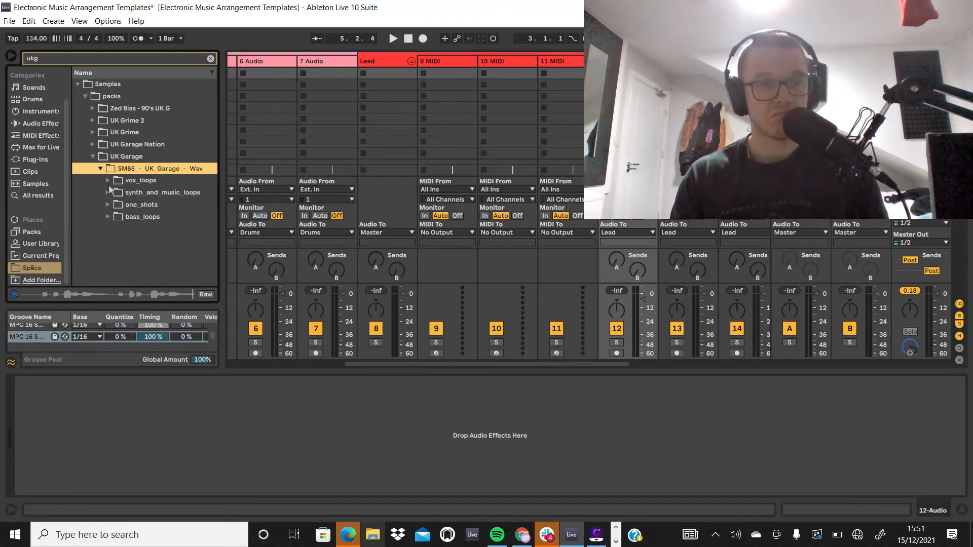
click(108, 192)
click(132, 205)
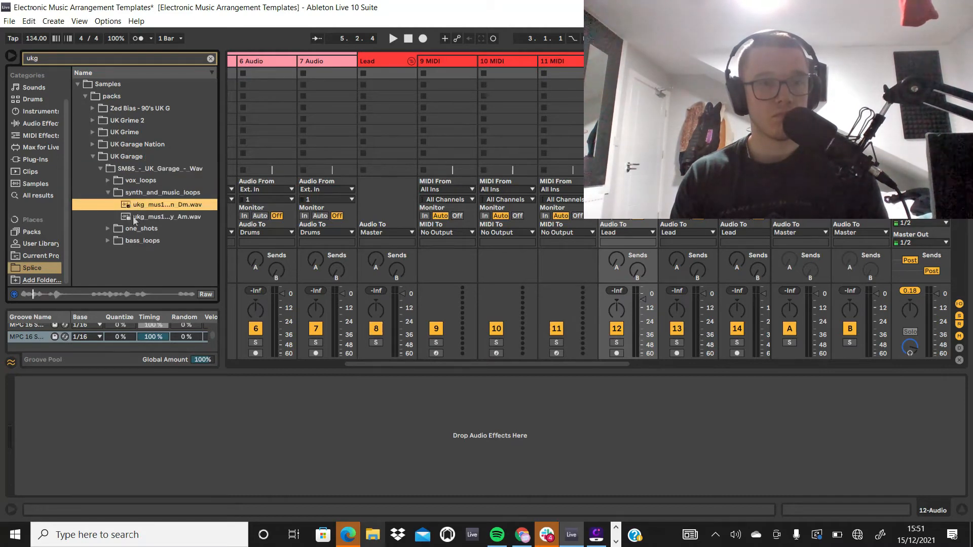
drag(151, 209, 621, 74)
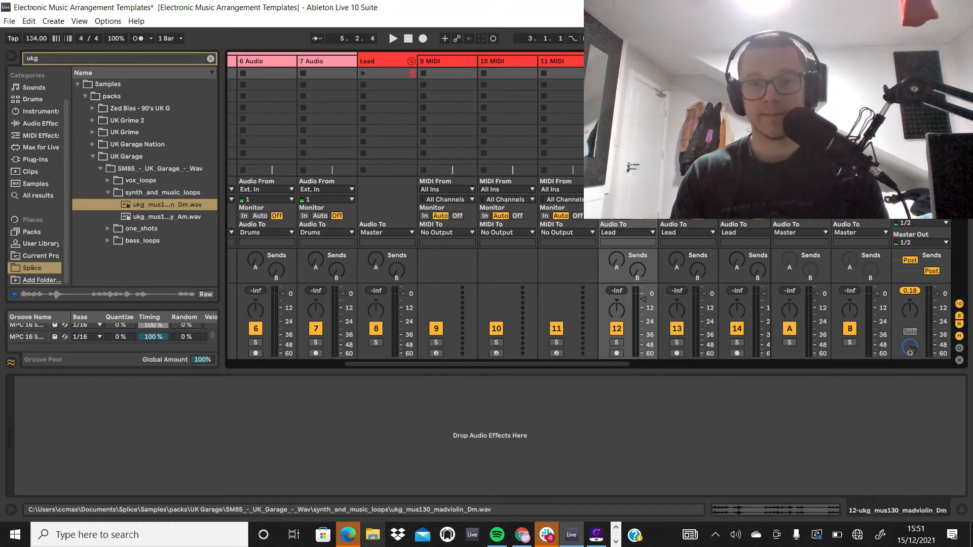
click(604, 74)
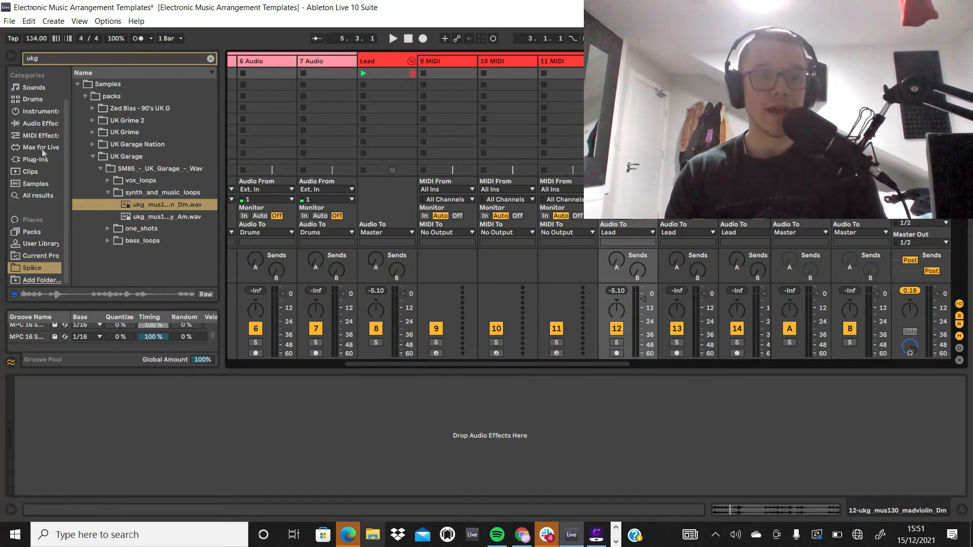
Step: Show all Audio Effects in the browser with the "ukg" search cleared
click(39, 125)
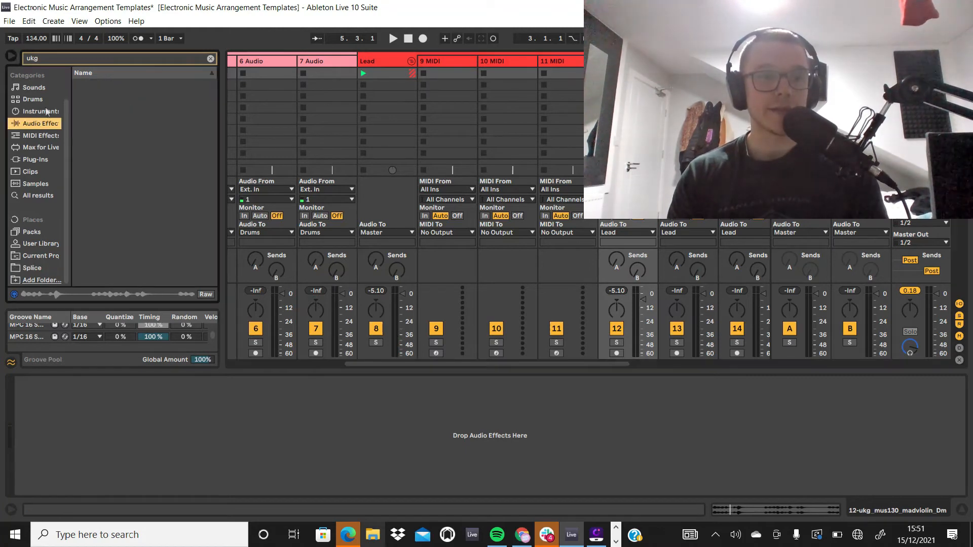
click(210, 59)
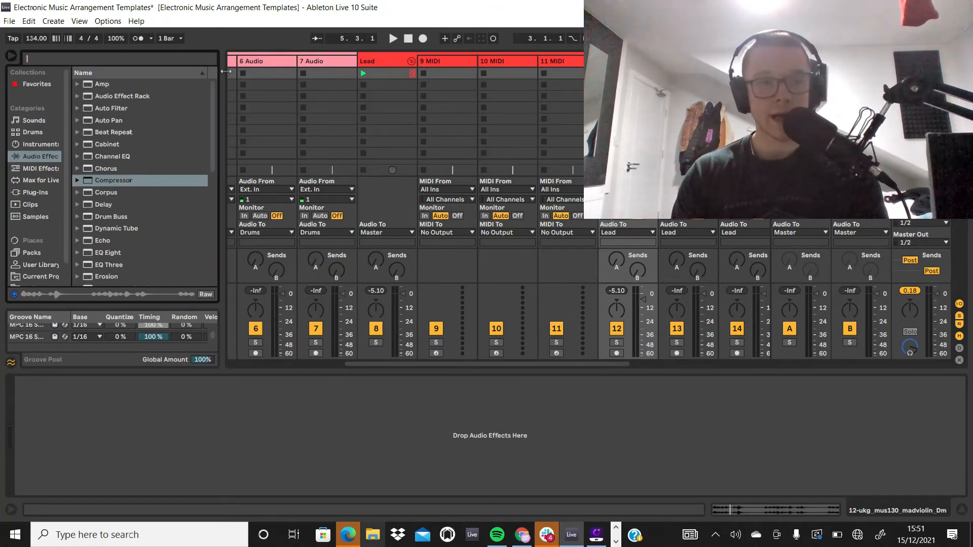
click(597, 535)
click(596, 535)
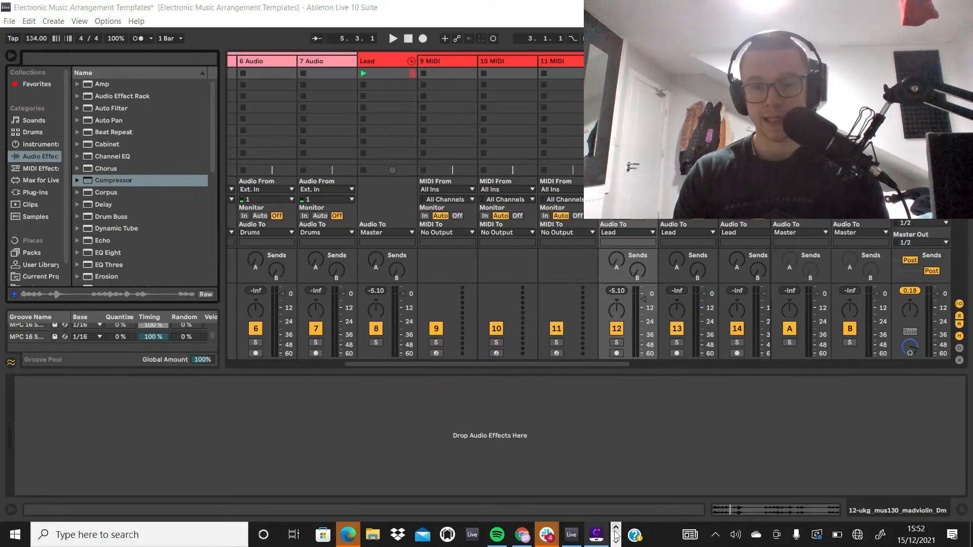
click(616, 542)
click(333, 539)
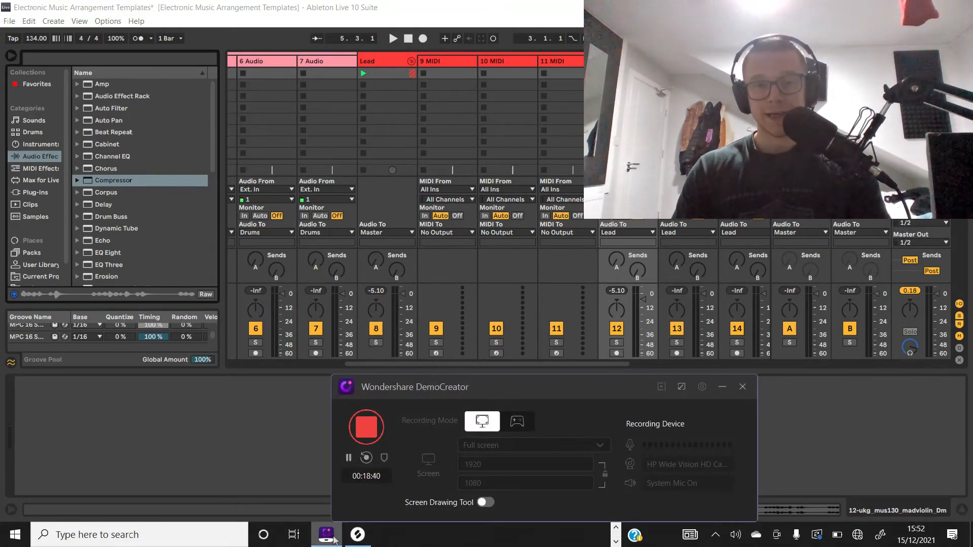
click(277, 430)
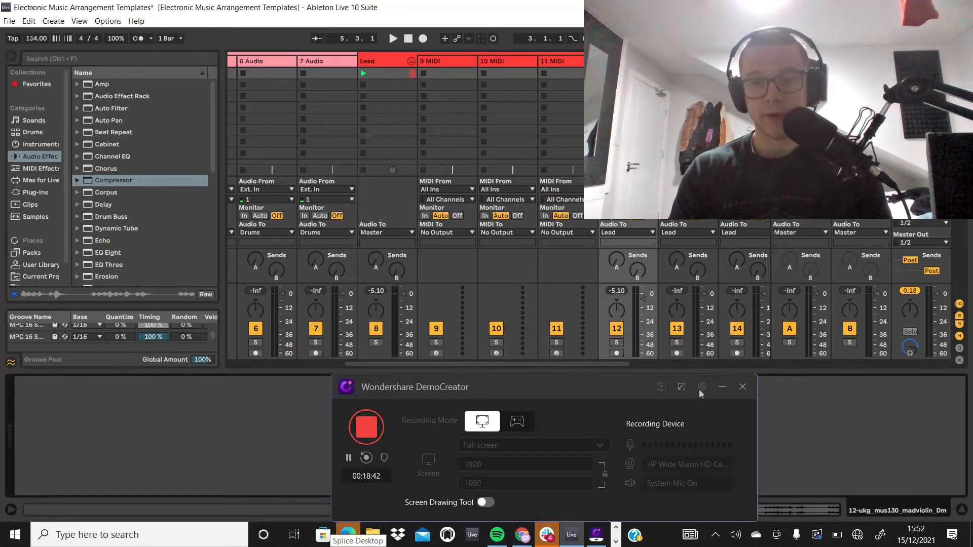
click(721, 386)
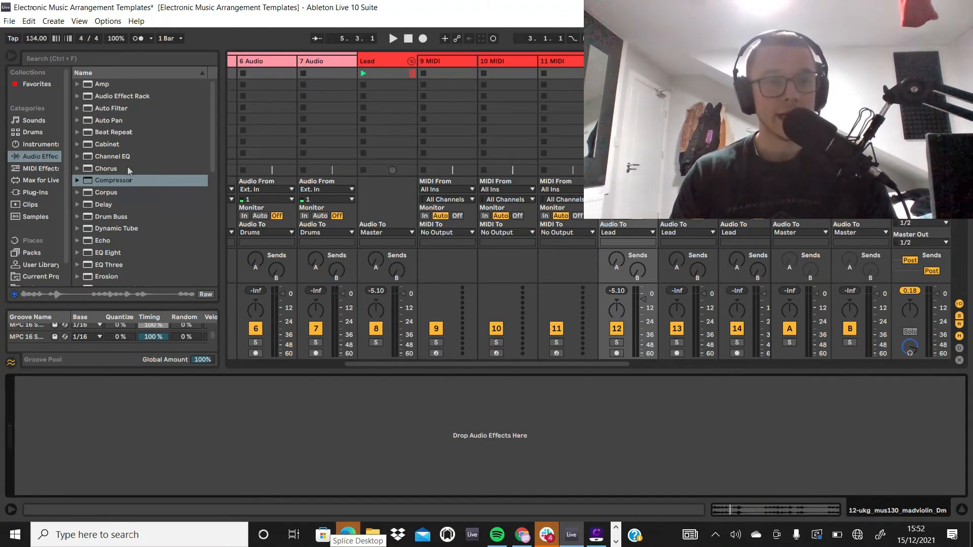
Step: Select and copy all OS_NTFL_Kick_11 notes in the Drum Rack track's first clip
scroll(127, 166, down, 5)
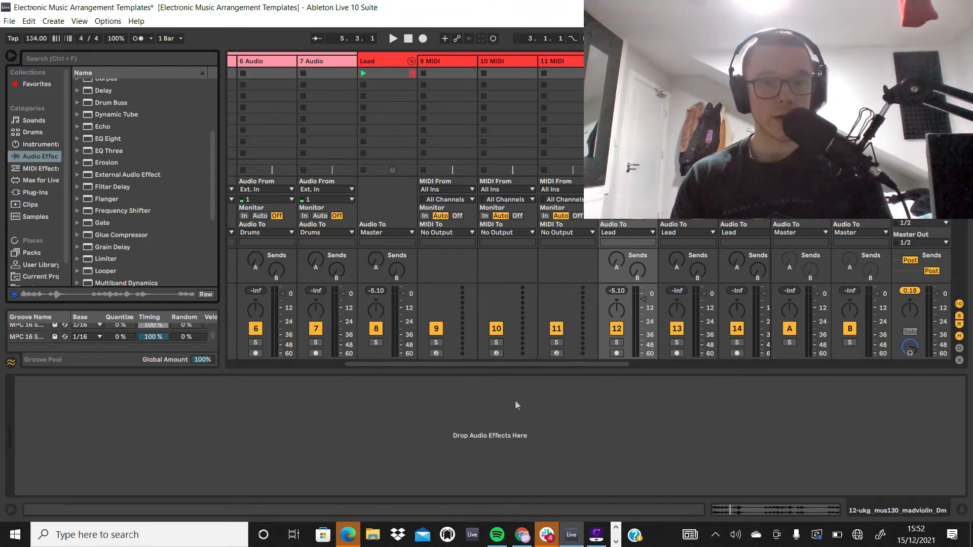
drag(519, 364, 403, 364)
click(321, 72)
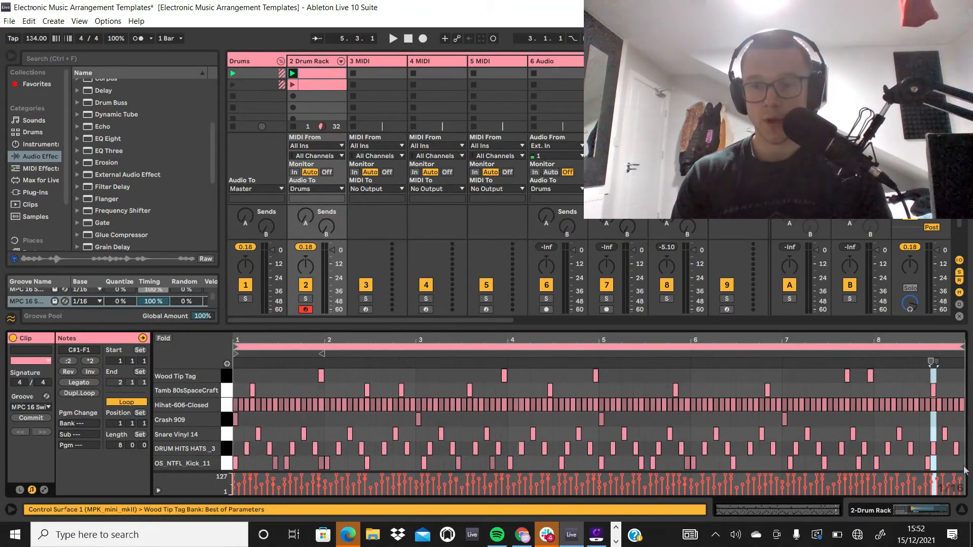
click(216, 464)
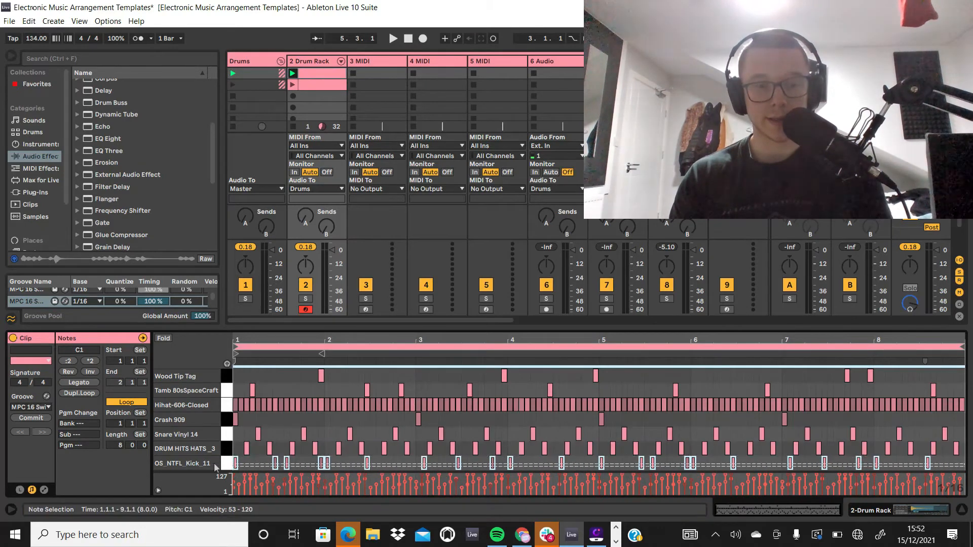
Step: Load A-Kick Remo 1 A.aif from the Kick drum samples onto the 3 MIDI track and mute that track
click(360, 63)
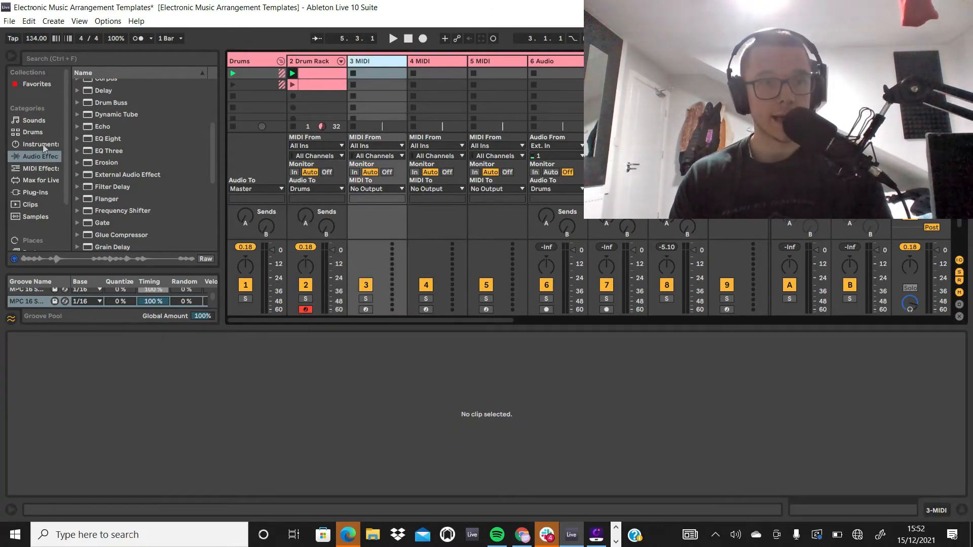
click(34, 120)
click(33, 132)
scroll(142, 162, down, 3)
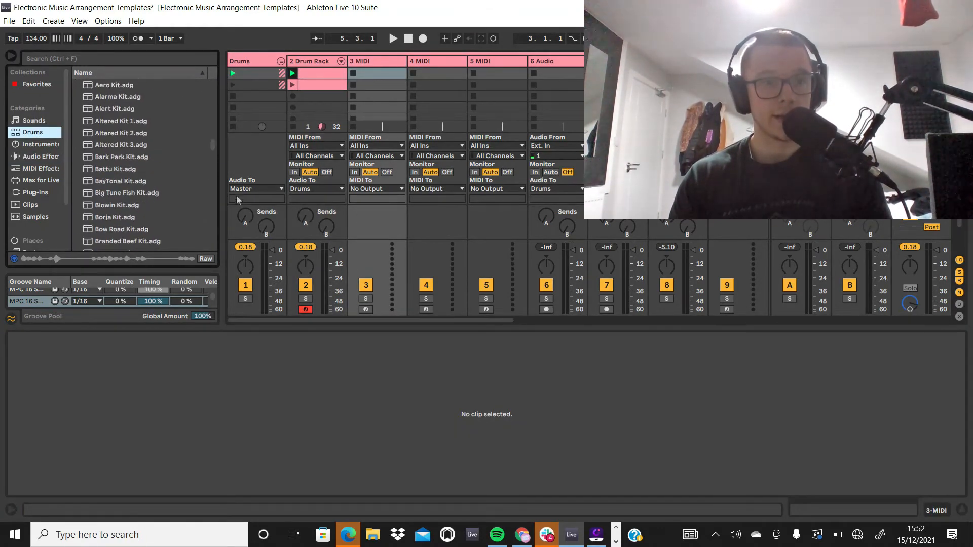
drag(213, 146, 212, 97)
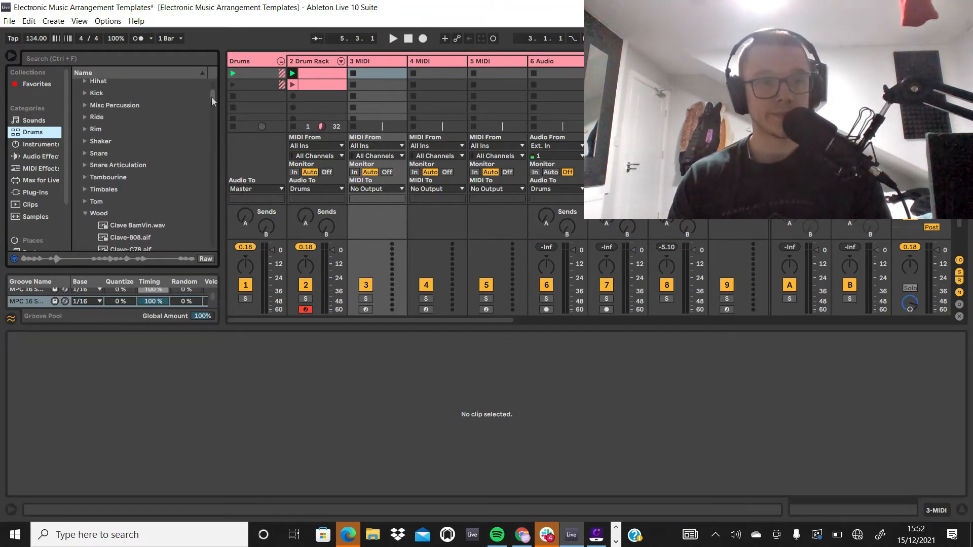
click(93, 94)
click(85, 94)
click(101, 109)
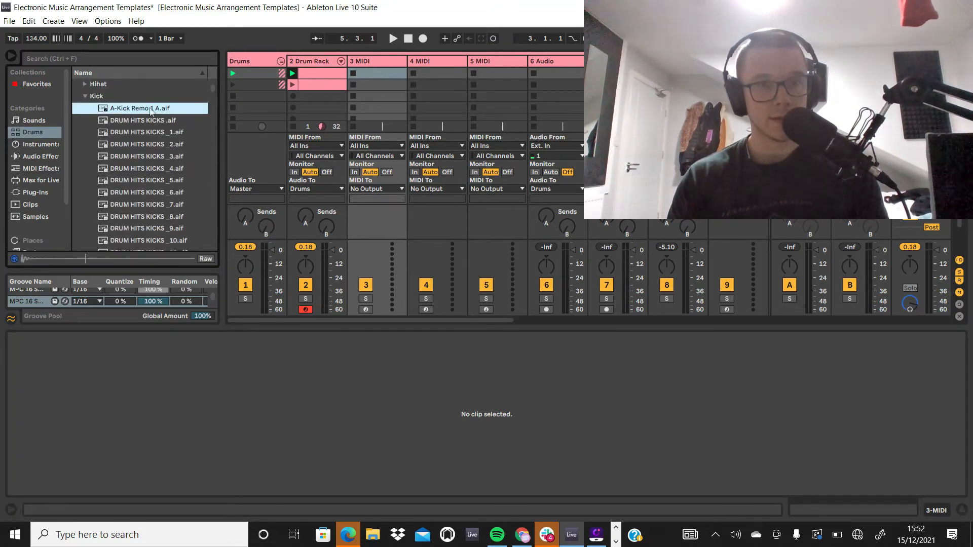
drag(150, 109, 378, 84)
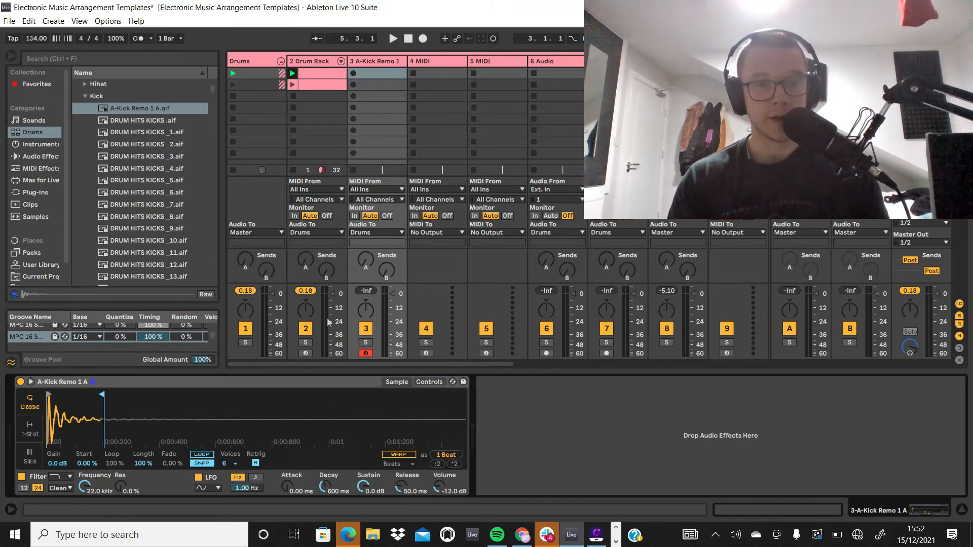
click(365, 328)
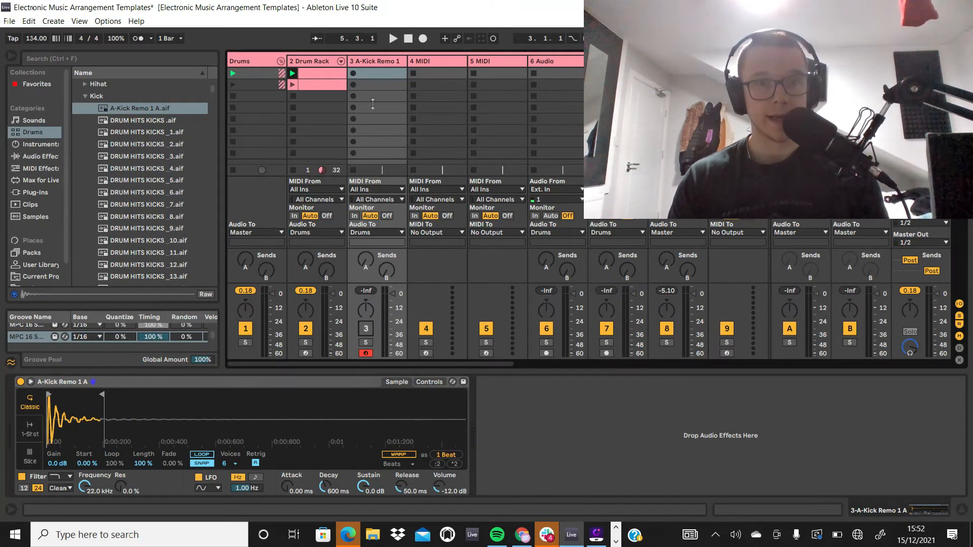
Step: Create a clip in the A-Kick Remo 1 A track's first slot, set its length to 8 bars, and paste the copied kick notes
double_click(375, 74)
click(120, 445)
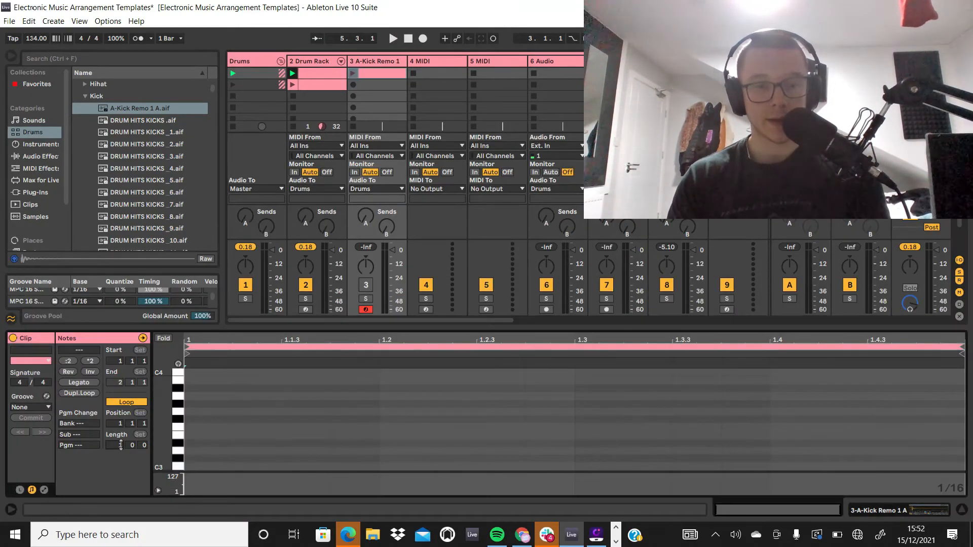
text(8)
key(Return)
key(ctrl+v)
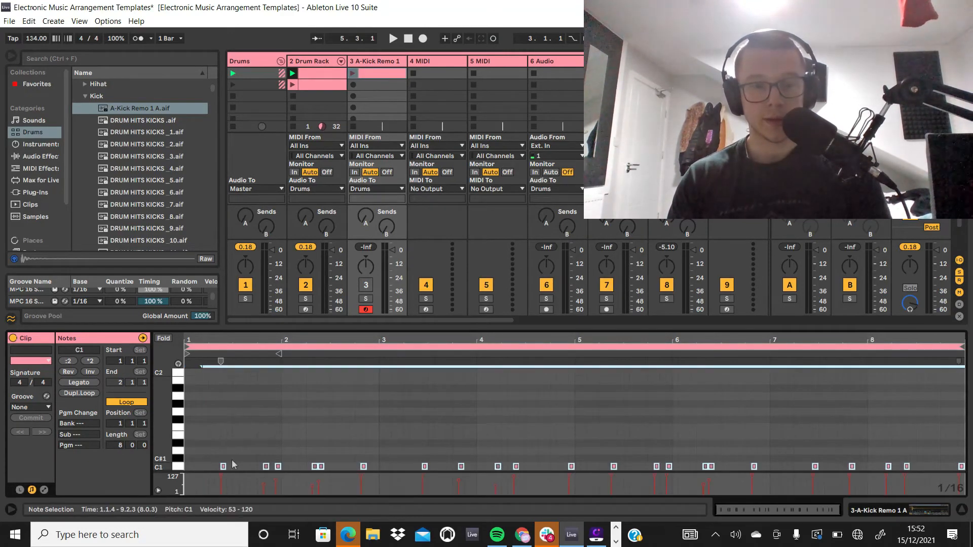
Step: Move the pasted kick notes back to the start of the clip and transpose them up two octaves to C3
key(Left)
key(Left)
key(Left)
key(Left)
key(Left)
key(Left)
key(shift+Up)
key(shift+Up)
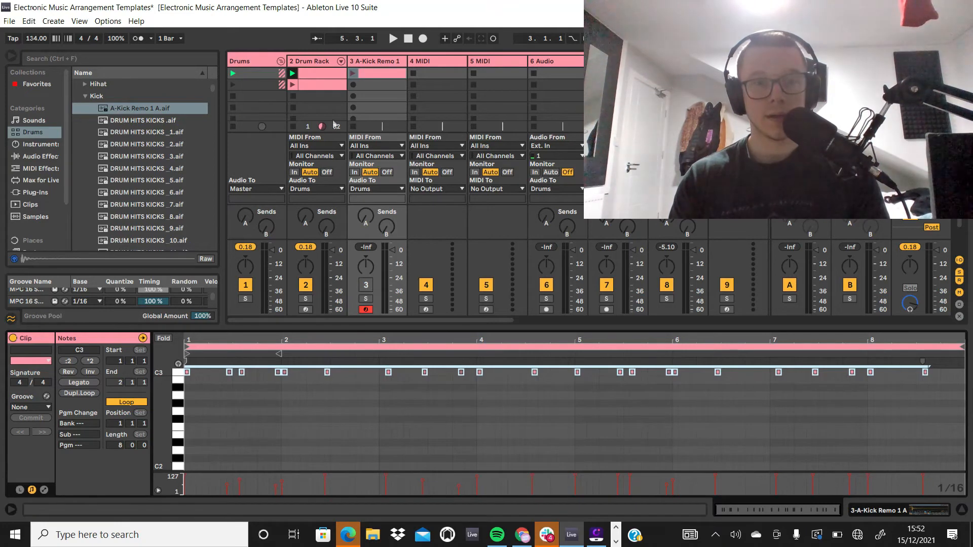
Step: Launch the muted kick clip and rename its track as Ghost
click(354, 73)
click(365, 62)
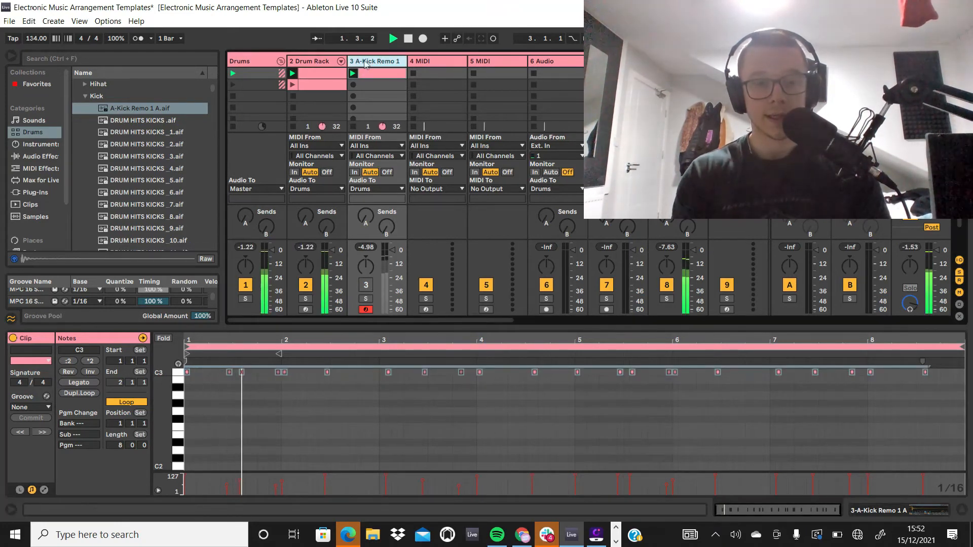
key(ctrl+r)
text(Ghost)
key(Return)
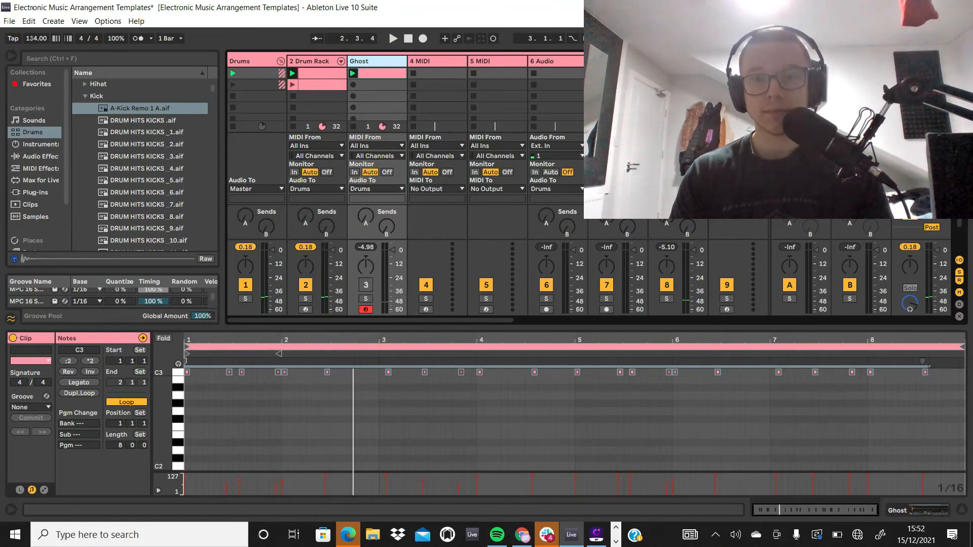
Step: Search Audio Effects for "comp" and add a Compressor to the 12 ukg_mus130_madviolin_Dm track
drag(505, 321, 583, 318)
click(724, 62)
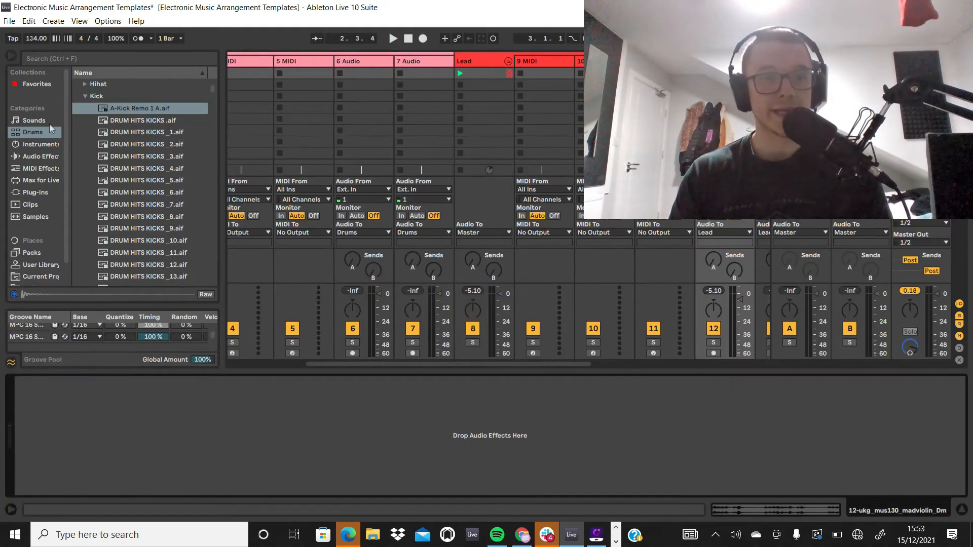
click(43, 157)
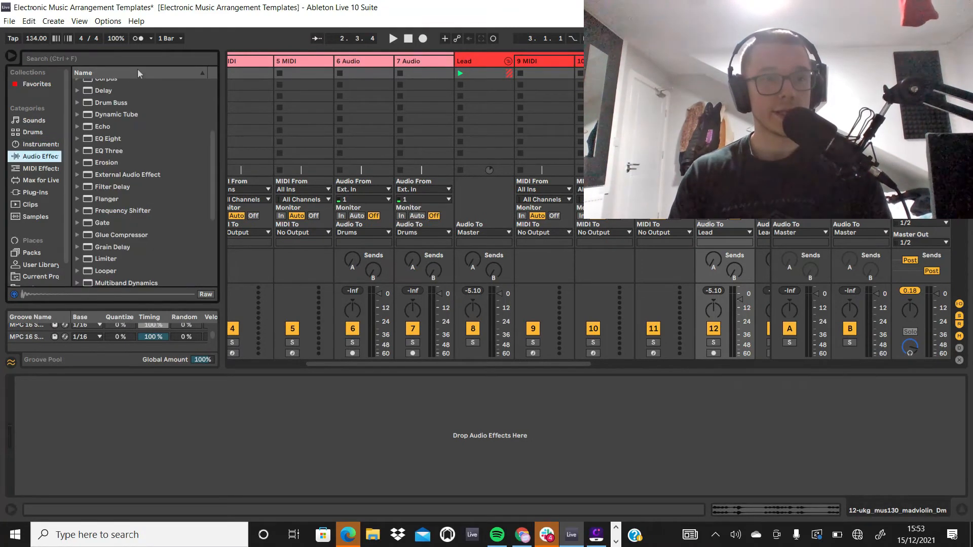
click(147, 59)
text(cio)
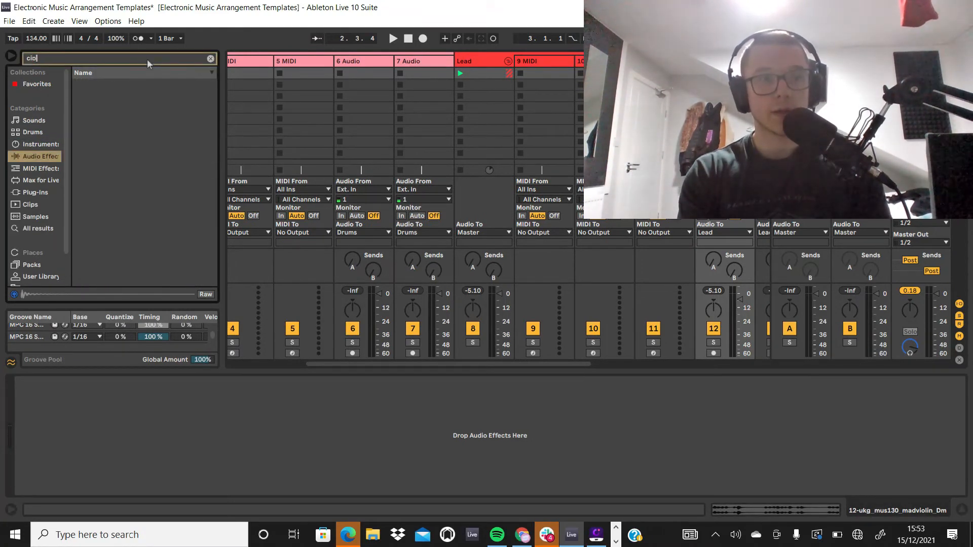
key(BackSpace)
key(BackSpace)
text(omp)
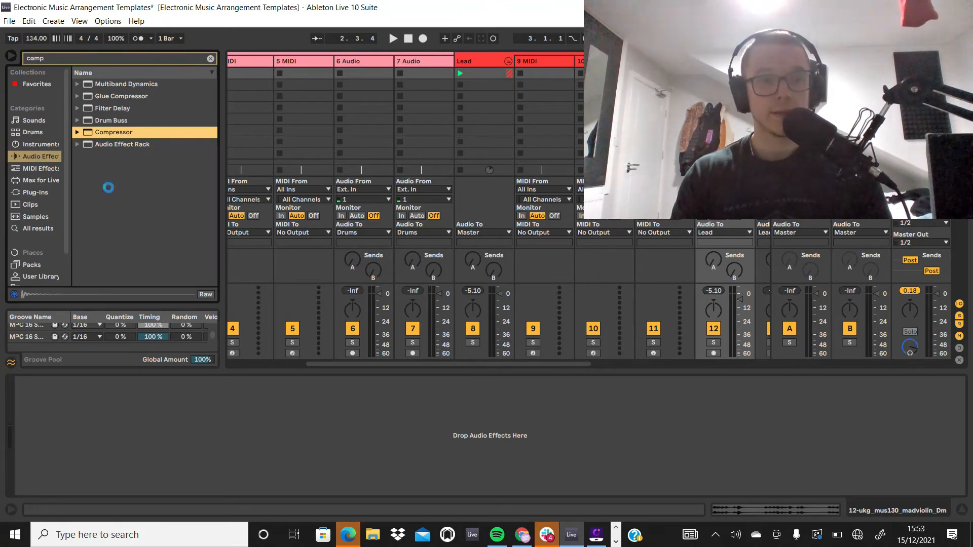
Step: Expand the Compressor's sidechain section and set its audio source to the Ghost track
click(31, 381)
click(31, 382)
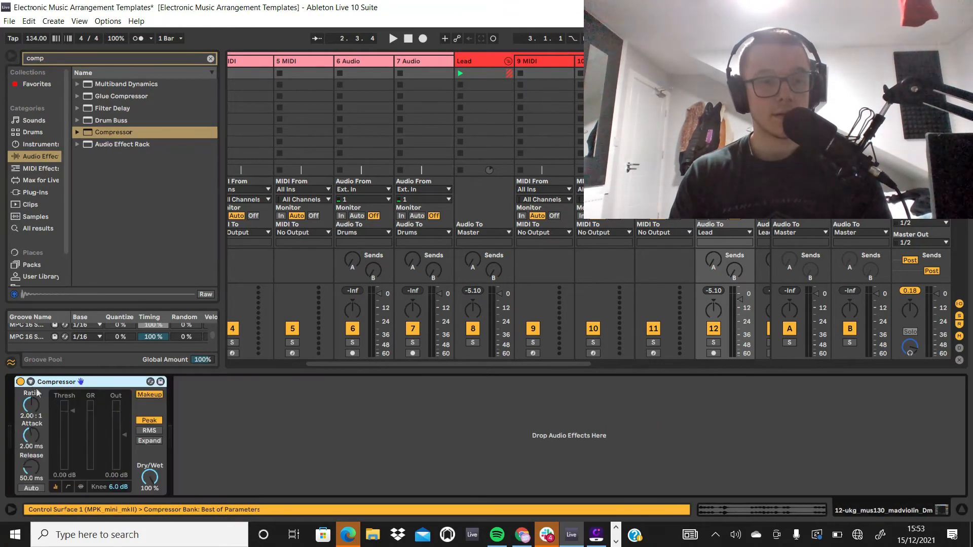
click(31, 382)
click(46, 413)
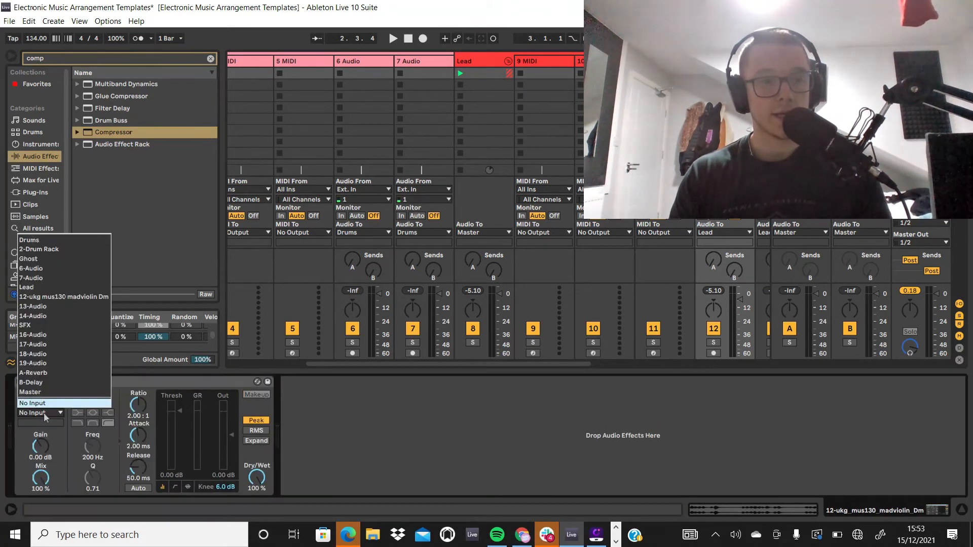
click(60, 259)
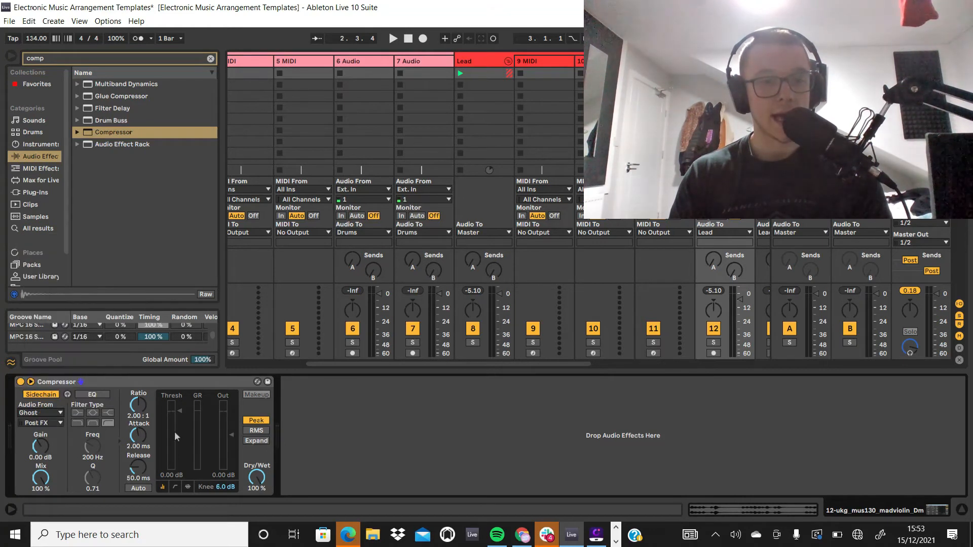
Step: Set the Compressor's ratio to inf : 1, knee to 0.0 dB and threshold to about -40 dB, and audition it
drag(172, 424, 172, 458)
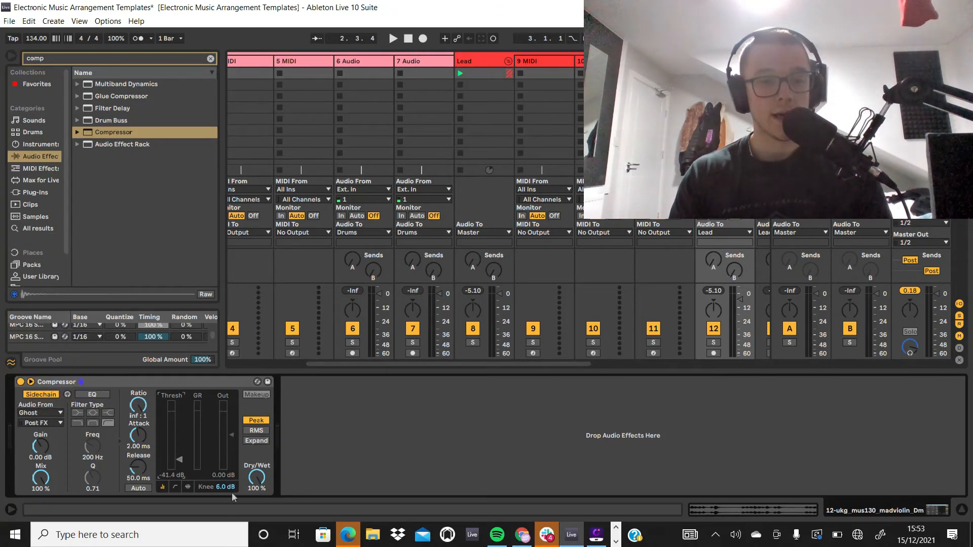
drag(227, 488, 226, 530)
key(space)
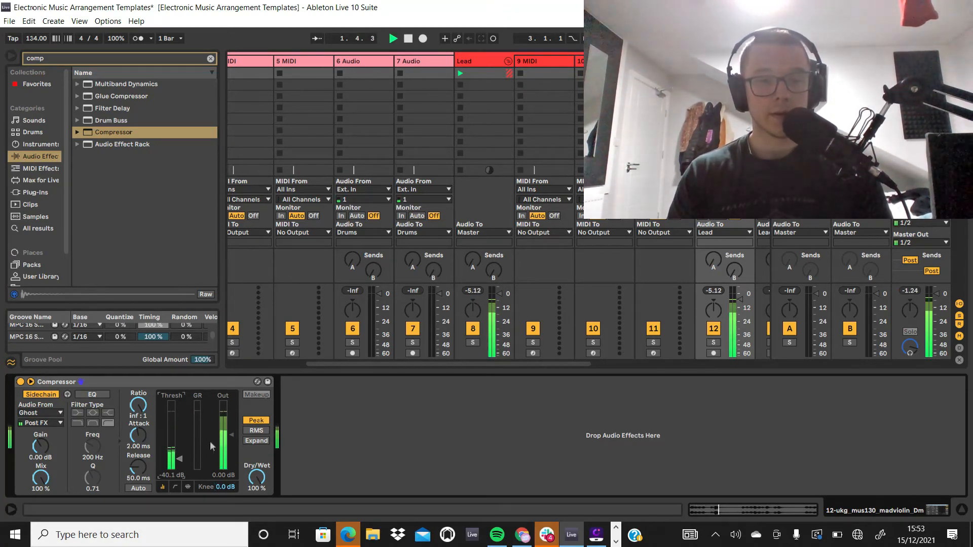
key(space)
Step: Raise the Compressor's threshold to -19.1 dB and audition the sidechained violin loop
drag(178, 456, 178, 439)
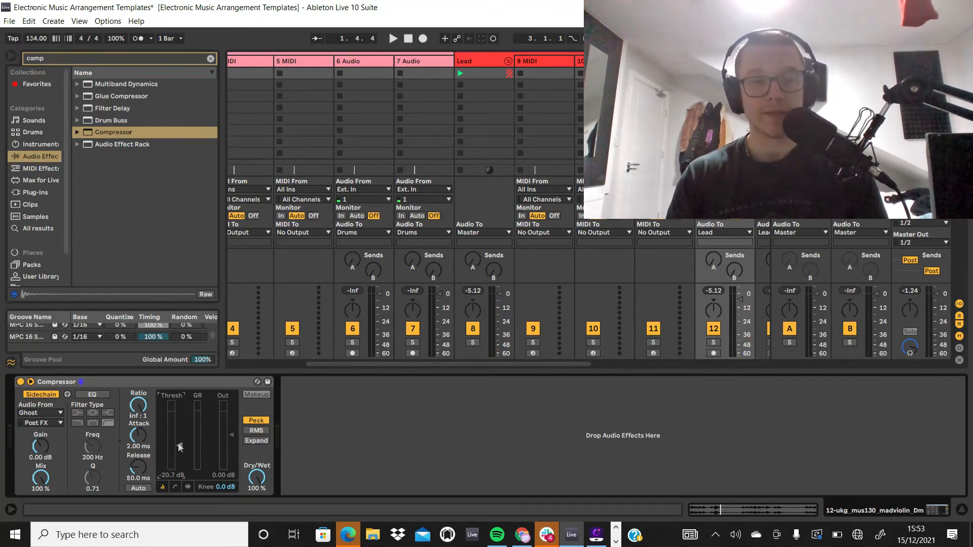
drag(178, 442, 180, 435)
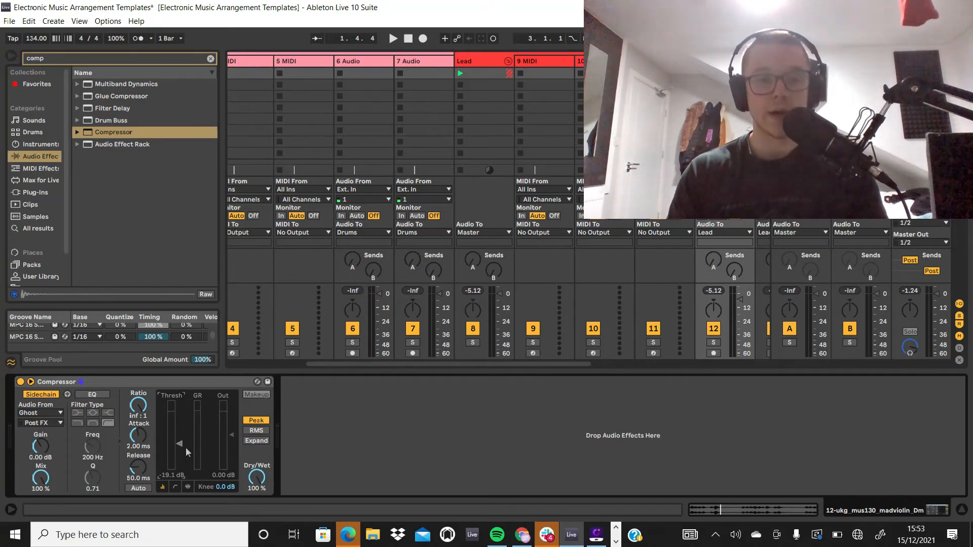
key(space)
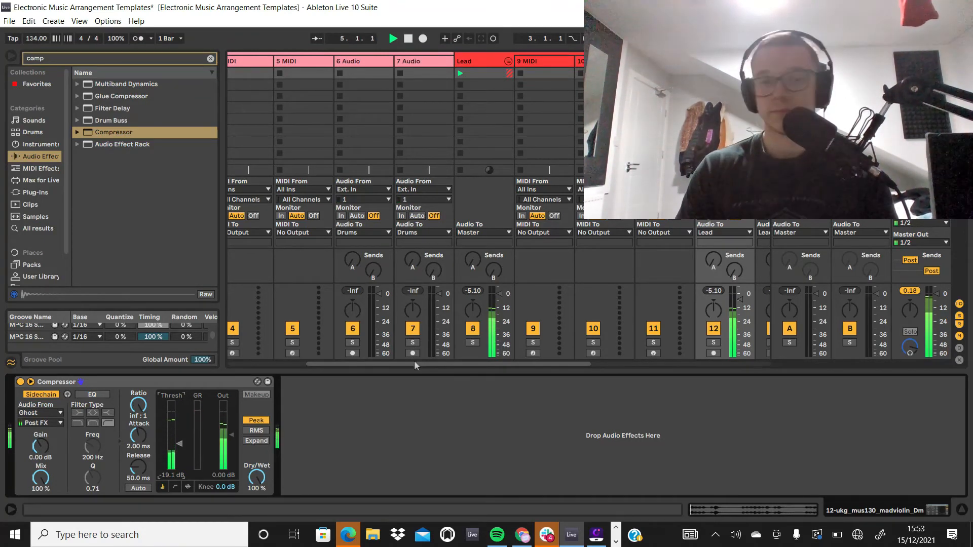
key(space)
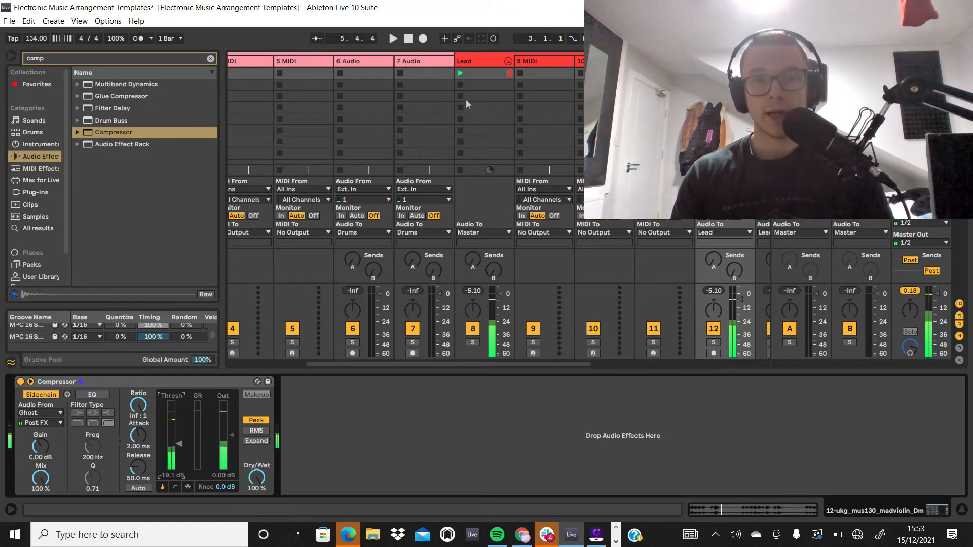
Step: Clear the "comp" search and load the Operator instrument onto the 10 MIDI track
click(598, 62)
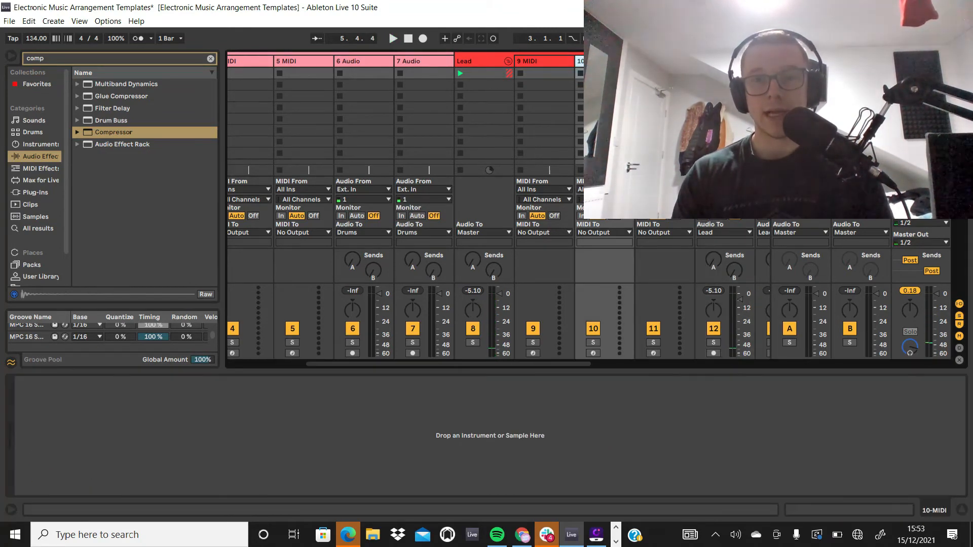
click(40, 144)
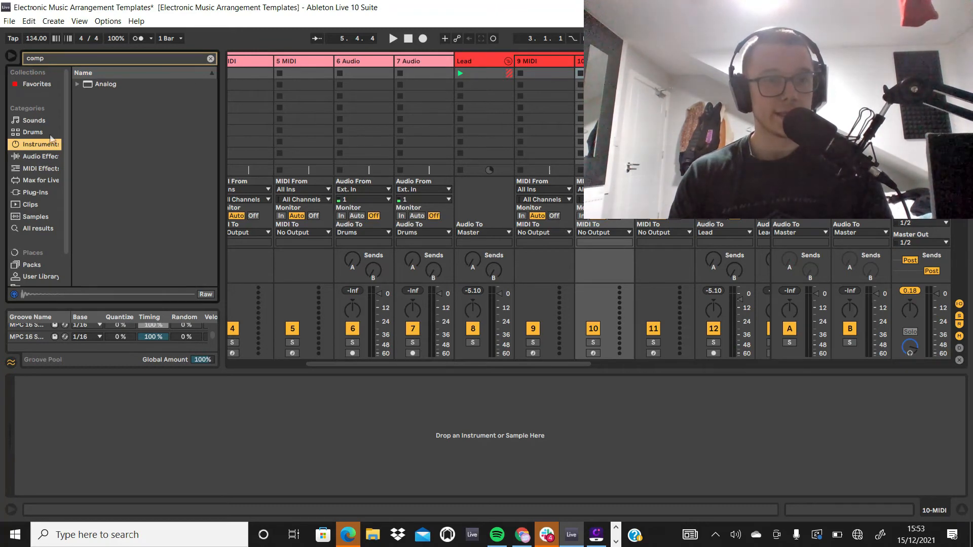
click(210, 59)
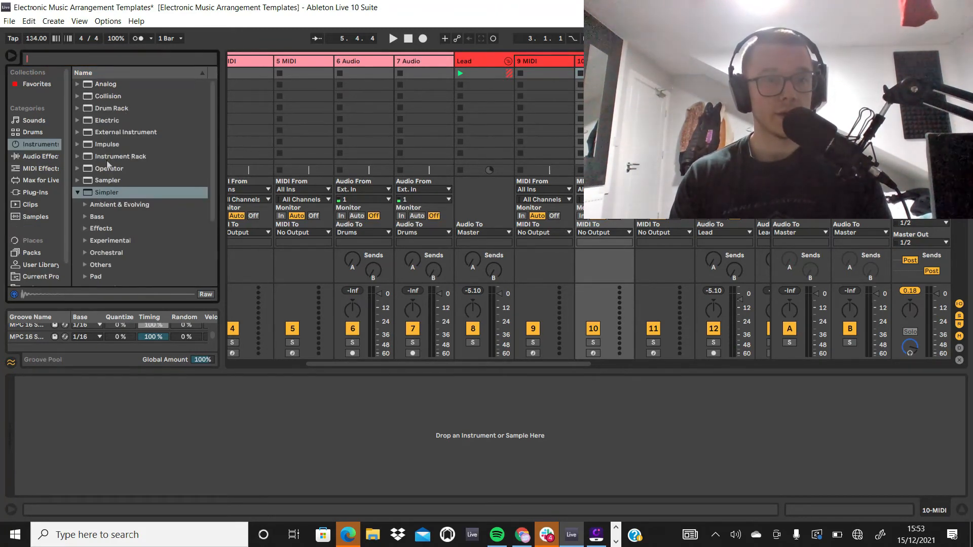
double_click(106, 170)
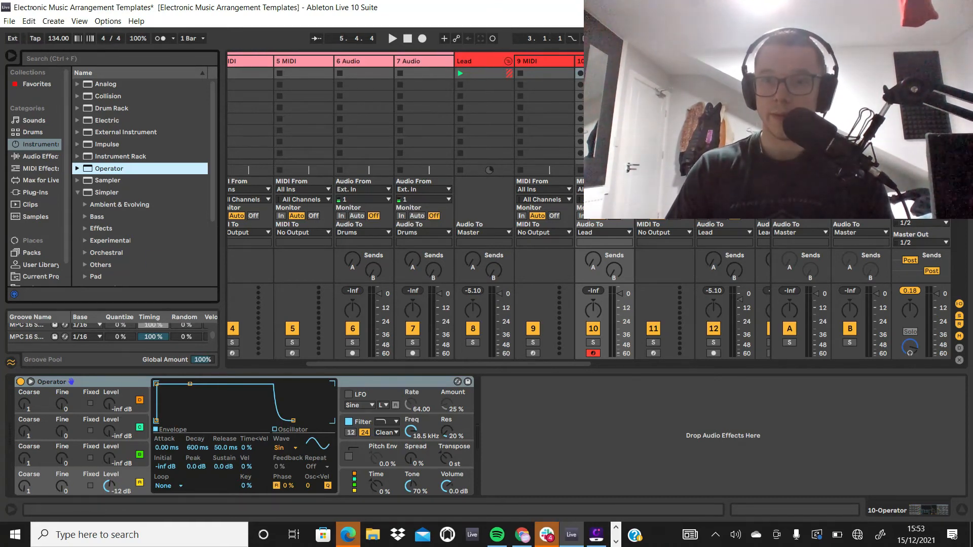
Step: Widen the 12 ukg_mus130_madviolin_Dm track to show its full name and briefly play back the session
drag(756, 62, 814, 62)
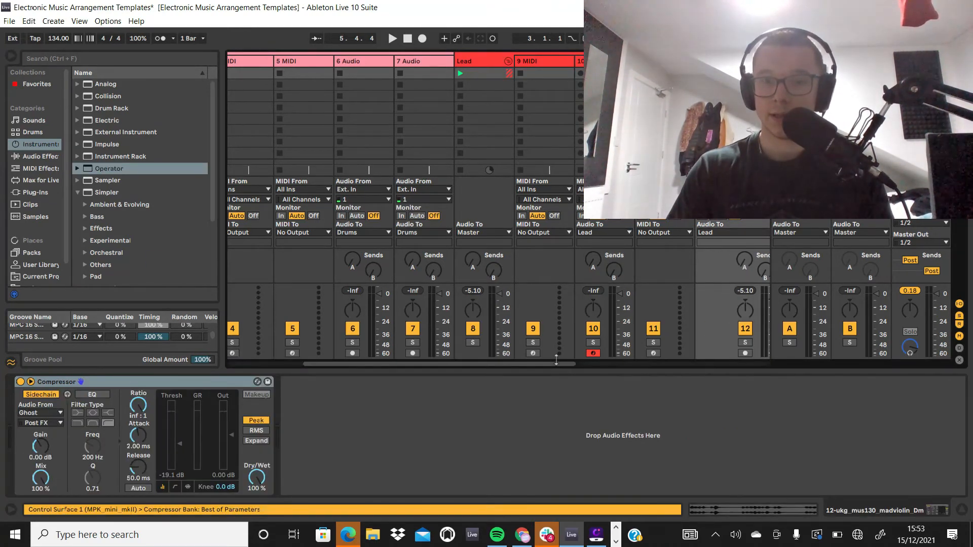
drag(558, 363, 690, 356)
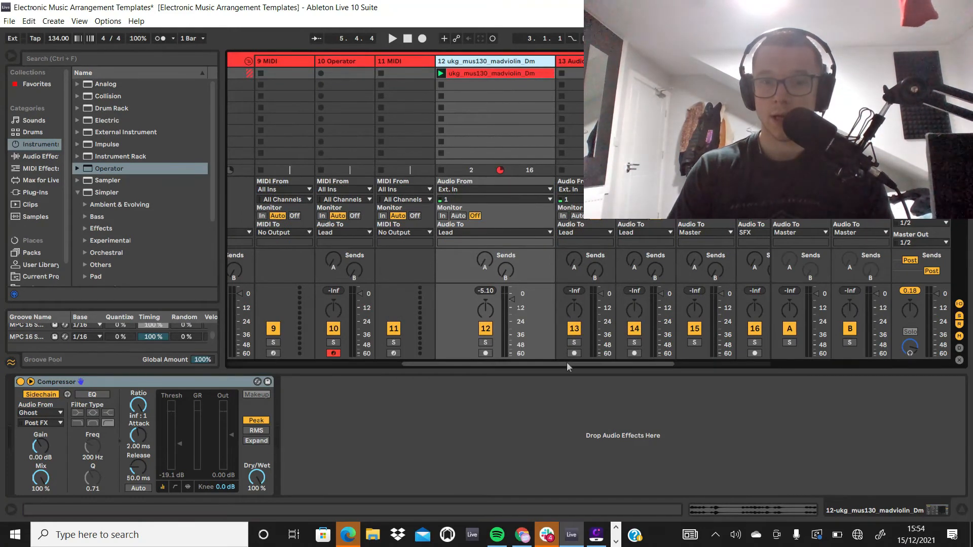
drag(567, 361, 353, 370)
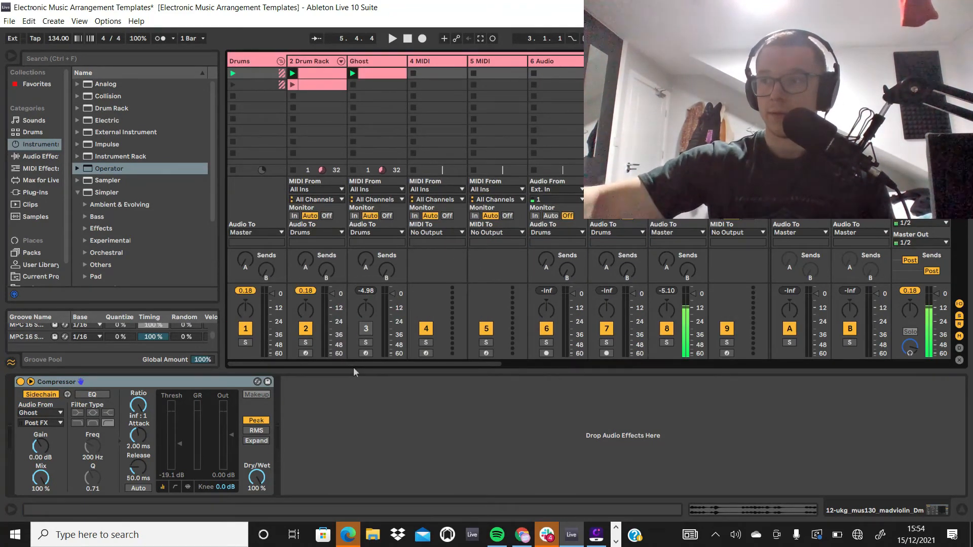
key(space)
key(space)
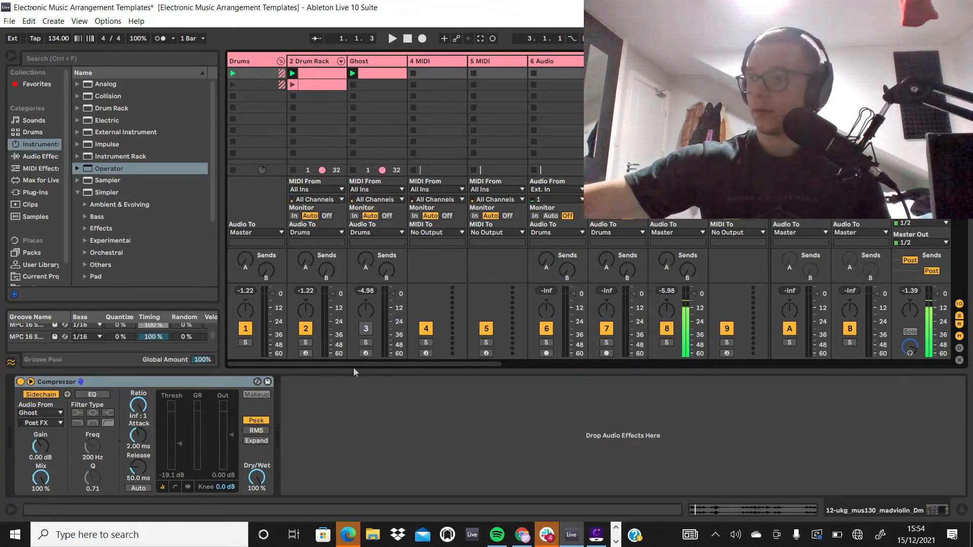
Step: On the 10 Operator track, set Operator's oscillator A waveform to Square D, trying Square 8 first
key(space)
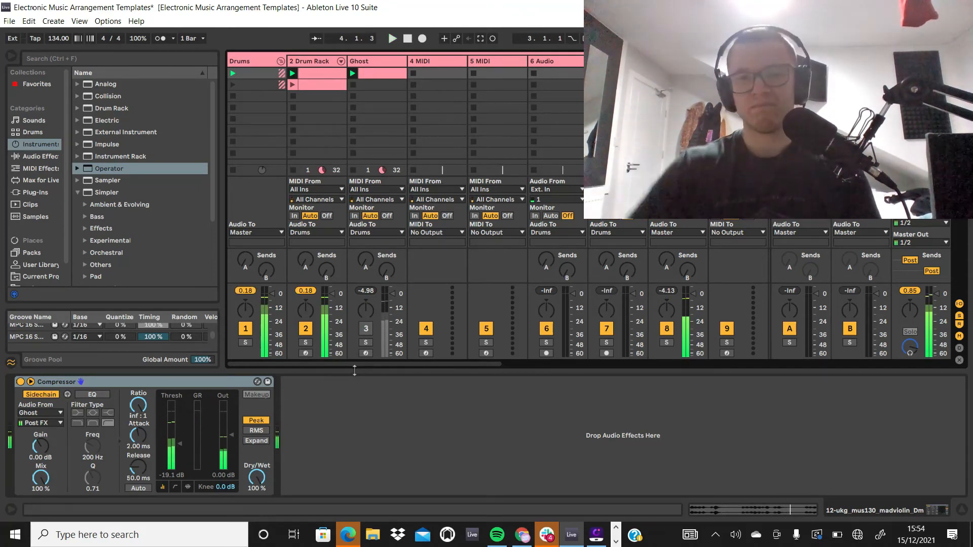
drag(467, 364, 619, 351)
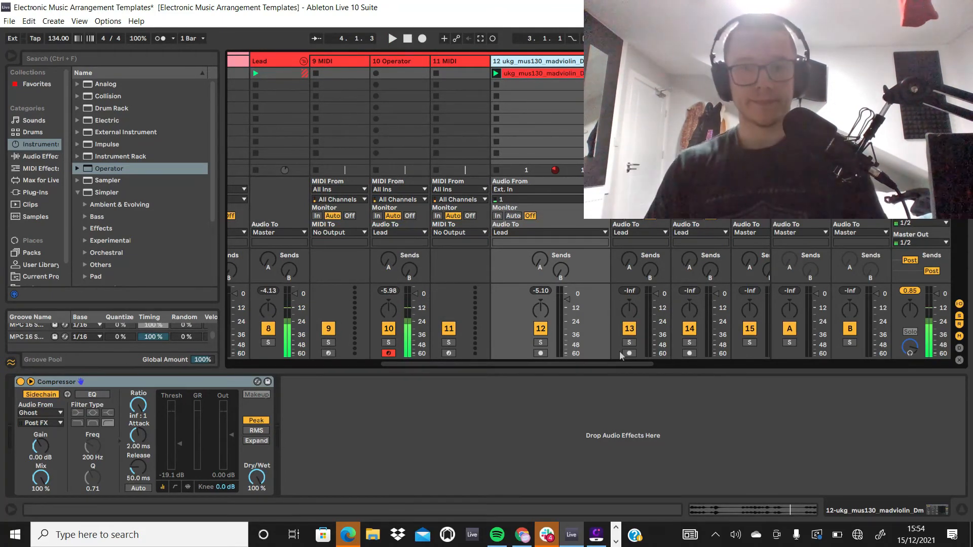
click(389, 62)
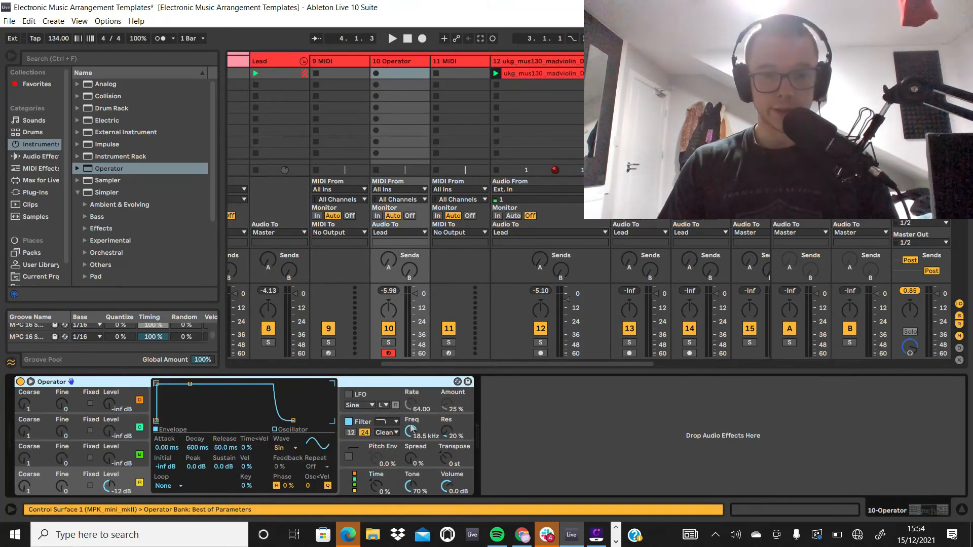
click(293, 448)
click(294, 370)
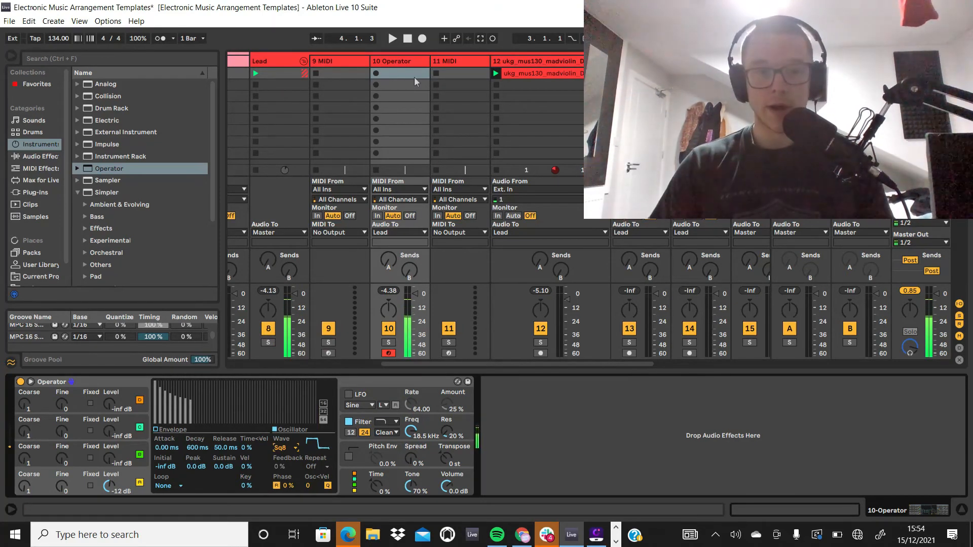
click(282, 447)
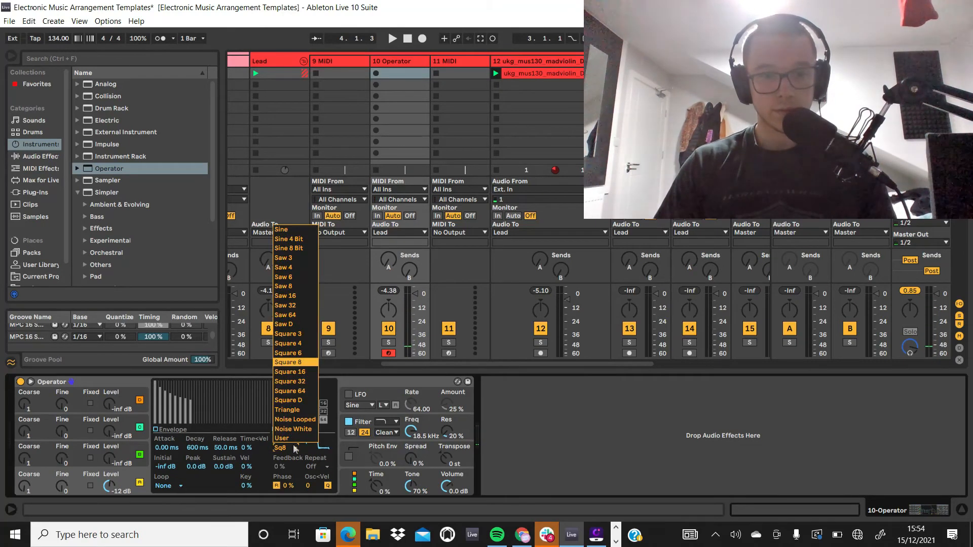
click(305, 400)
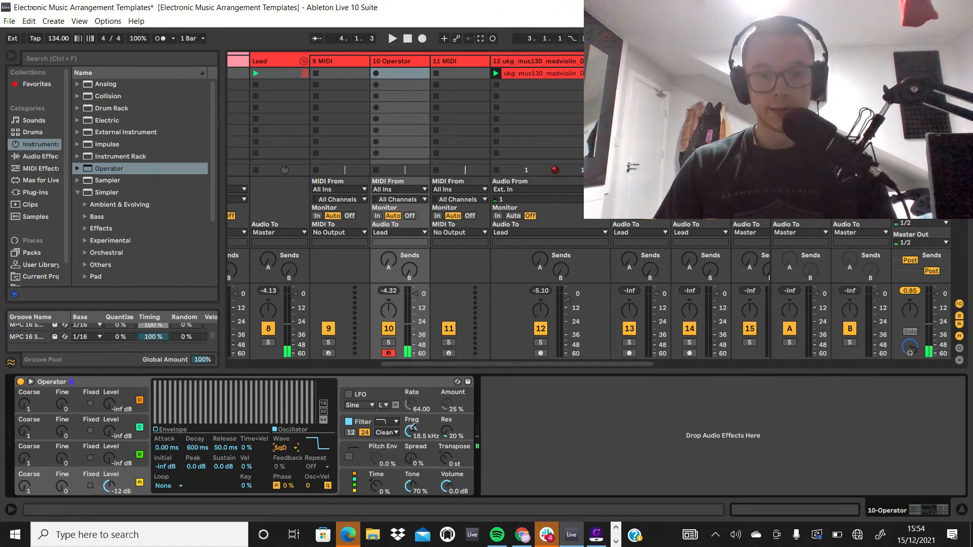
Step: Lower Operator's filter frequency to 198 Hz, auditioning it with the session, and set the filter envelope's attack to 15.5 ms
drag(411, 429, 412, 428)
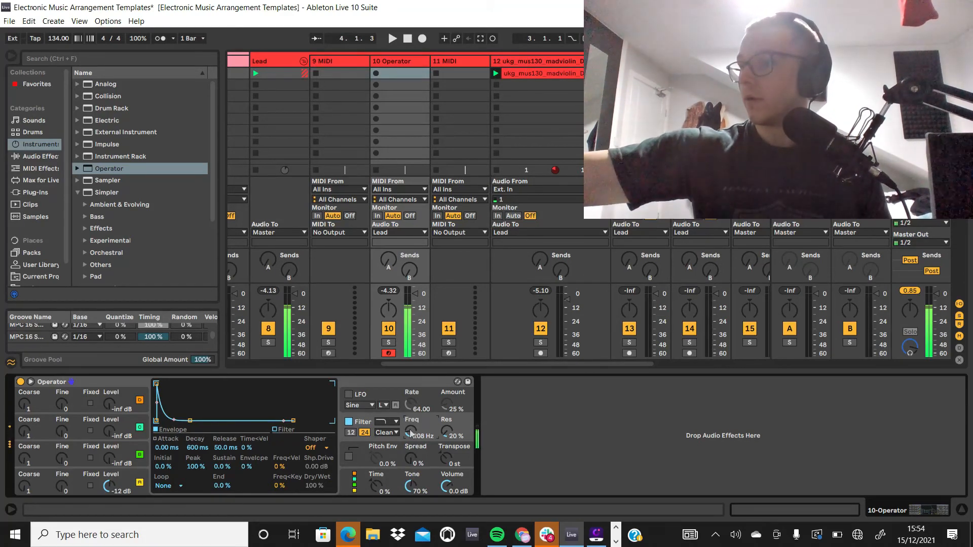
key(space)
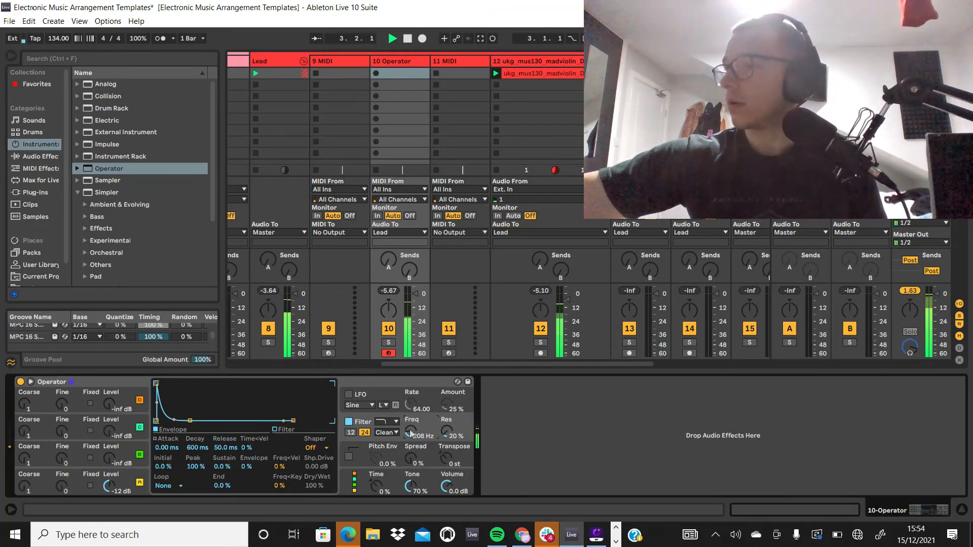
key(space)
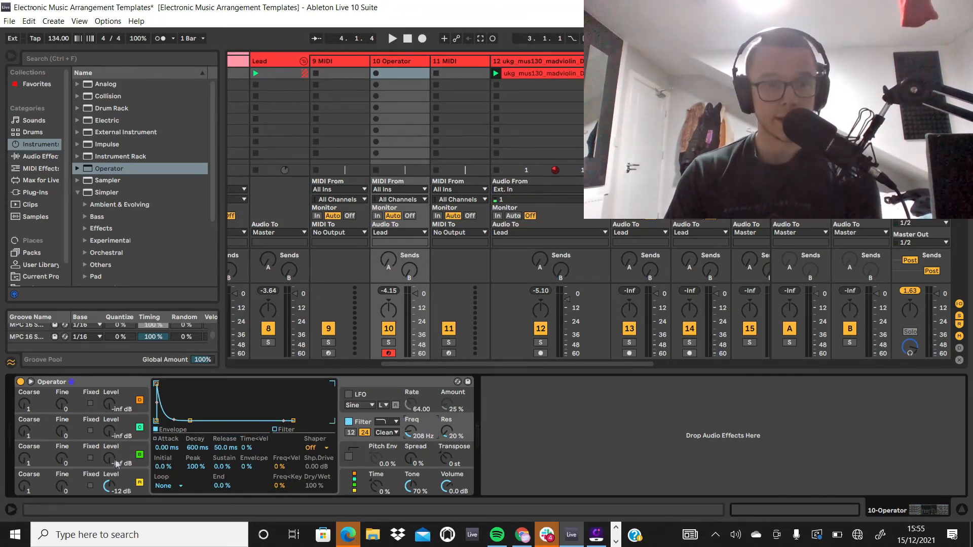
click(84, 480)
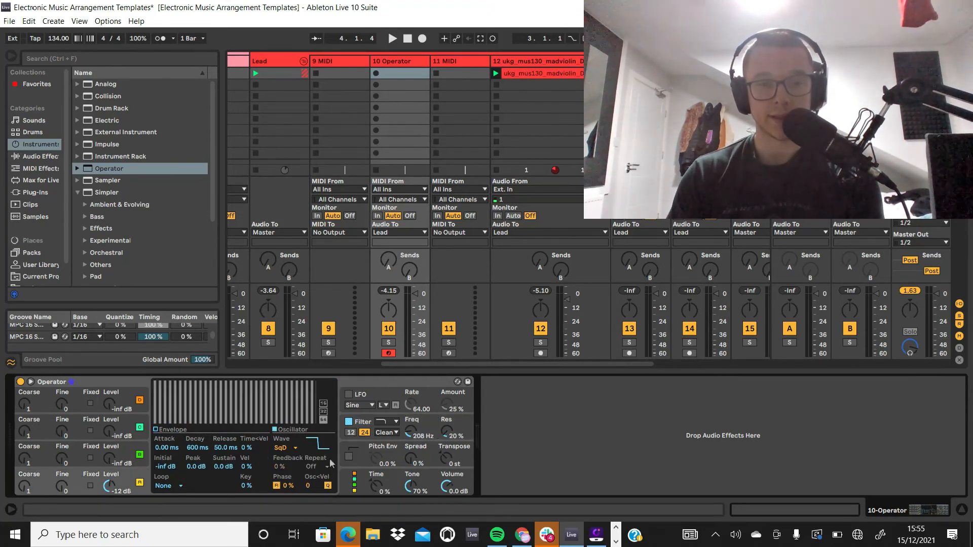
click(406, 434)
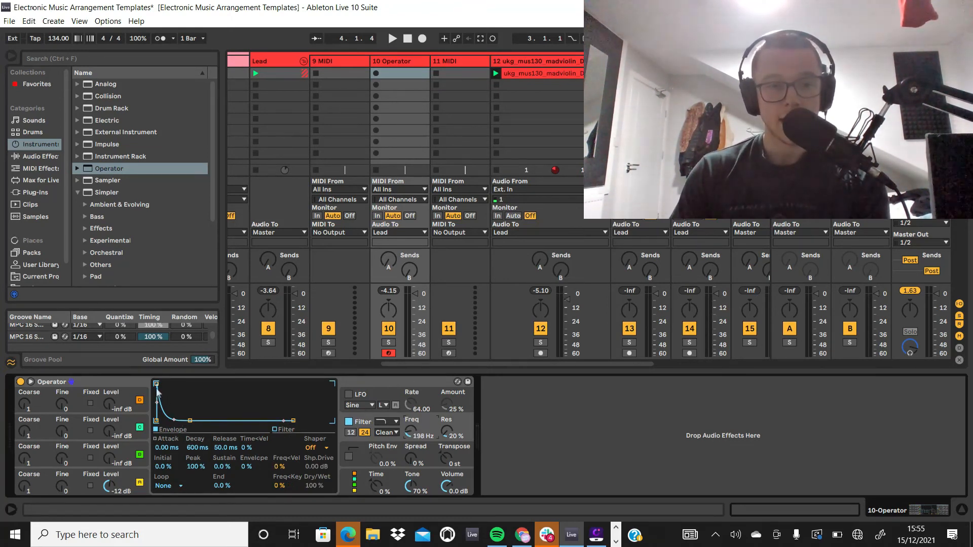
drag(158, 387, 182, 389)
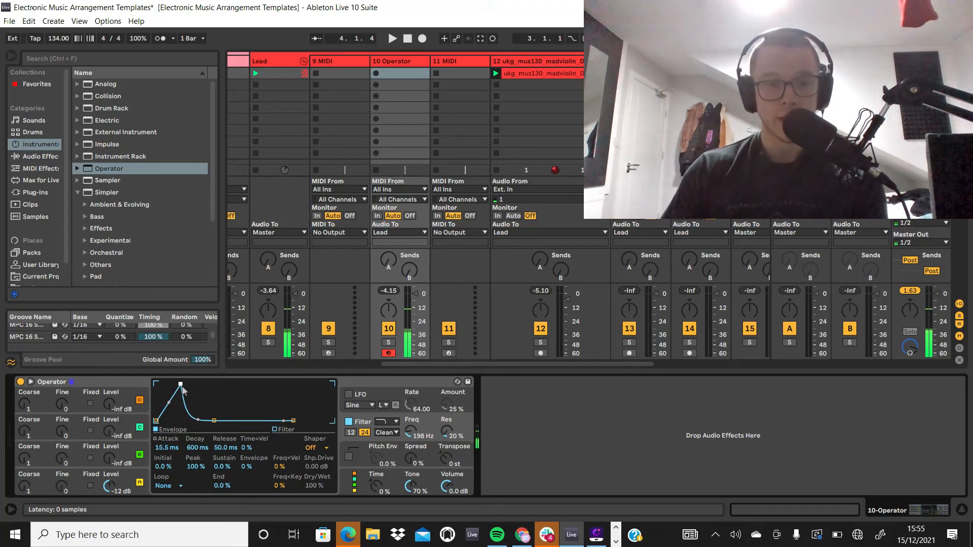
Step: Lengthen oscillator A's envelope attack to 220 ms and audition it with the session playing
click(124, 487)
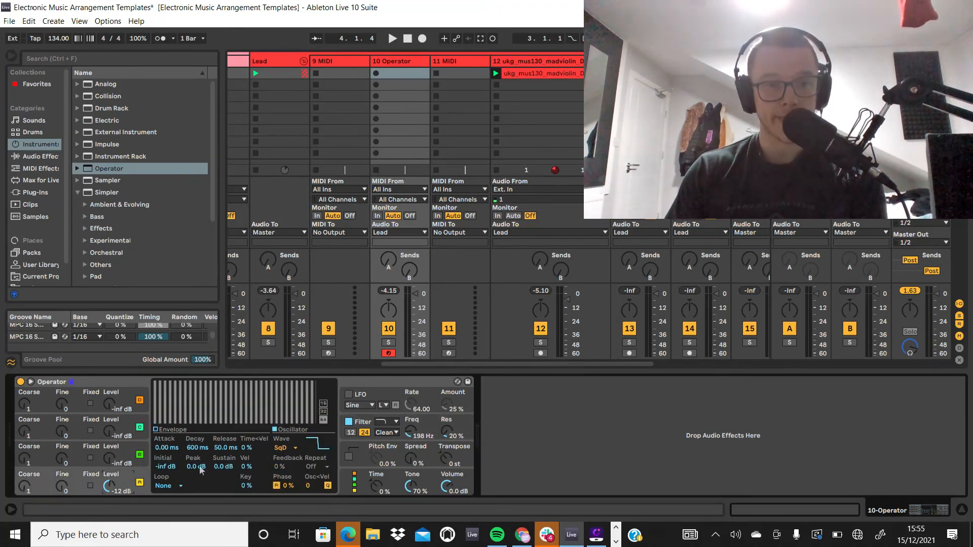
click(174, 448)
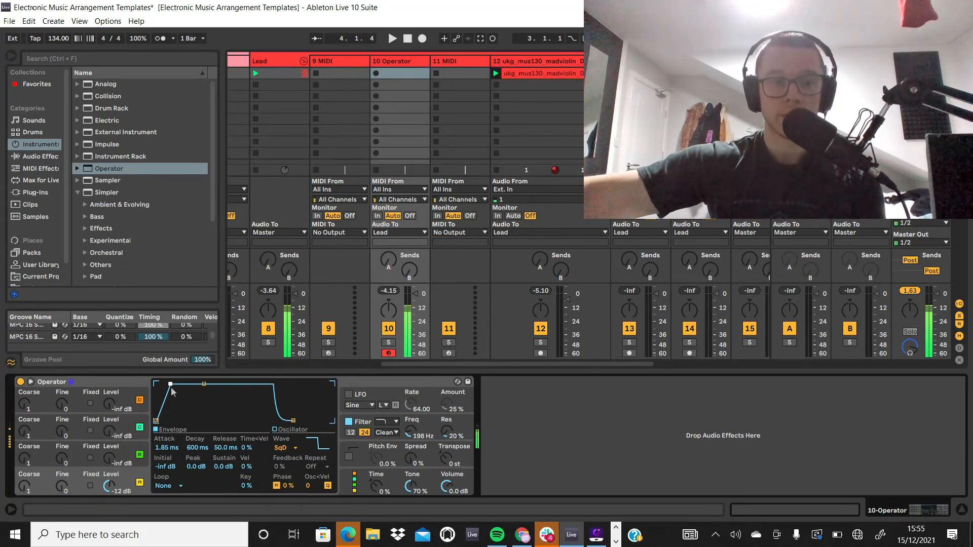
drag(171, 388, 182, 388)
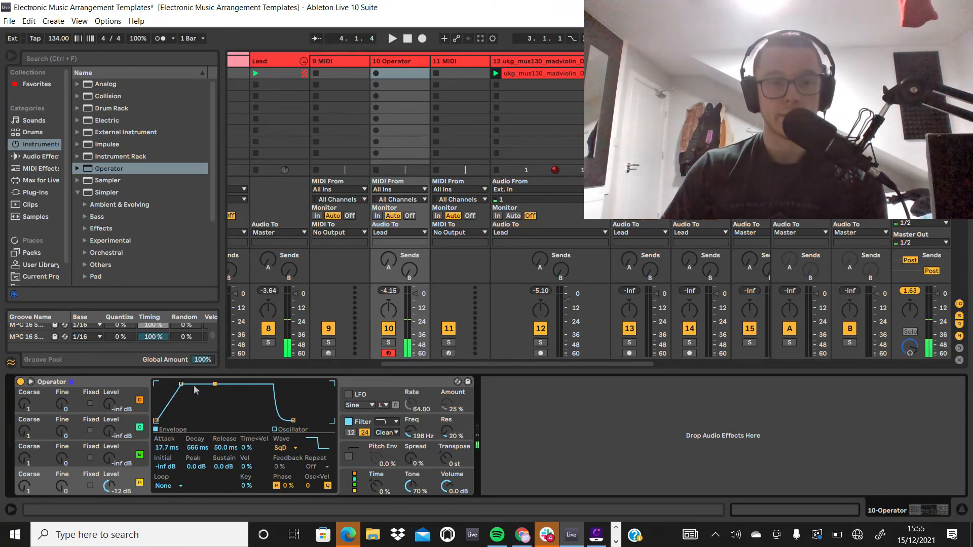
drag(182, 388, 204, 384)
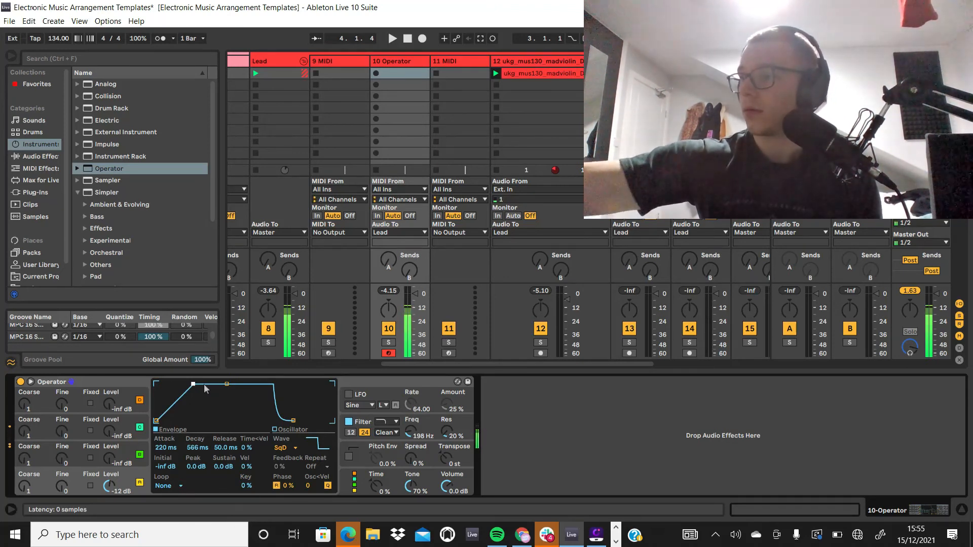
key(space)
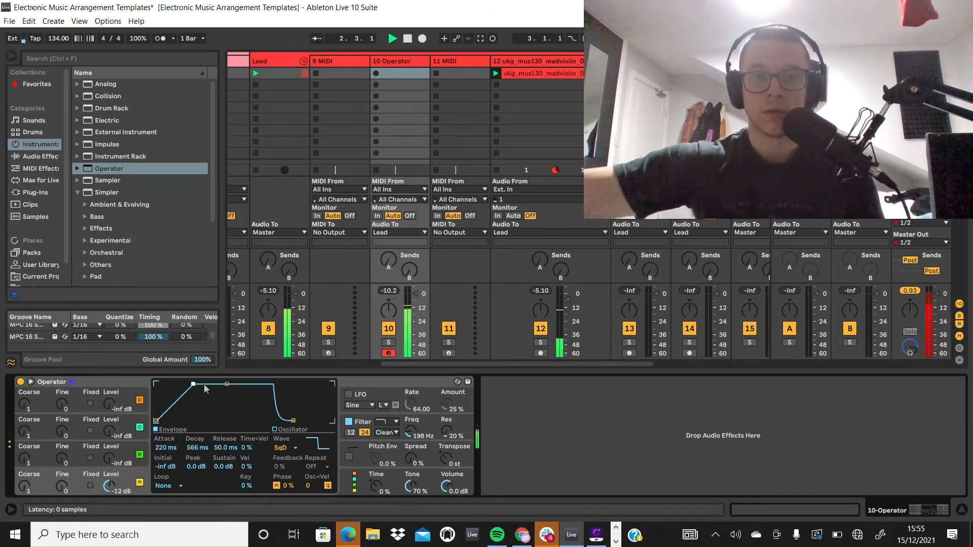
key(space)
key(space)
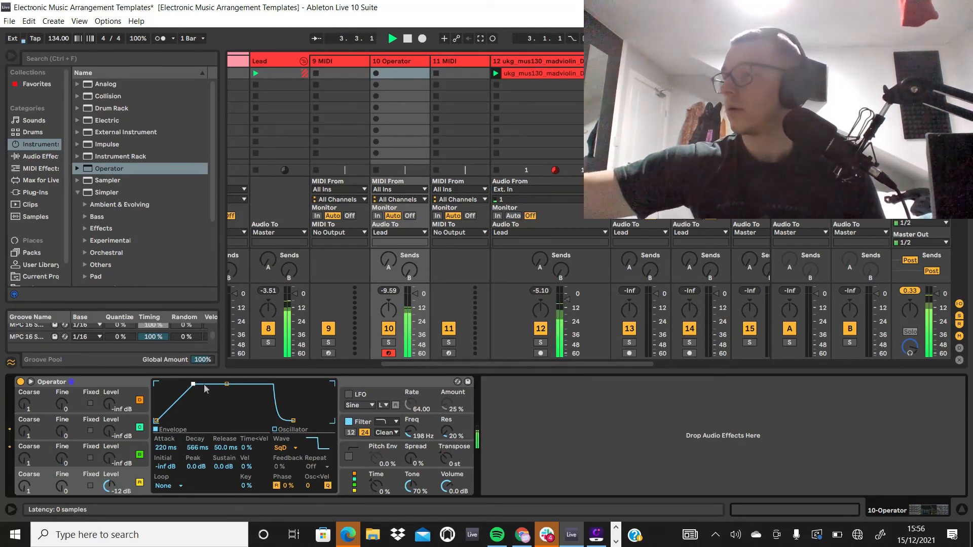
key(space)
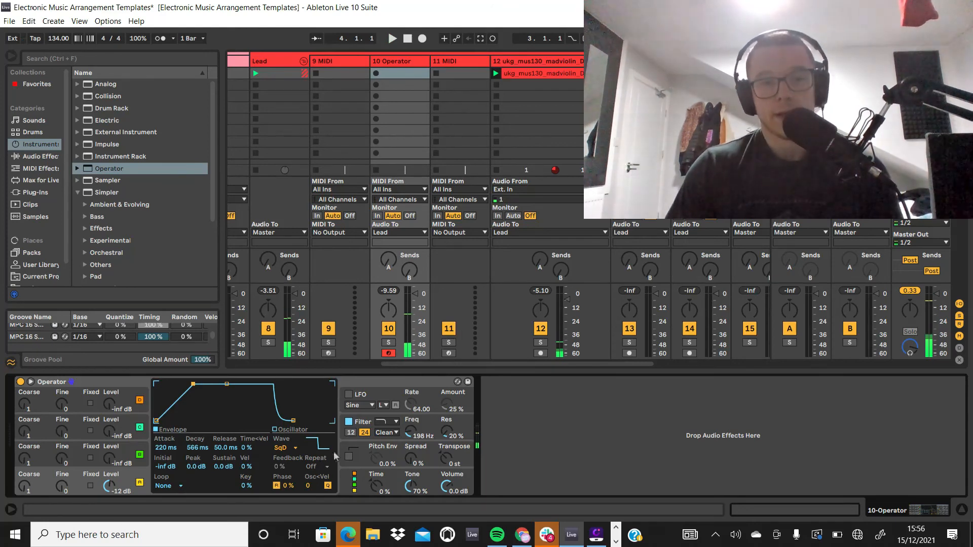
Step: Set oscillator A's envelope decay to 74.1 ms and its sustain to -inf dB, and audition the sound with the session
drag(226, 385, 212, 418)
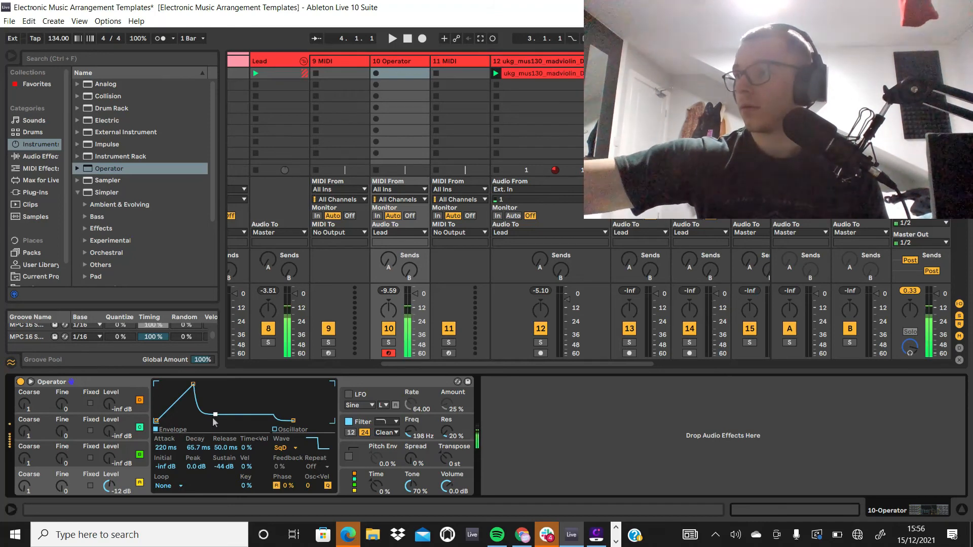
drag(212, 418, 226, 420)
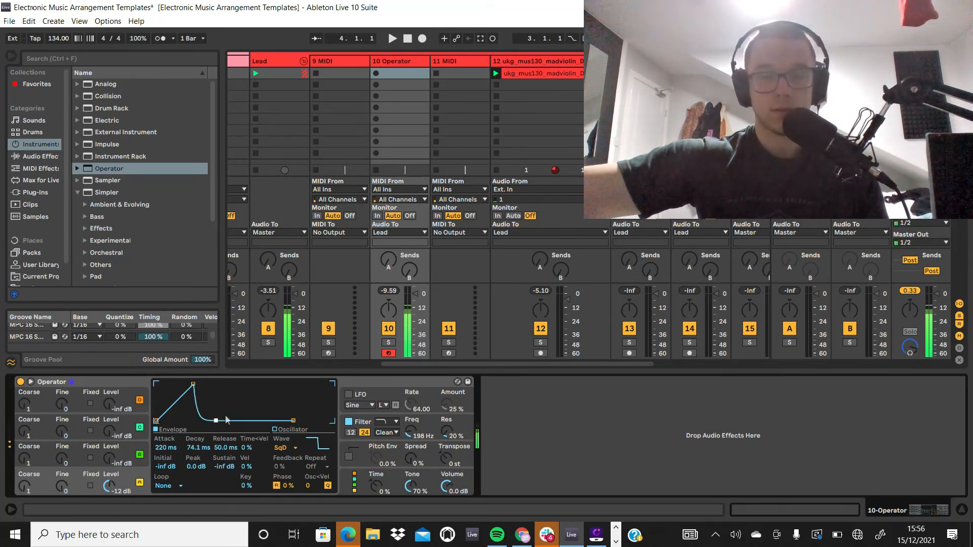
key(space)
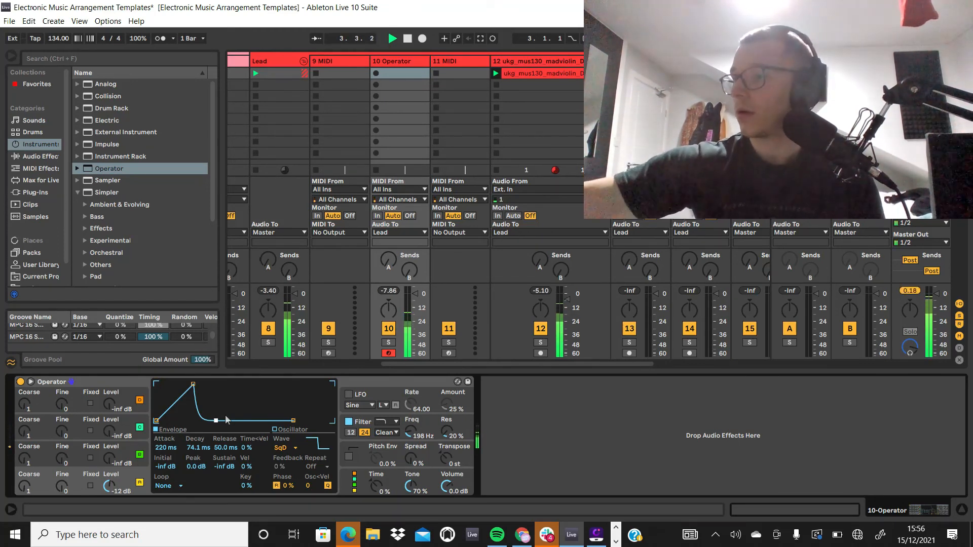
Step: Record a four-bar MIDI clip in the 10 Operator track's first slot, transpose its notes down one octave and play it back
click(376, 73)
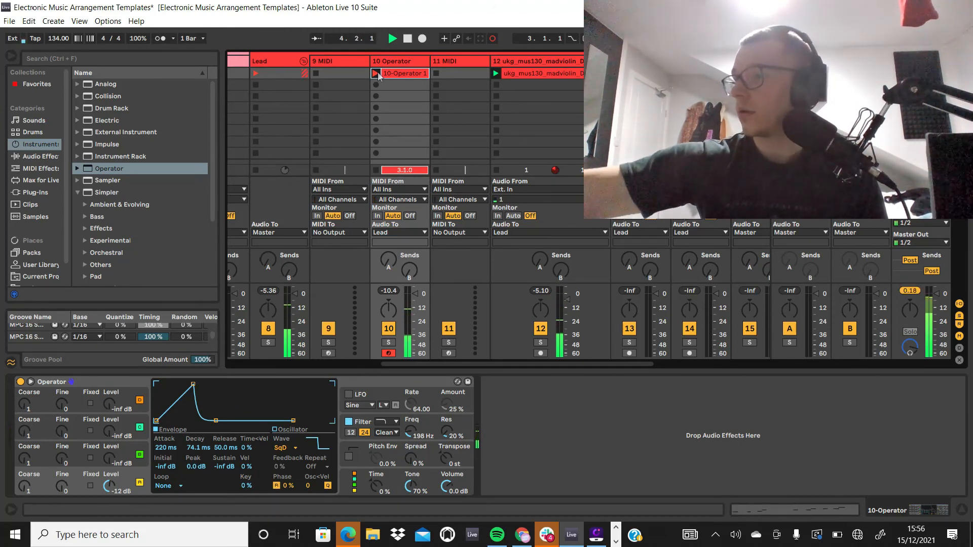
click(376, 74)
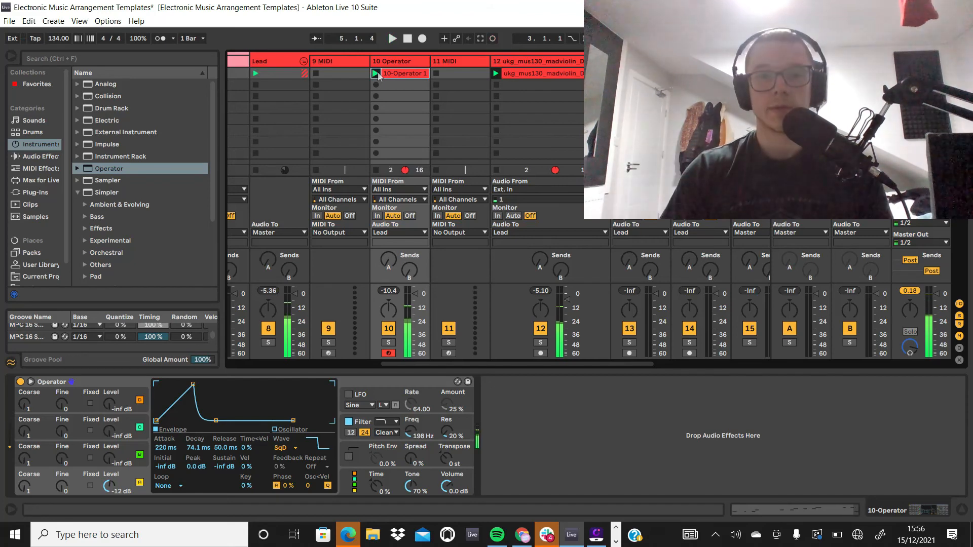
click(415, 75)
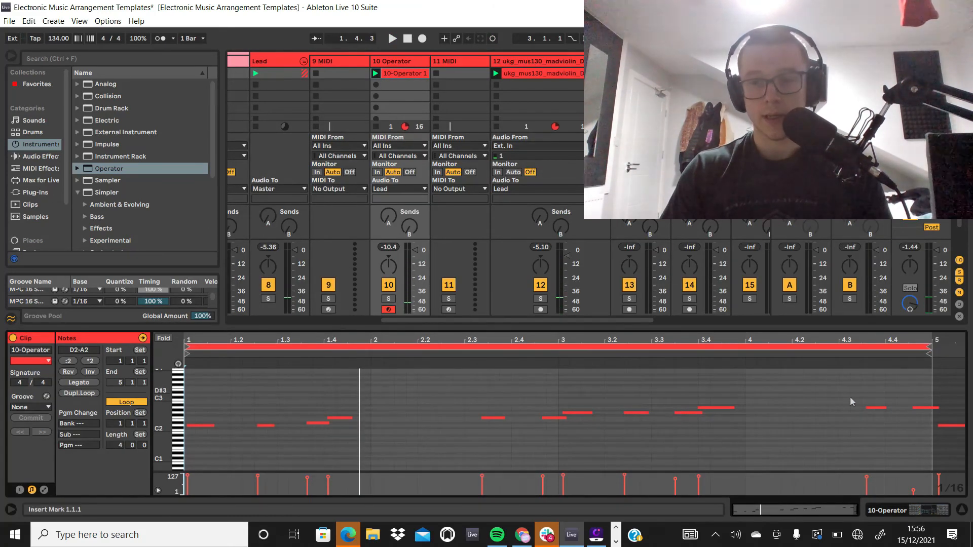
drag(917, 431, 185, 359)
key(shift+Down)
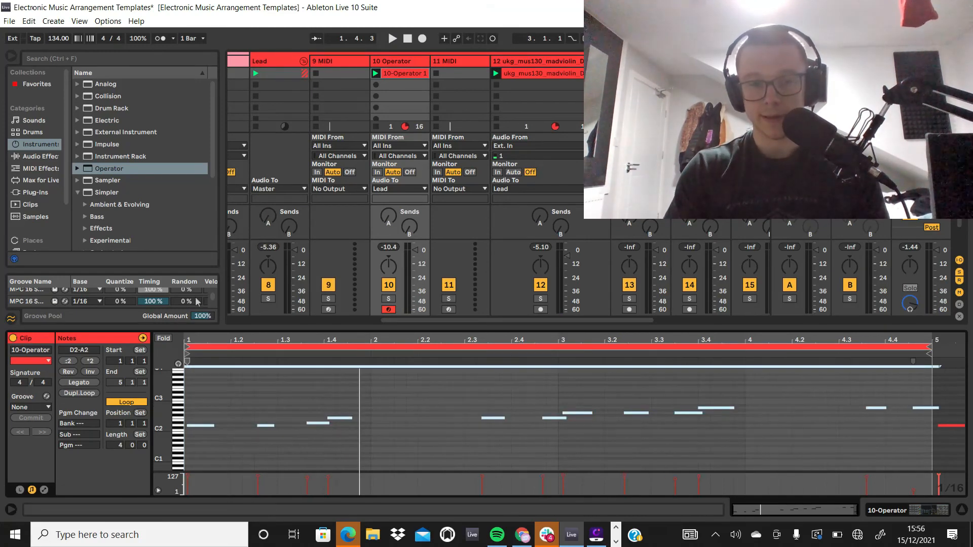
key(space)
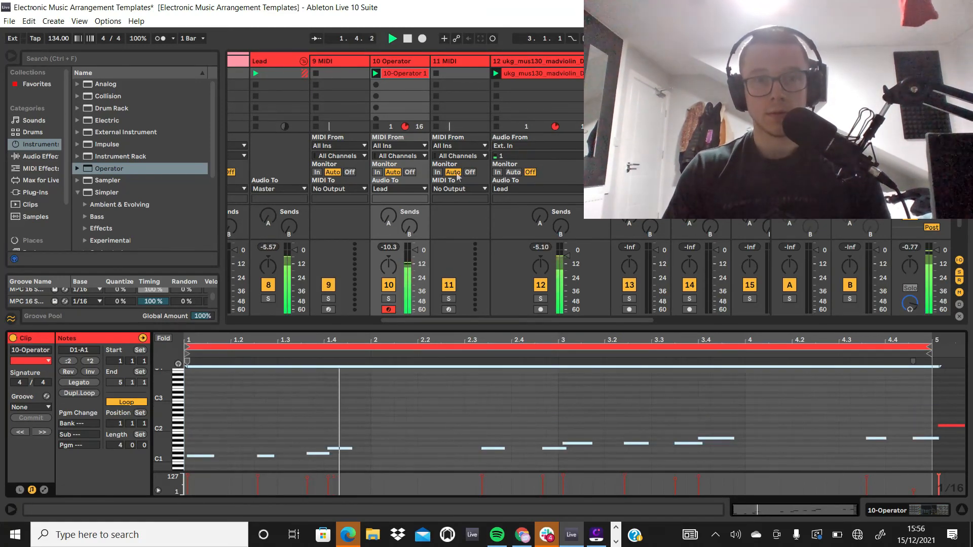
Step: Copy the sidechain Compressor from the 12 ukg_mus130_madviolin_Dm track and paste it after Operator on the 10 Operator track
double_click(528, 61)
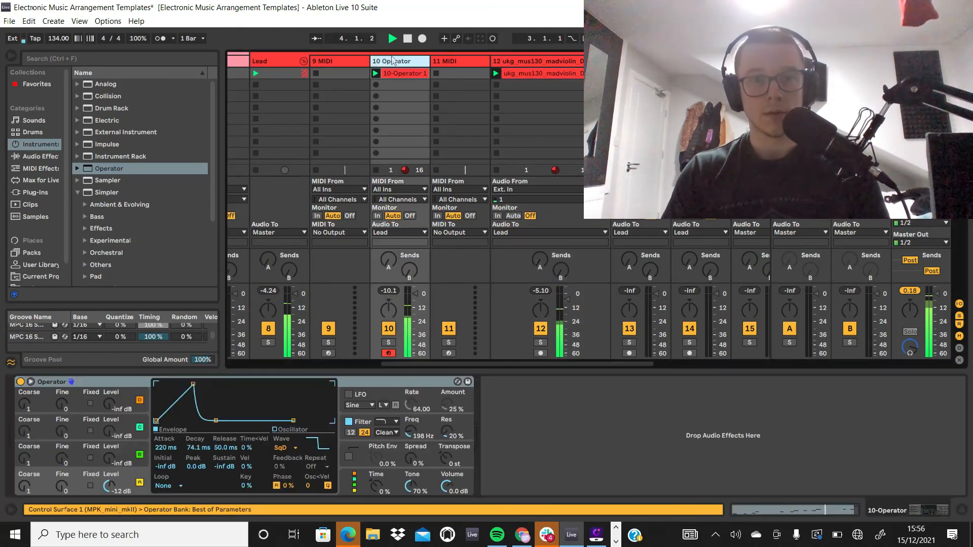
click(392, 81)
click(543, 420)
key(ctrl+v)
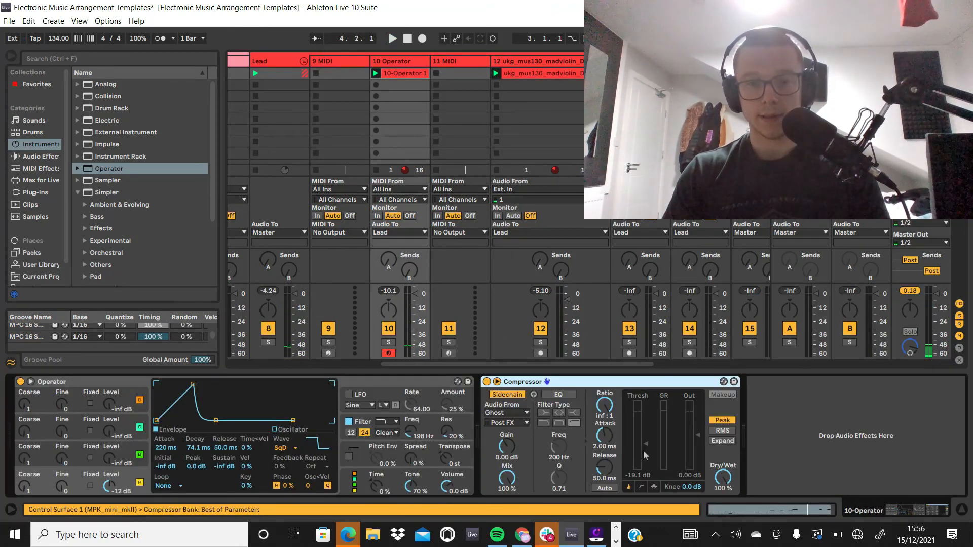
Step: Show the pasted Compressor's transfer curve and lower its threshold to -35.3 dB while the session plays
click(645, 454)
click(640, 488)
key(space)
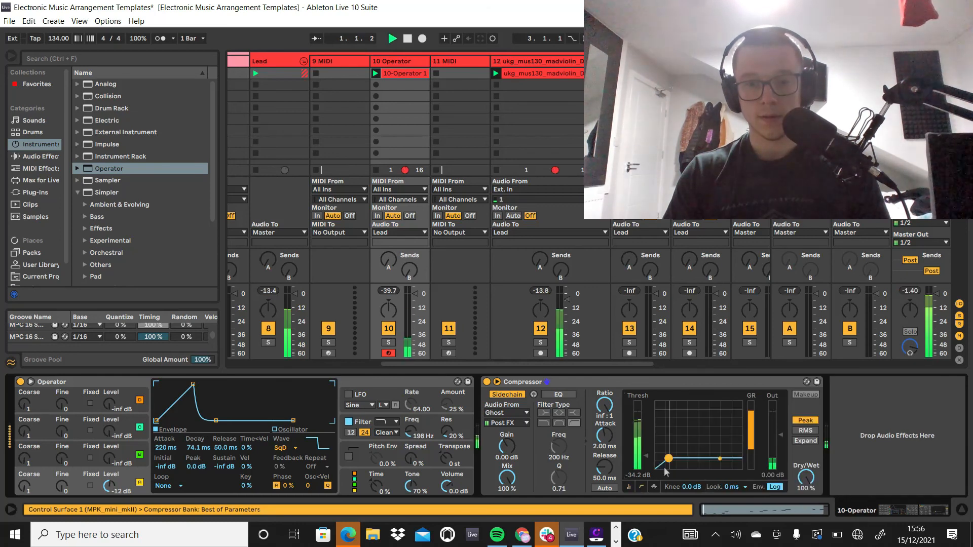
drag(635, 456, 635, 459)
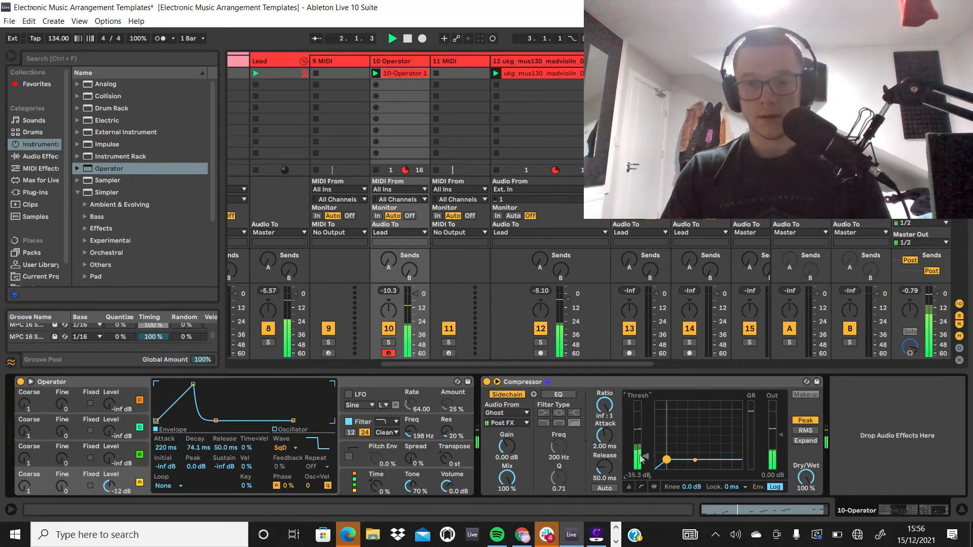
Step: Lower Operator's filter frequency to 153 Hz during playback, and stop the session
click(412, 437)
drag(412, 439, 412, 442)
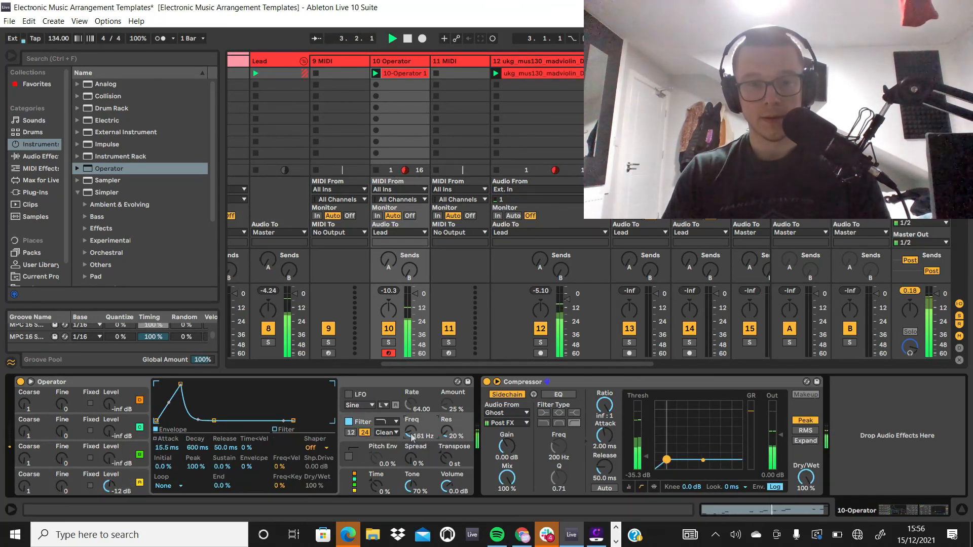
key(space)
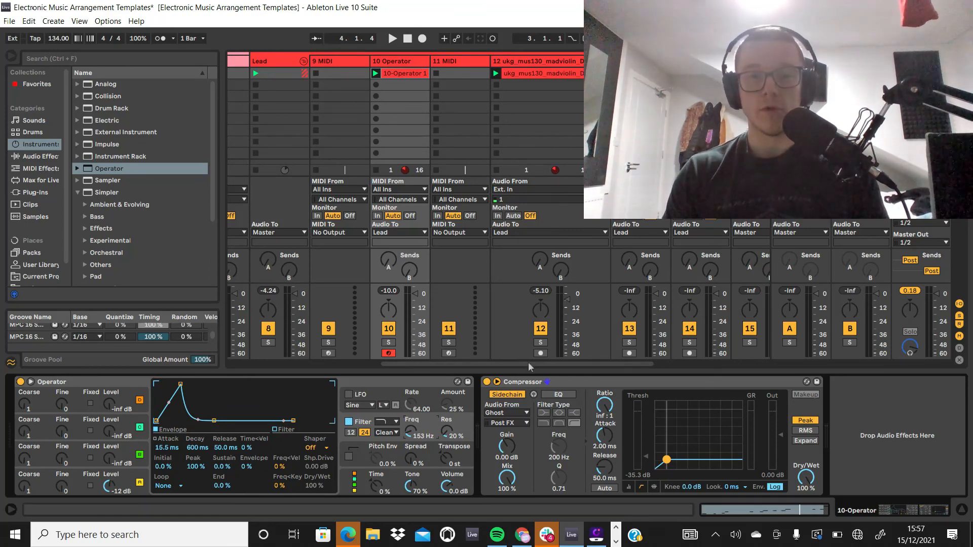
Step: Solo the 10 Operator track to audition the sidechained part alone, and remove the solo
click(389, 343)
key(space)
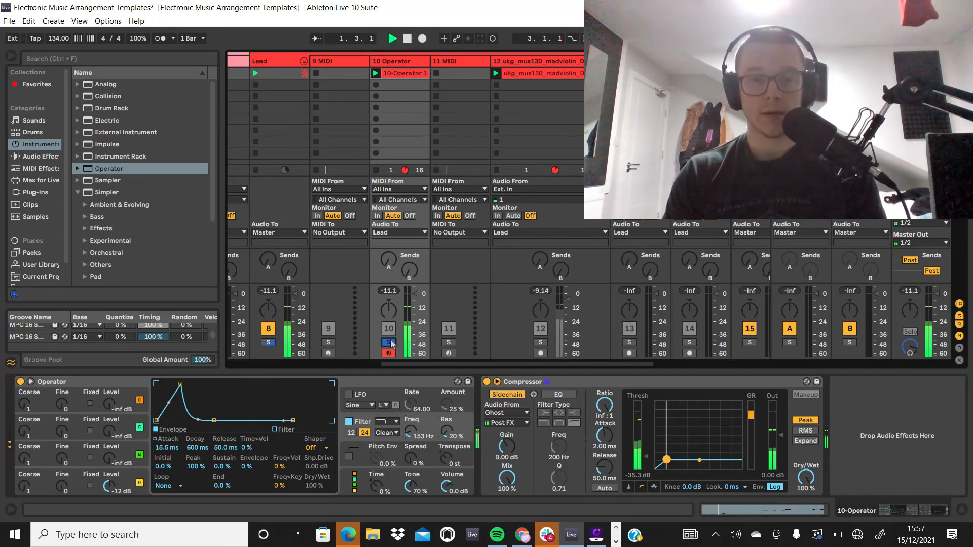
click(389, 343)
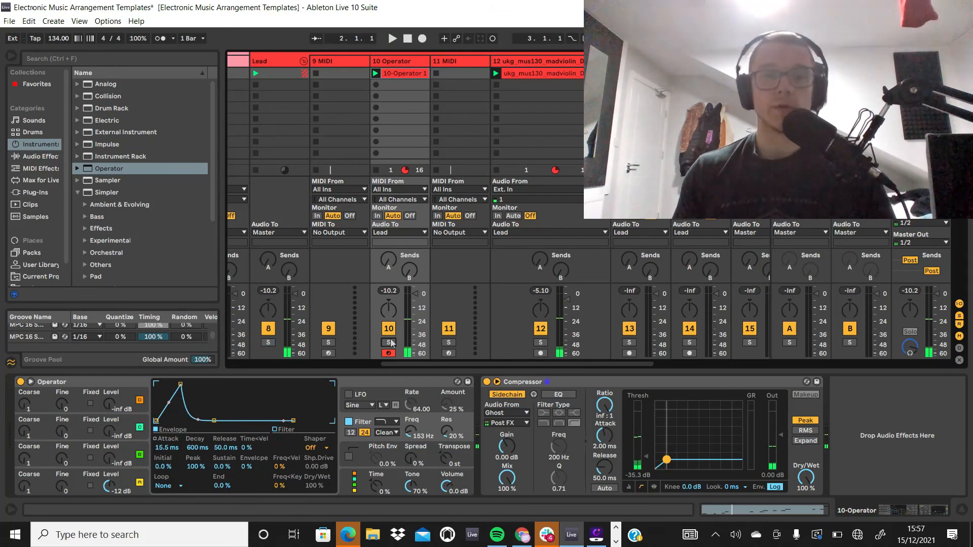
Step: Bring up the Wondershare DemoCreator recorder window and launch the 10 Operator track's recorded clip for a playback of the loop
click(616, 543)
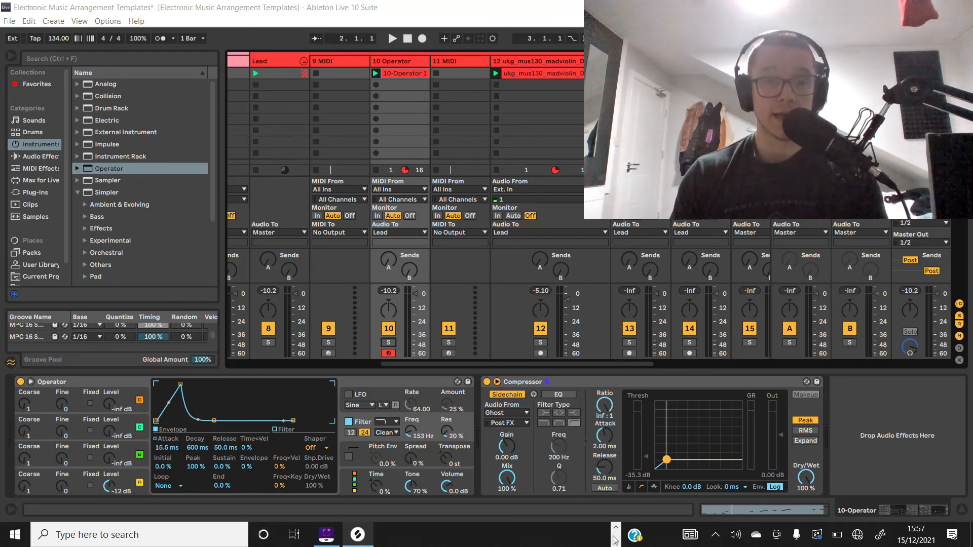
click(337, 542)
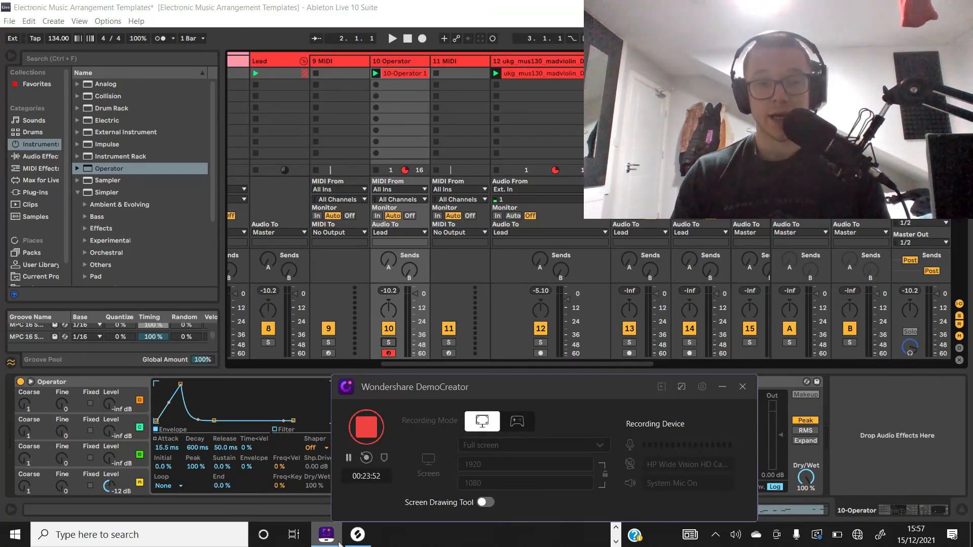
click(375, 74)
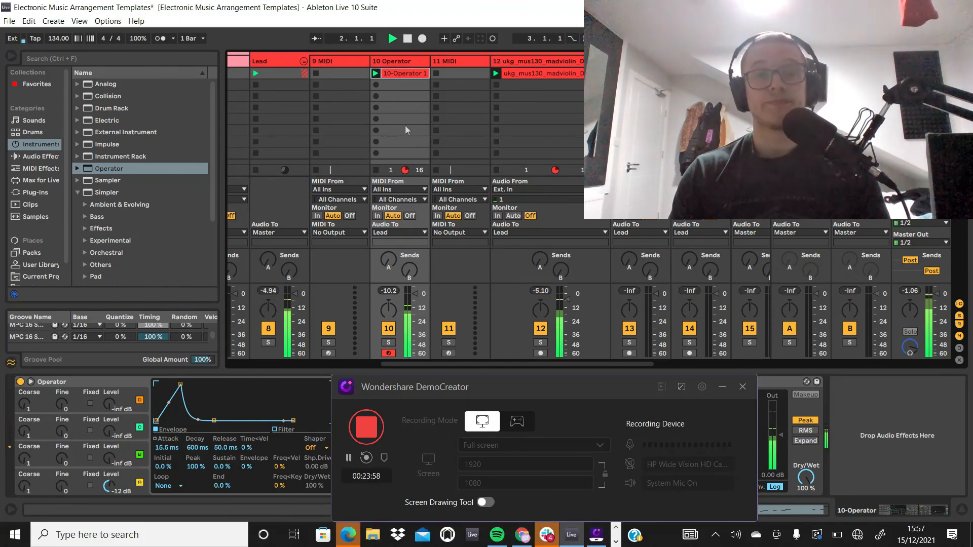